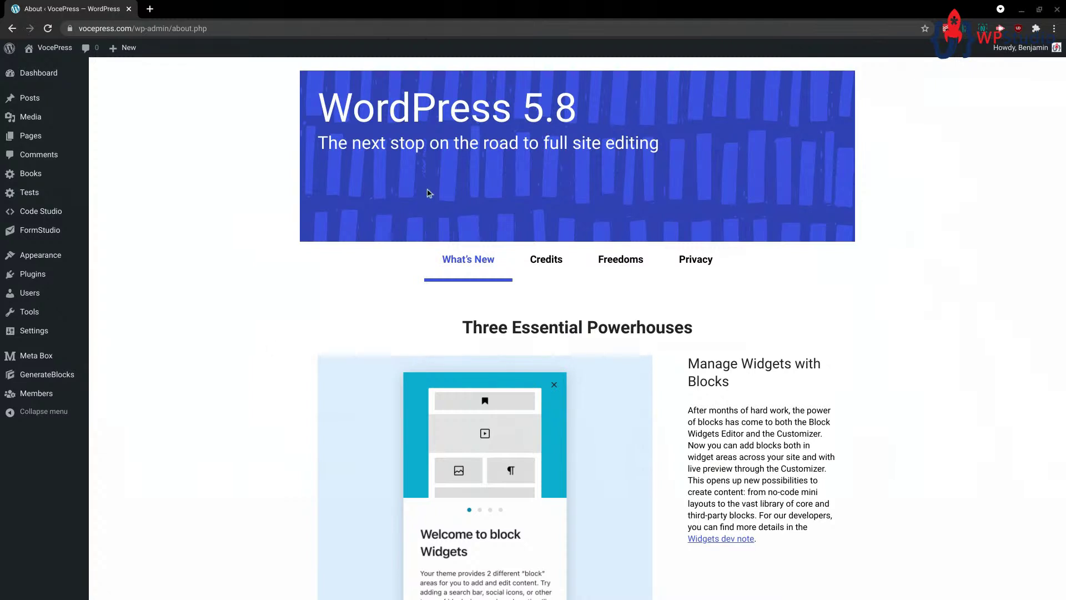
- Read through the WordPress 5.8 What's New page, covering widgets, post blocks, template editing, duotone images and the developer notes
scroll(714, 263, down, 3)
scroll(792, 296, down, 15)
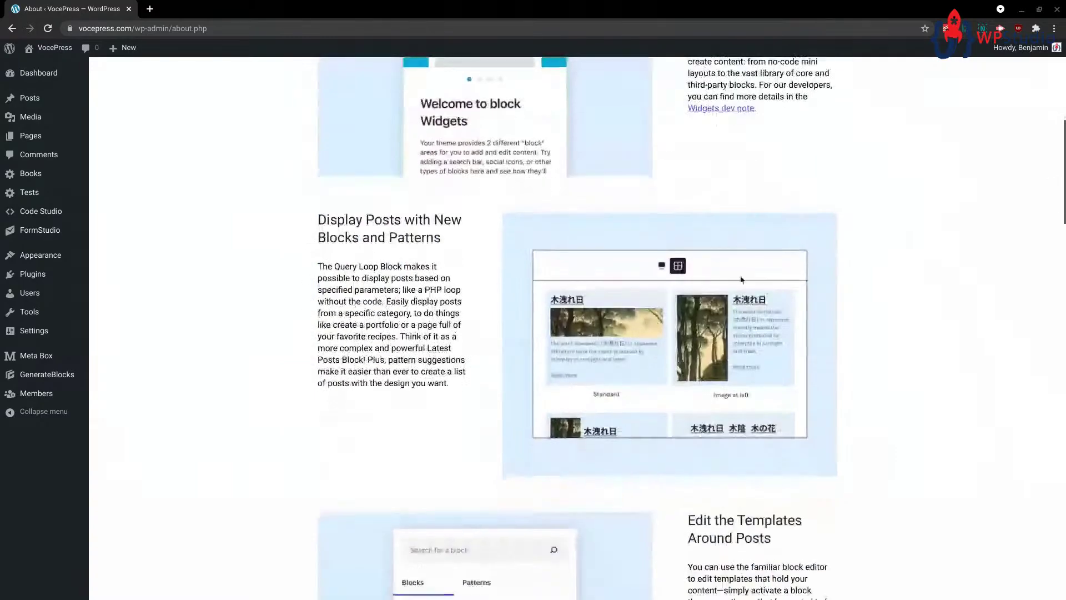
scroll(711, 331, down, 11)
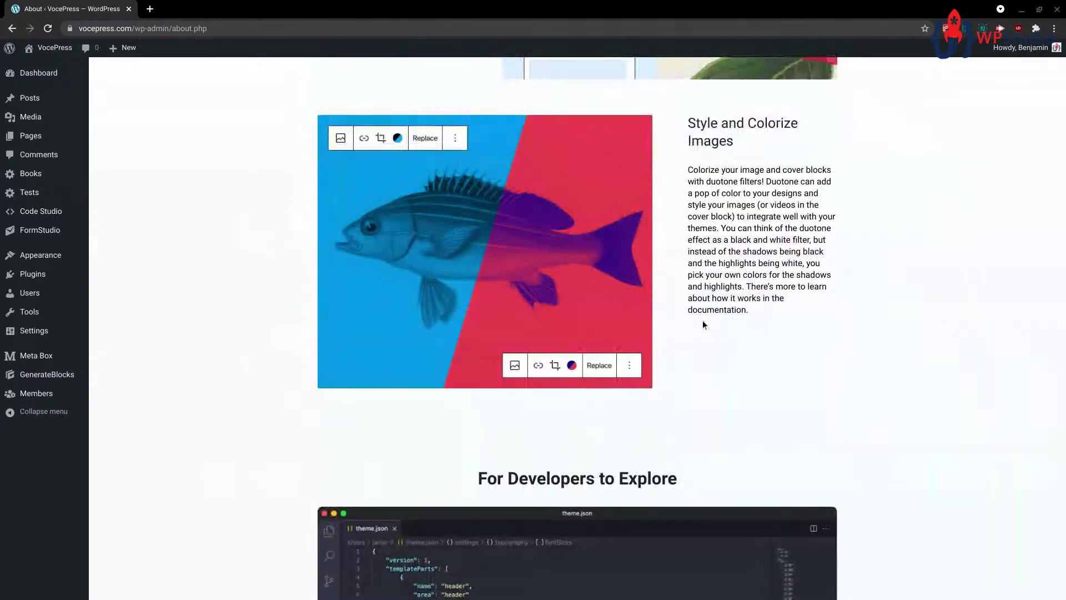
scroll(702, 324, down, 11)
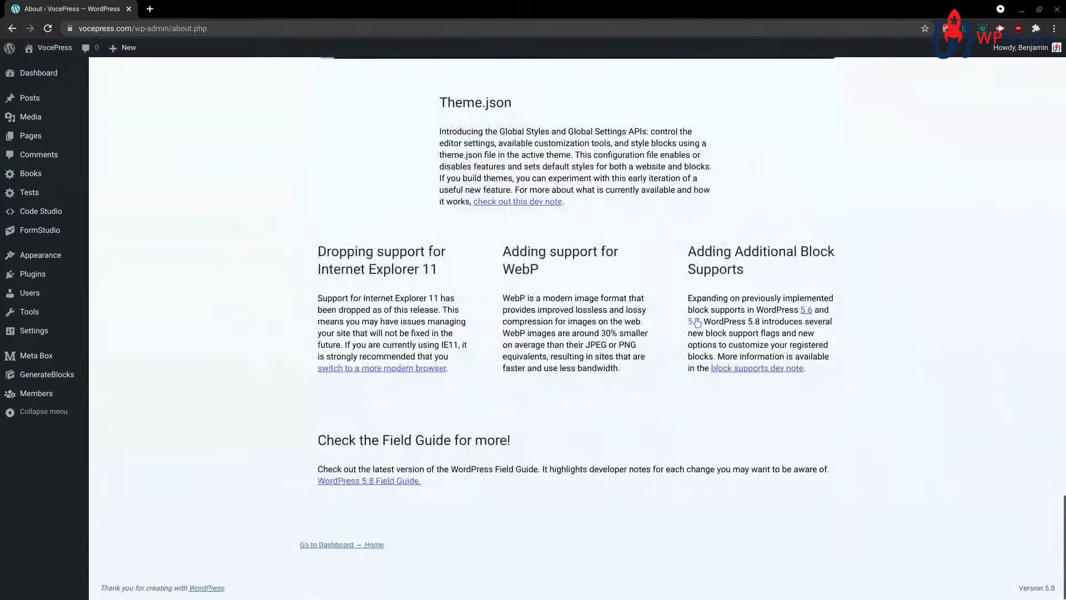
scroll(698, 323, up, 20)
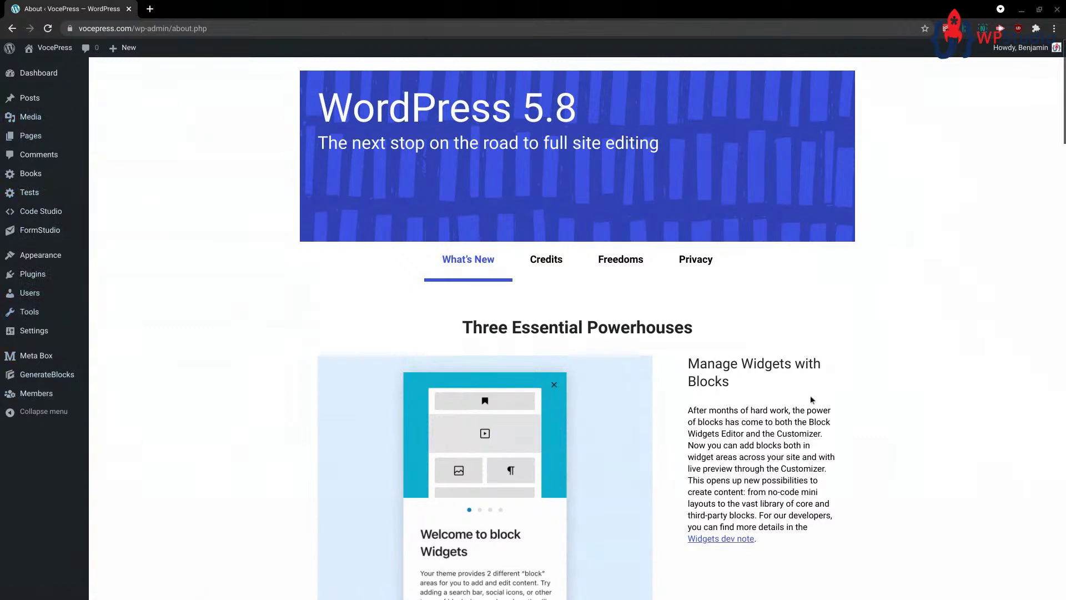
click(65, 77)
scroll(538, 351, down, 8)
scroll(557, 356, down, 4)
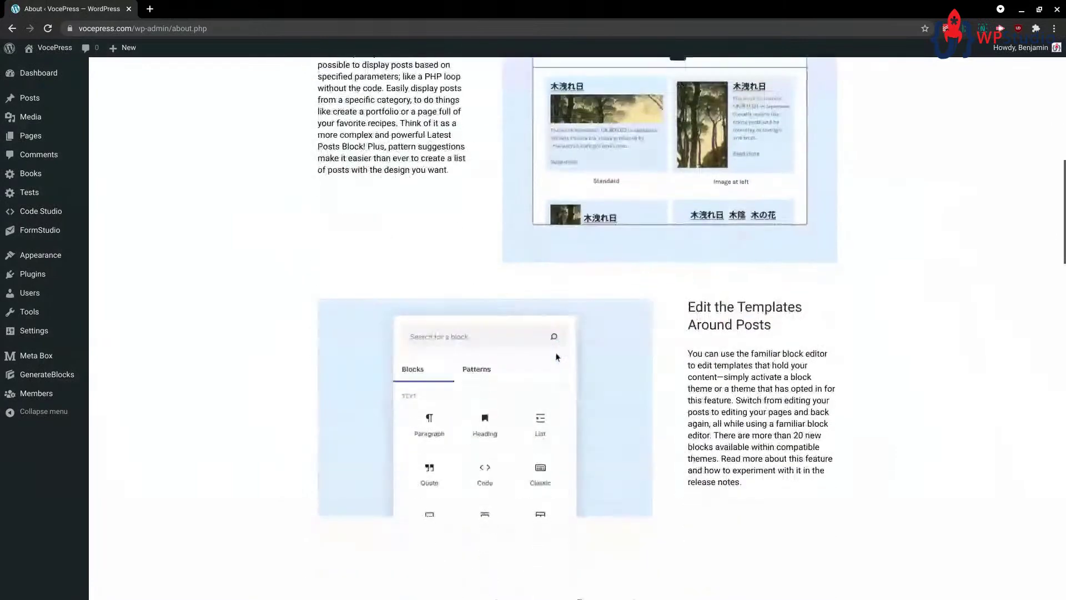
scroll(500, 333, up, 6)
scroll(485, 328, up, 1)
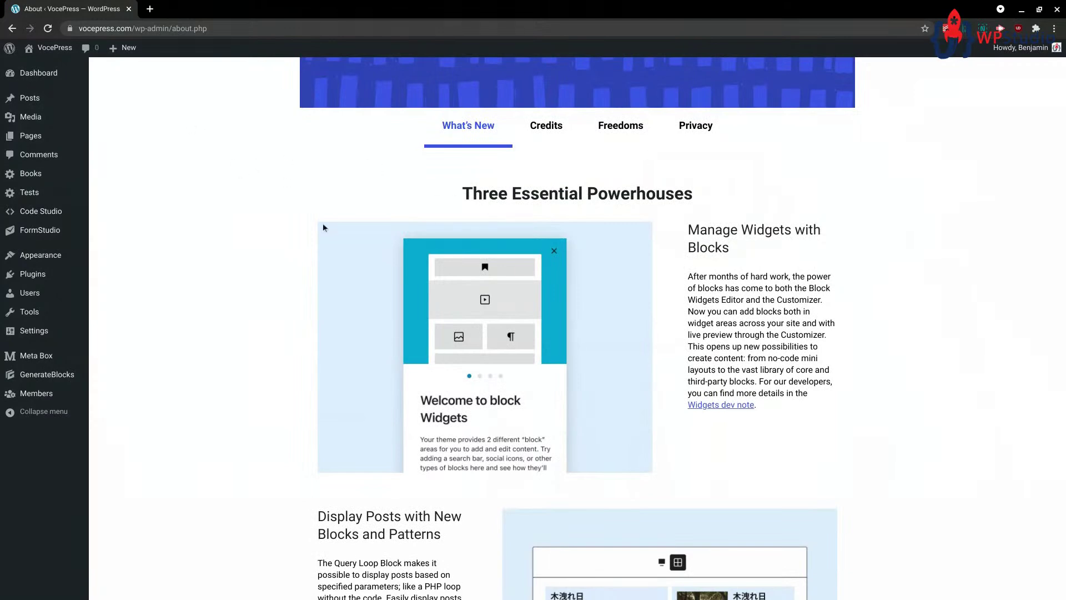
- Go to the dashboard and open the list of all pages
click(34, 74)
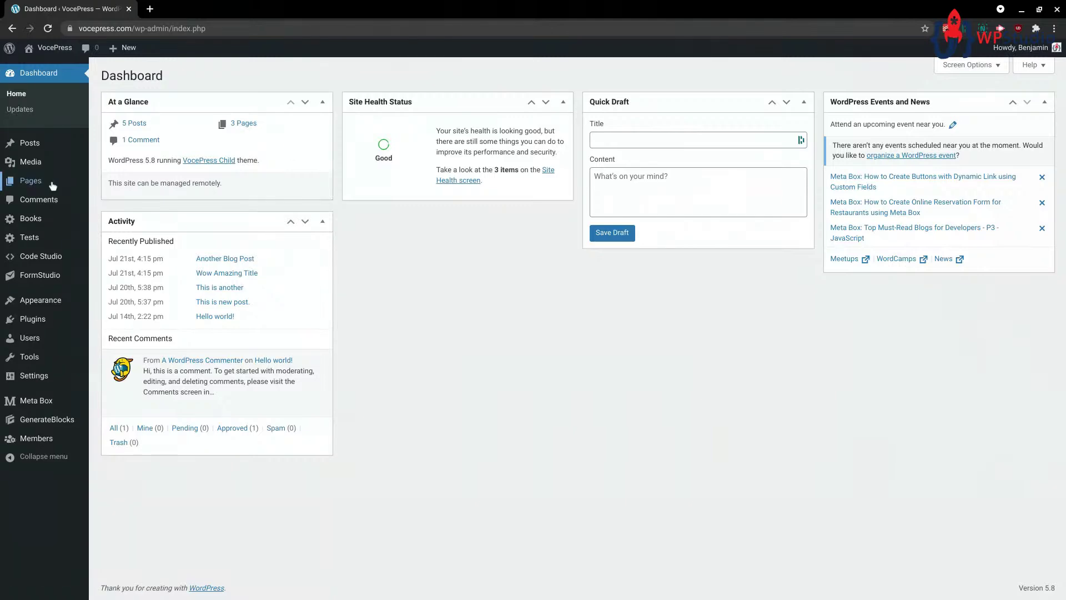
click(114, 197)
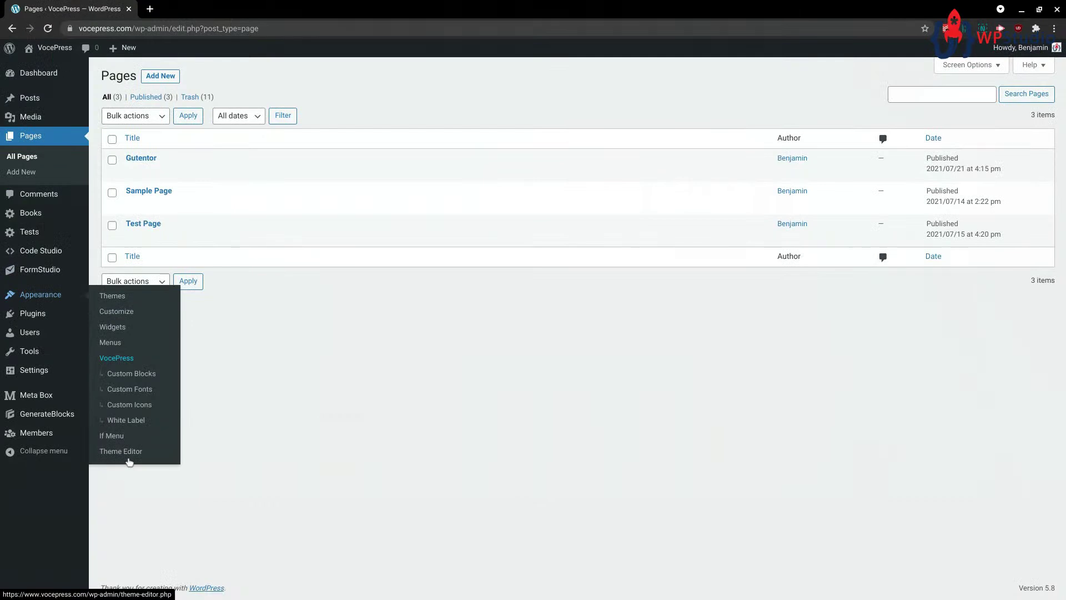
- Open the Theme Editor, acknowledge the direct-editing warning, and load the files of the VocePress parent theme
click(129, 452)
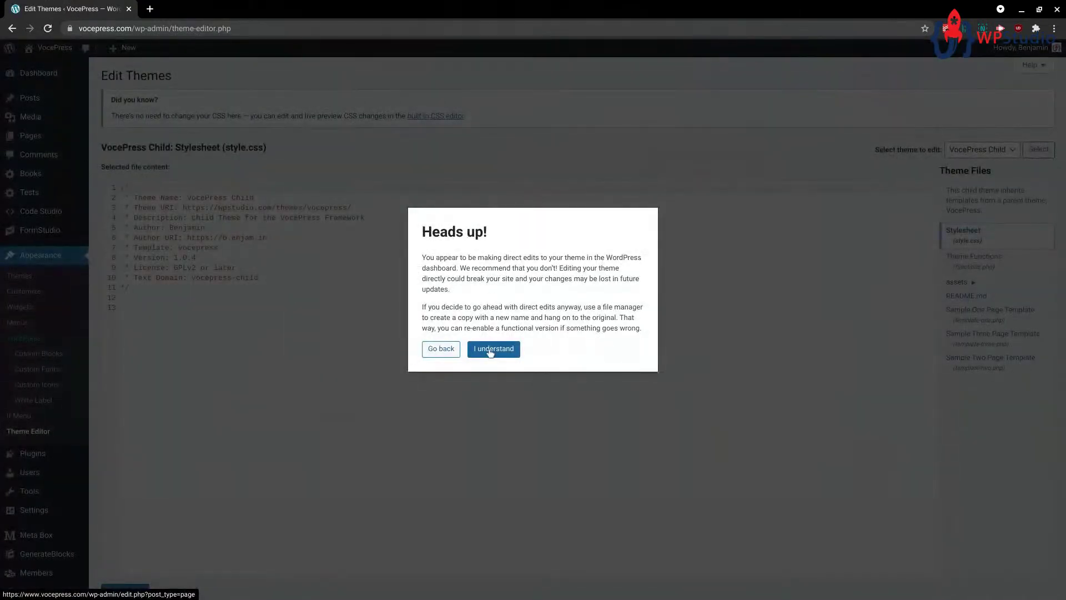
click(490, 349)
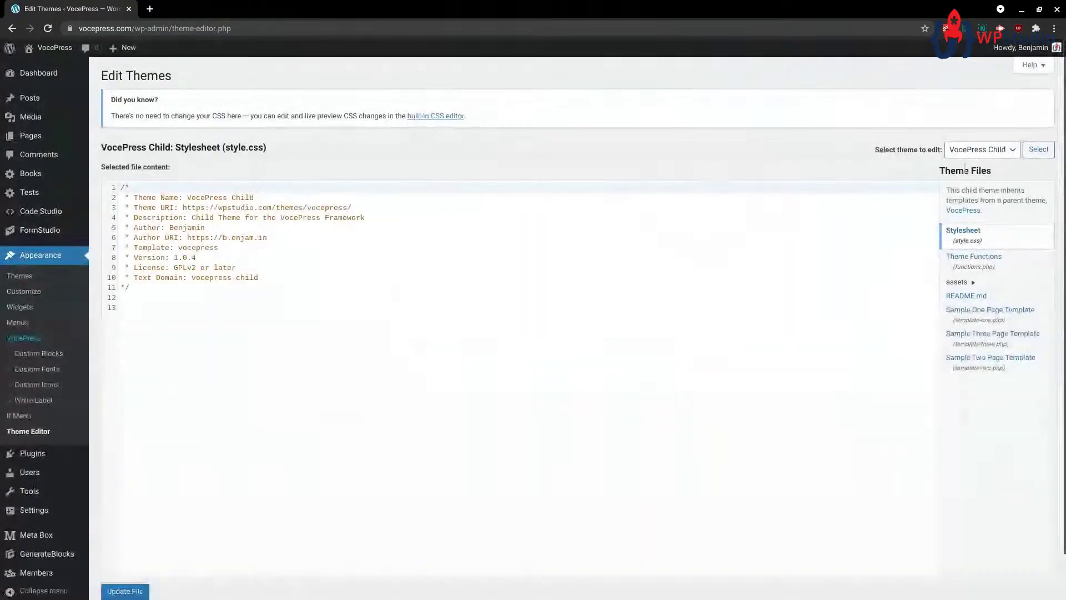
click(998, 151)
click(987, 202)
click(1038, 149)
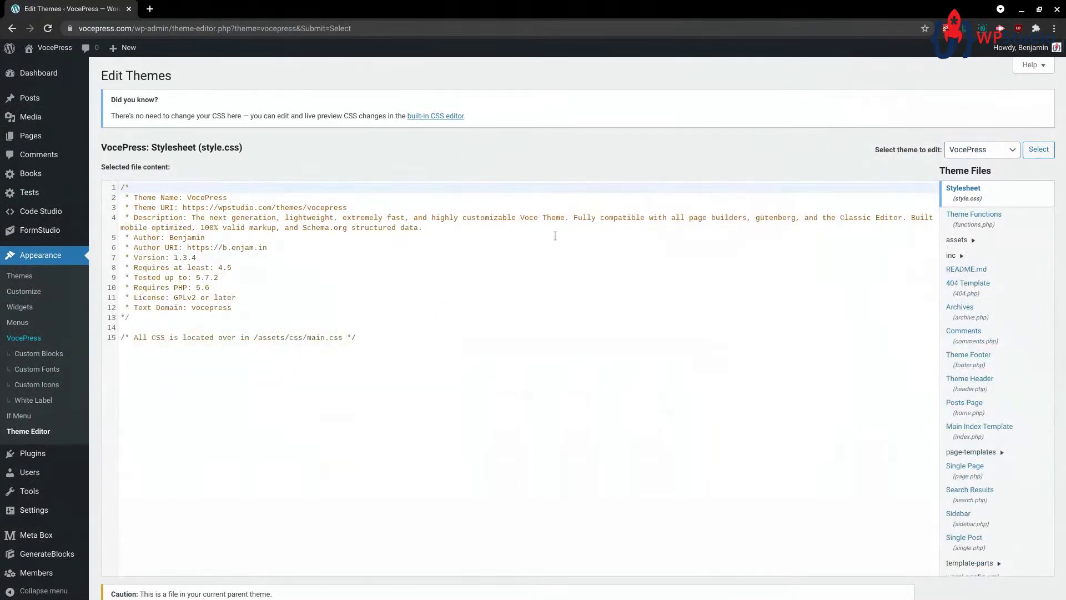
- Open the parent theme's Single Post template (single.php) and highlight the post loop through endwhile
scroll(656, 305, down, 2)
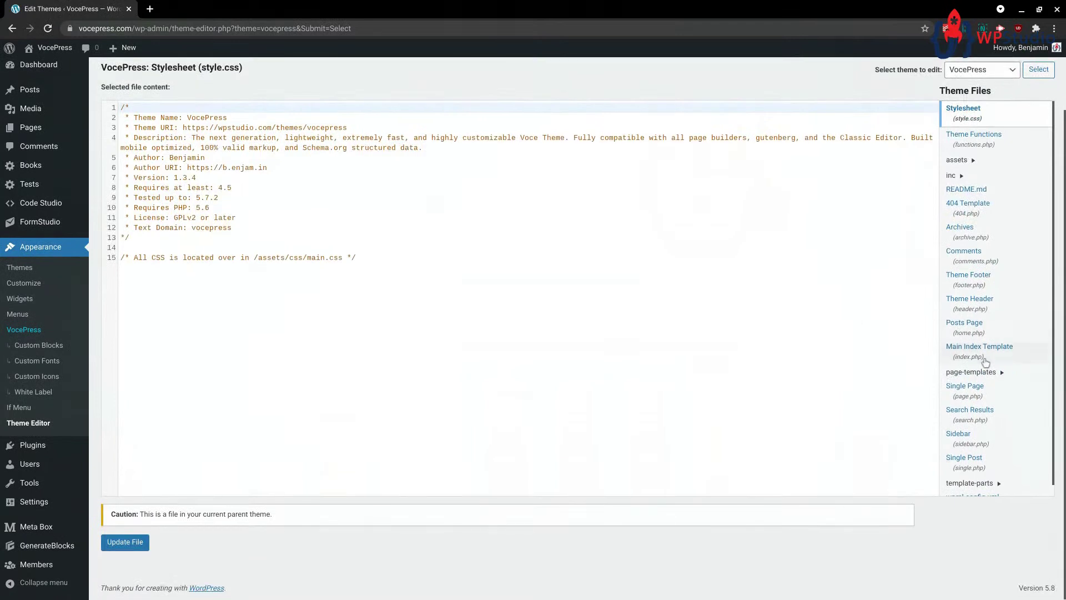
scroll(983, 369, down, 1)
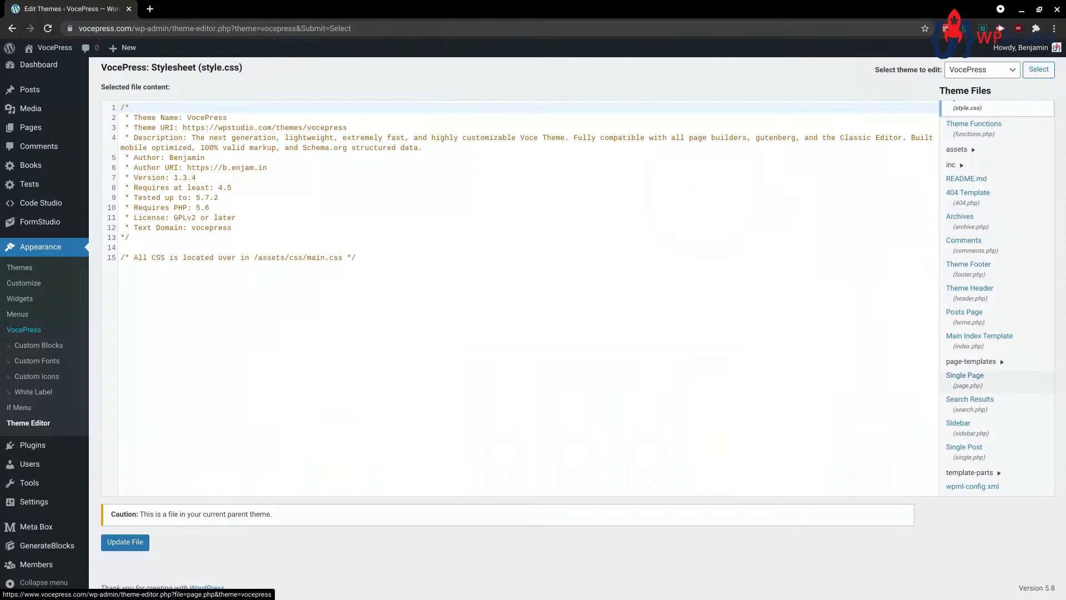
click(972, 448)
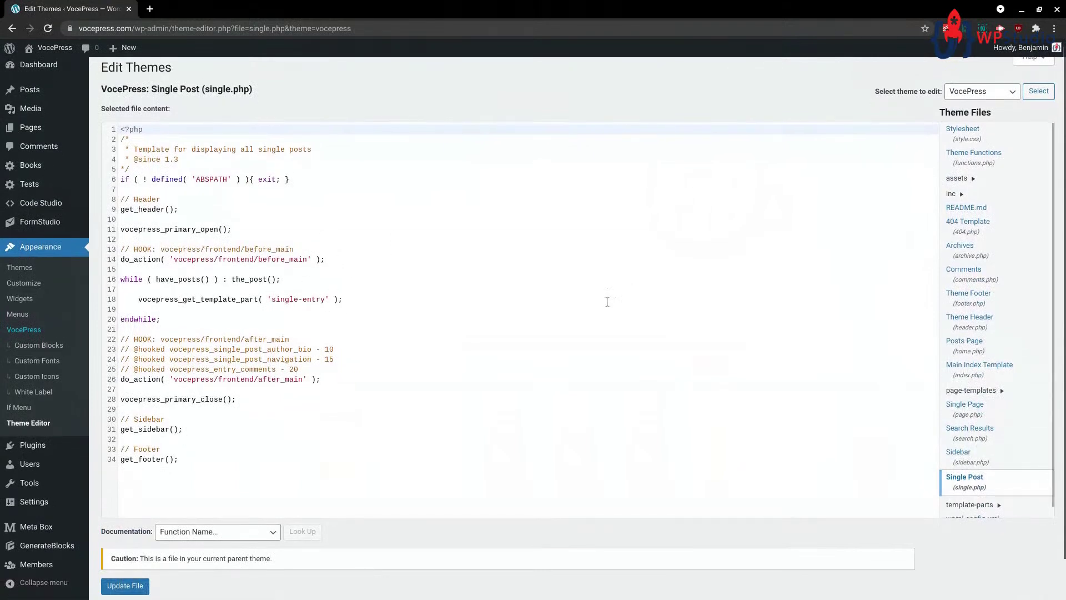
drag(169, 280, 243, 323)
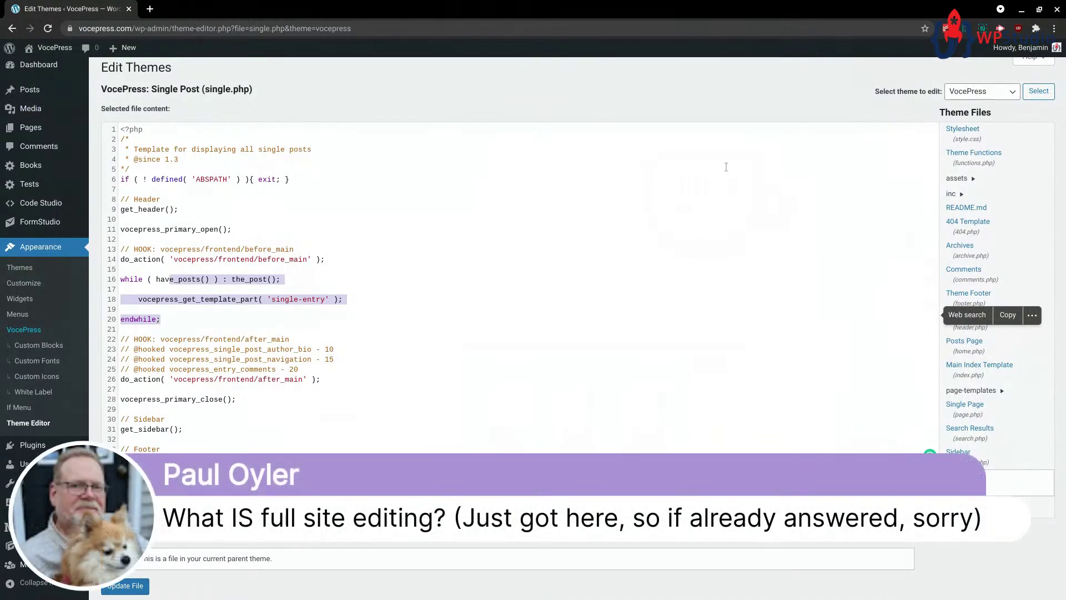
scroll(1042, 110, down, 1)
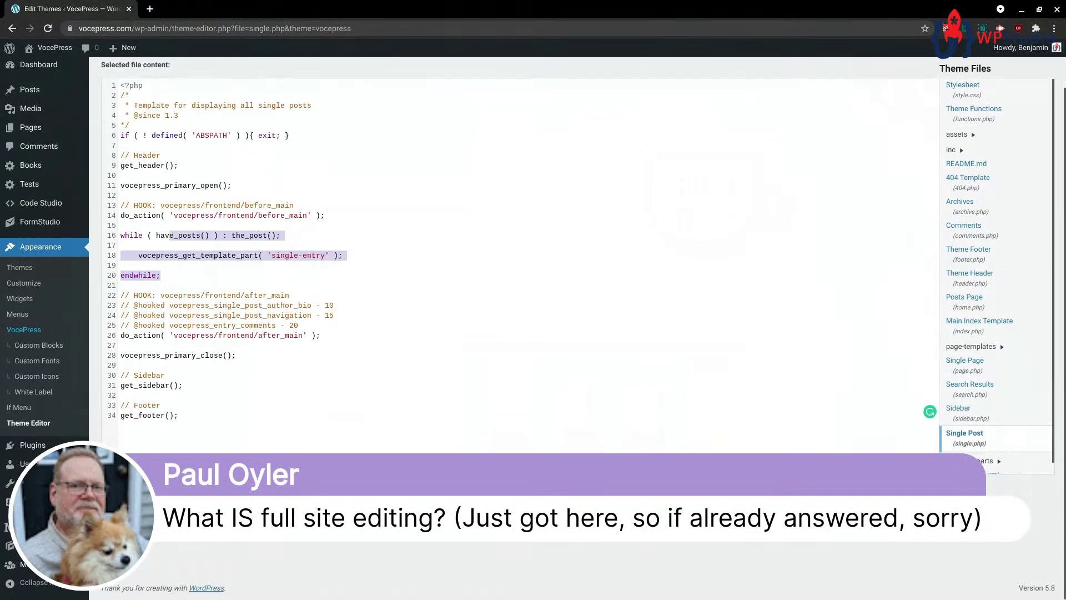
mouse_move(14, 444)
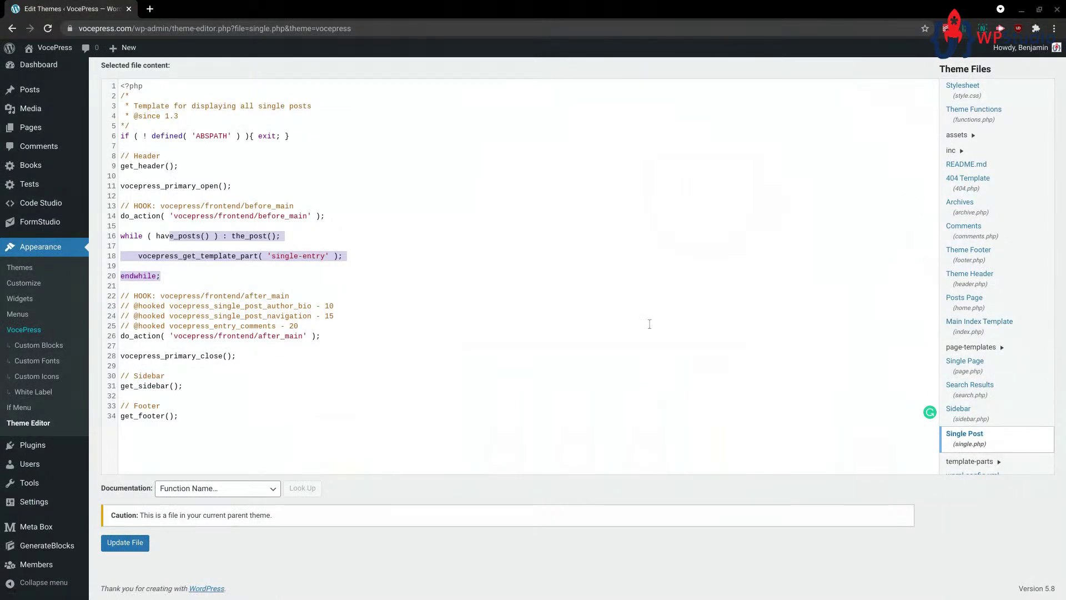
- Return to the dashboard and reopen the Theme Editor on the VocePress Child theme
click(38, 65)
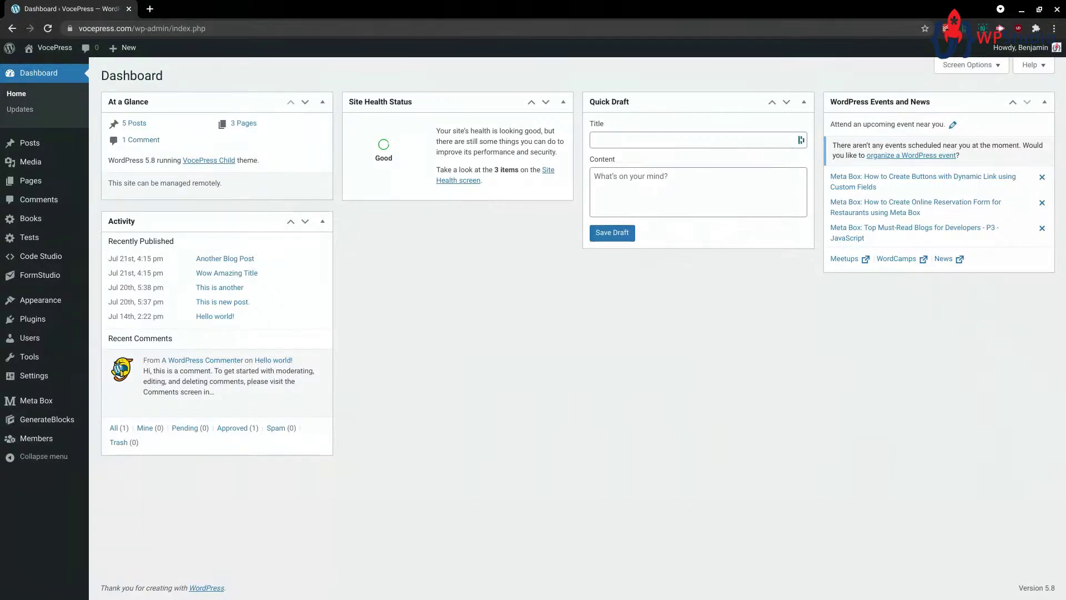
mouse_move(77, 191)
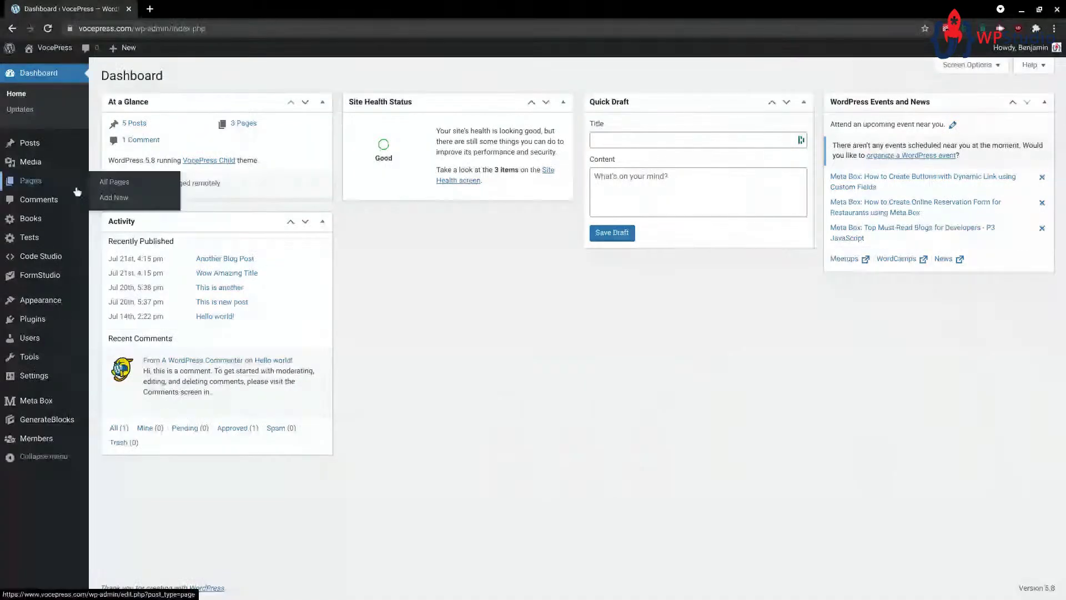
mouse_move(58, 421)
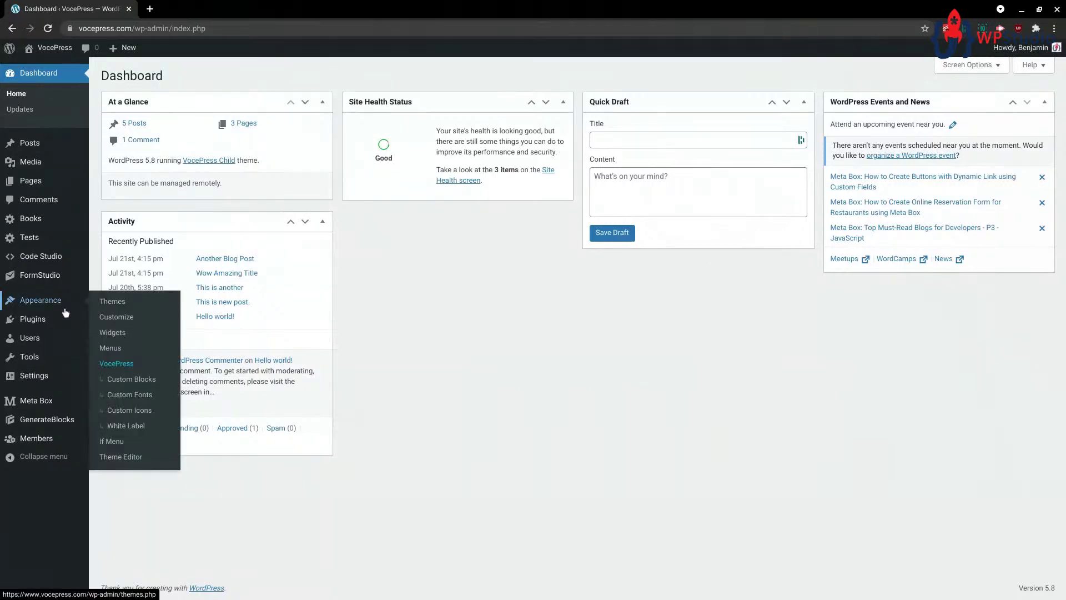
click(121, 457)
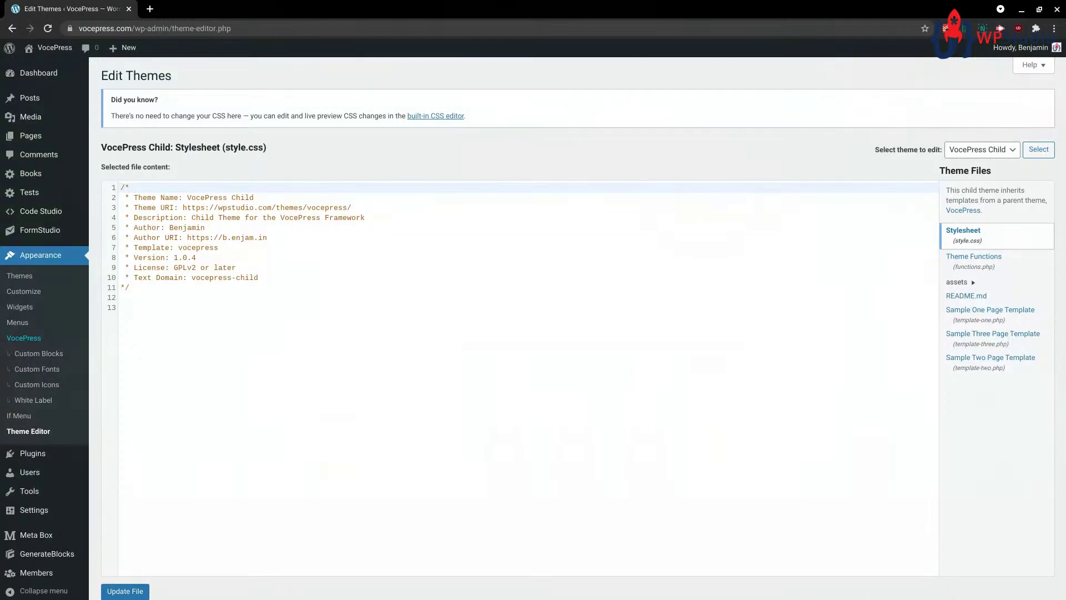
- Open the child theme's Sample One, Sample Two and Sample Three page templates in turn and skim the Sample Three code
click(985, 311)
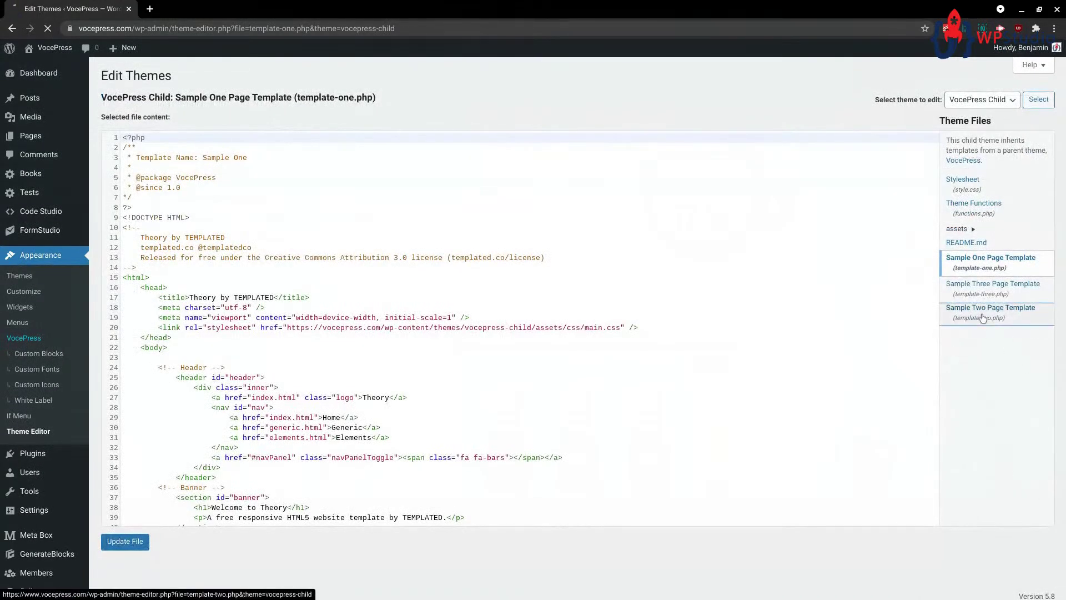
click(991, 308)
click(992, 285)
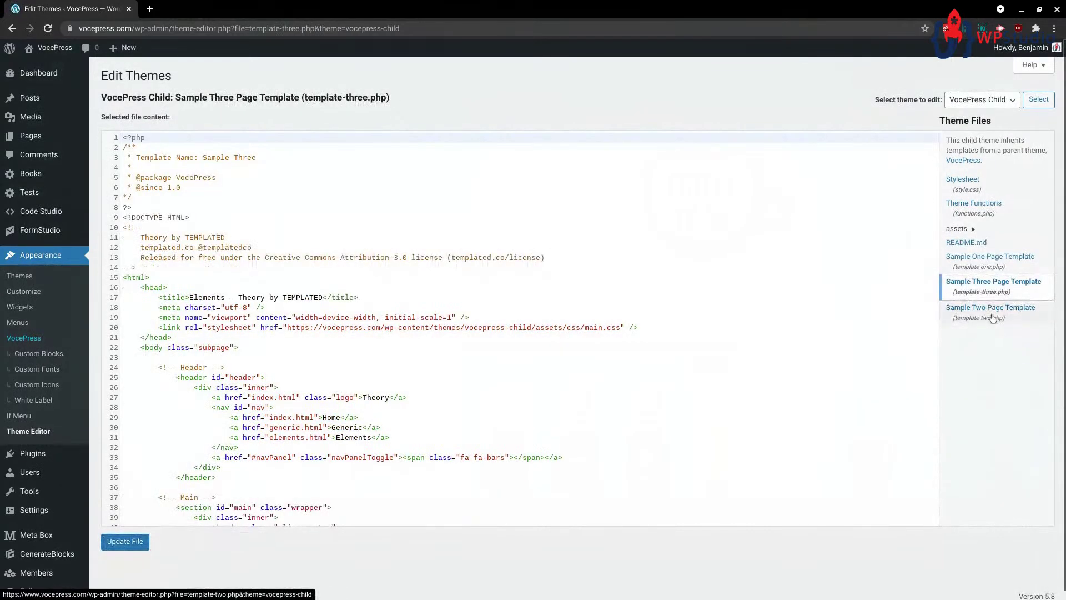
scroll(694, 309, down, 7)
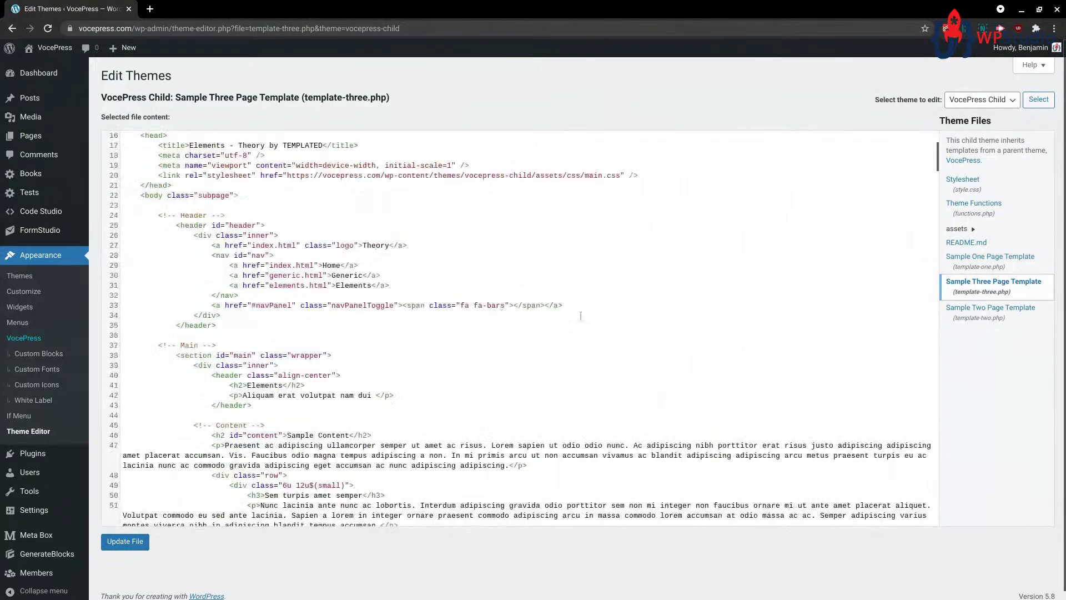
scroll(590, 303, down, 3)
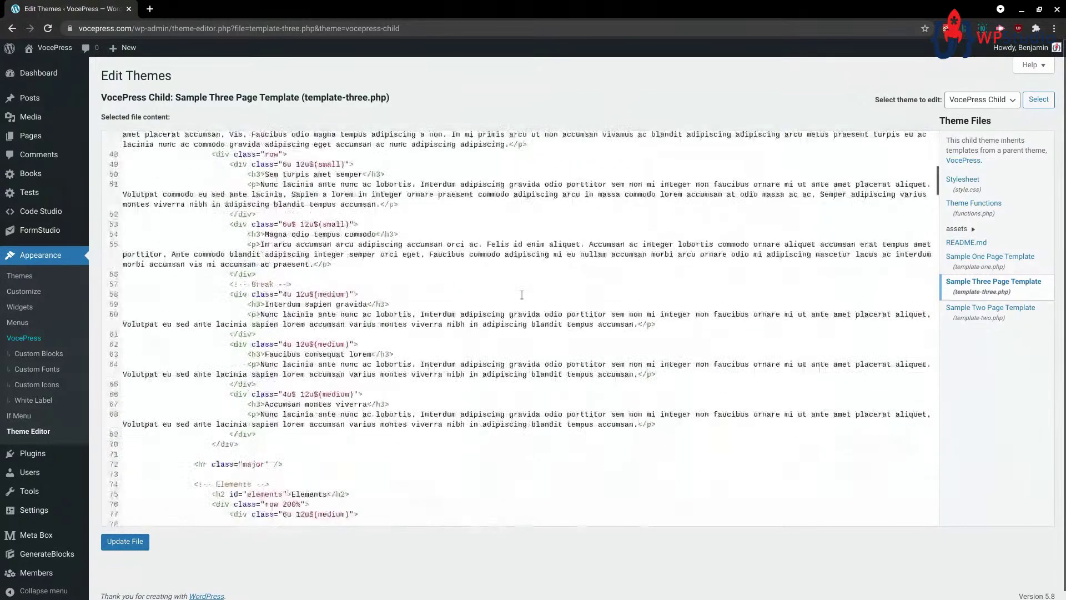
scroll(556, 292, down, 6)
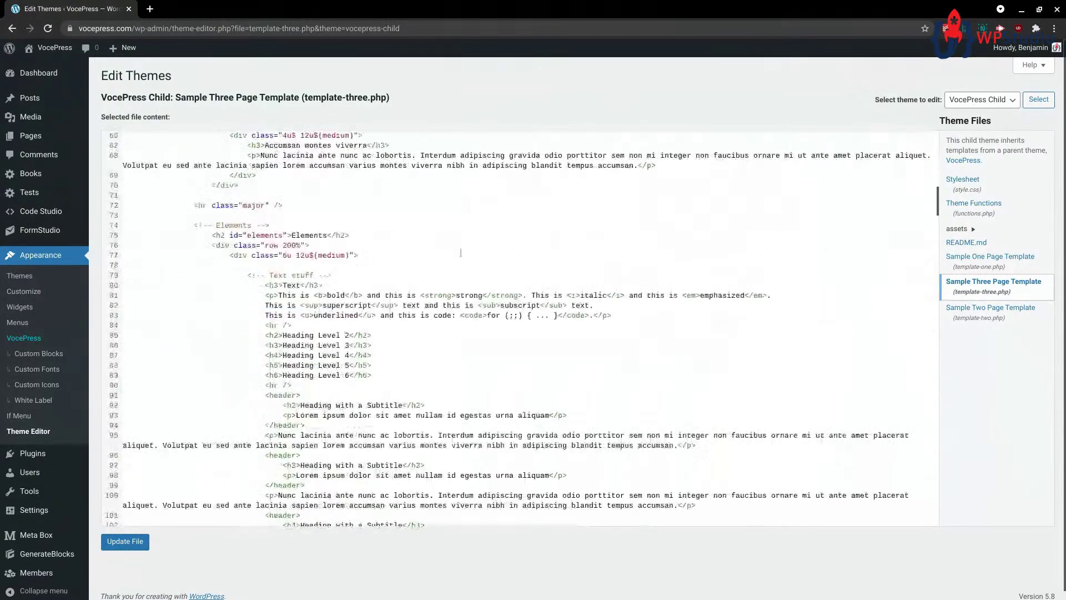
scroll(526, 322, up, 15)
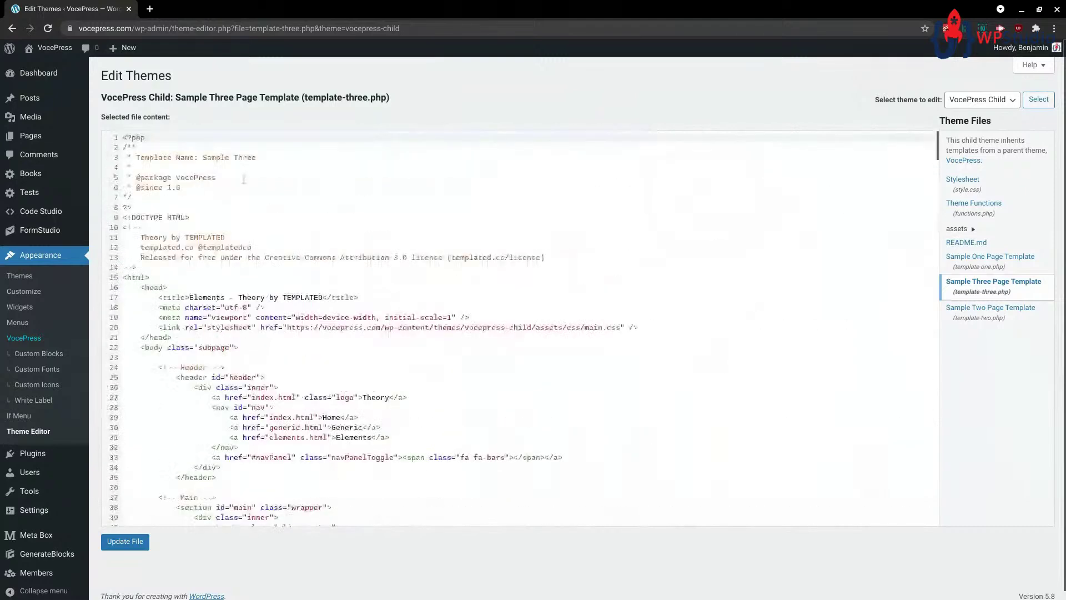
- Switch the theme being edited from VocePress Child to the VocePress parent theme
click(980, 100)
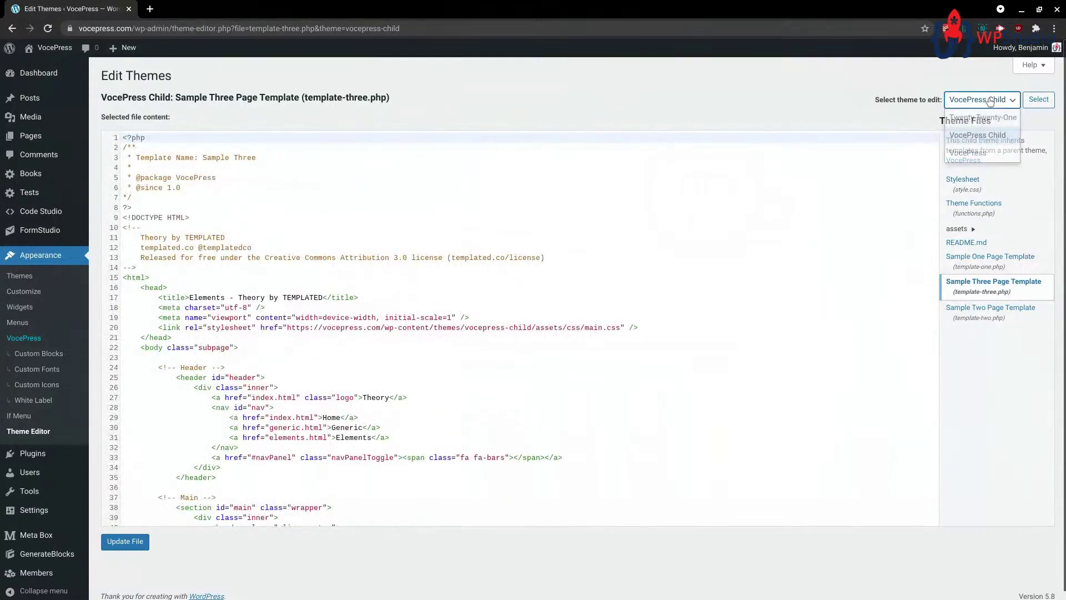
click(983, 152)
click(1040, 103)
- Open the Page Builder (theme) template in the page-templates folder and highlight its Template Name line
scroll(961, 295, down, 5)
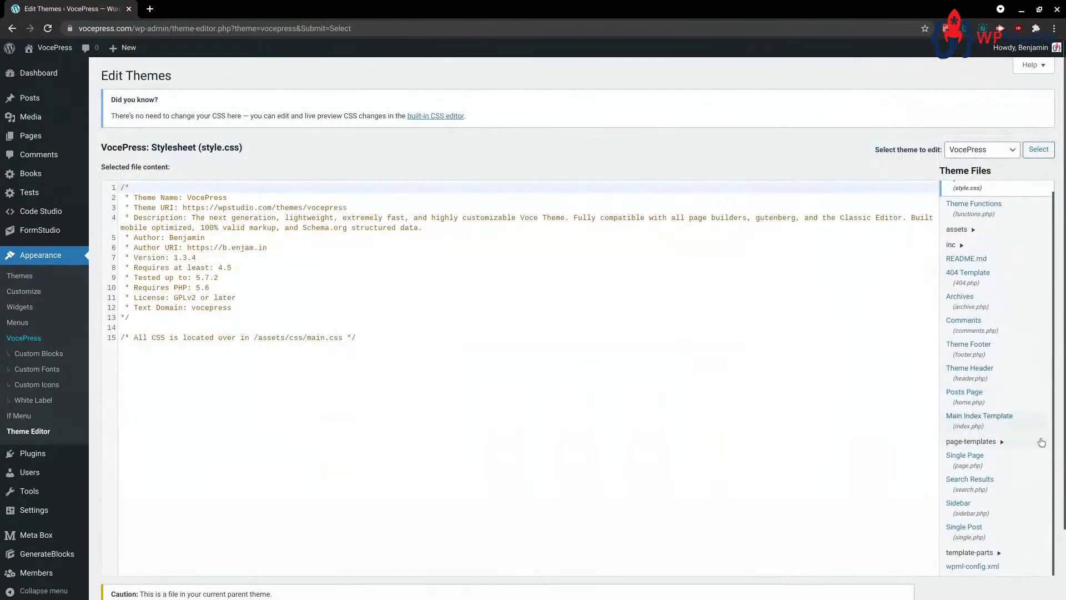
click(980, 387)
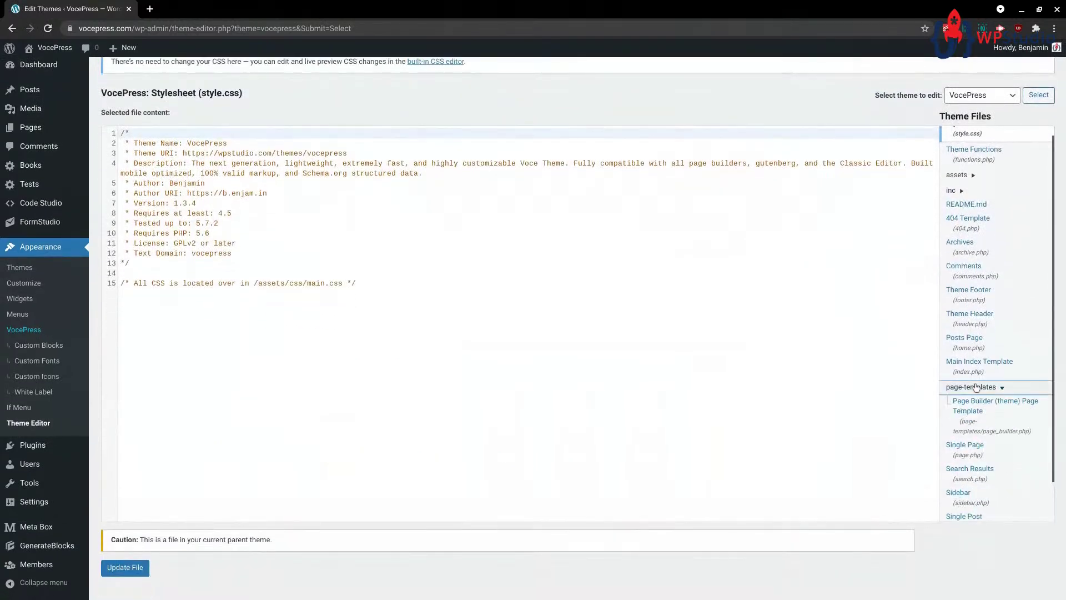
click(982, 411)
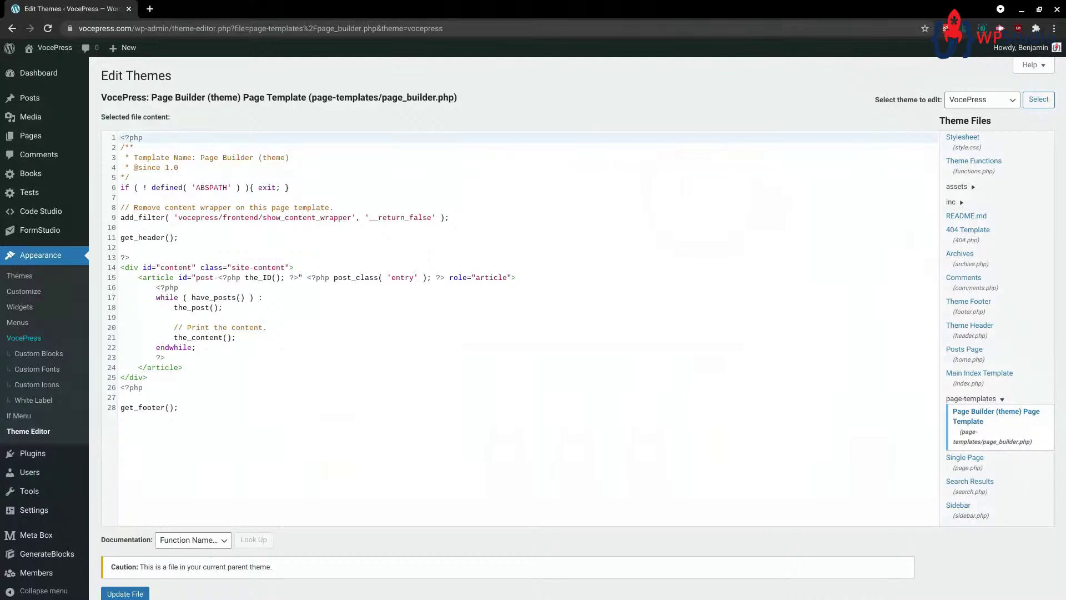
drag(121, 138, 289, 158)
click(174, 177)
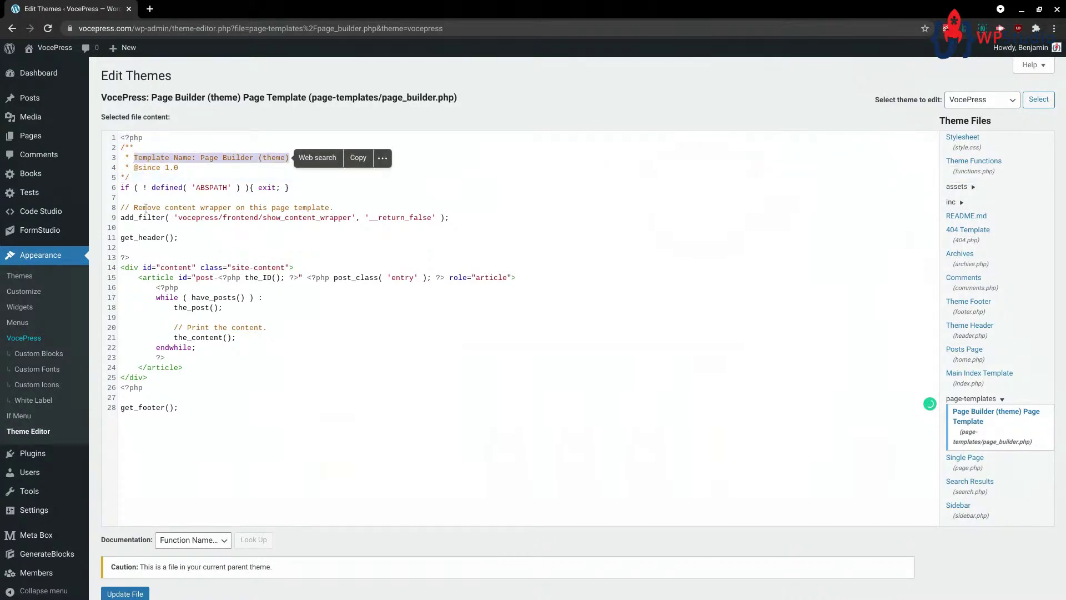
- Start a new page in a separate browser tab and open its list of available templates
mouse_move(38, 138)
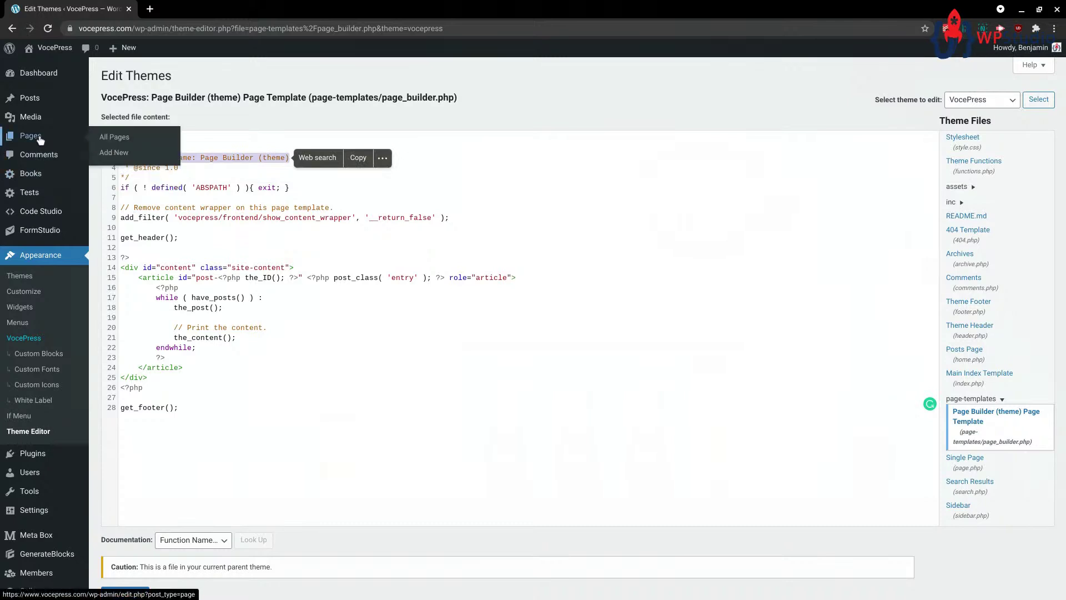
middle_click(113, 157)
click(192, 9)
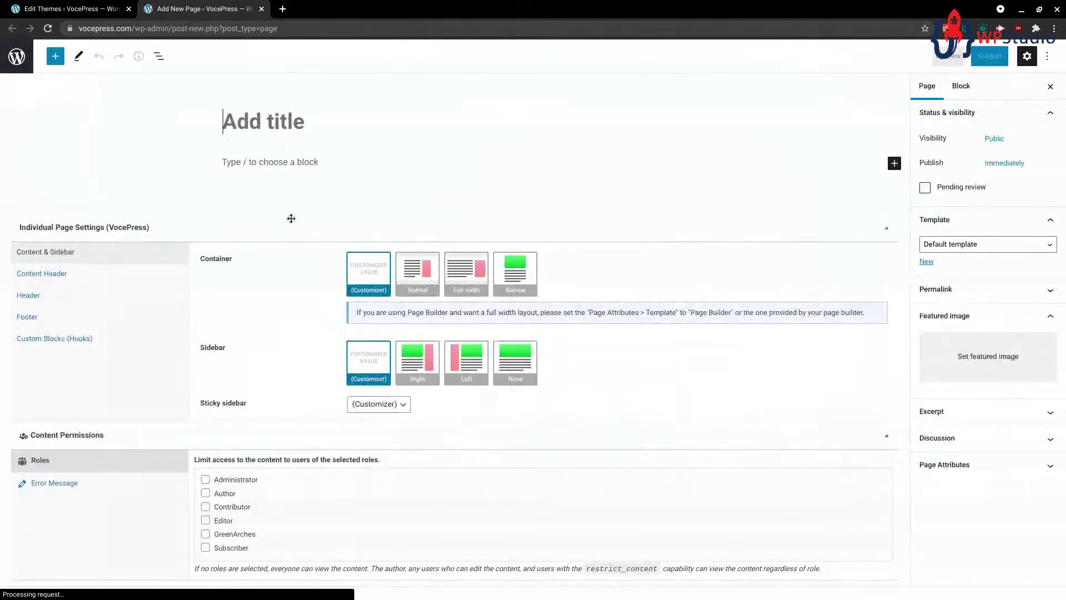
click(999, 245)
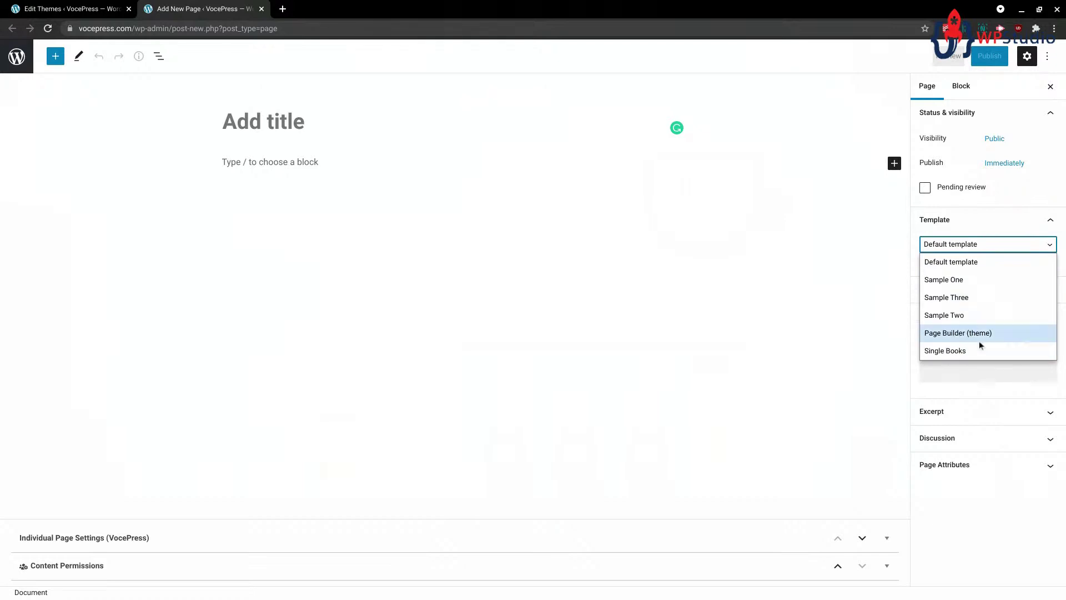
- Assign the Page Builder (theme) template to the new page and highlight that template's PHP code in the theme editor
click(966, 334)
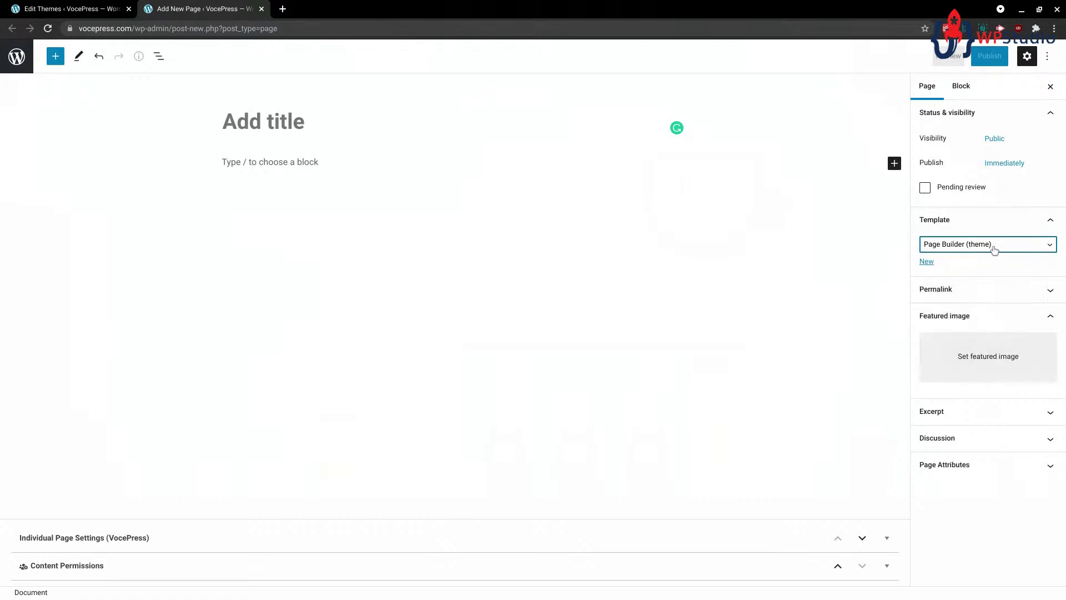
click(69, 9)
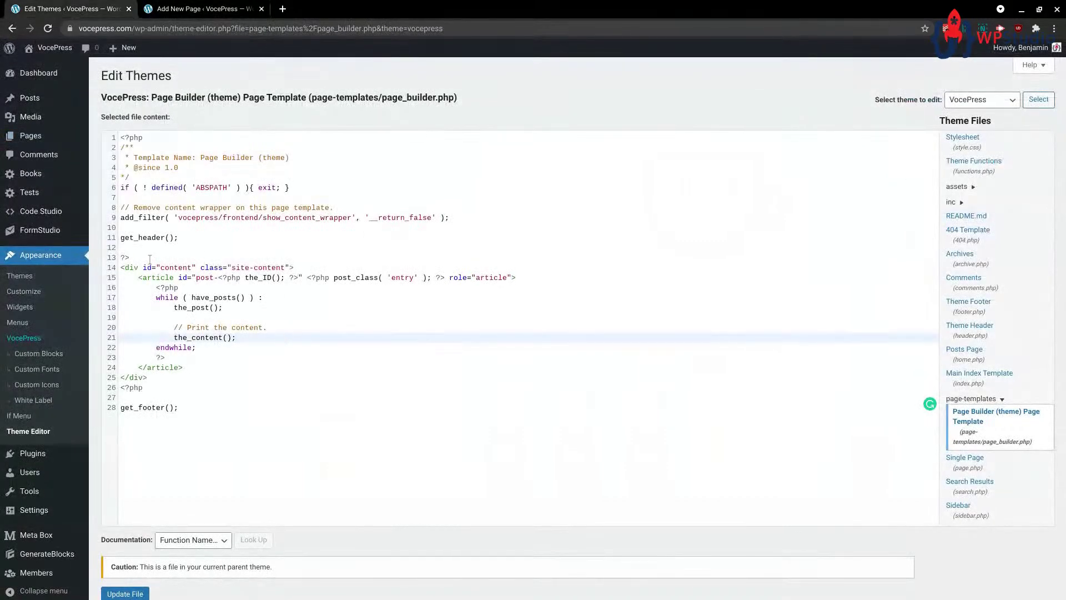
drag(120, 208, 204, 407)
click(226, 348)
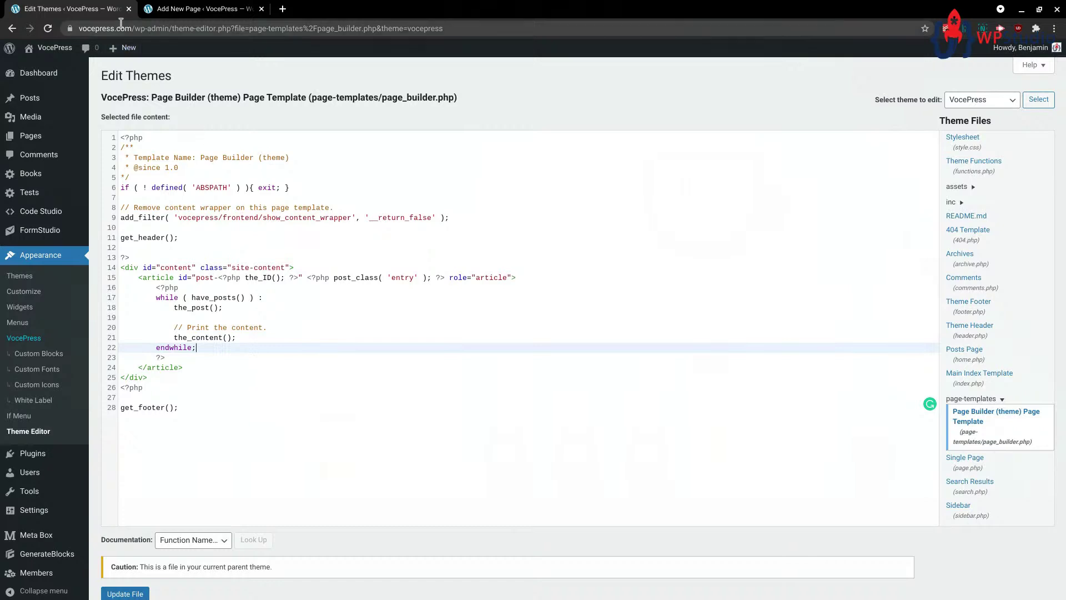
- Check the add_theme_support( 'block-templates' ) line in the child theme's functions.php in ShiftEdit, and move that tab out of the browser window
click(200, 9)
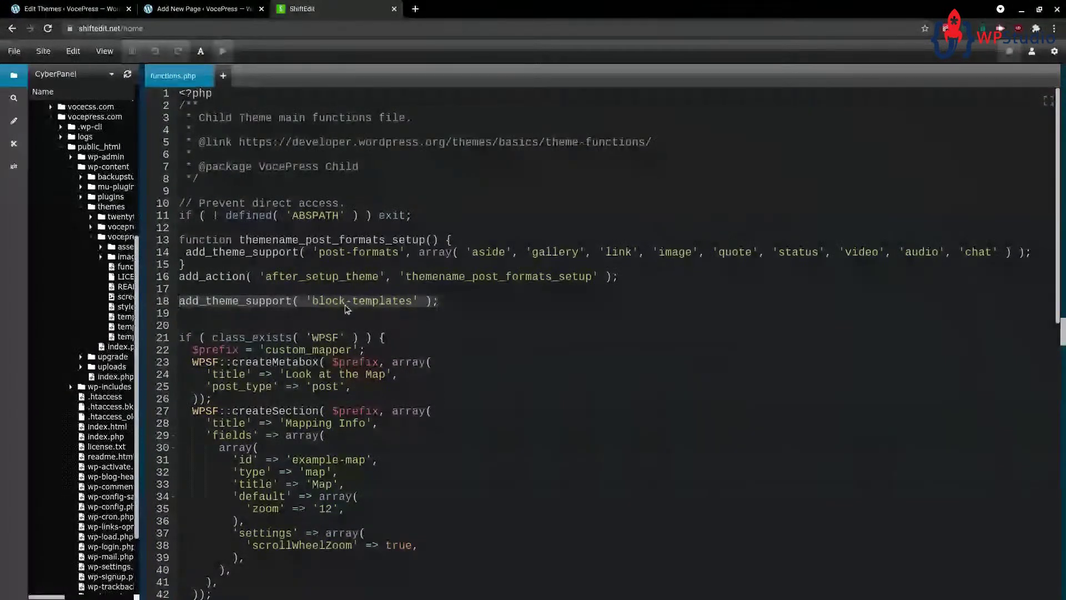
drag(331, 9, 318, 33)
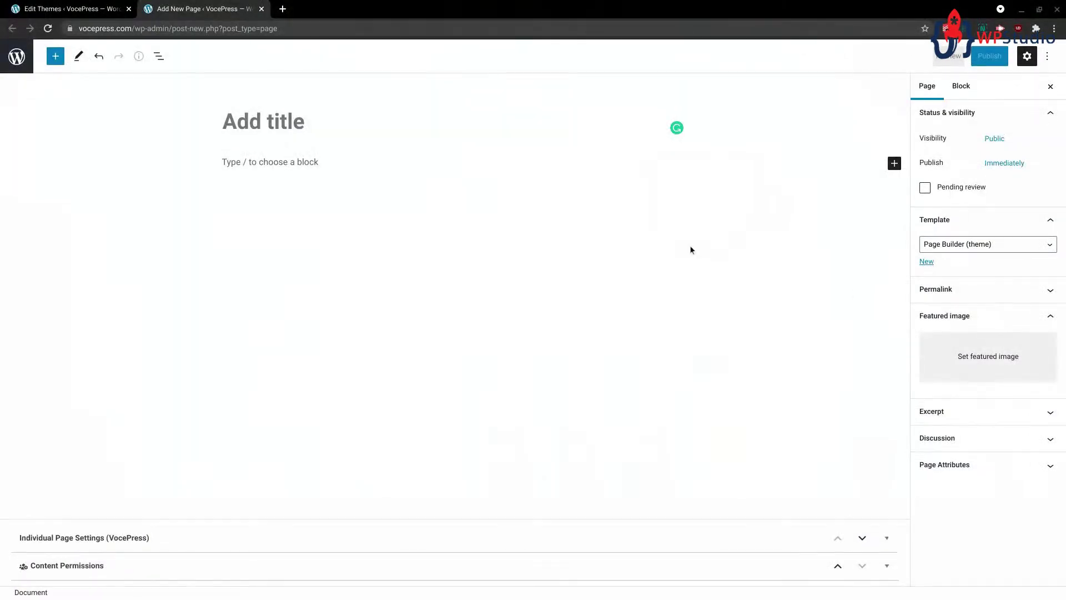
- Title the new page "This is a new page" and set its template to Default template
click(231, 122)
text(This is a new page)
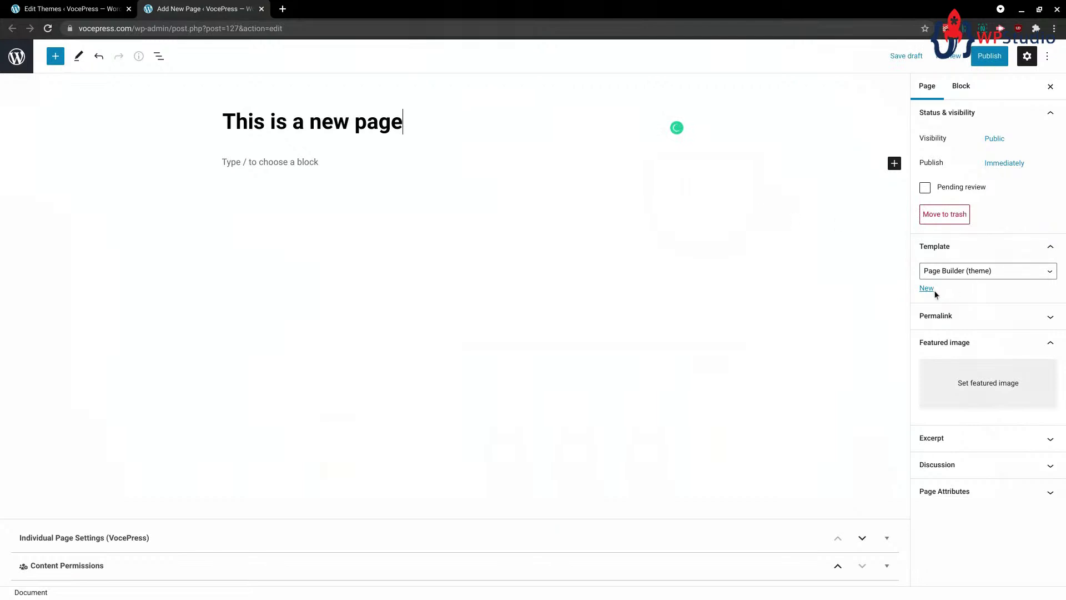
click(957, 274)
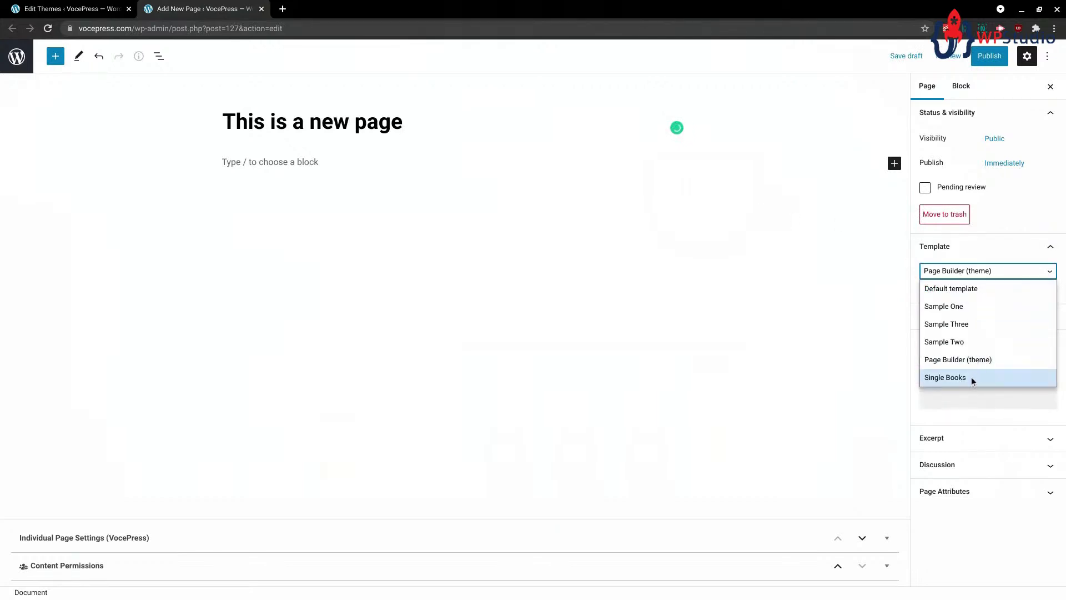
click(964, 291)
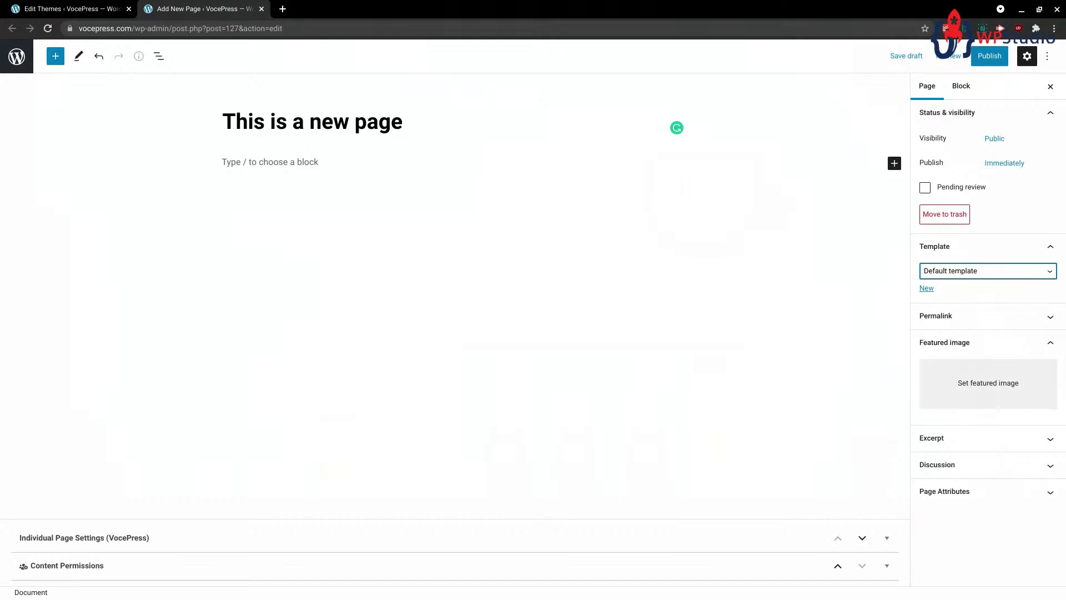
- Create a new custom template for the page named StarterPageTemplate
click(927, 288)
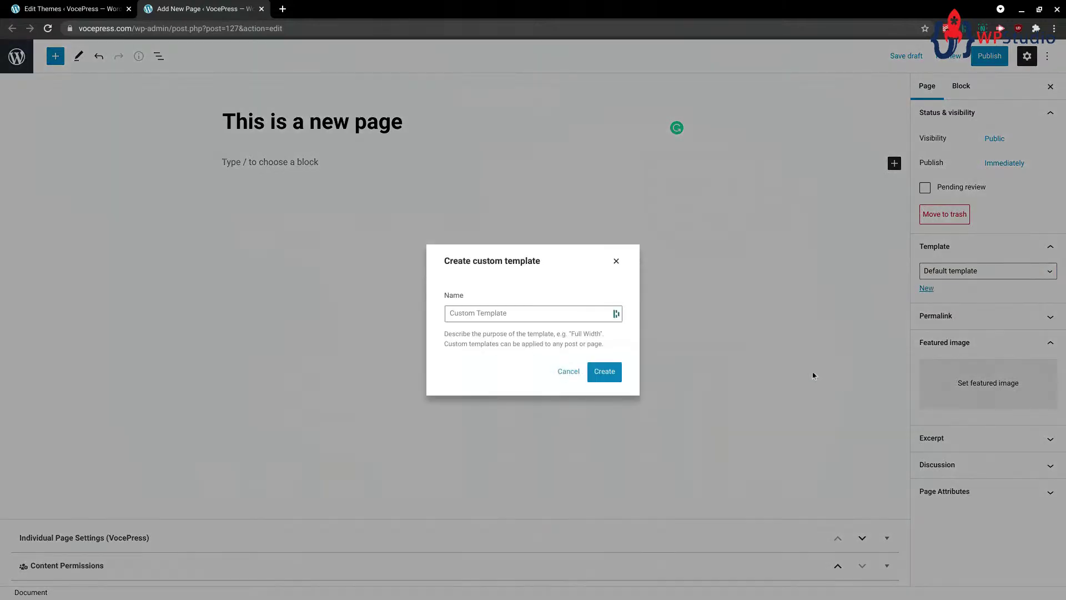
click(482, 313)
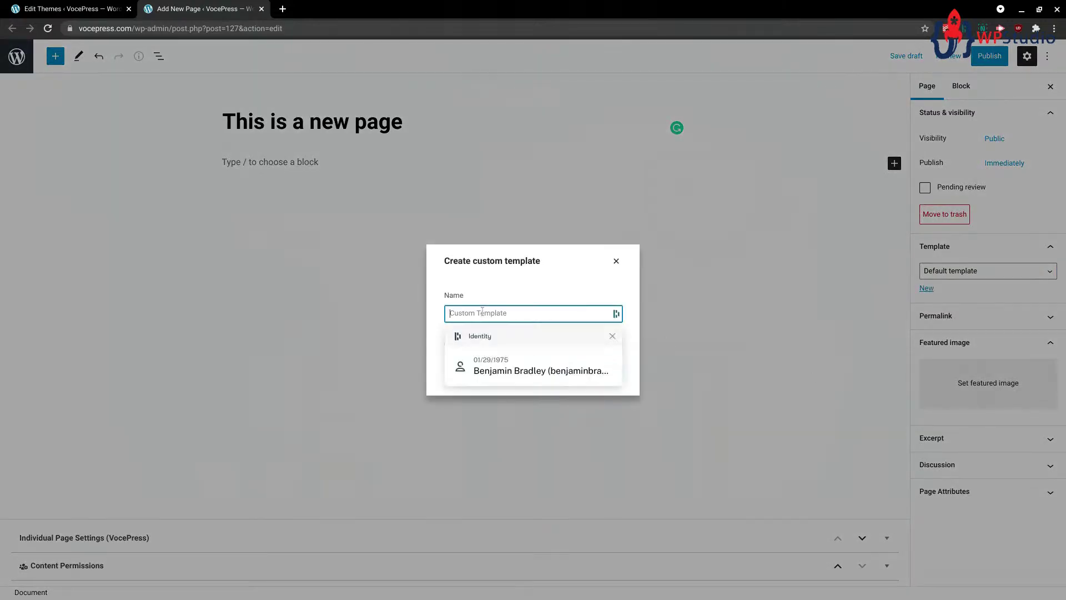
click(481, 294)
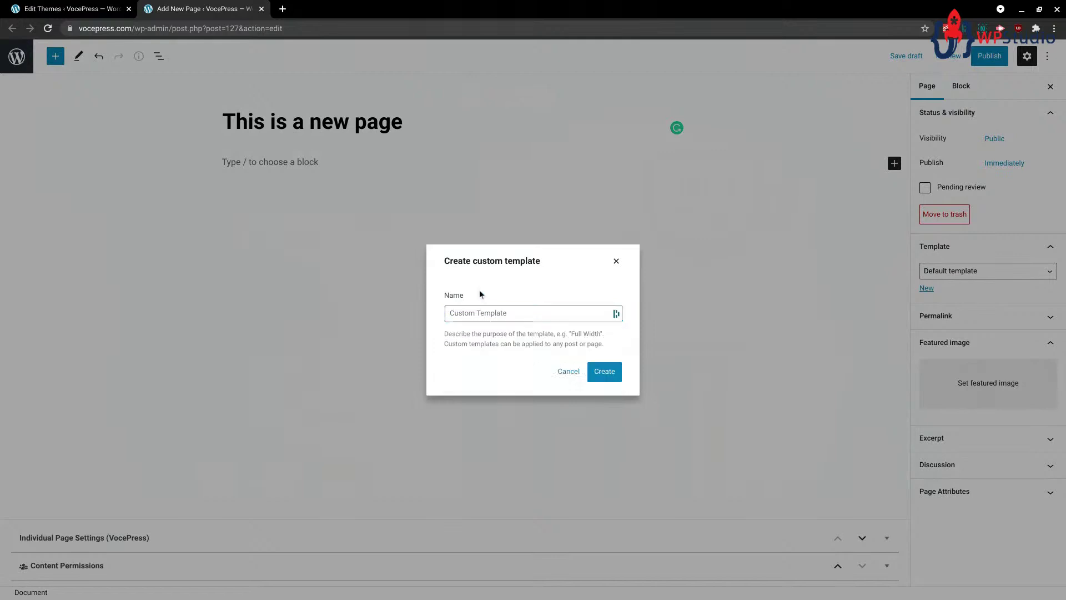
click(514, 314)
text(Starter Page Template)
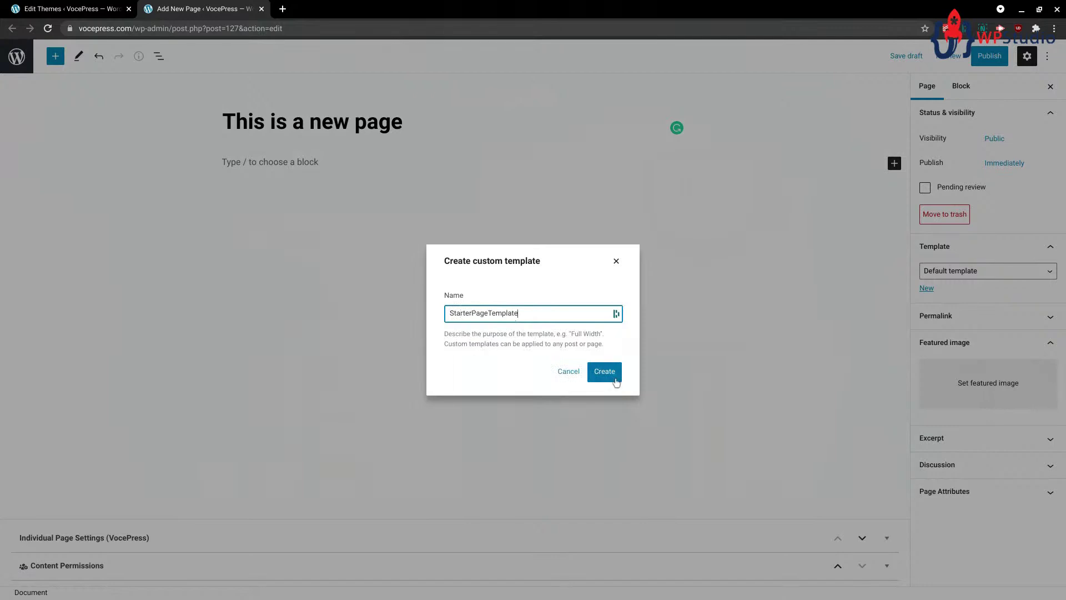
click(609, 372)
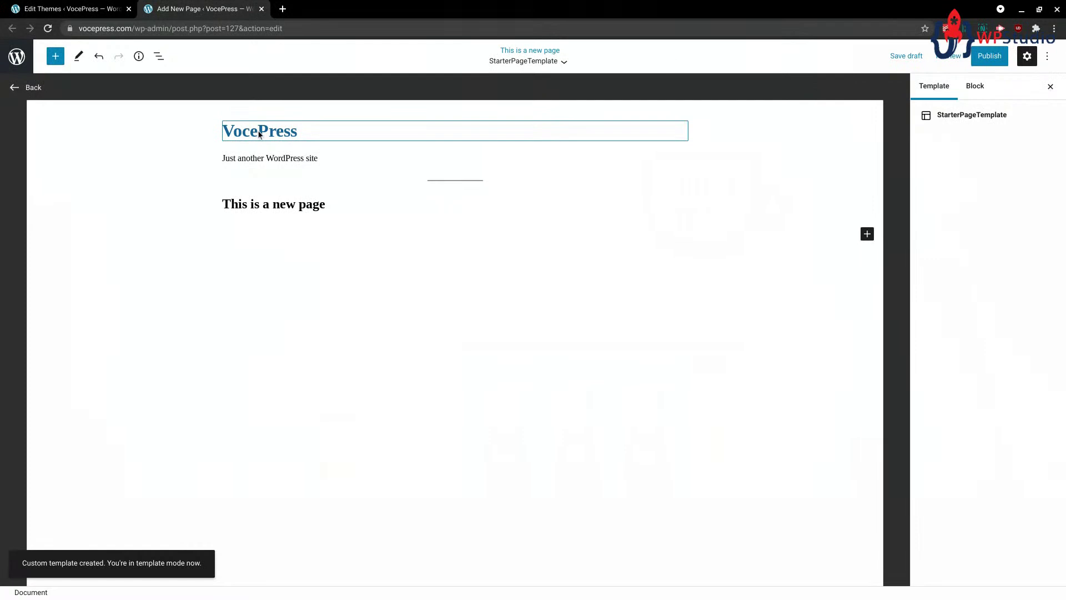
- Delete the site title, tagline, separator and page title from the template, plus the extra group, keeping only one empty group
click(412, 128)
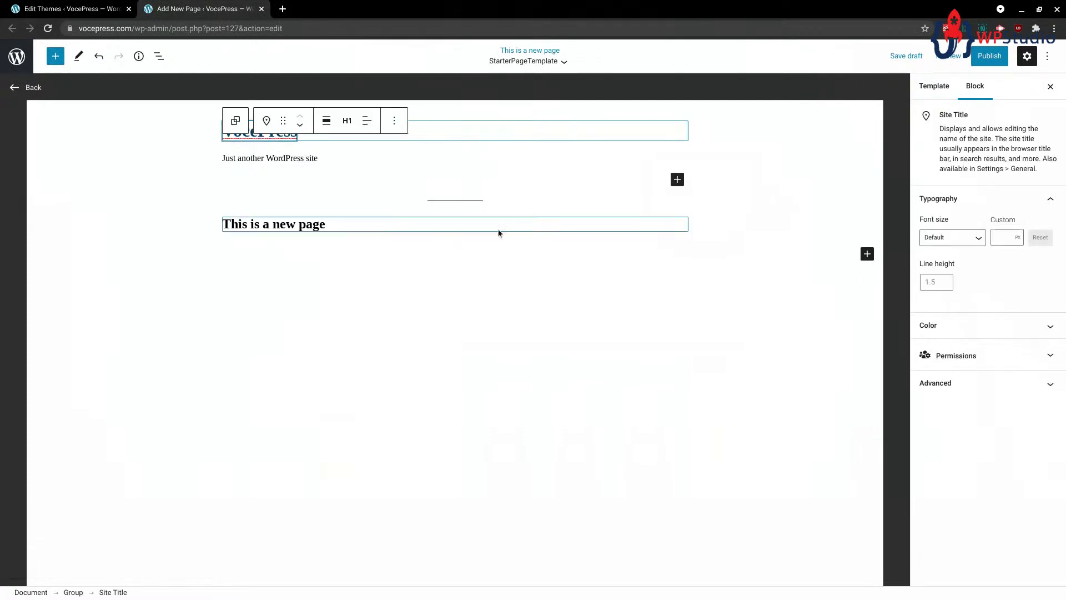
click(434, 241)
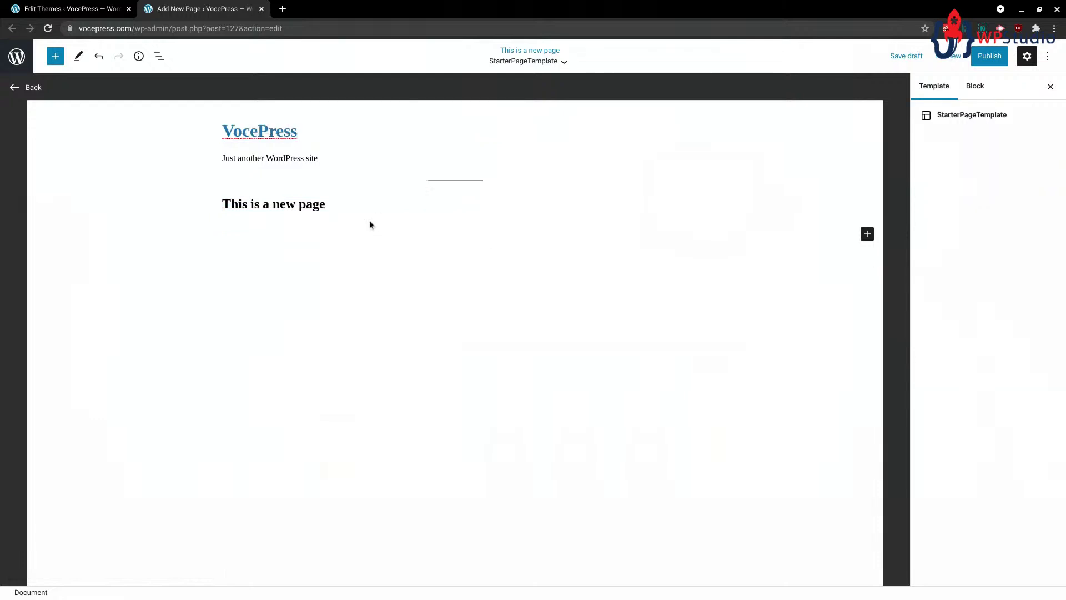
click(368, 222)
click(311, 129)
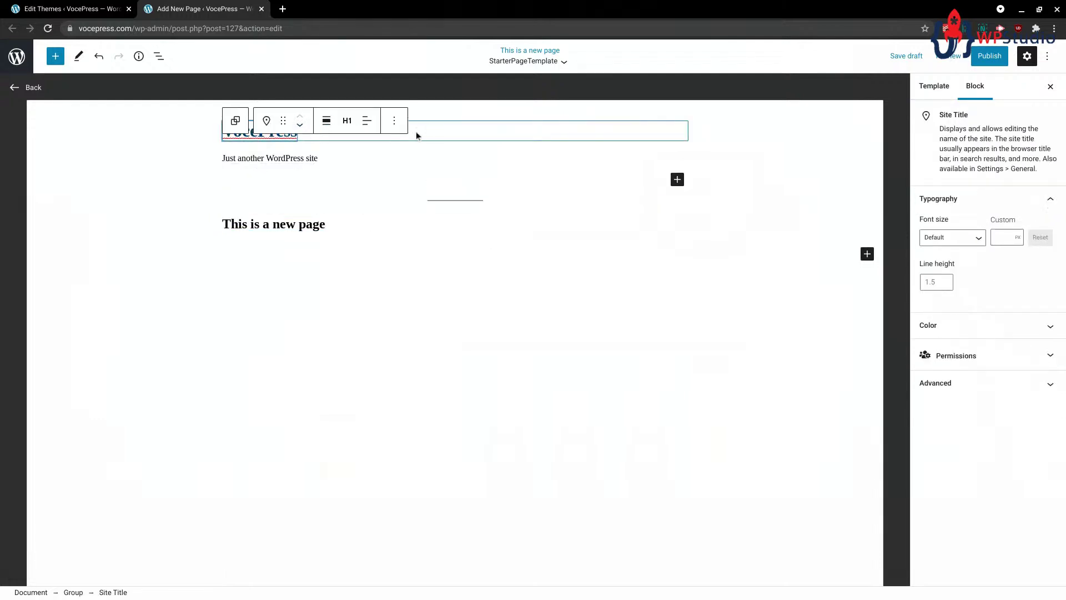
key(Delete)
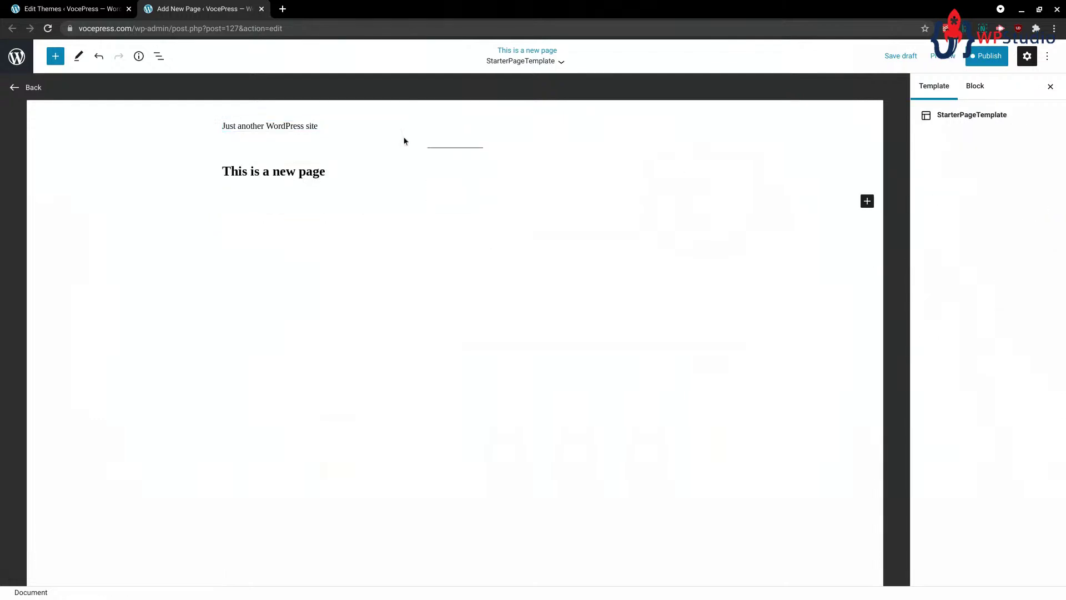
click(343, 126)
key(Delete)
click(445, 160)
key(Delete)
click(385, 162)
key(Delete)
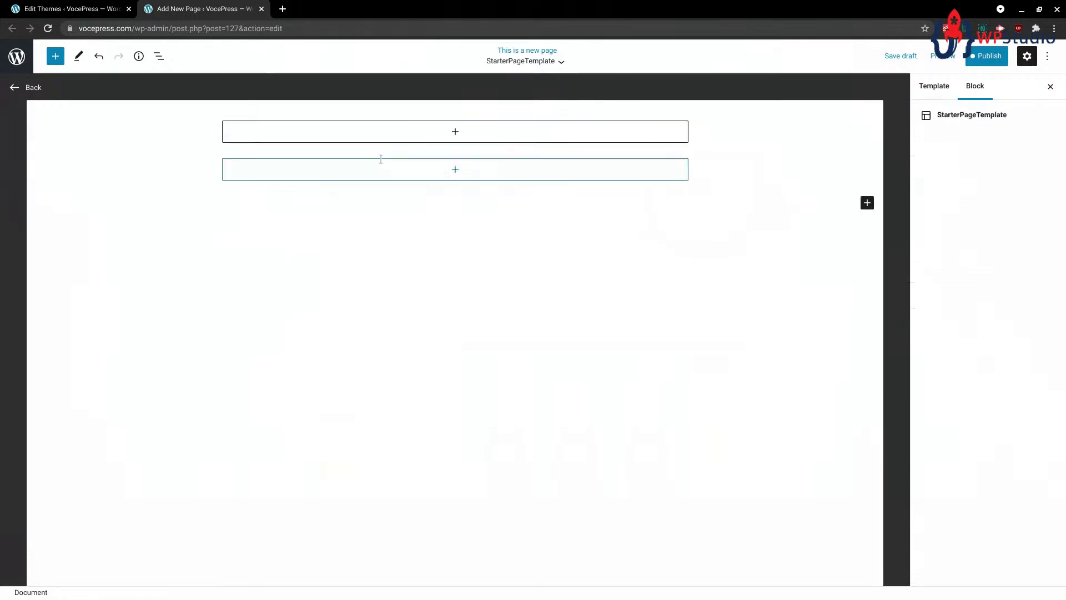
click(447, 174)
key(Delete)
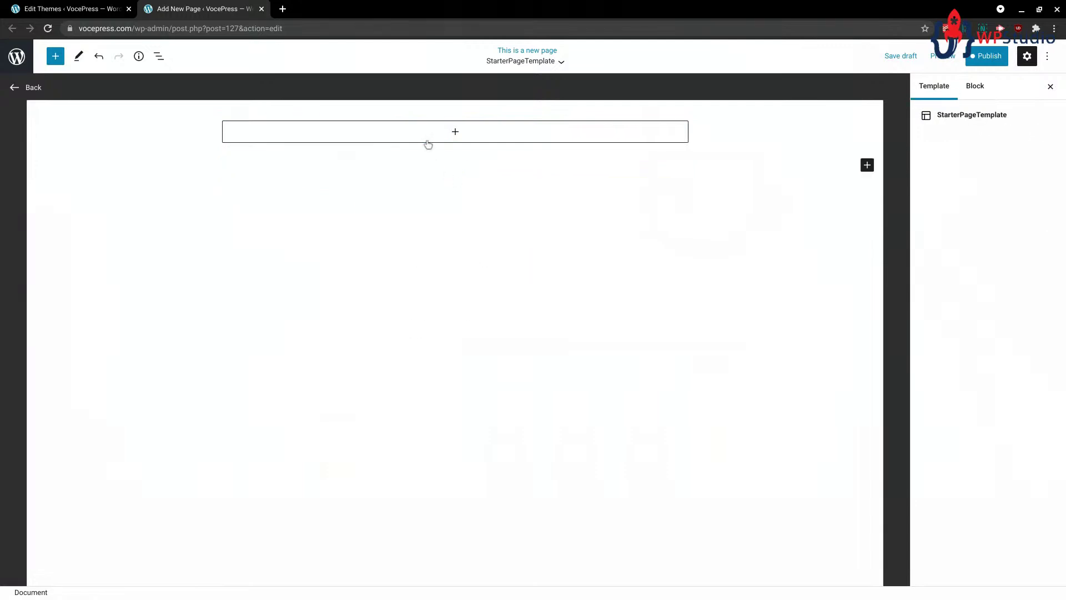
- Insert a Container block inside the template's empty group
mouse_move(431, 155)
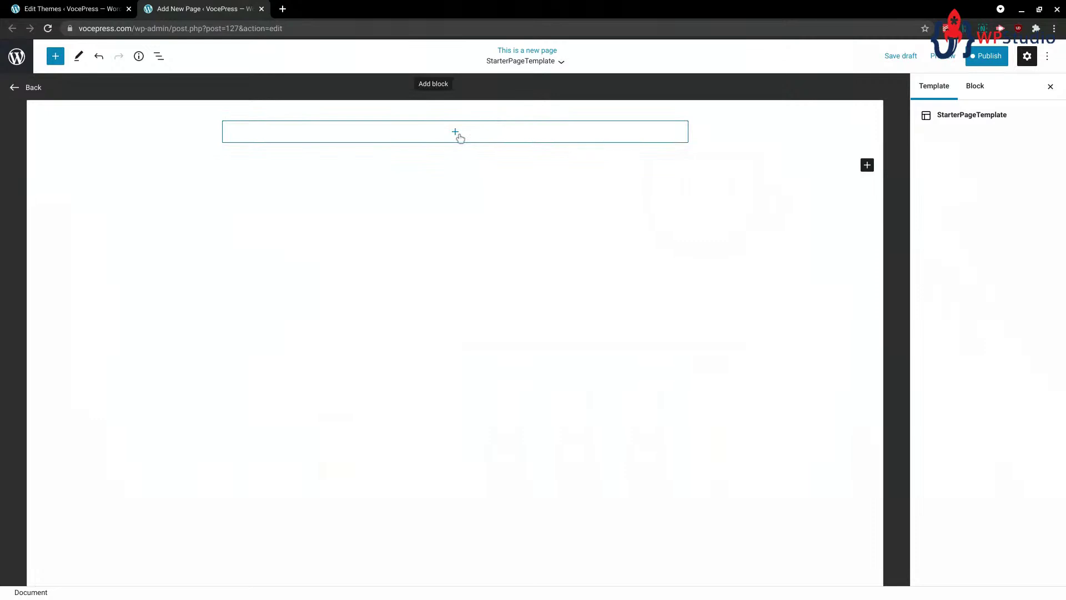
click(72, 9)
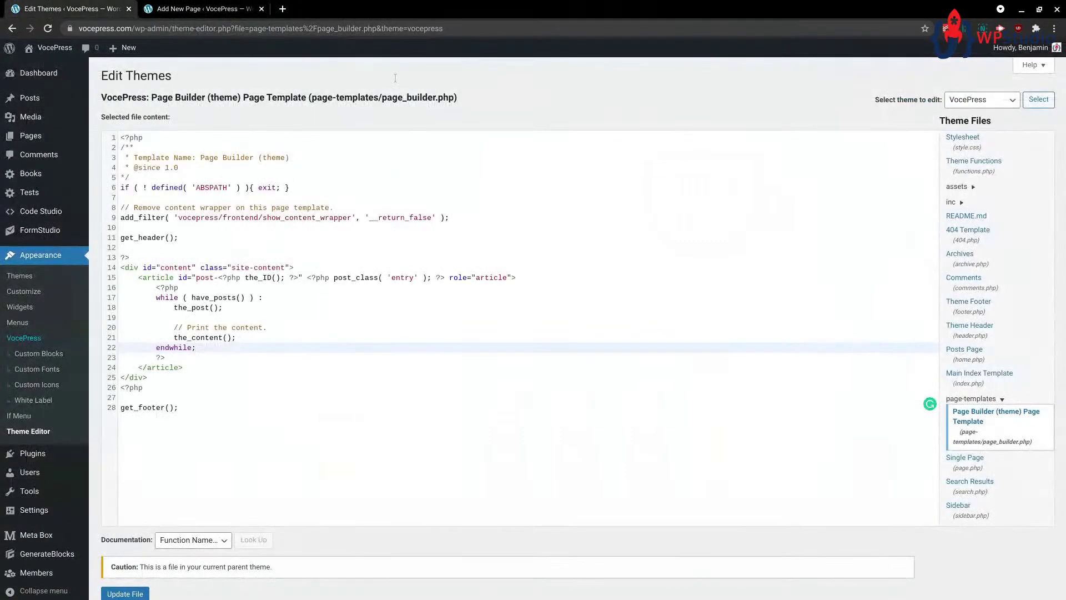
click(220, 15)
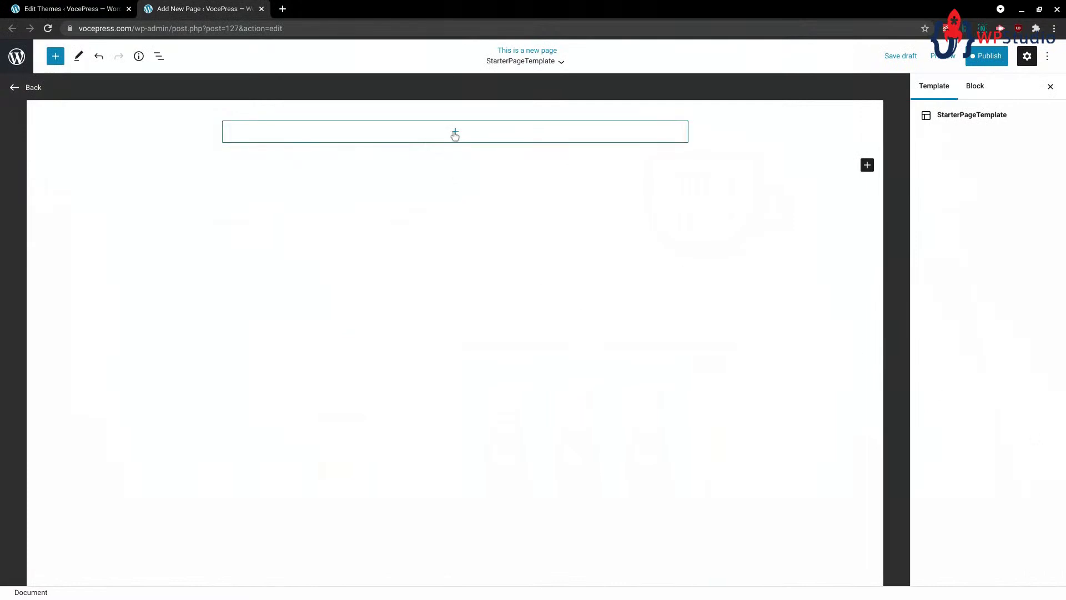
click(455, 134)
click(455, 132)
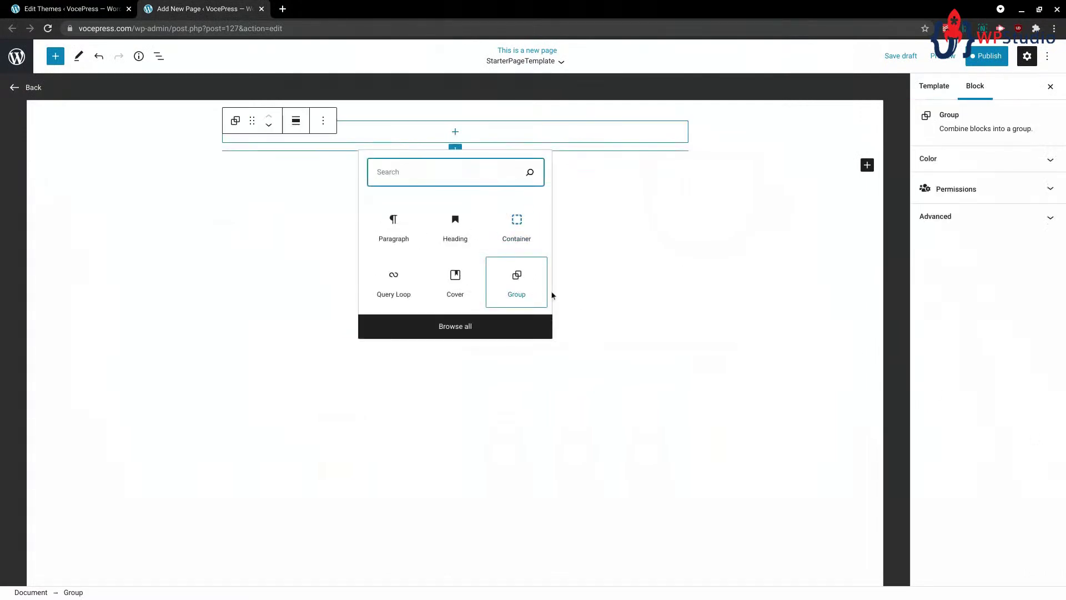
click(517, 228)
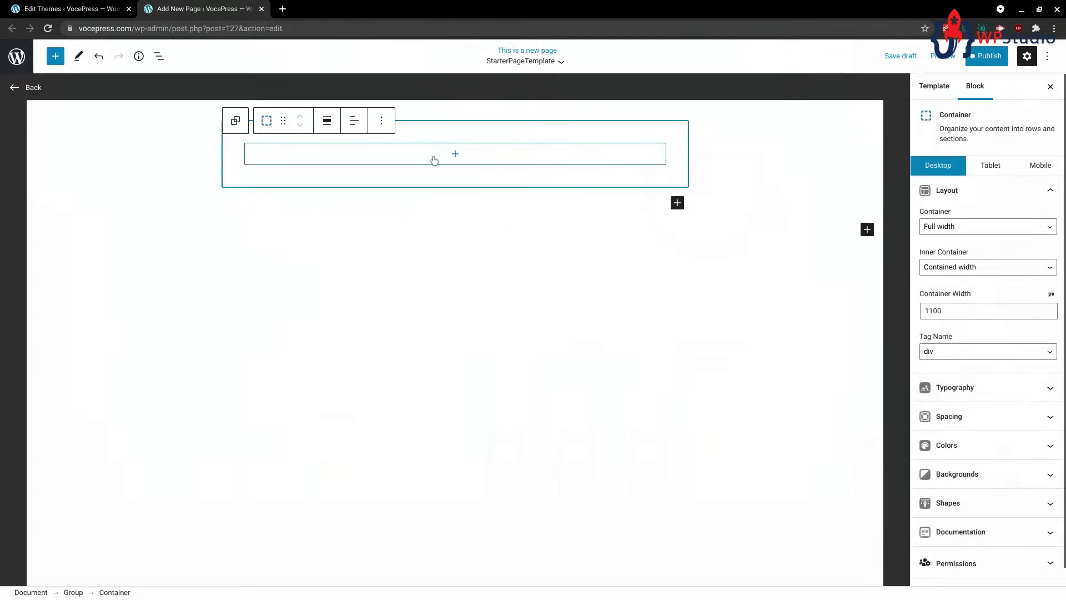
- Browse all available blocks to the Theme category and insert a Post Title block inside the container
click(454, 155)
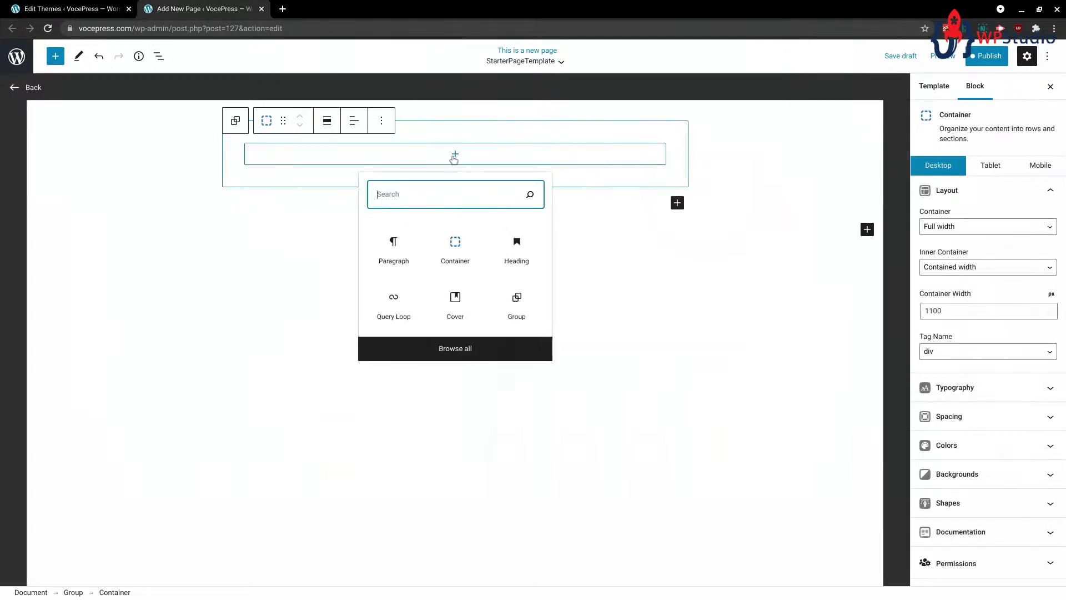
click(455, 349)
scroll(136, 349, down, 5)
scroll(136, 349, down, 15)
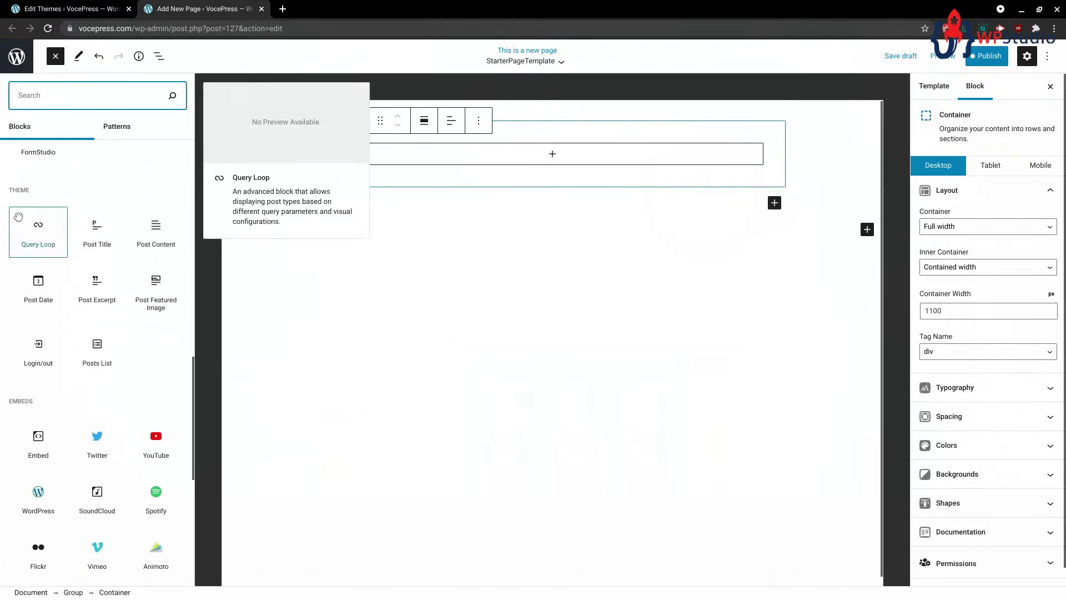
click(9, 190)
double_click(10, 190)
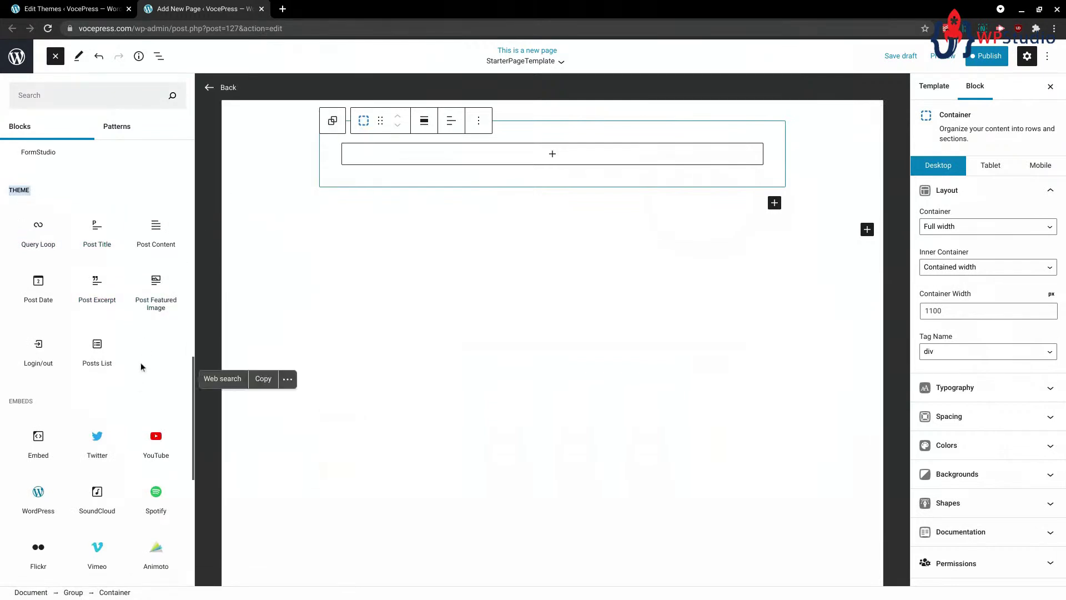
mouse_move(85, 245)
scroll(146, 222, down, 1)
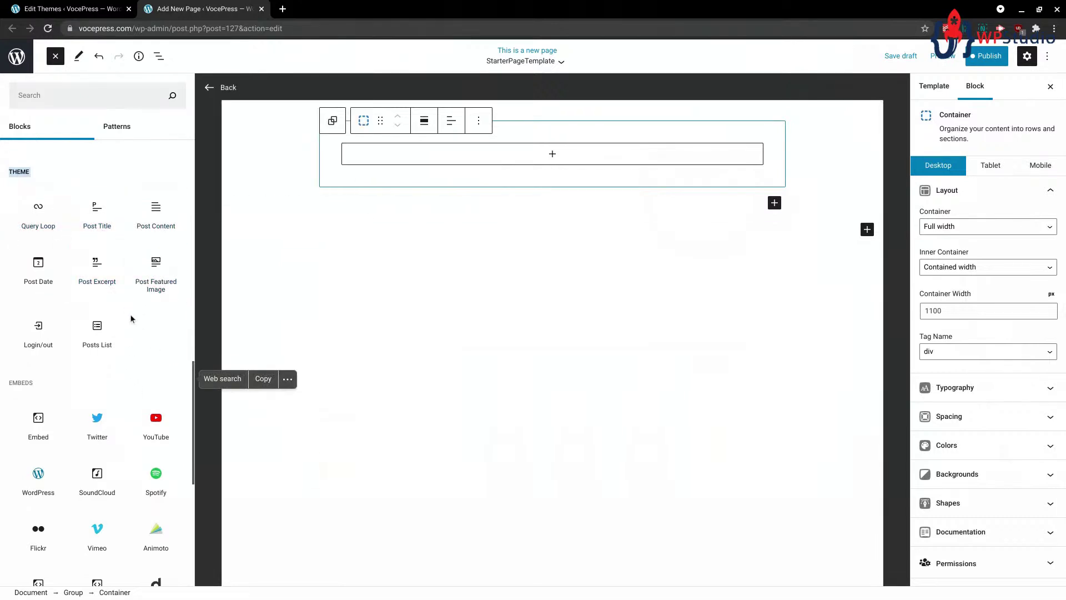
click(97, 216)
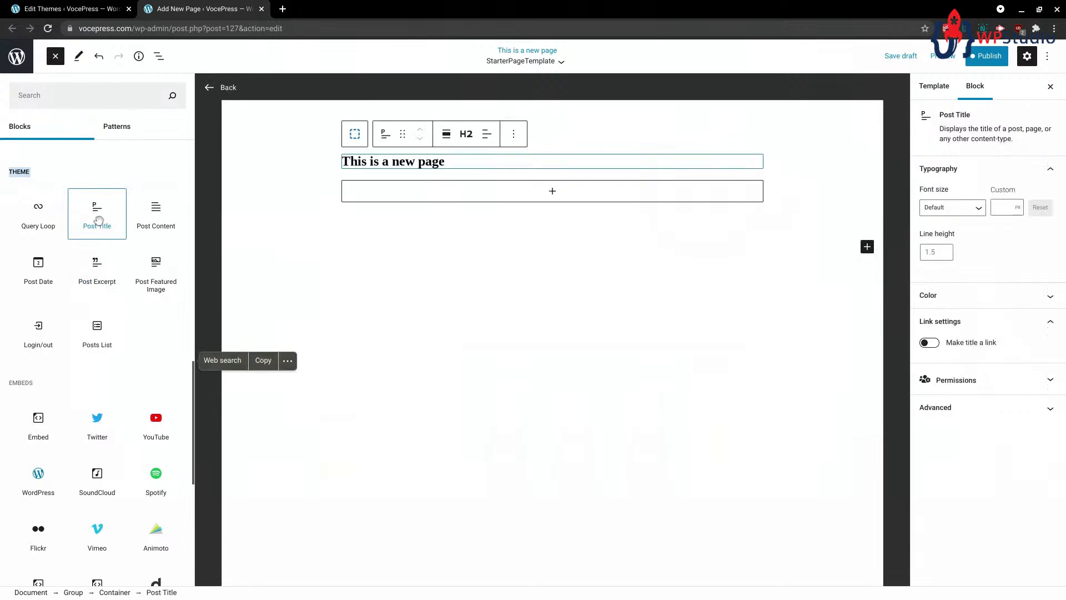
- Center-align the text of the Post Title block
click(444, 162)
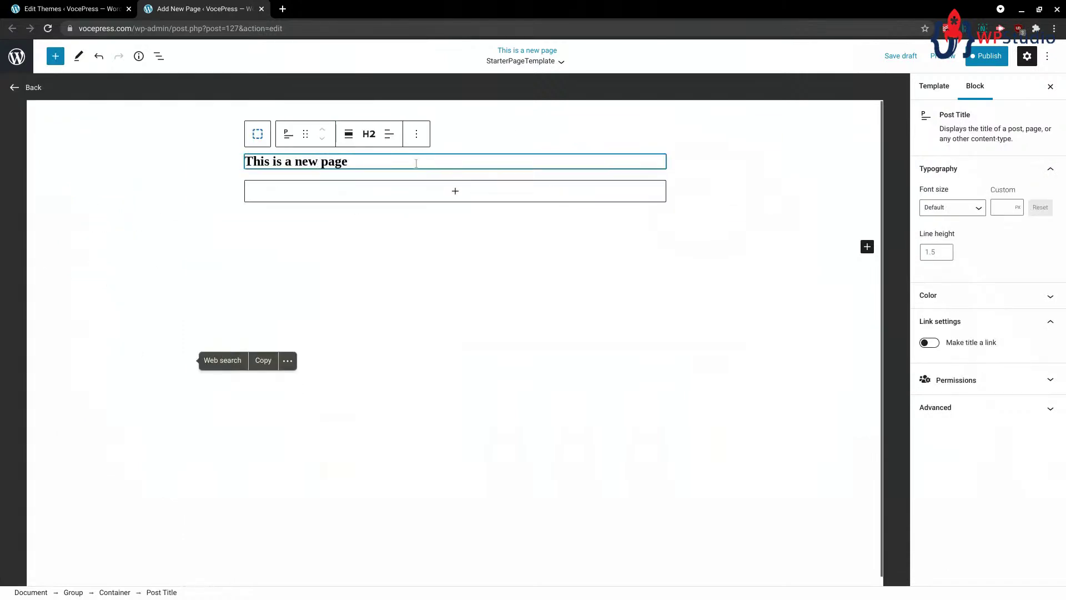
drag(336, 159, 245, 160)
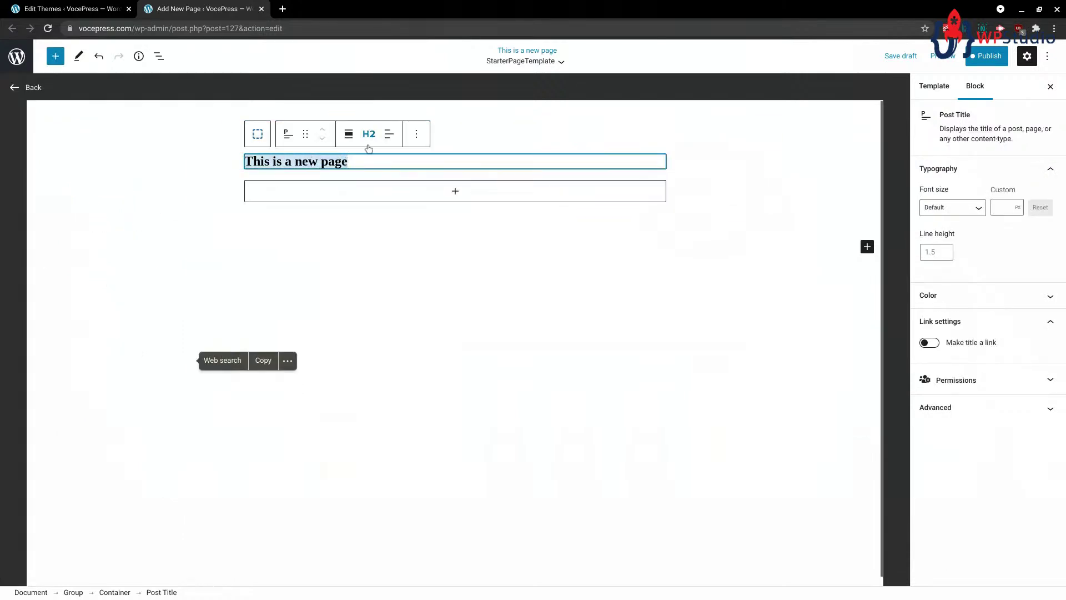
click(385, 136)
click(425, 199)
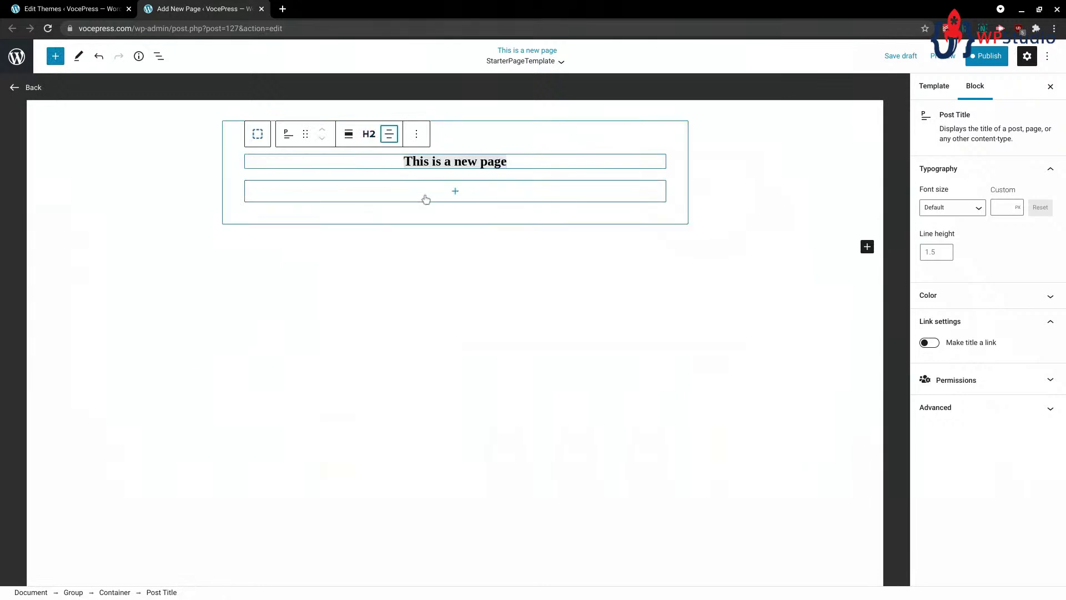
- Change the Post Title to heading level H1 with a custom font size of 48 px
click(369, 134)
click(369, 169)
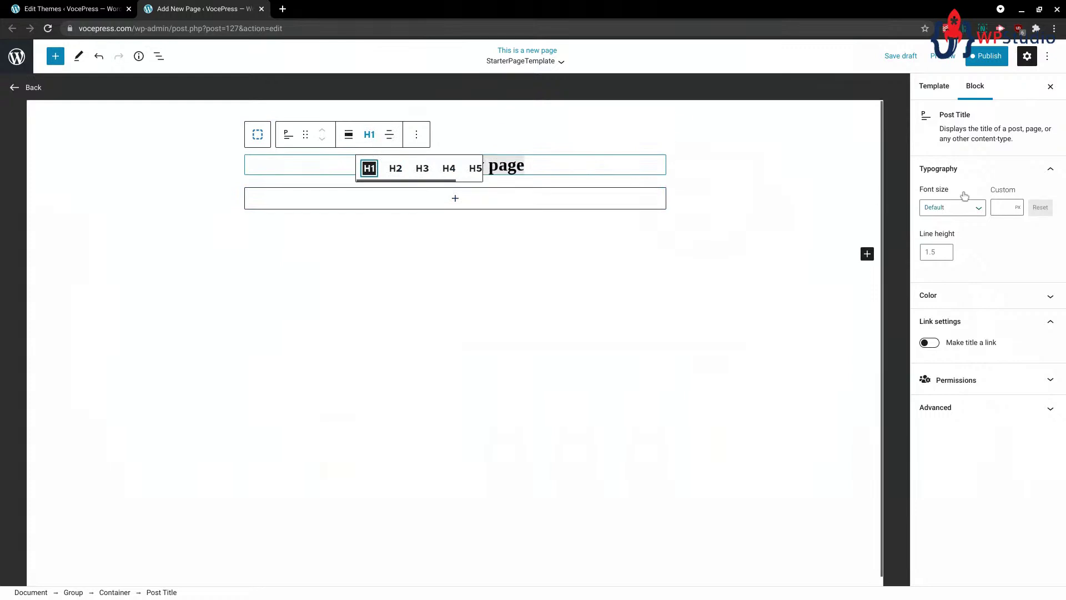
click(1004, 208)
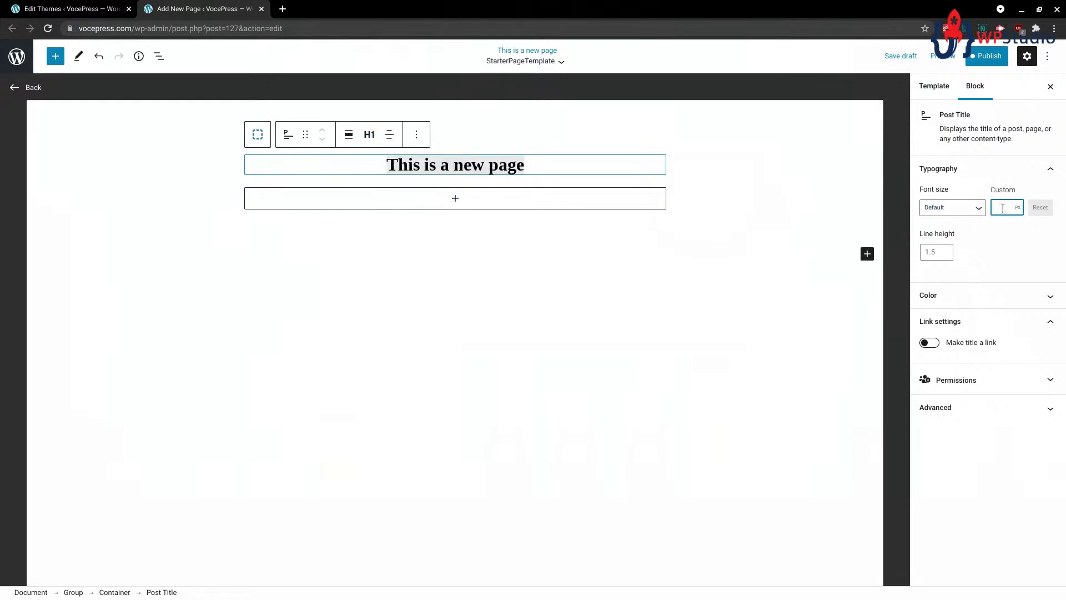
text(48)
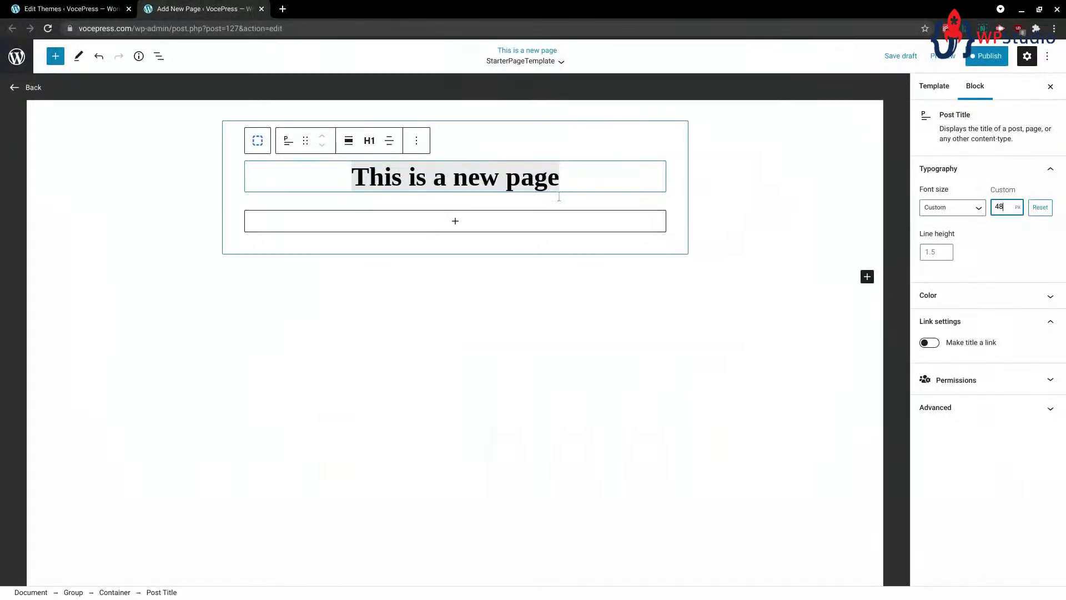
- Insert a Post Content block from the Theme blocks below the page title inside the container
click(458, 226)
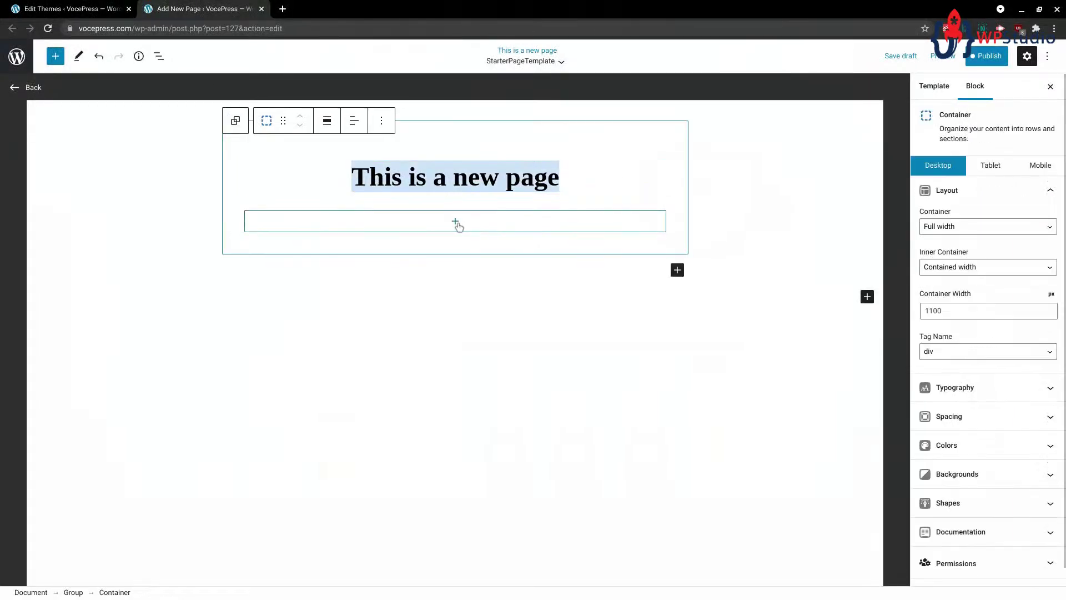
click(456, 223)
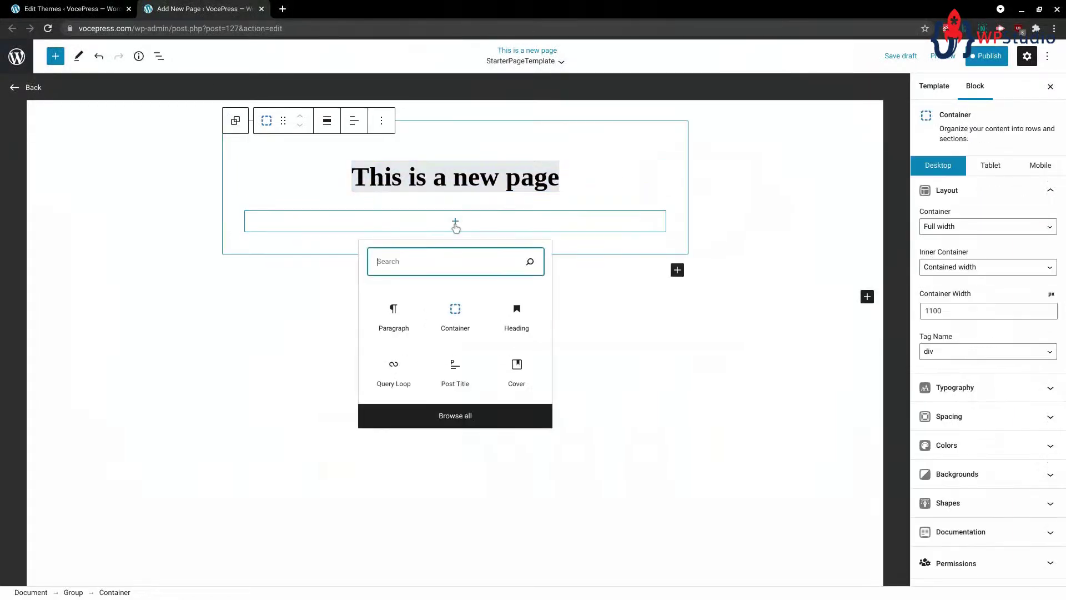
click(454, 418)
scroll(102, 316, down, 12)
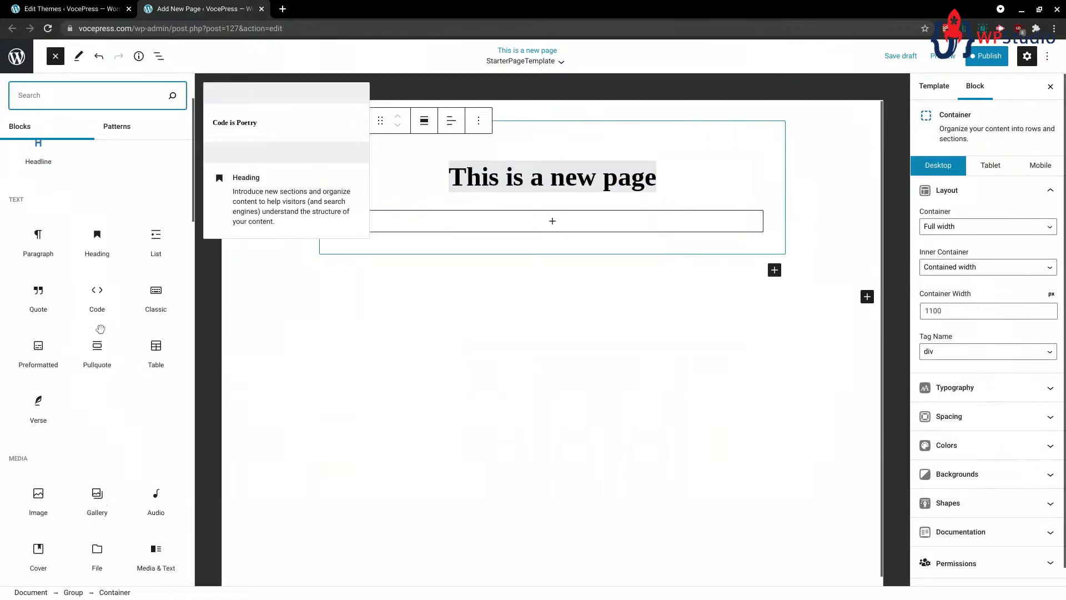
scroll(118, 338, down, 4)
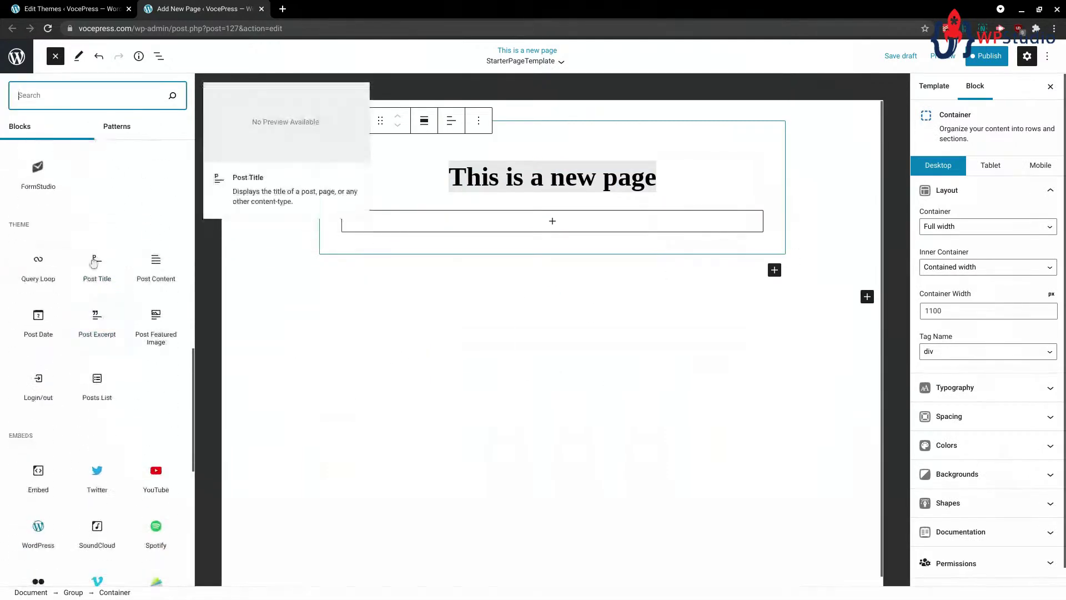
click(155, 277)
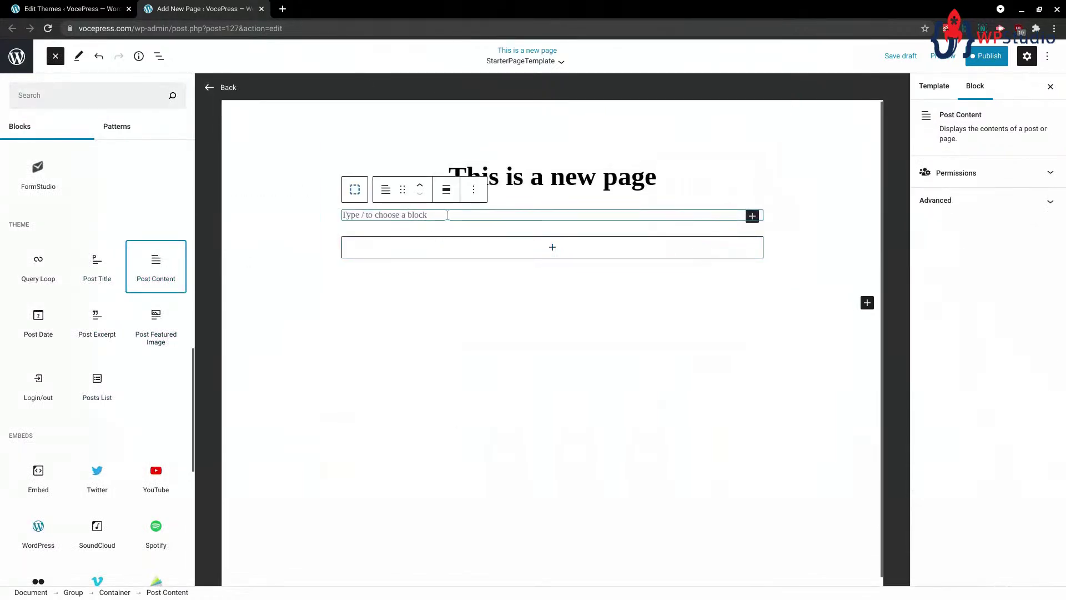
click(370, 215)
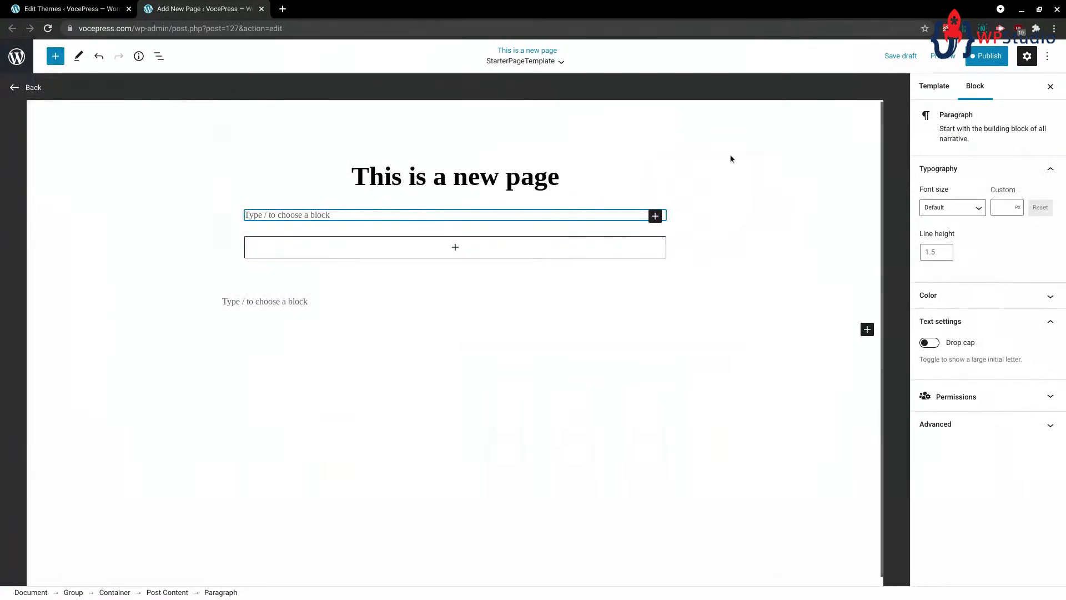
- Save the page and StarterPageTemplate changes, publish the page, and view it live
click(987, 59)
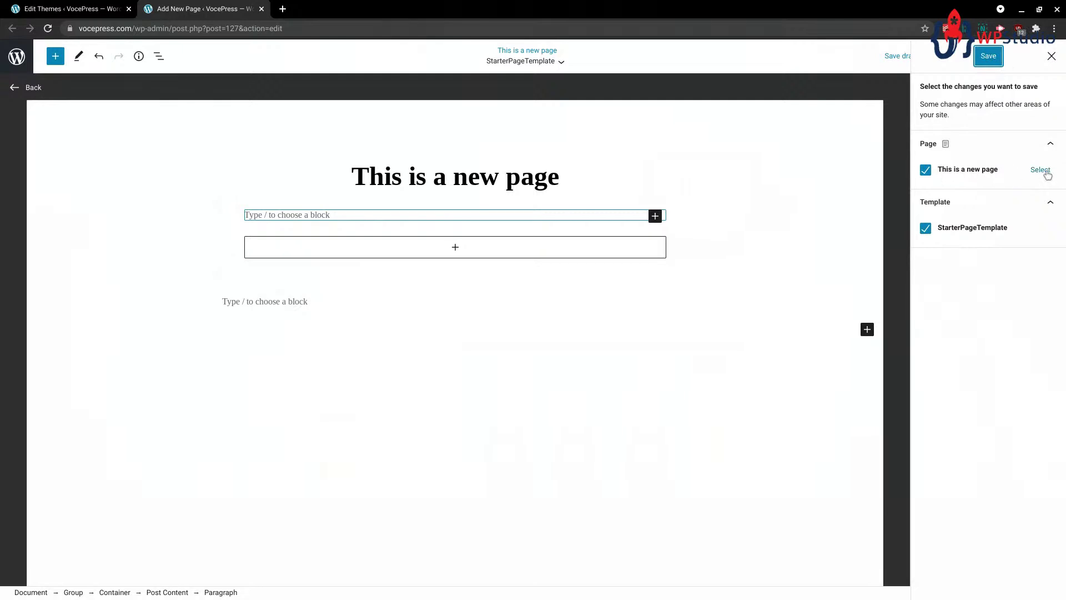
click(989, 57)
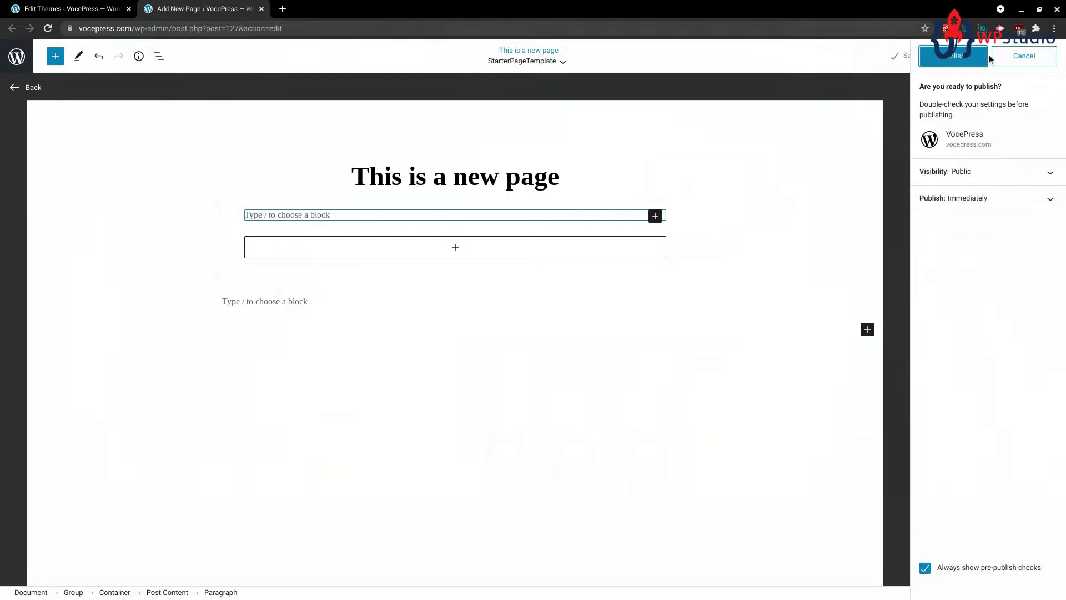
click(954, 56)
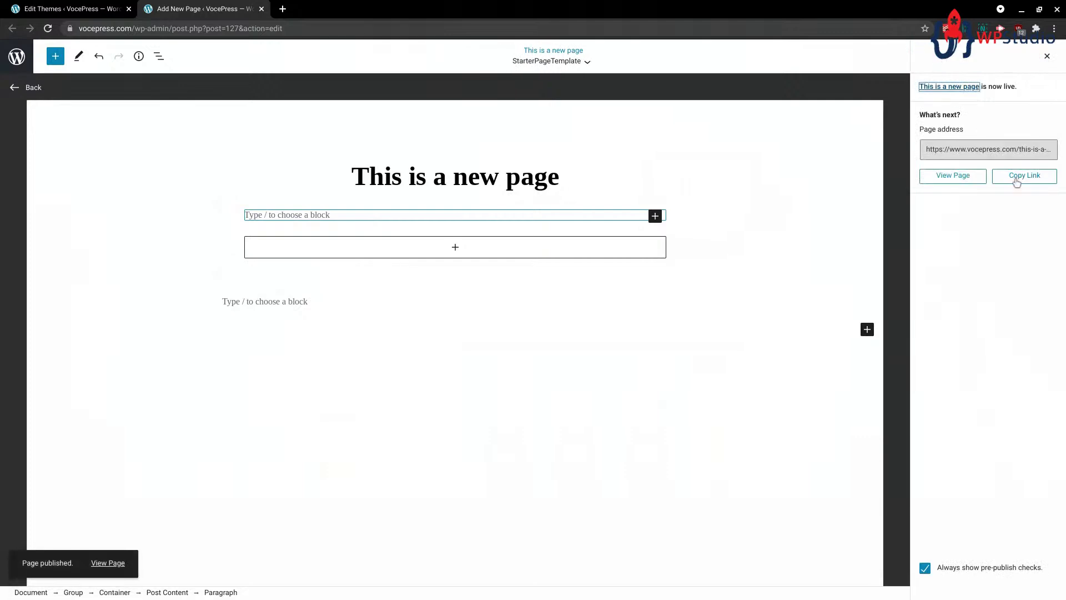
click(952, 176)
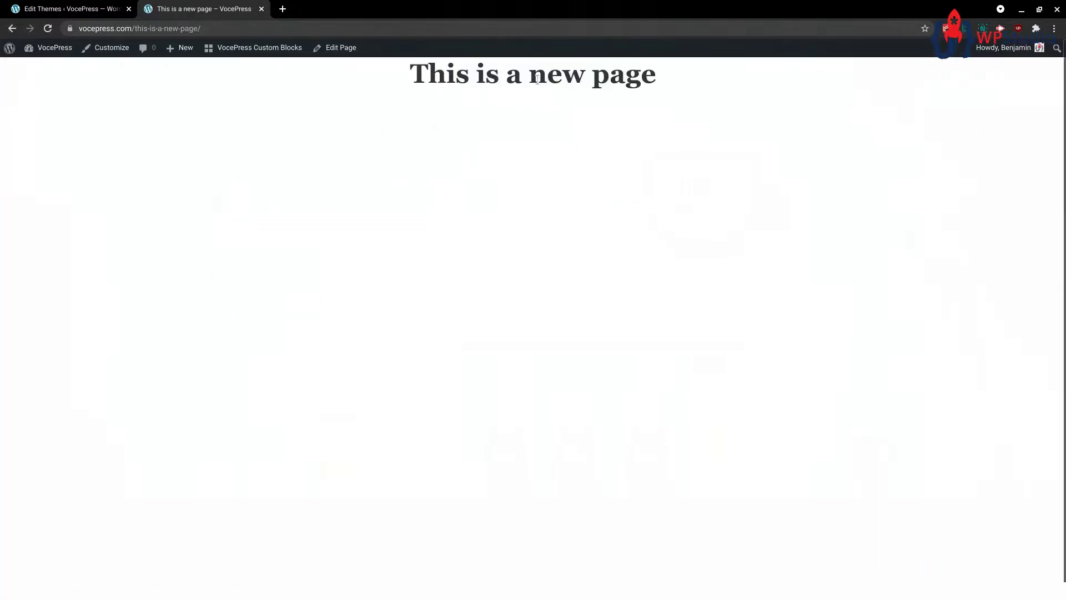
- In the Edit Themes browser tab, go to the list of pages and open "This is a new page" for editing
click(78, 9)
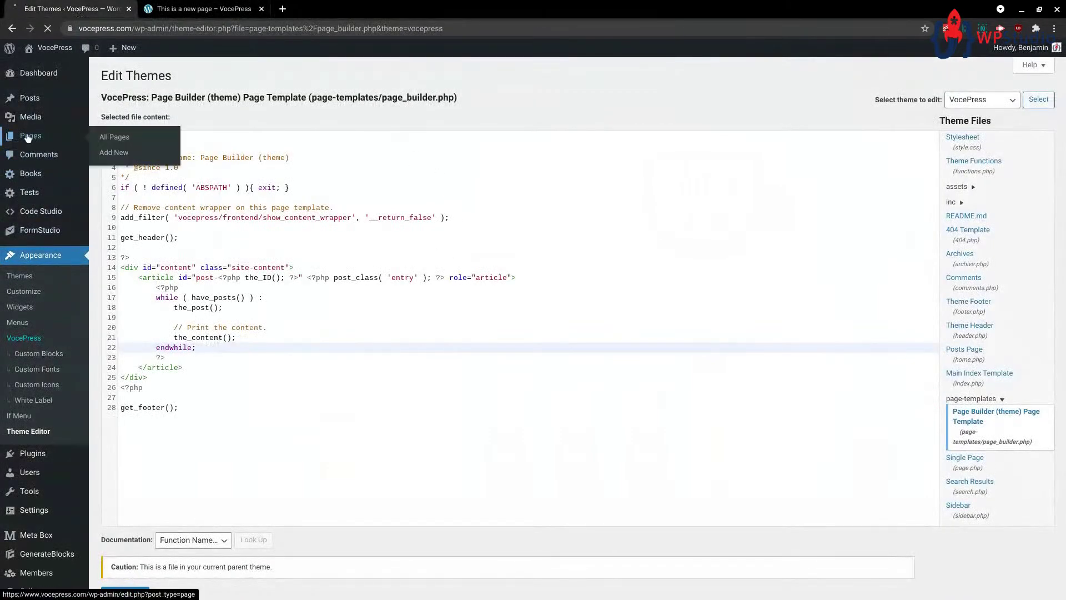
click(30, 136)
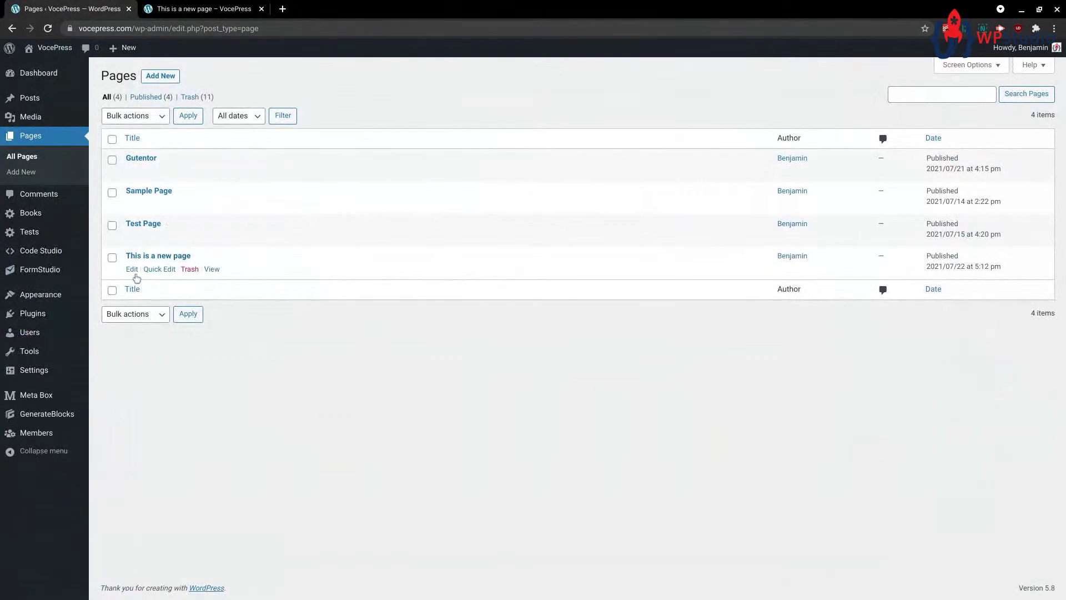
click(131, 268)
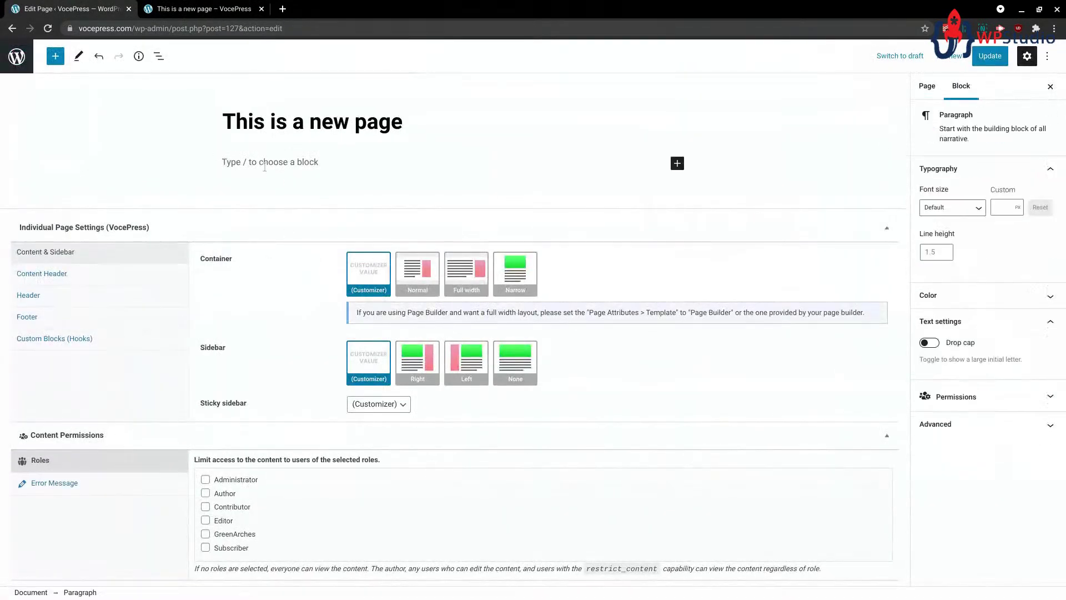
- Write the paragraph "This is some new content. Wow... I'm writing some amazing stuff." and collapse the Individual Page Settings and Content Permissions sections
text(This is some )
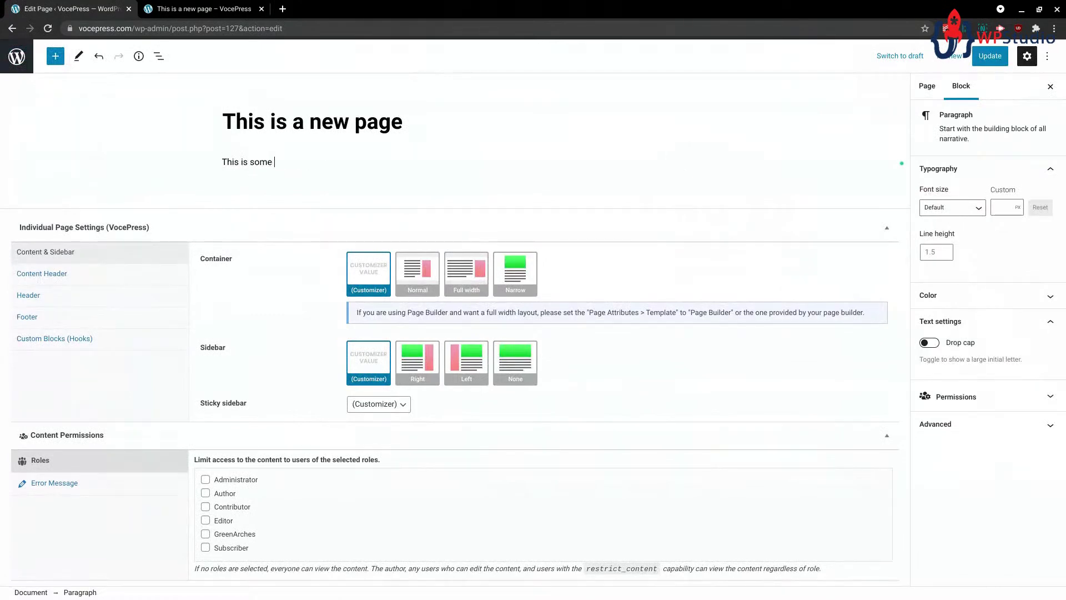
text(new content)
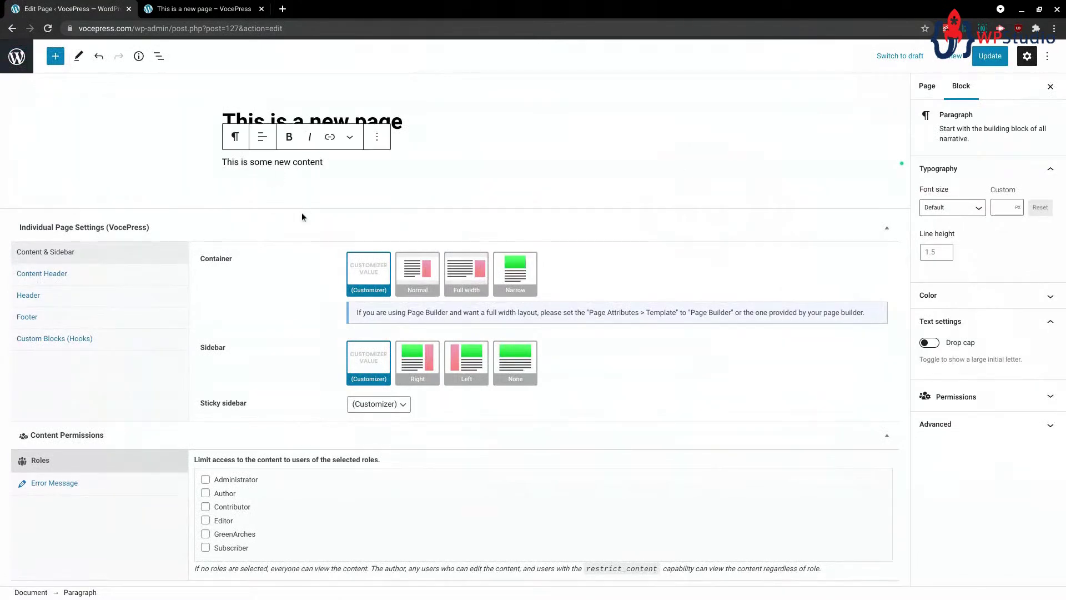
click(306, 227)
click(319, 439)
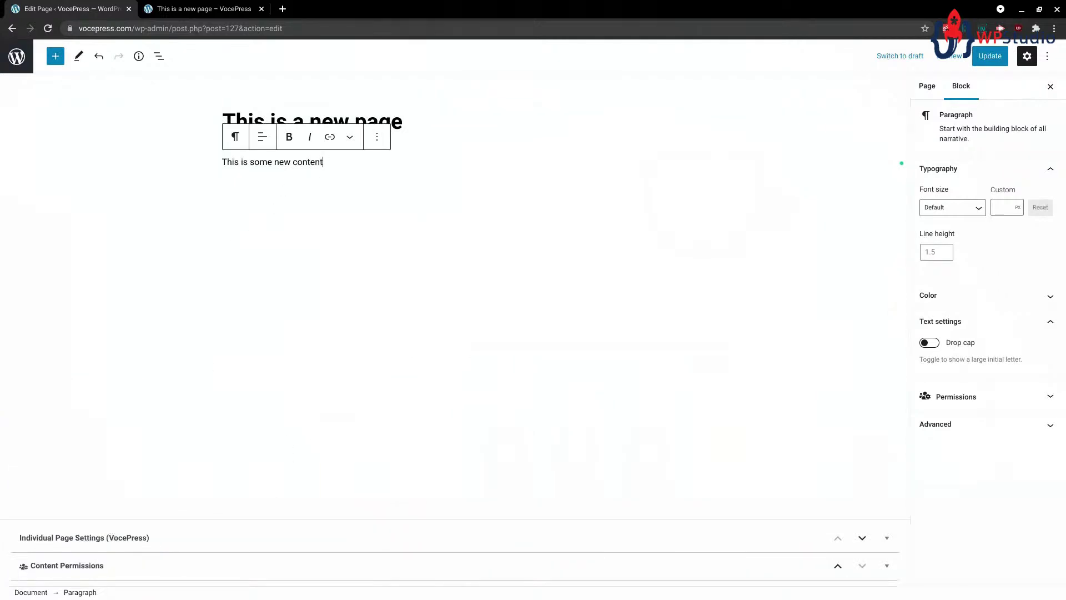
text(. Wo)
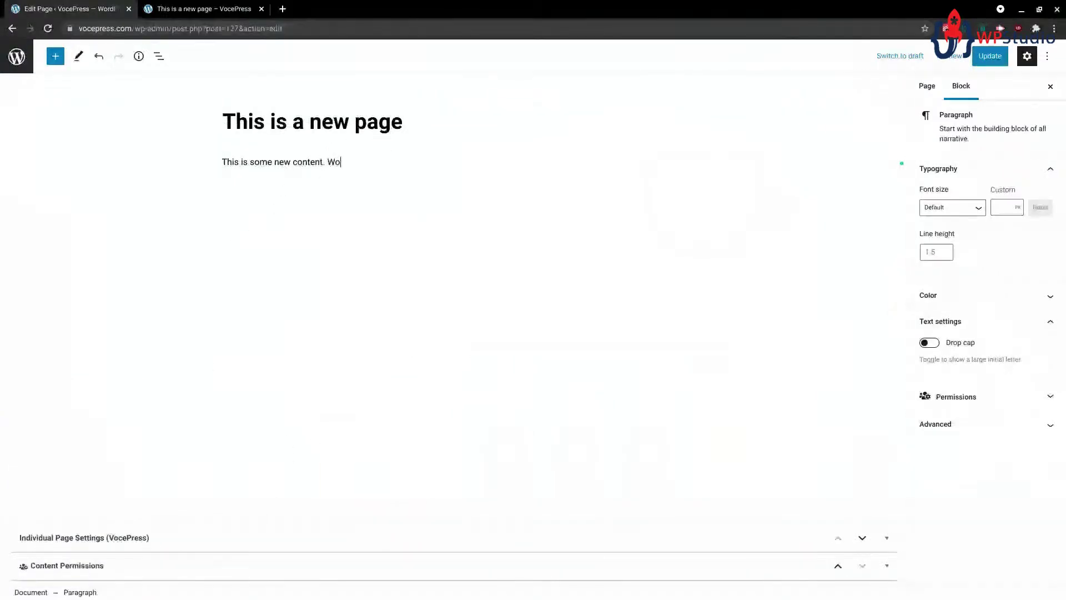
text(w... I'm )
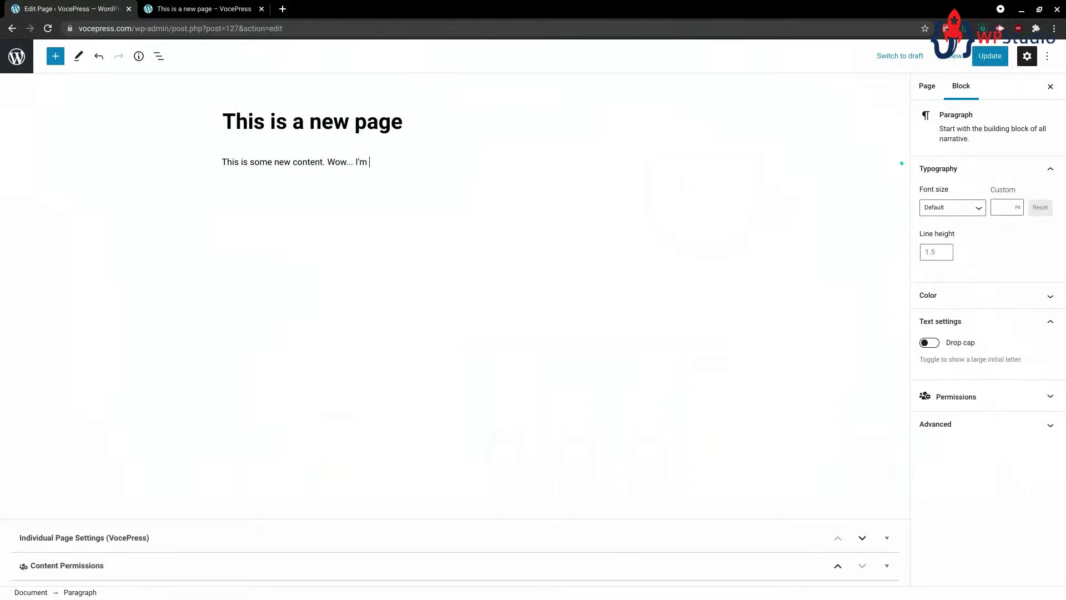
text(writing some amazing stuff.)
- Check the page's assigned template and preview the page in a new tab, then return to the editor
click(926, 84)
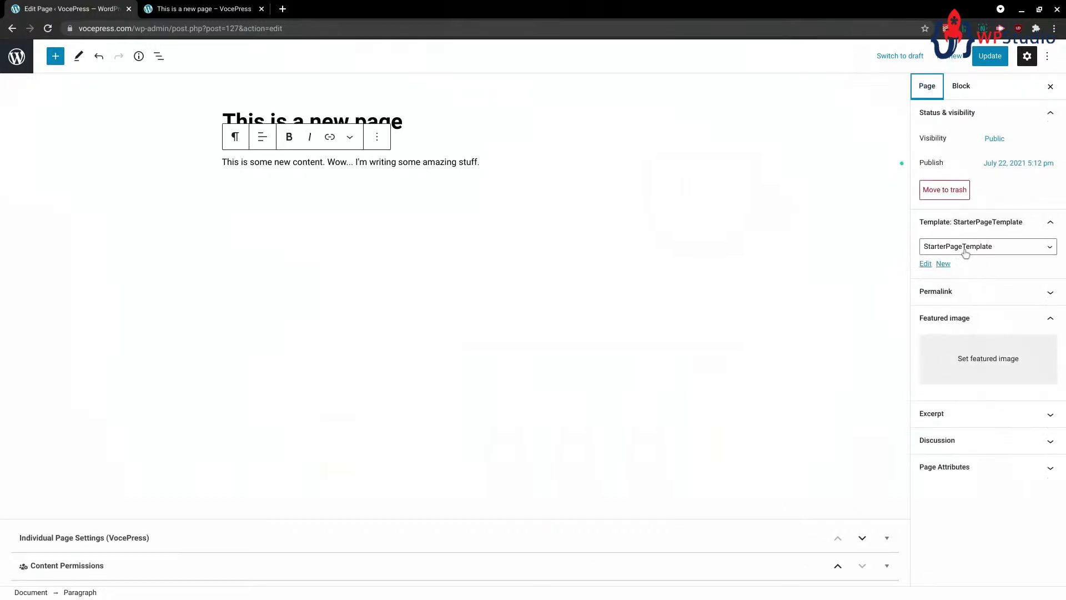
click(951, 56)
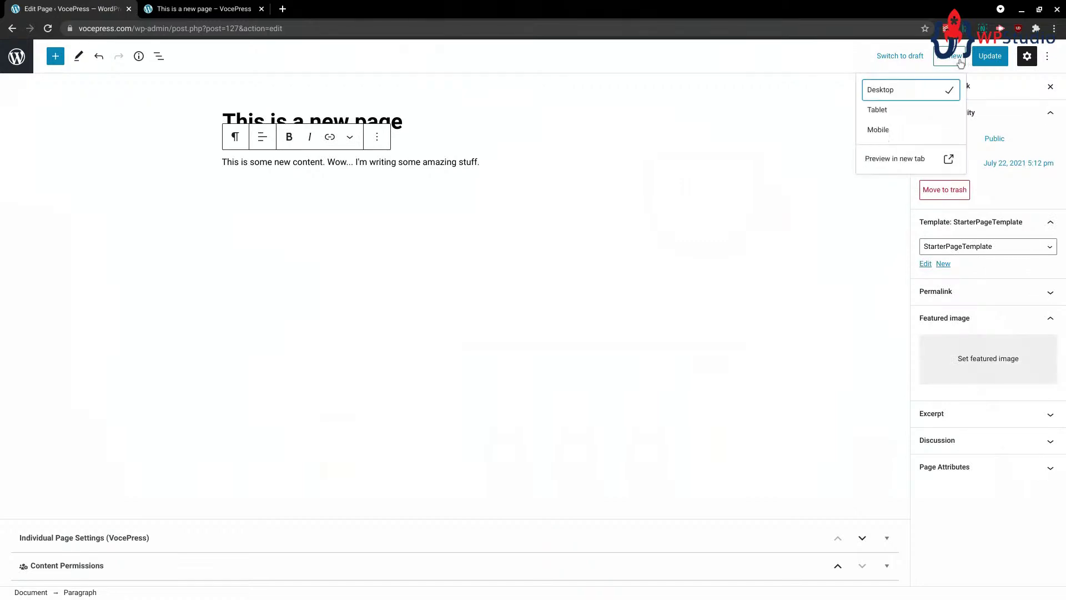
click(888, 148)
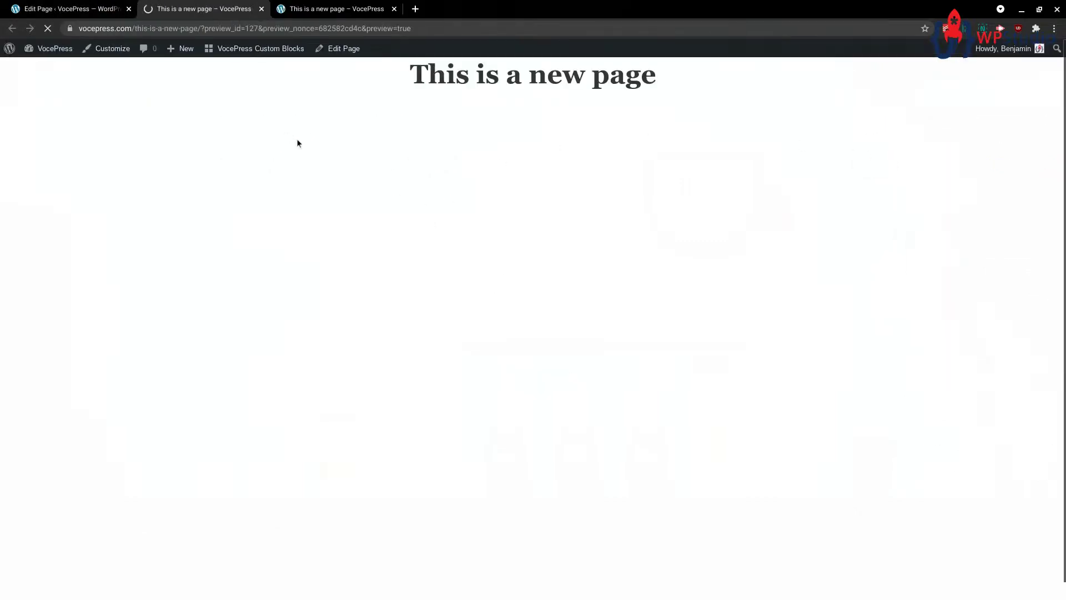
click(74, 12)
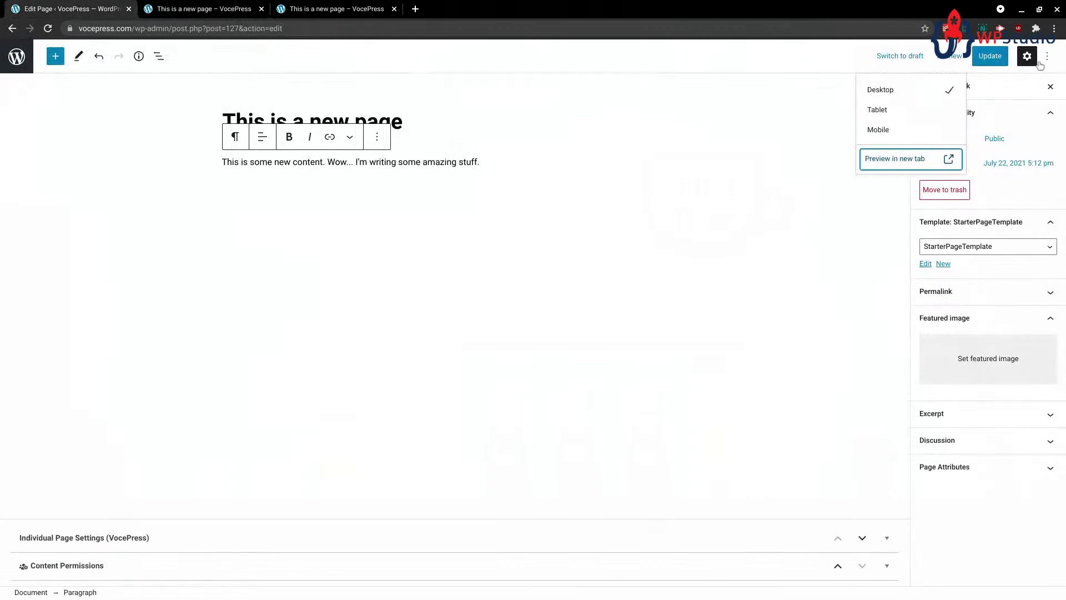
- Update the page and preview it again in the browser to inspect the paragraph text
click(990, 56)
click(954, 58)
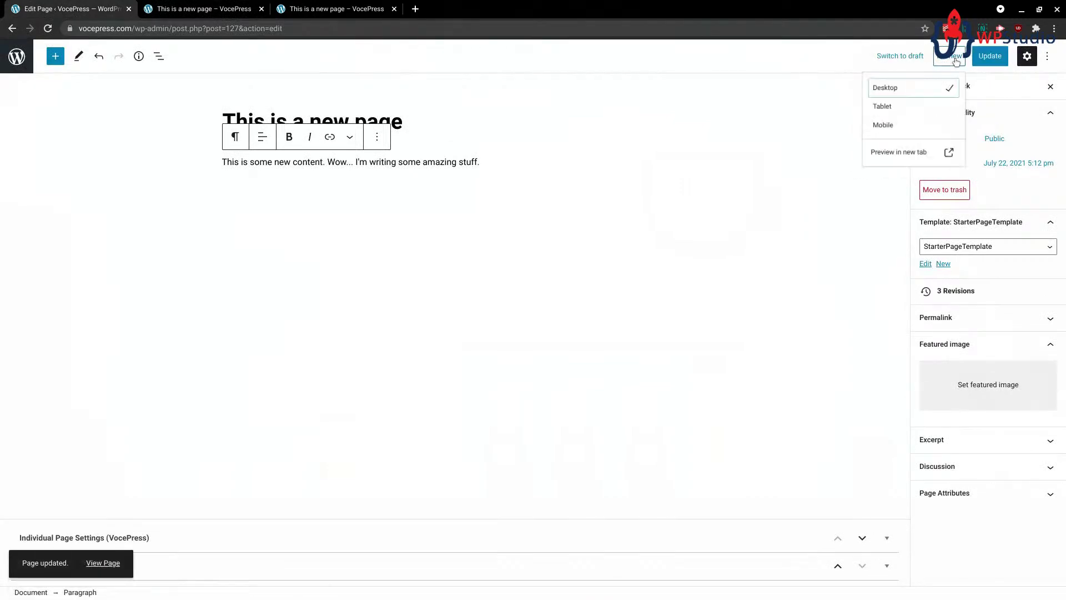
click(905, 147)
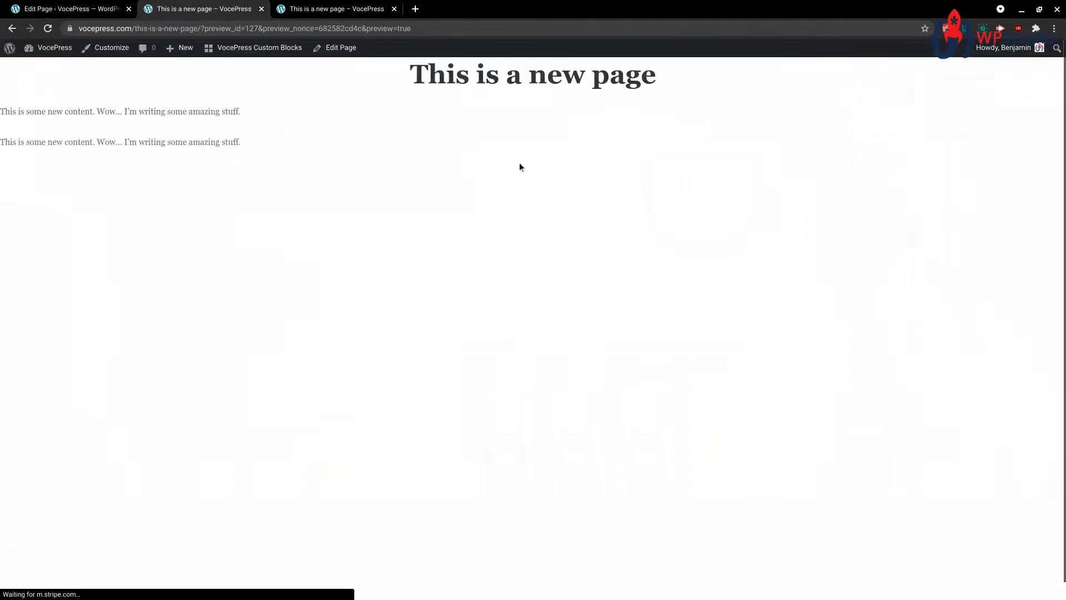
drag(47, 111, 162, 170)
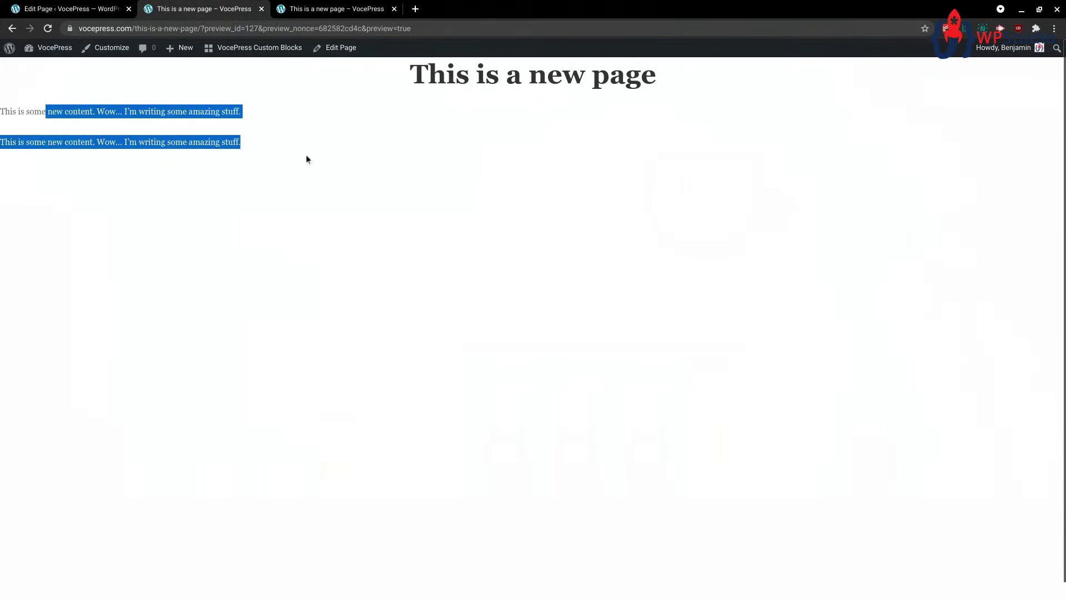
click(250, 154)
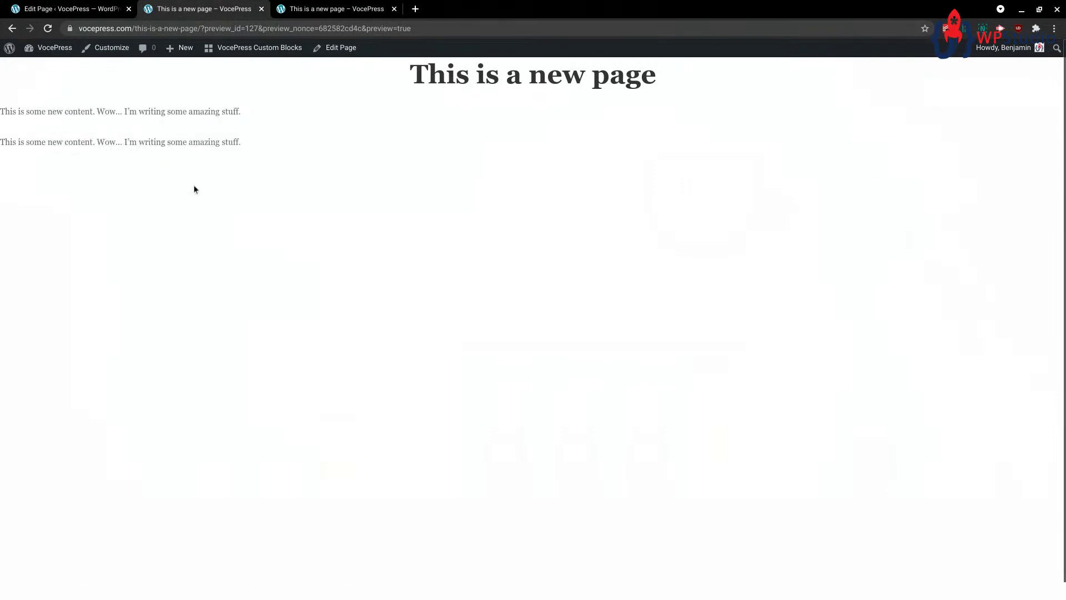
- Open StarterPageTemplate for editing and remove the lower paragraph block outside the container
click(114, 13)
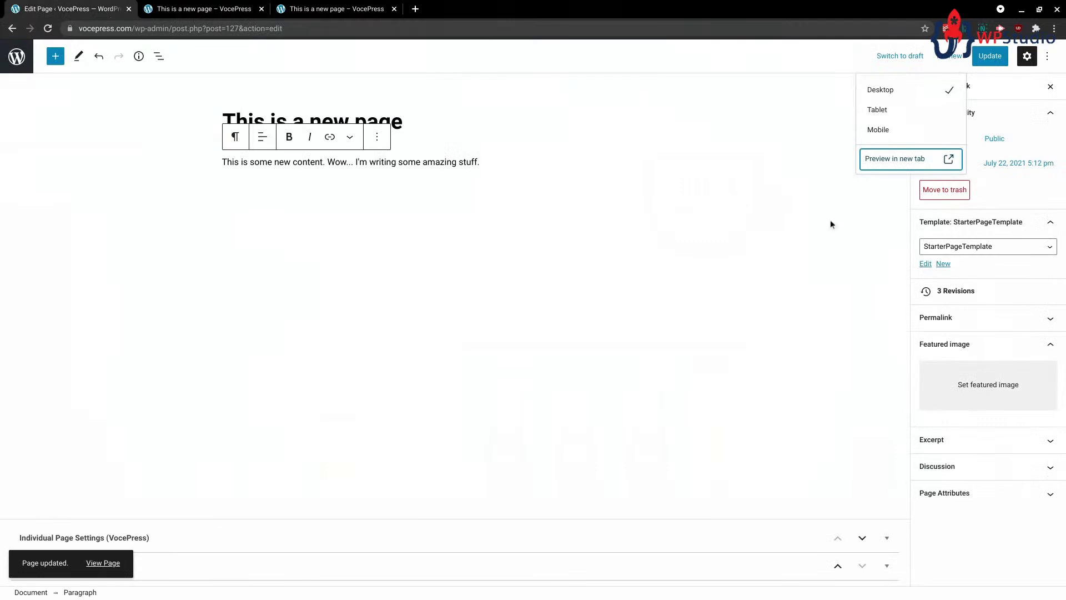
click(925, 263)
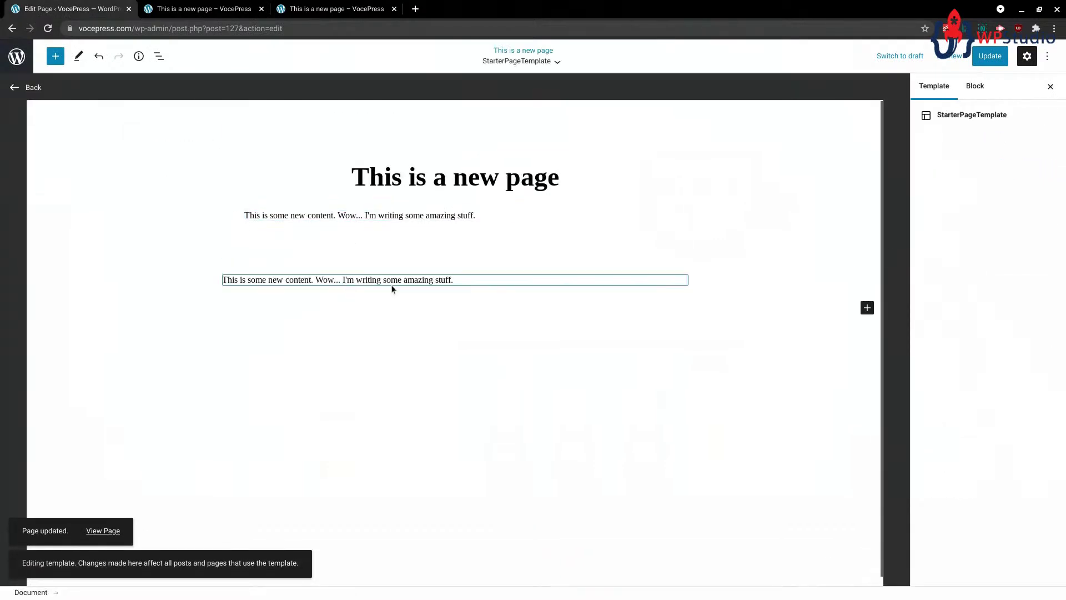
click(491, 279)
click(442, 254)
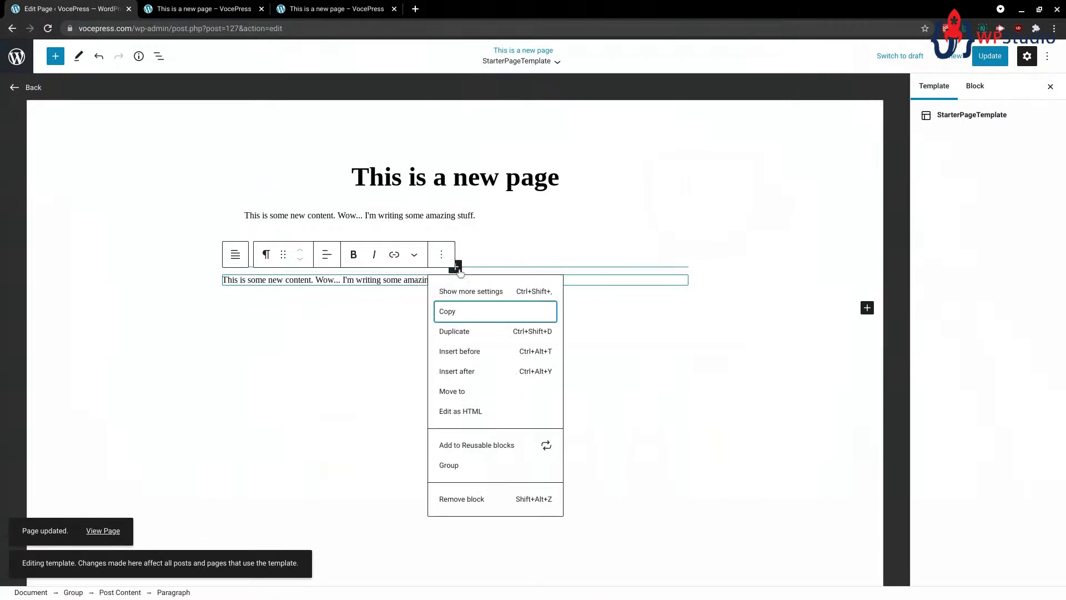
click(491, 507)
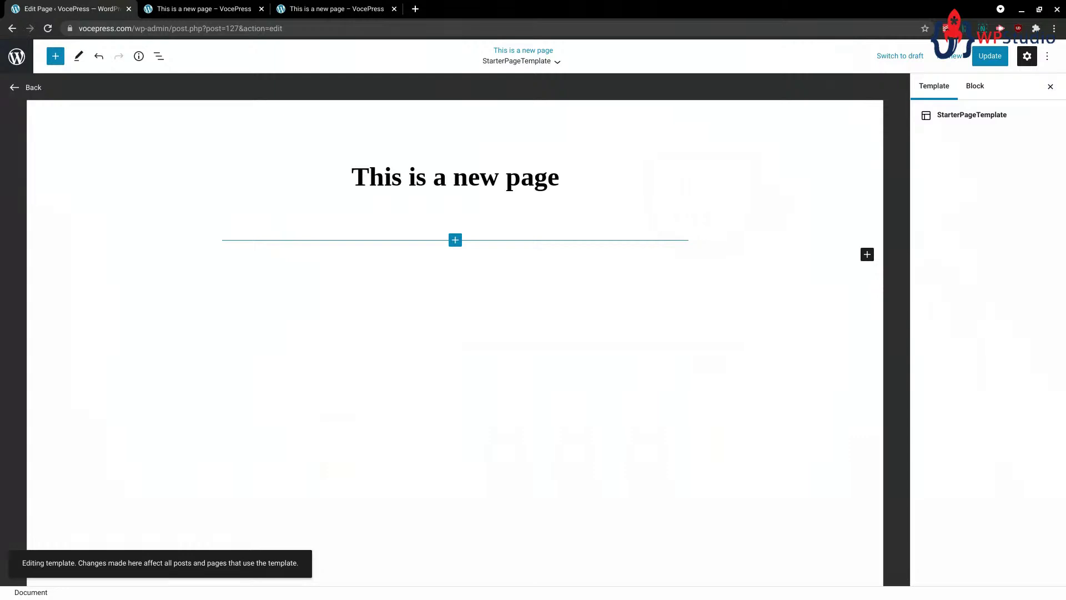
- Save the template edit and reload the page preview
key(ctrl+s)
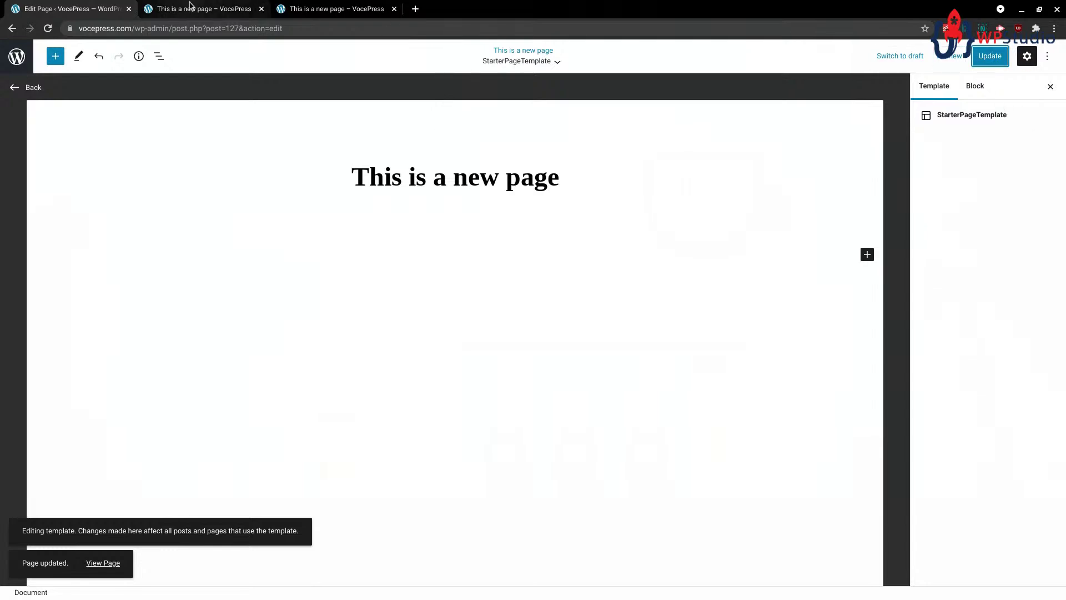
click(194, 9)
click(47, 28)
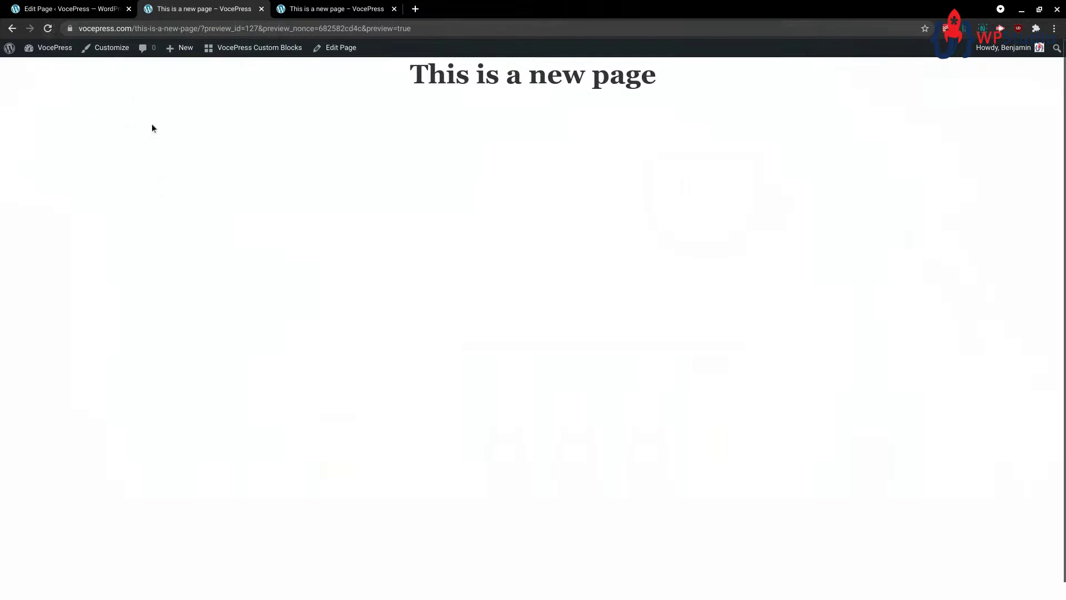
- Close the extra live page tab and open the previewed page in the editor
click(358, 9)
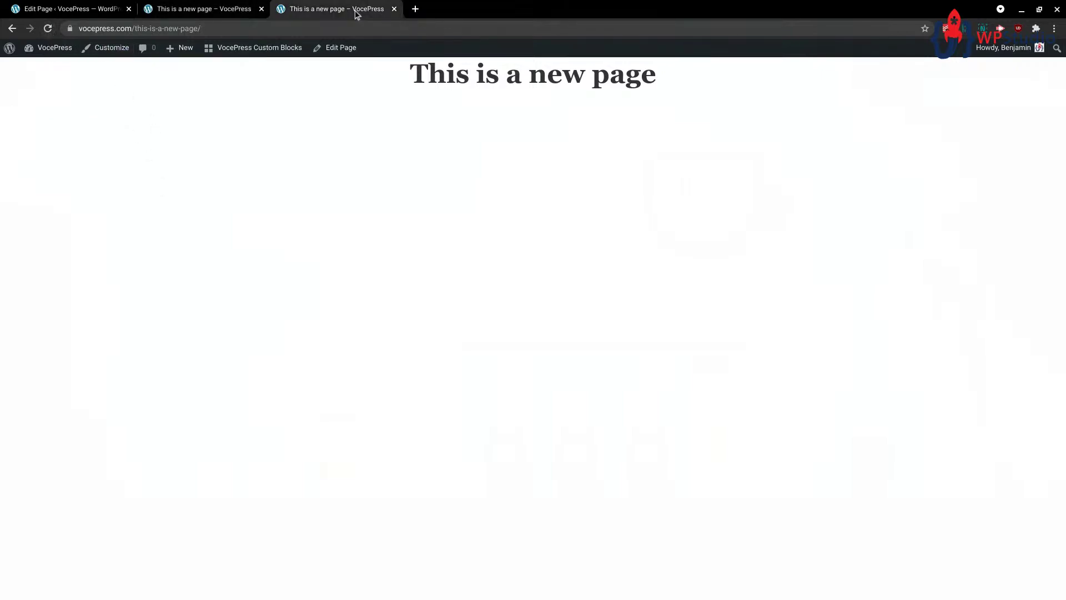
click(394, 9)
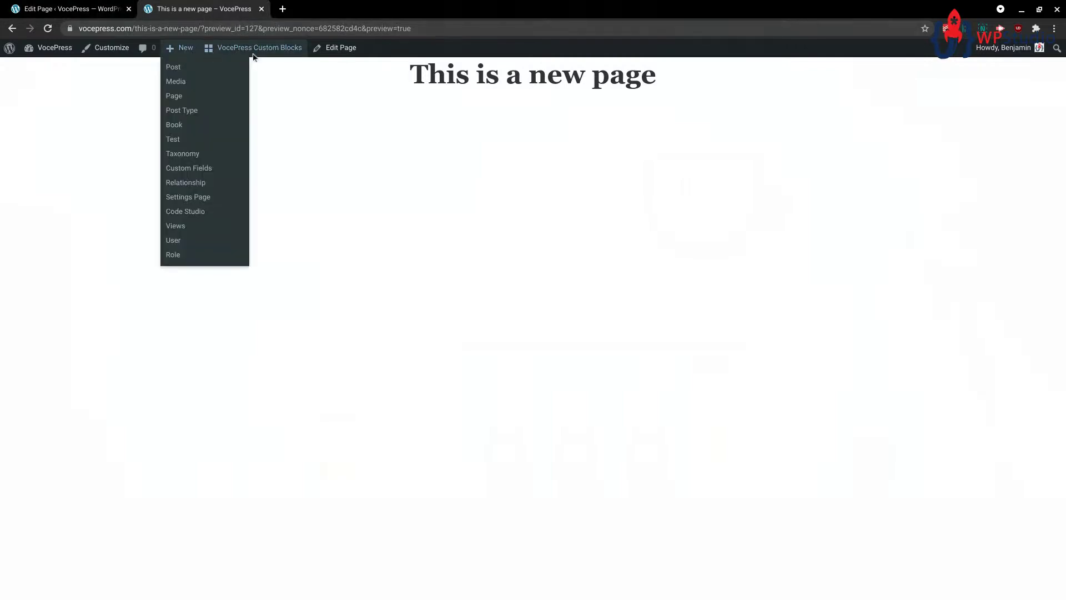
click(335, 55)
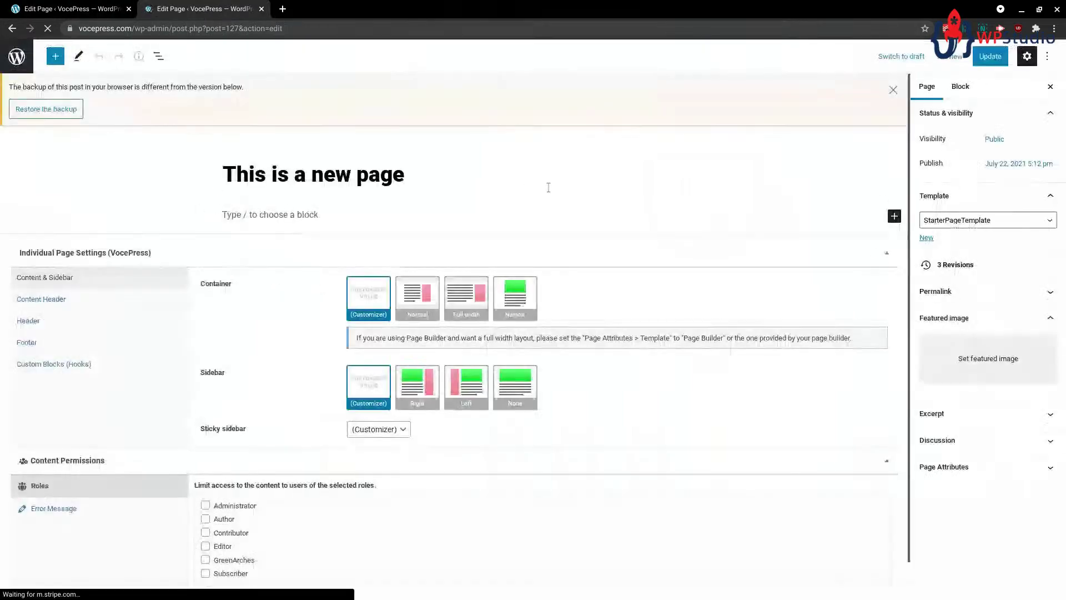
- Dismiss the backup notice on the page and open StarterPageTemplate for editing
click(282, 215)
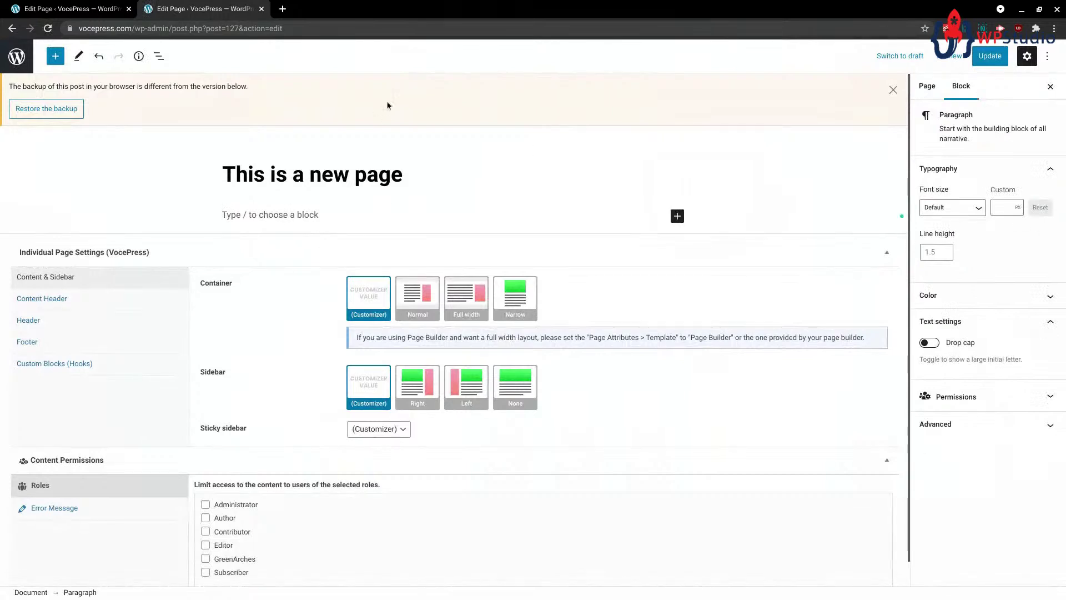
click(893, 90)
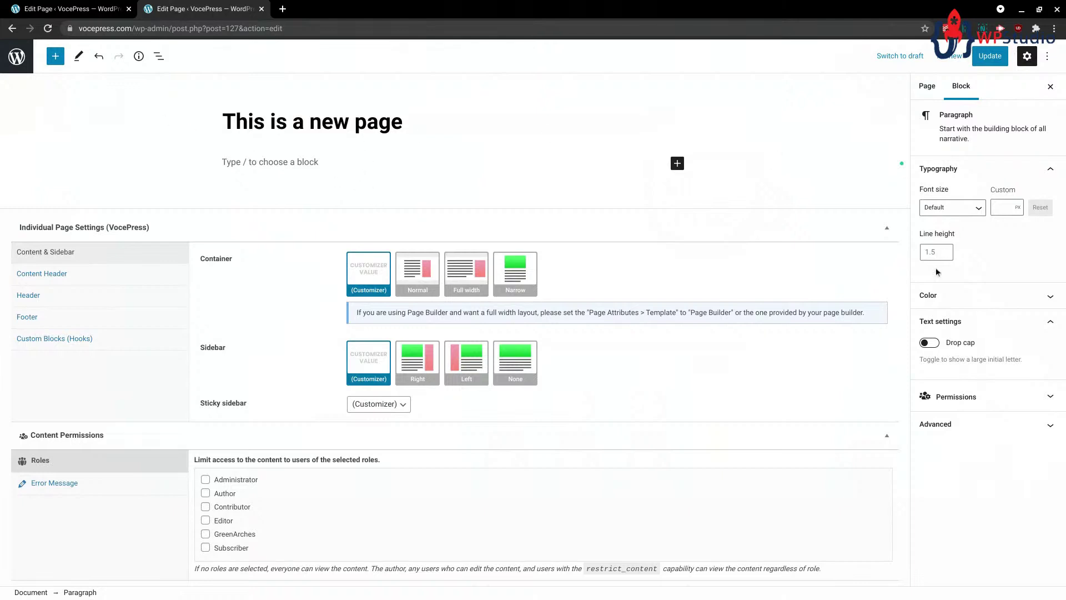
click(927, 85)
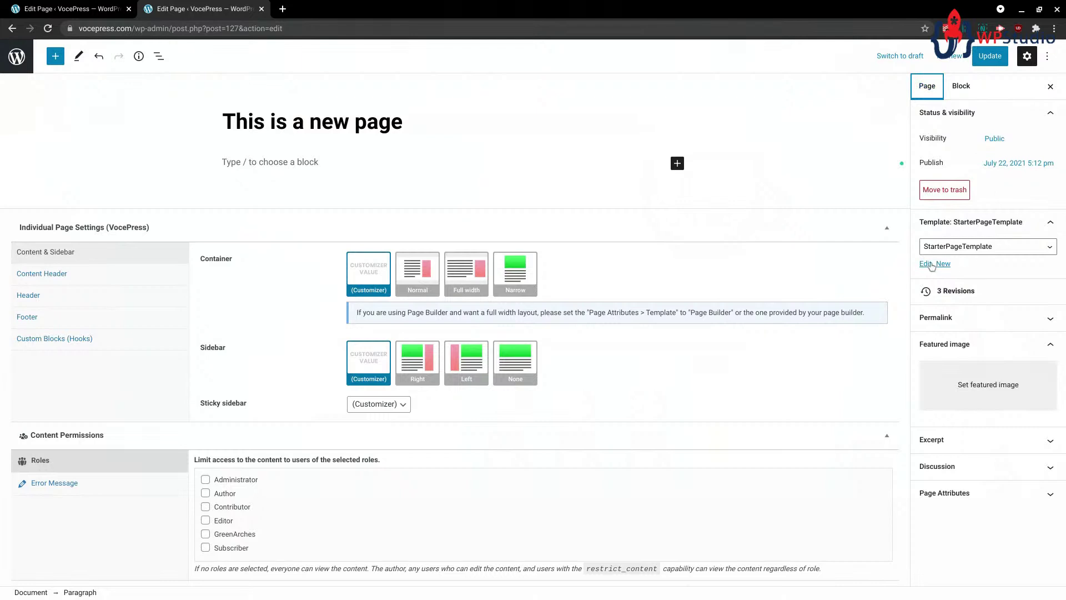
click(925, 264)
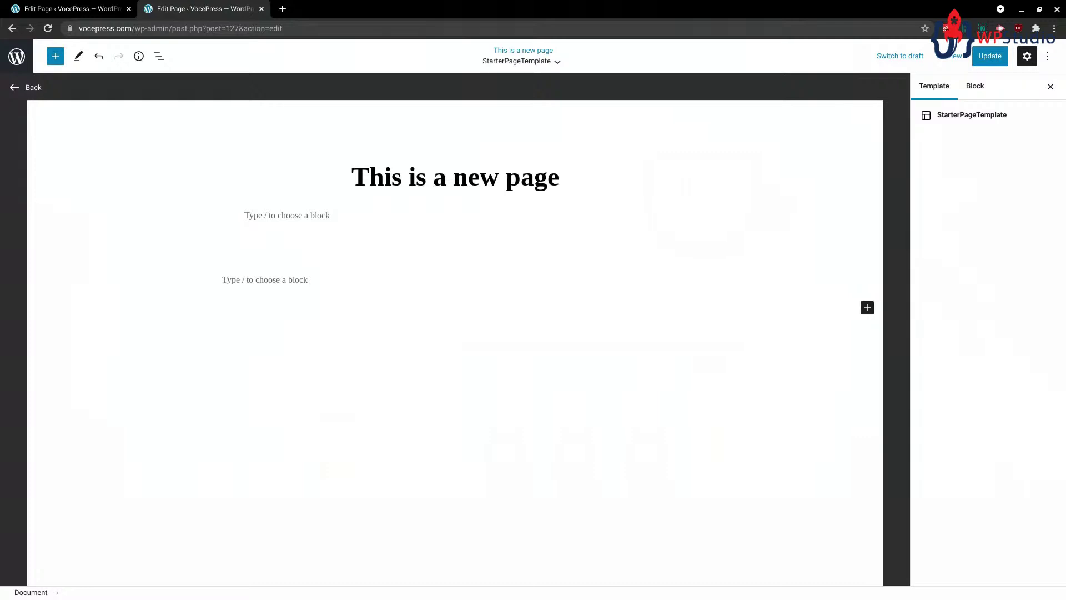
- Browse the full block library and examine the Theme blocks, including Post Date, Post Excerpt, Post Featured Image, Login/out and Posts List
click(867, 307)
click(759, 479)
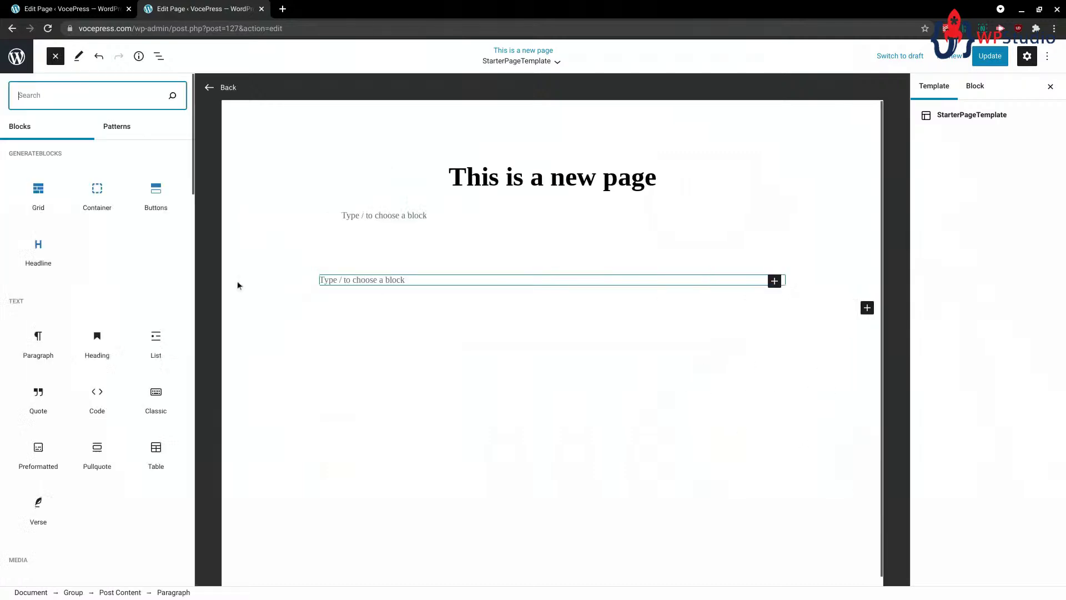
scroll(95, 289, down, 8)
scroll(95, 294, up, 2)
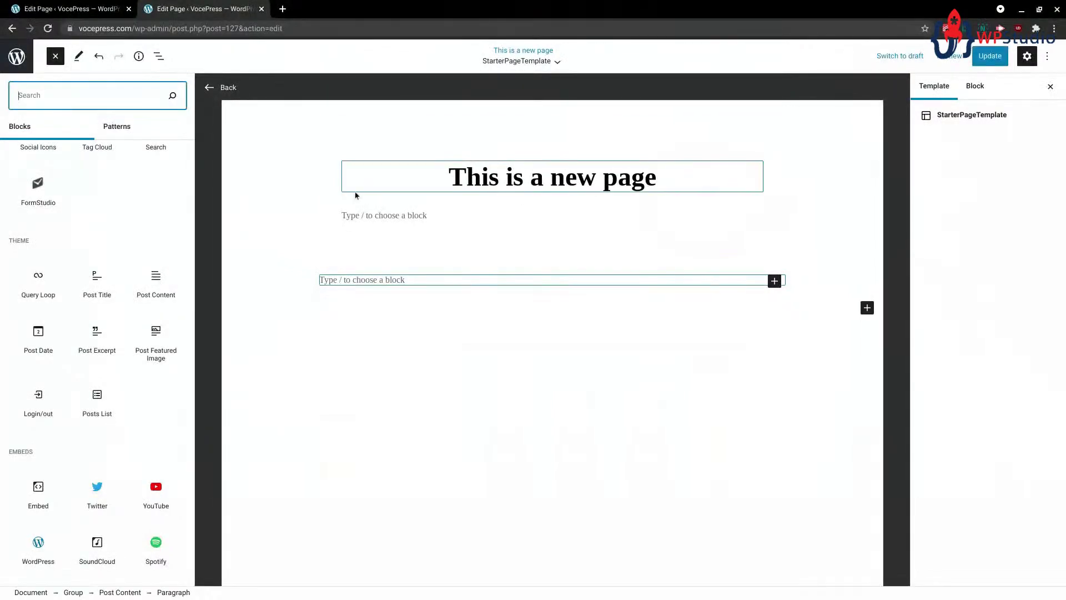
mouse_move(36, 344)
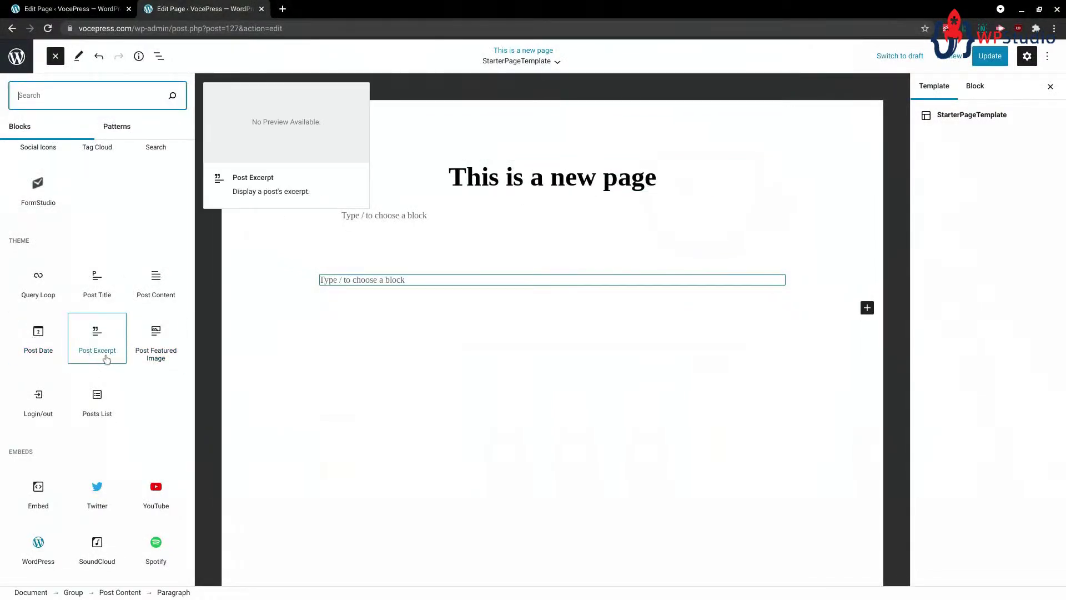
mouse_move(160, 344)
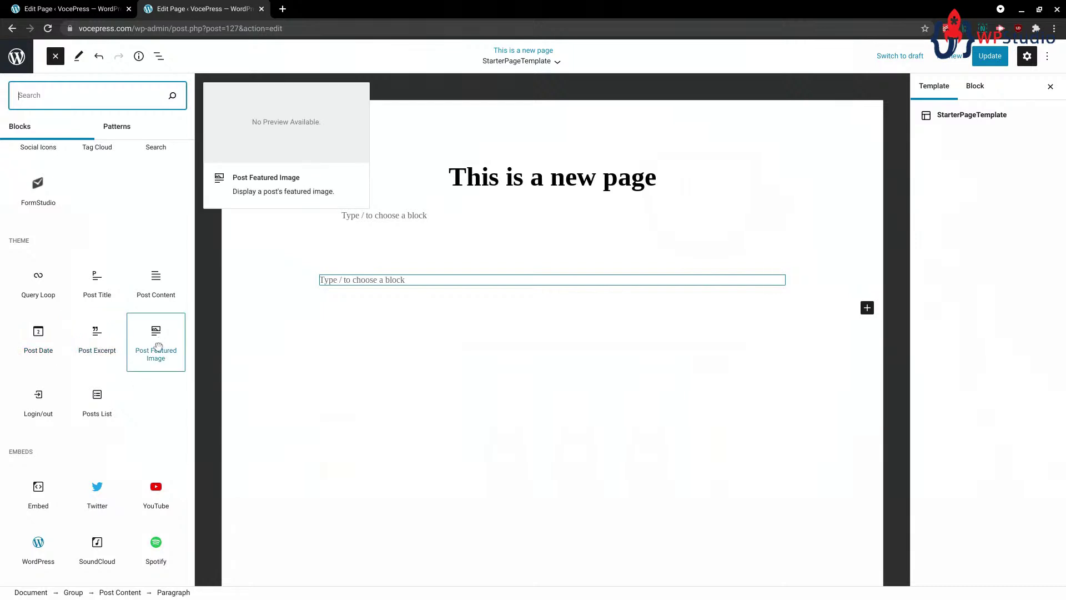
mouse_move(25, 409)
mouse_move(100, 398)
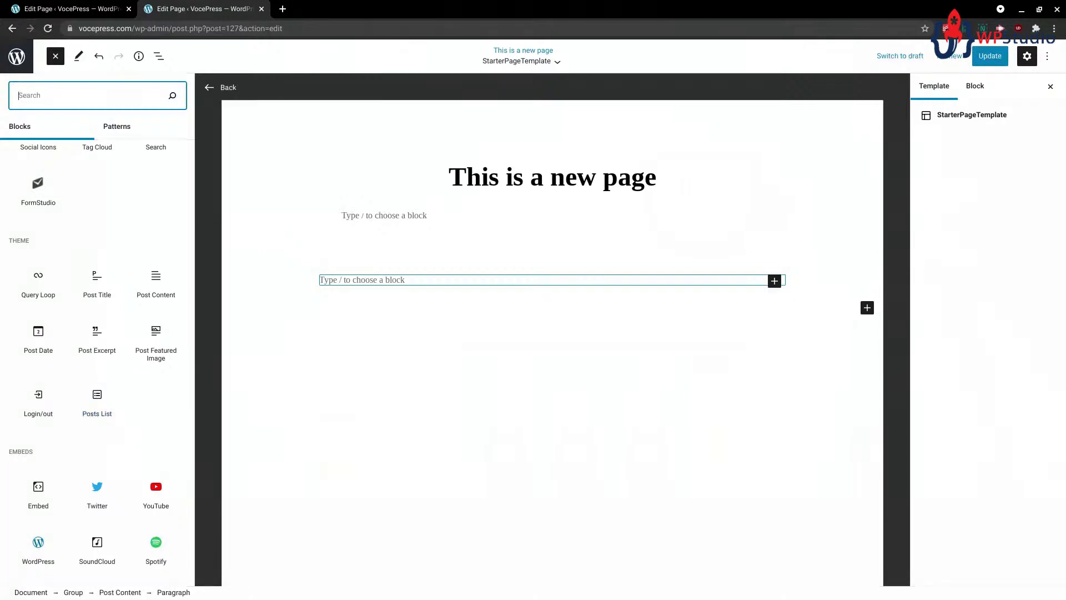
- Insert a Query Loop block into the template's post content and choose the displayed single-column post layout
click(38, 289)
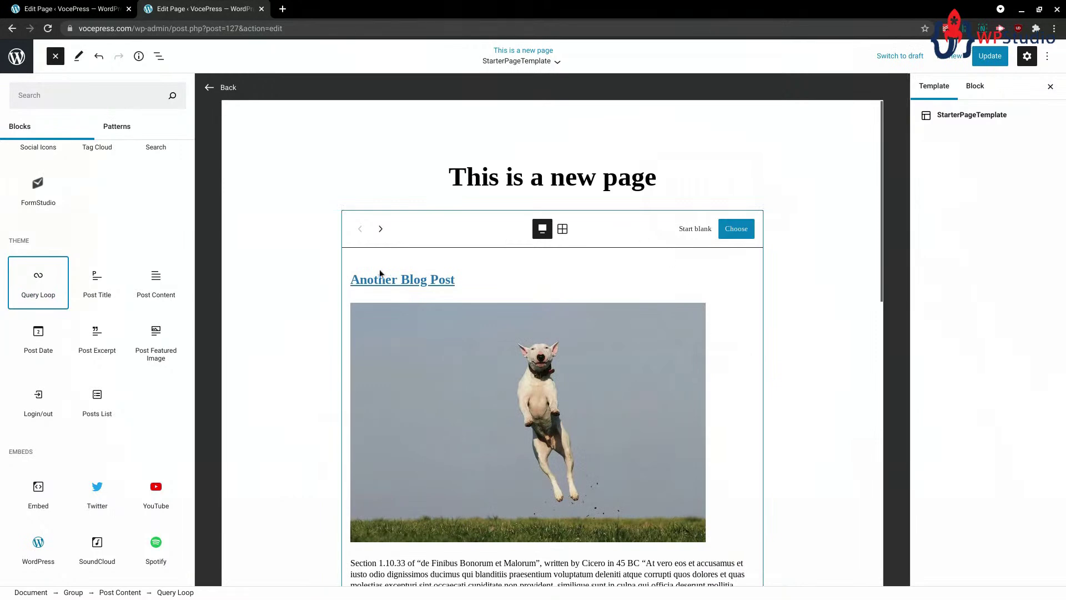
scroll(500, 258, down, 5)
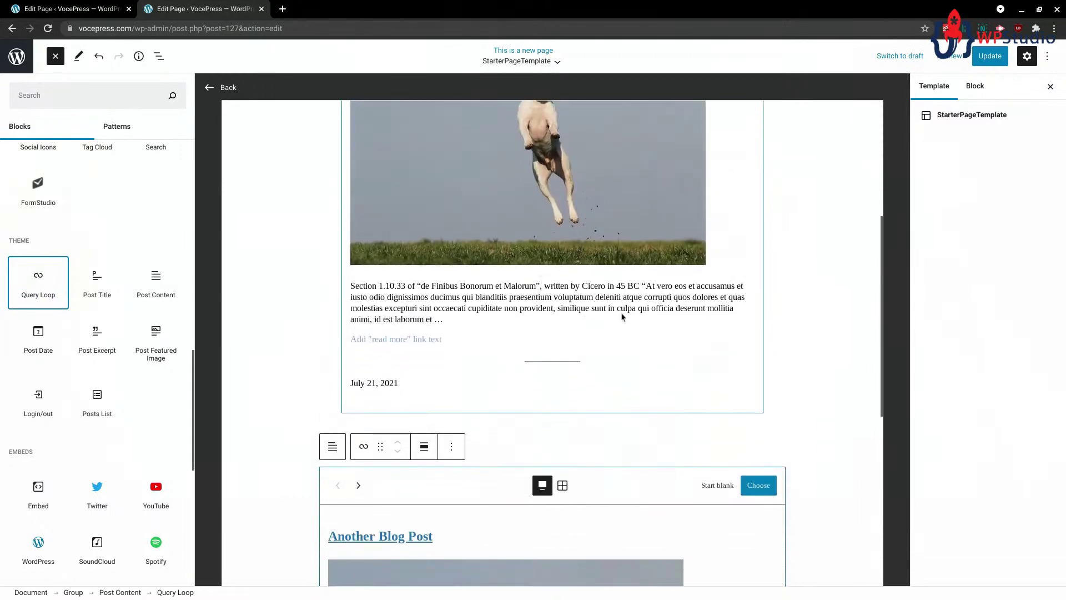
scroll(622, 317, up, 2)
click(514, 133)
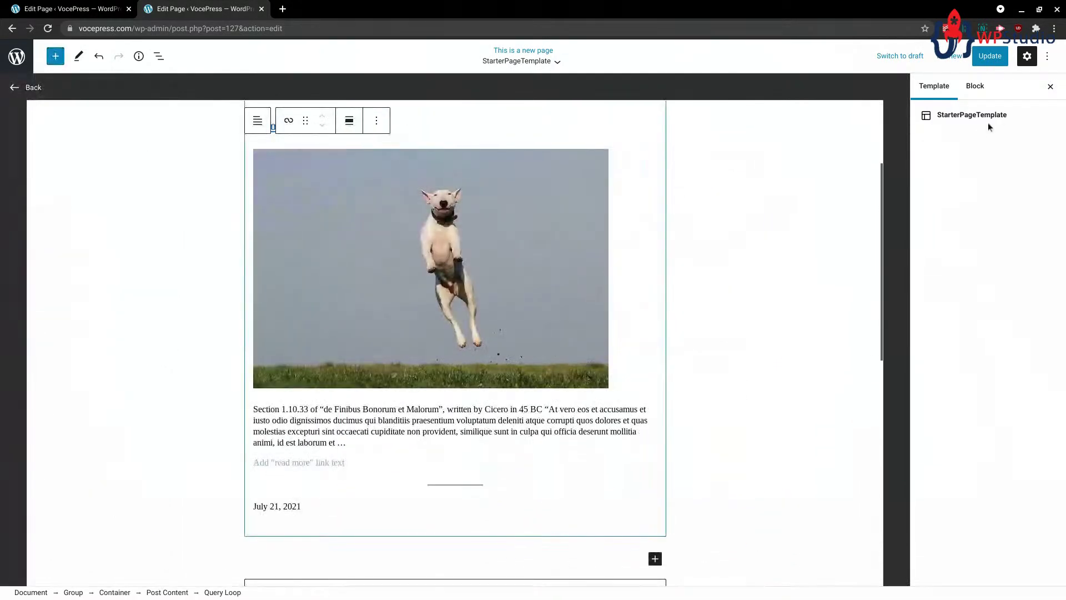
click(973, 88)
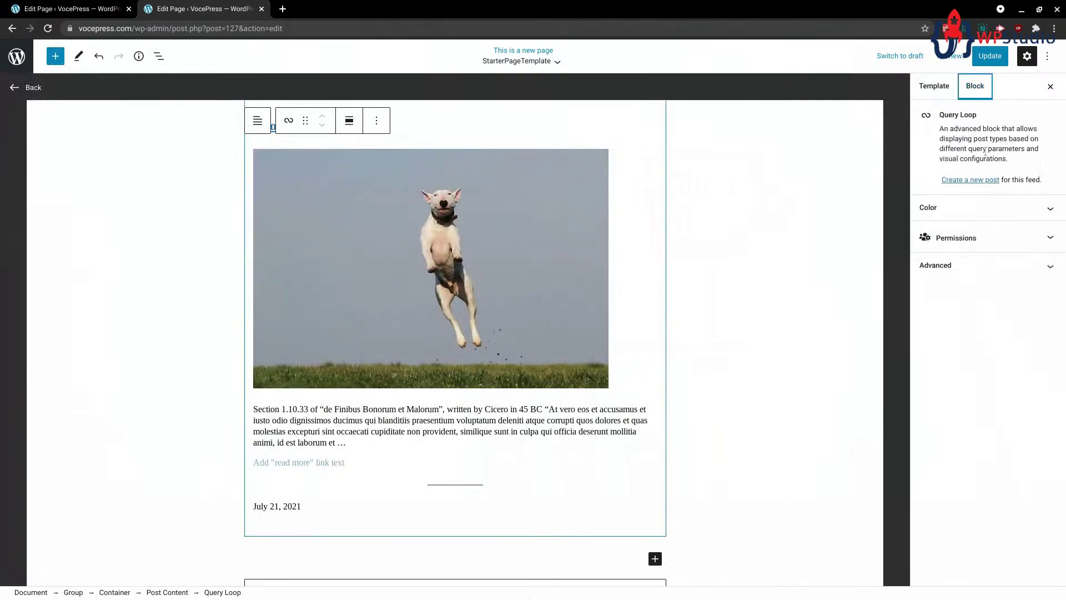
scroll(482, 240, up, 3)
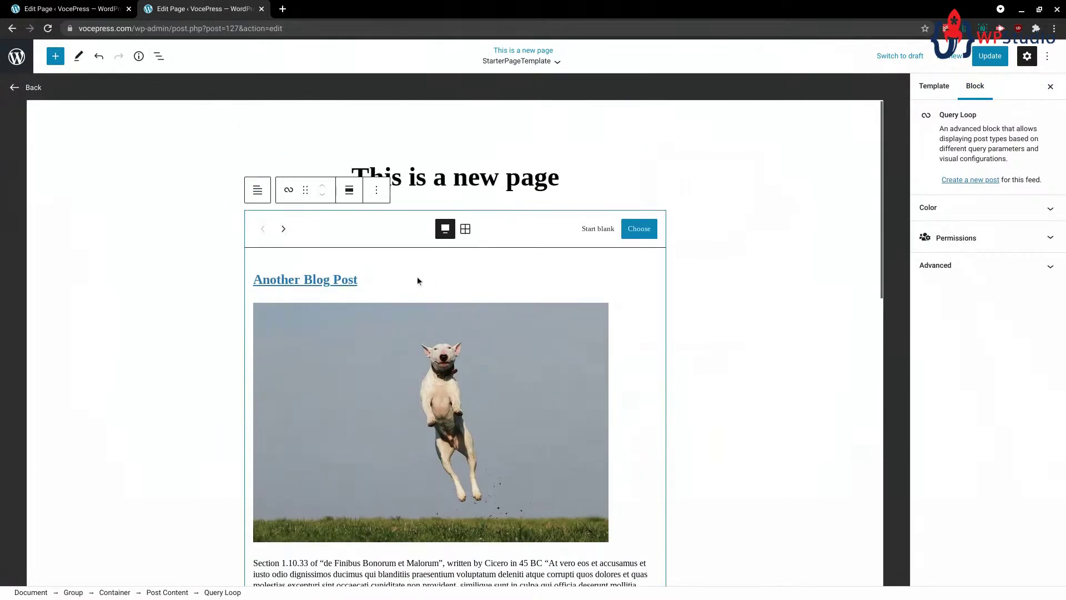
click(643, 232)
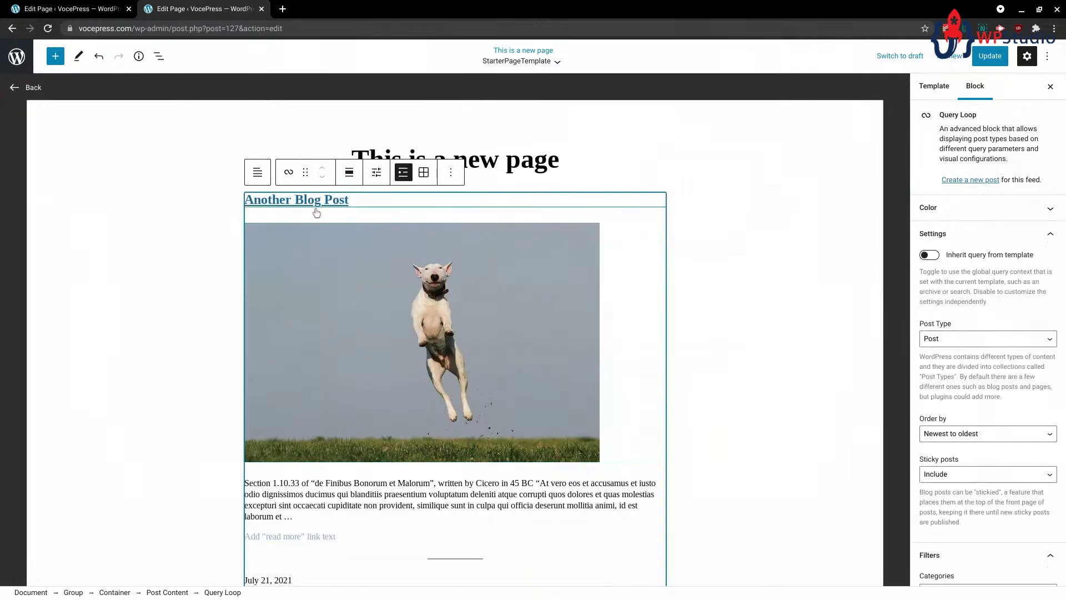
- Try the grid view on the Query Loop block, then return it to list view
scroll(595, 233, up, 1)
scroll(557, 225, down, 1)
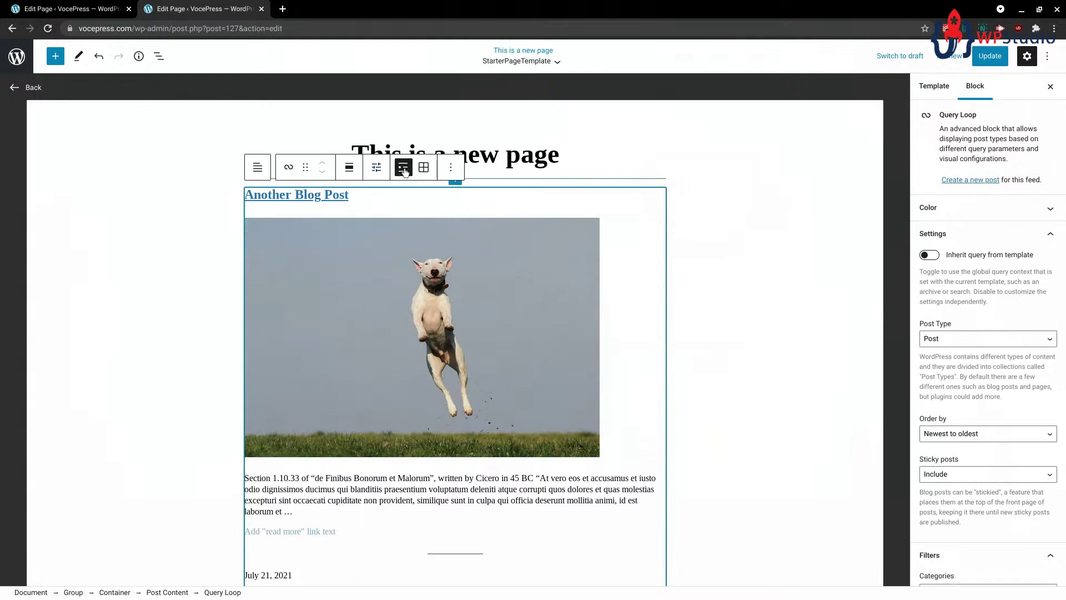
click(425, 170)
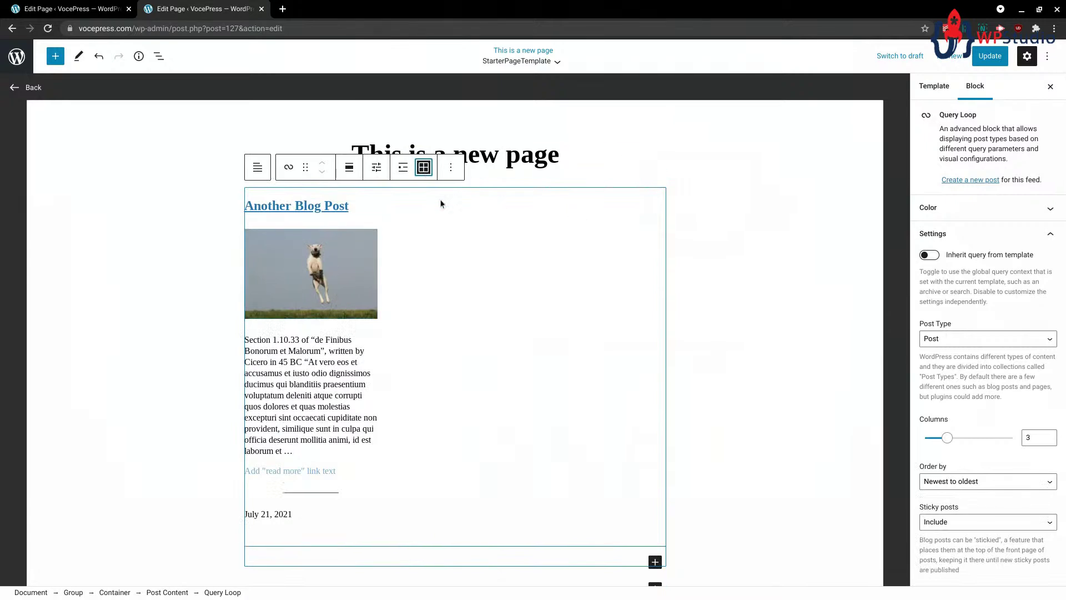
click(403, 167)
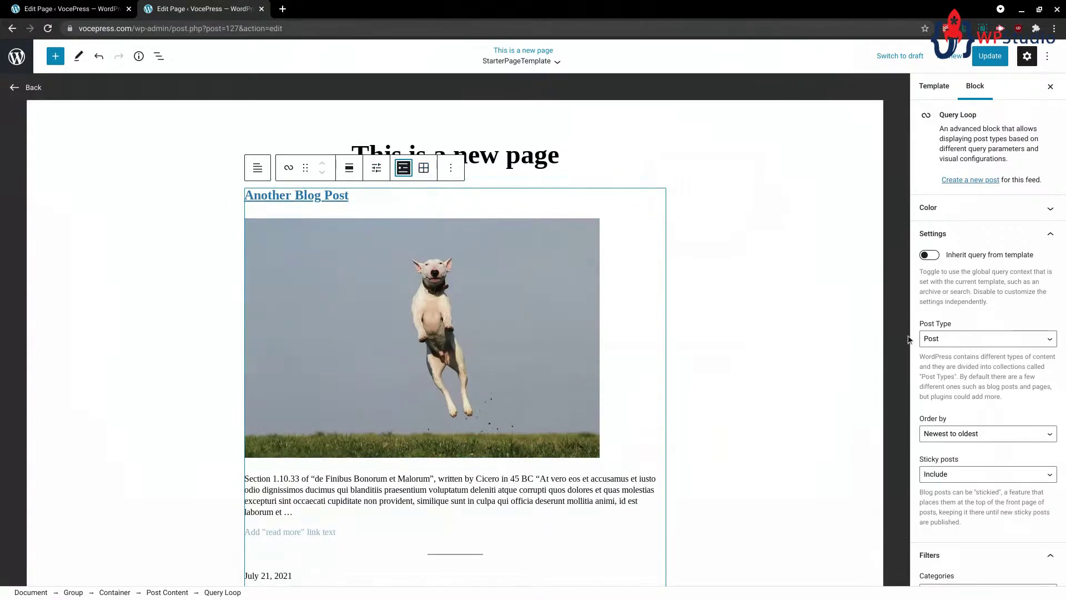
- Examine the Query Loop block's settings for post type, ordering, sticky posts and the category, author and keyword filters
scroll(972, 250, down, 2)
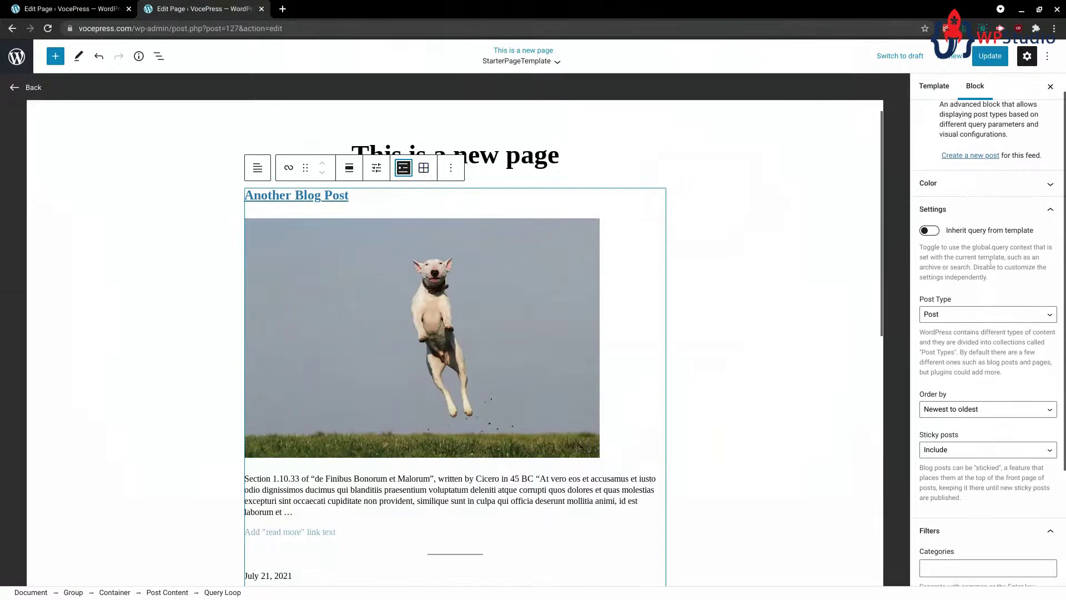
click(973, 251)
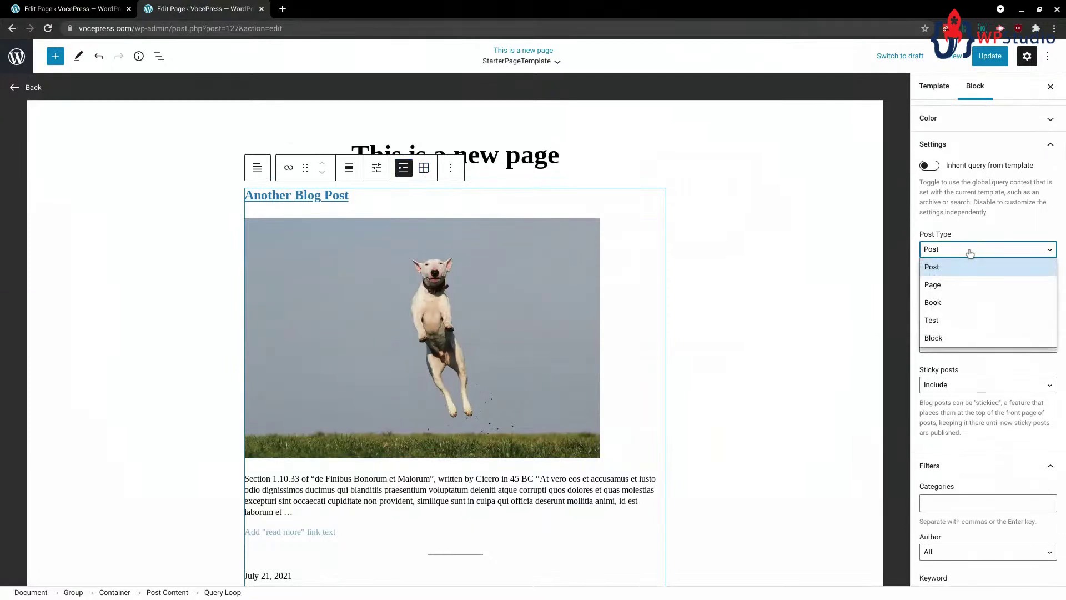
click(970, 229)
scroll(977, 256, down, 1)
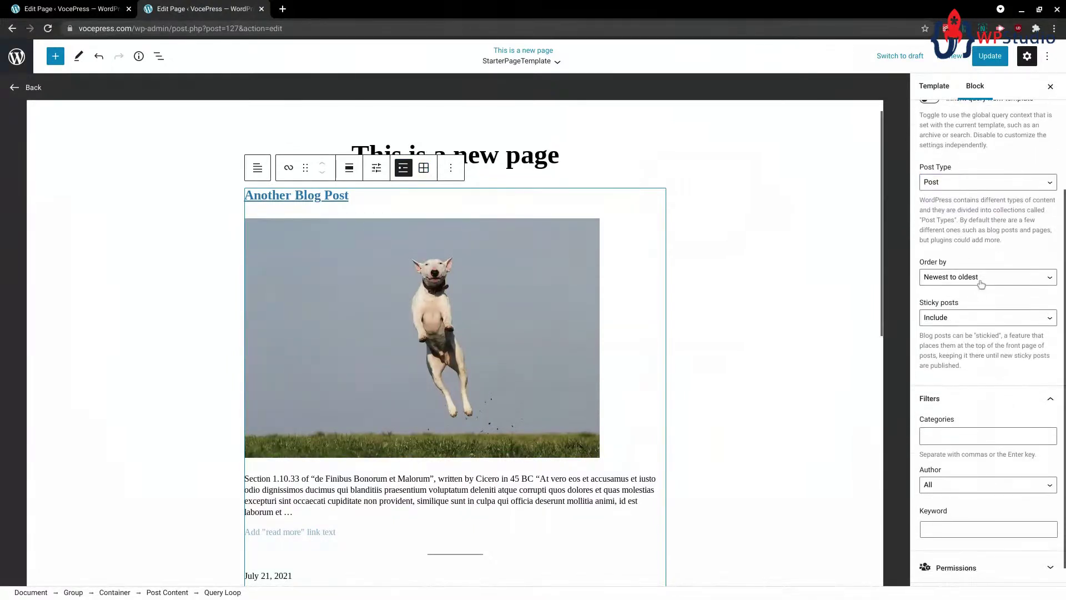
scroll(982, 277, down, 1)
click(977, 298)
click(976, 299)
click(975, 300)
click(975, 299)
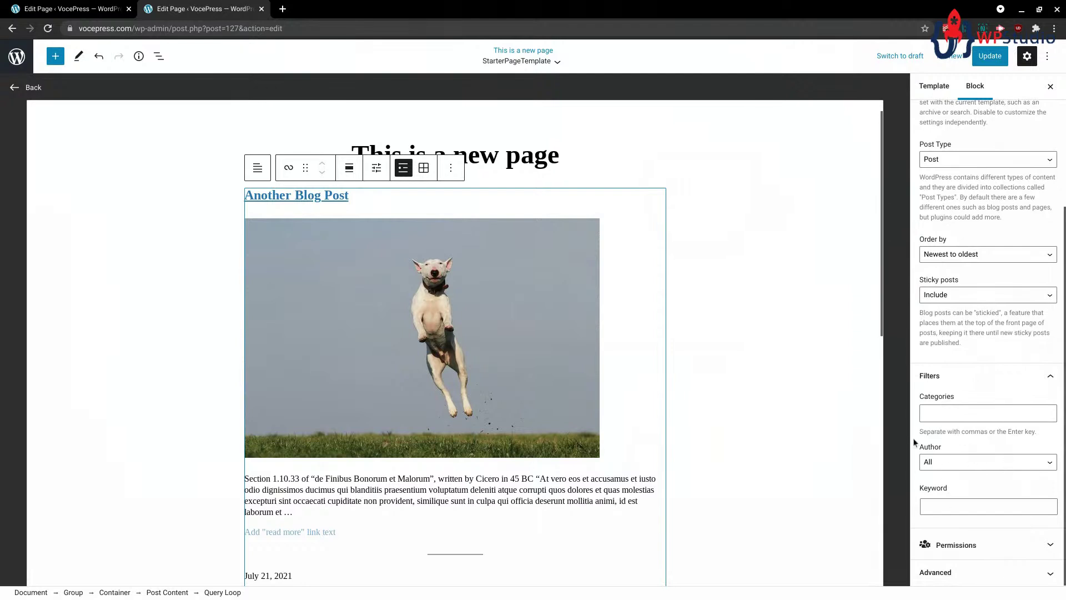
scroll(923, 417, up, 3)
scroll(508, 409, up, 1)
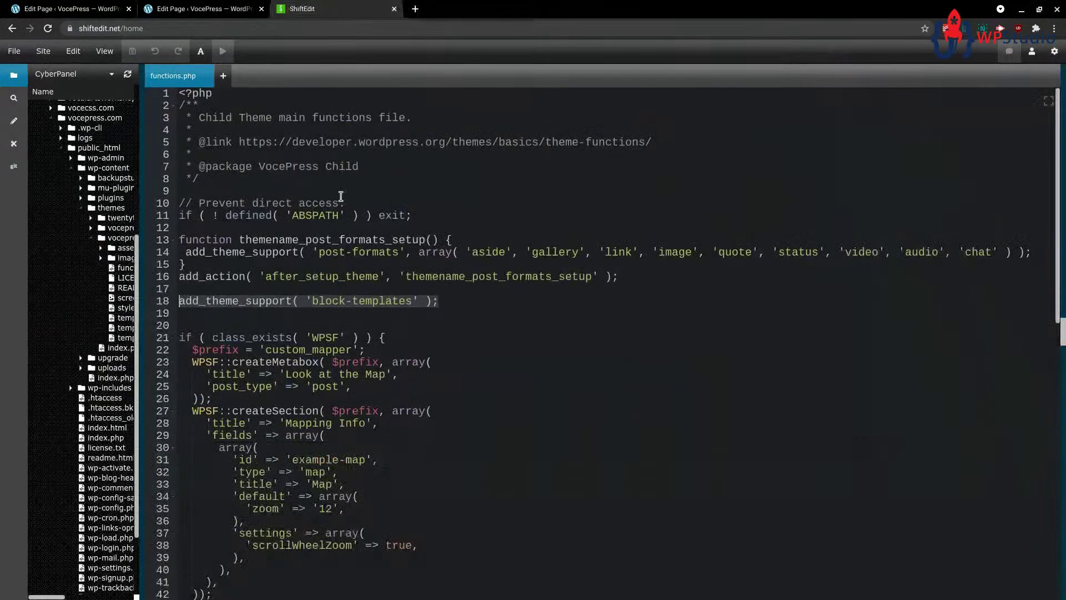
- Highlight the line add_theme_support( 'block-templates' ); in functions.php, then close the ShiftEdit tab
click(315, 317)
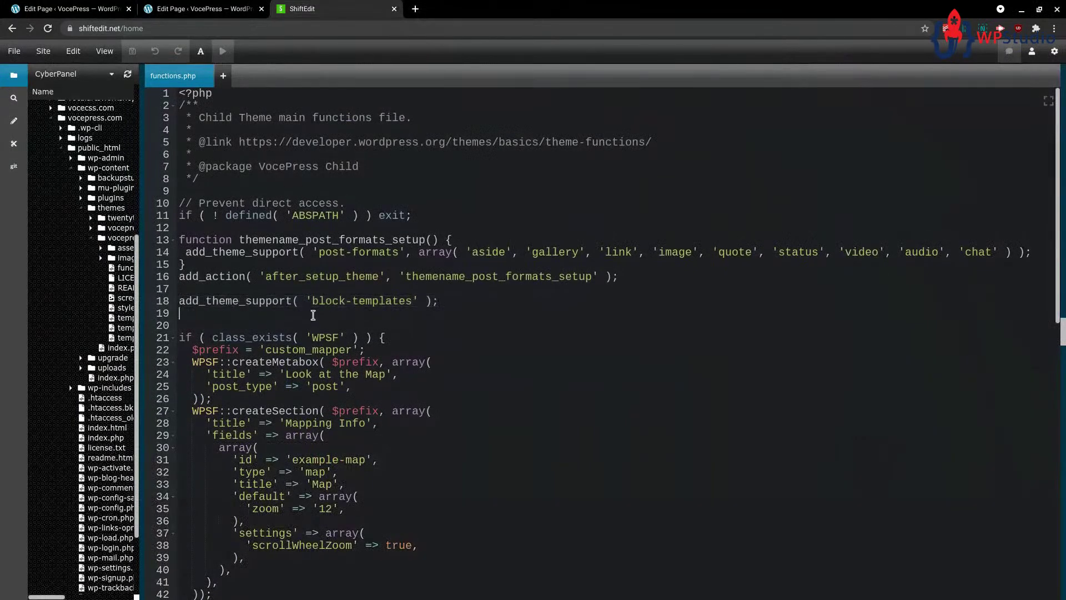
drag(180, 301, 452, 304)
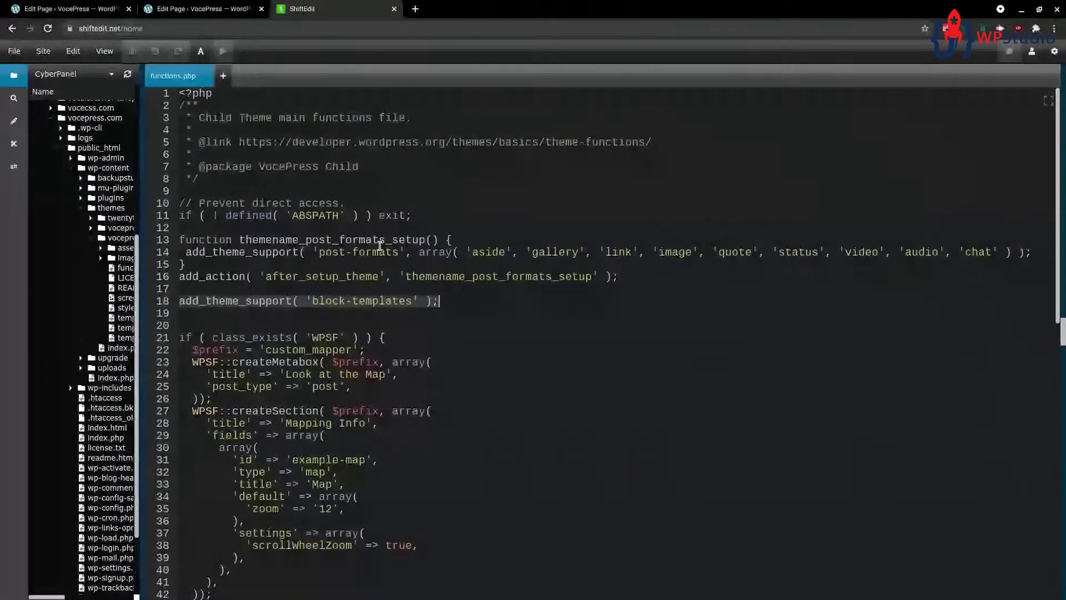
click(395, 9)
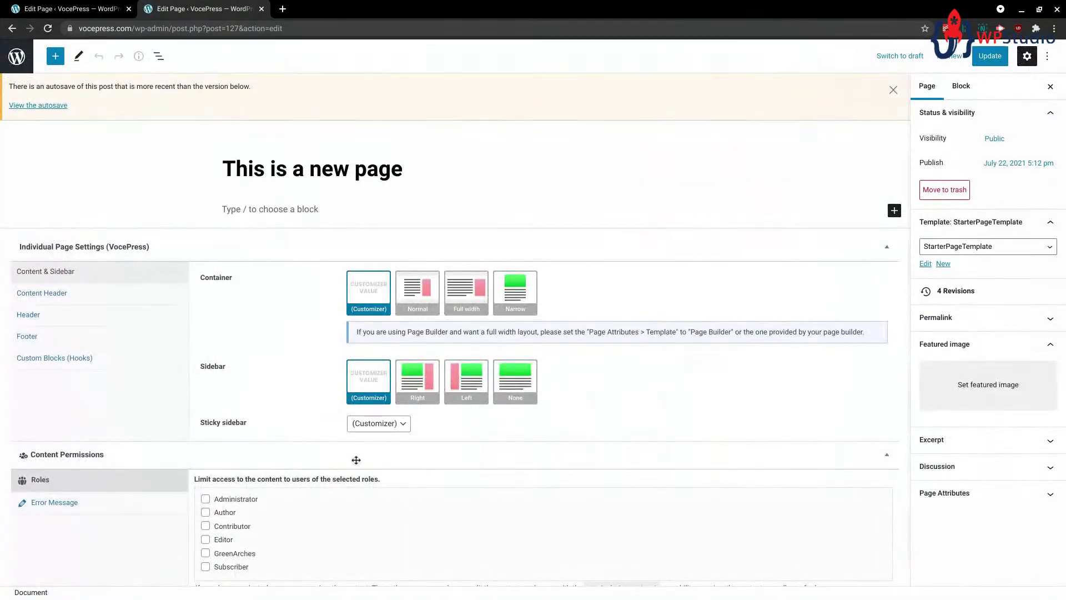
- Choose StarterPageTemplate as the page's template and open it for editing
click(1006, 251)
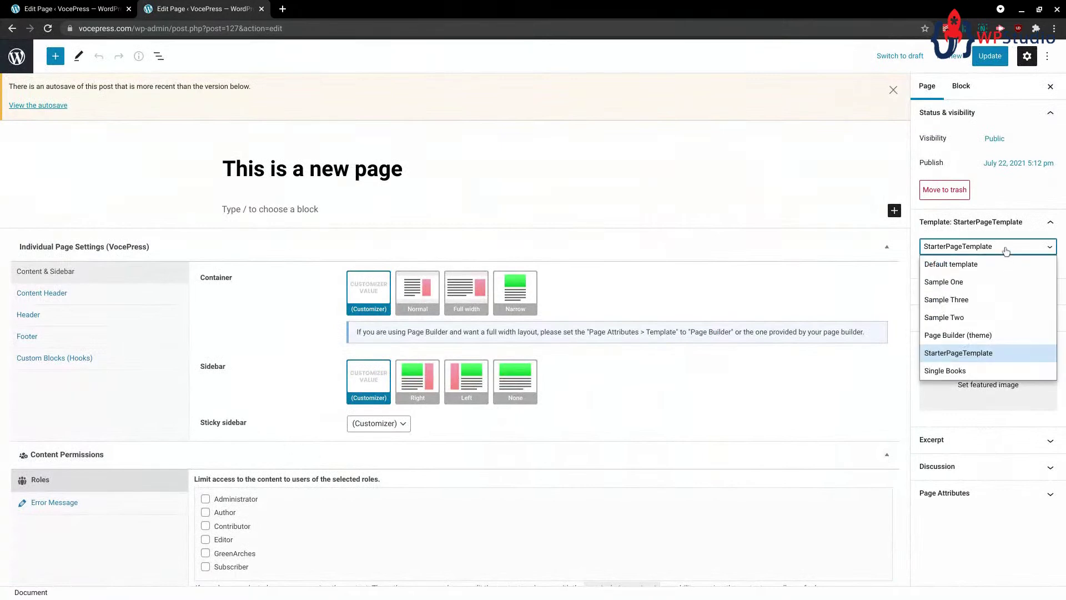
click(960, 354)
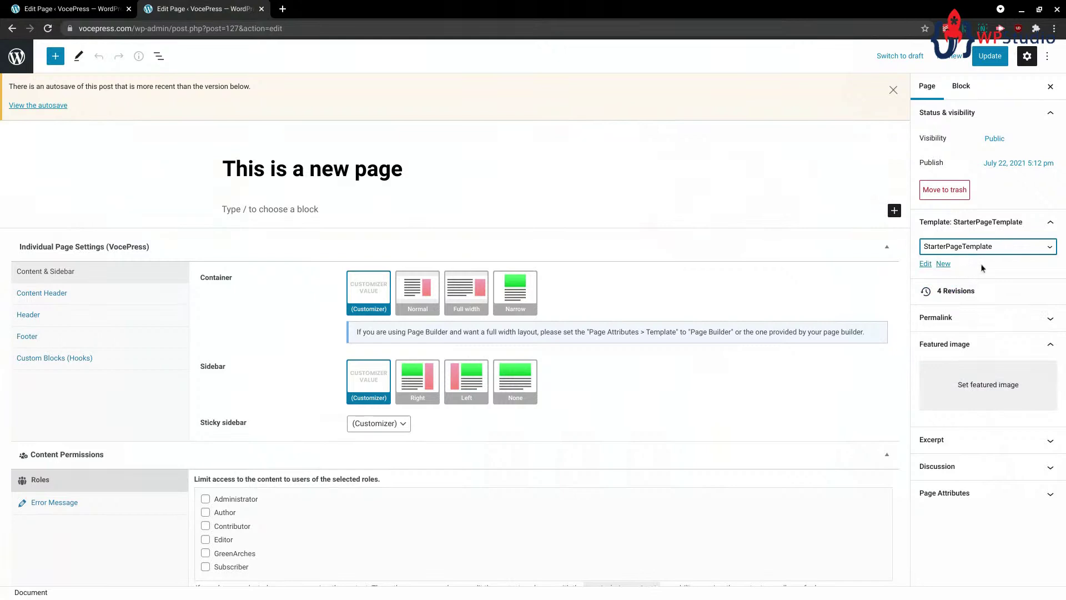
click(925, 264)
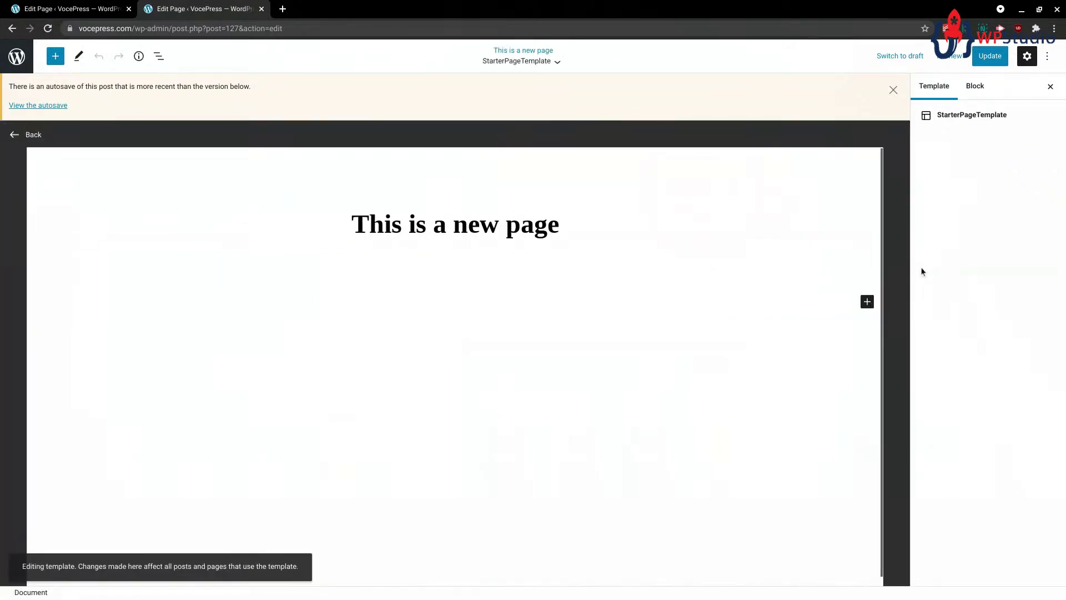
- Examine the editor's options, the template and block settings, and the title and deletion options of StarterPageTemplate
click(1027, 57)
click(1028, 58)
click(1047, 58)
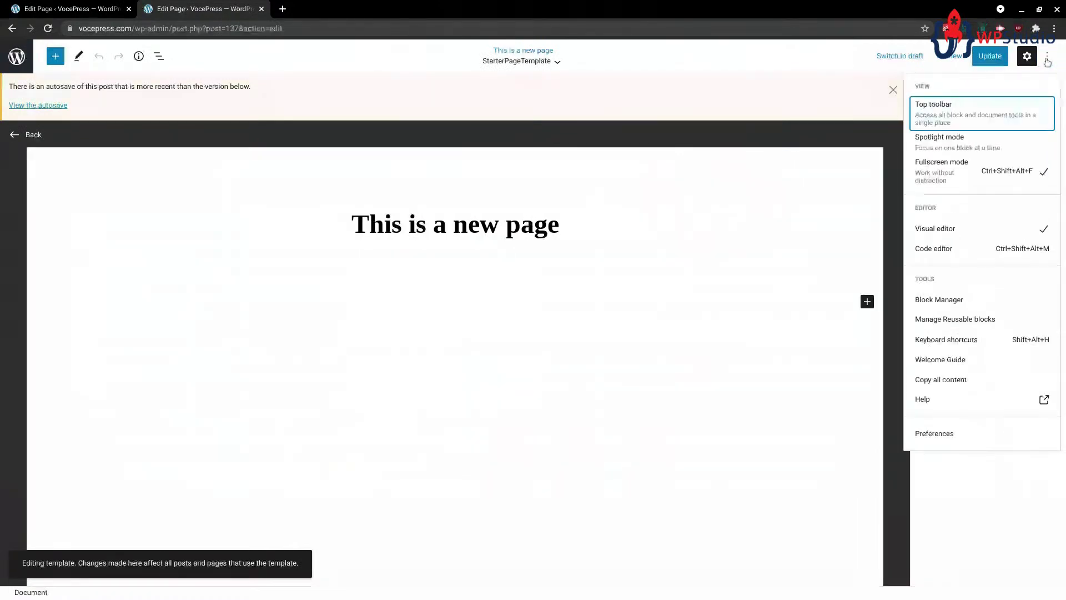
click(1046, 58)
click(975, 86)
click(934, 86)
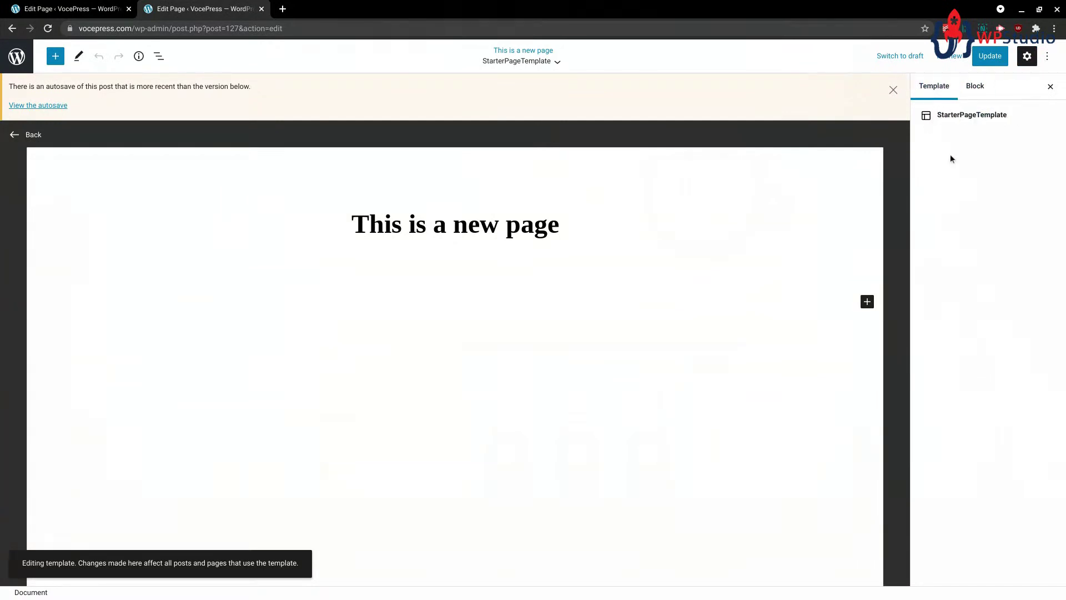
click(553, 66)
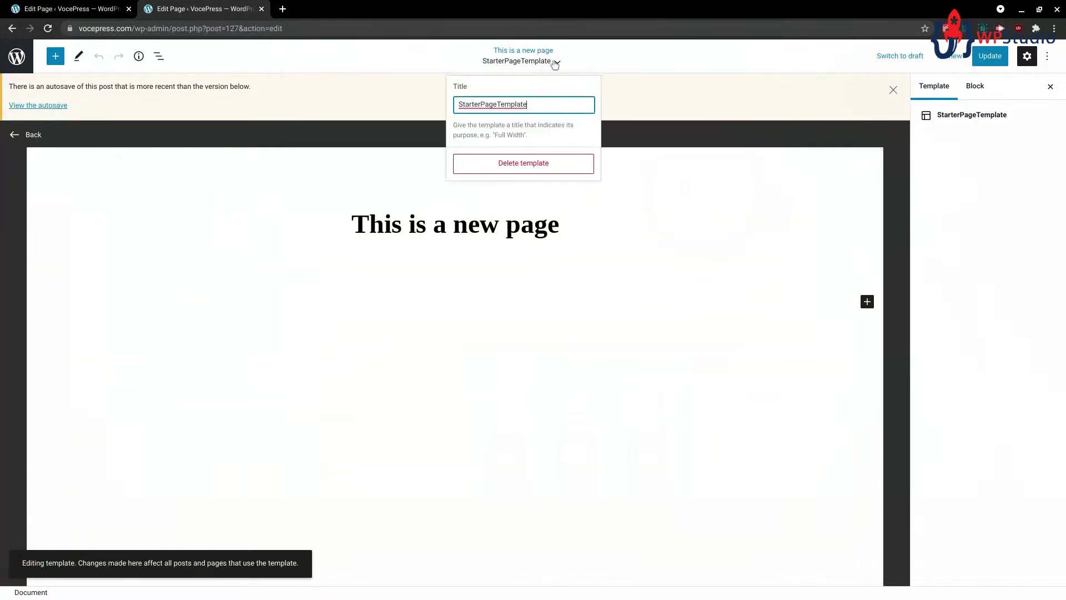
click(628, 57)
- Delete StarterPageTemplate and check the list of templates that can be assigned to the page
click(560, 63)
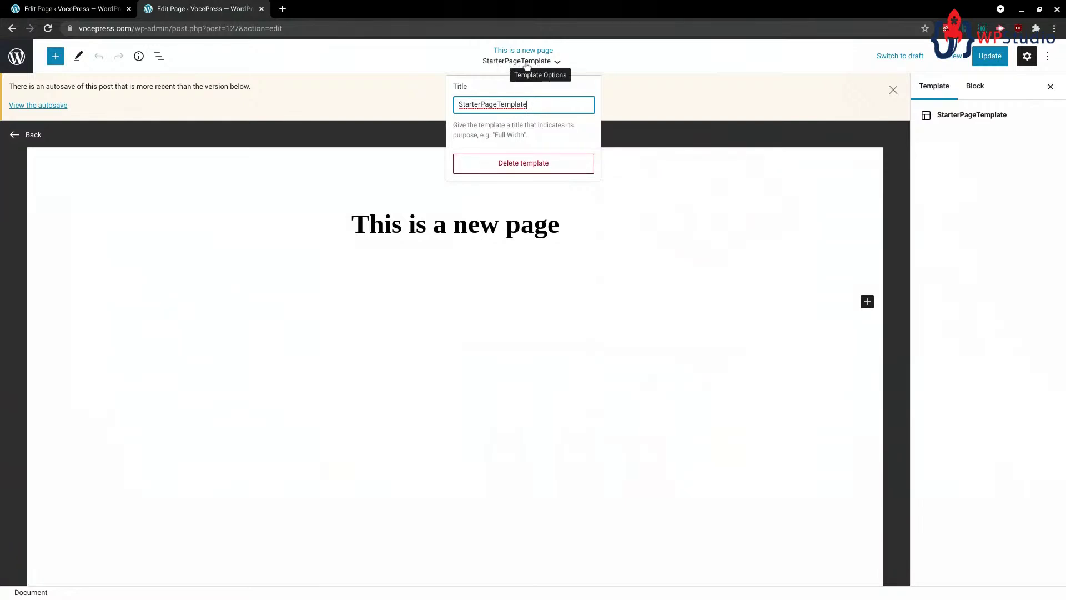
click(523, 162)
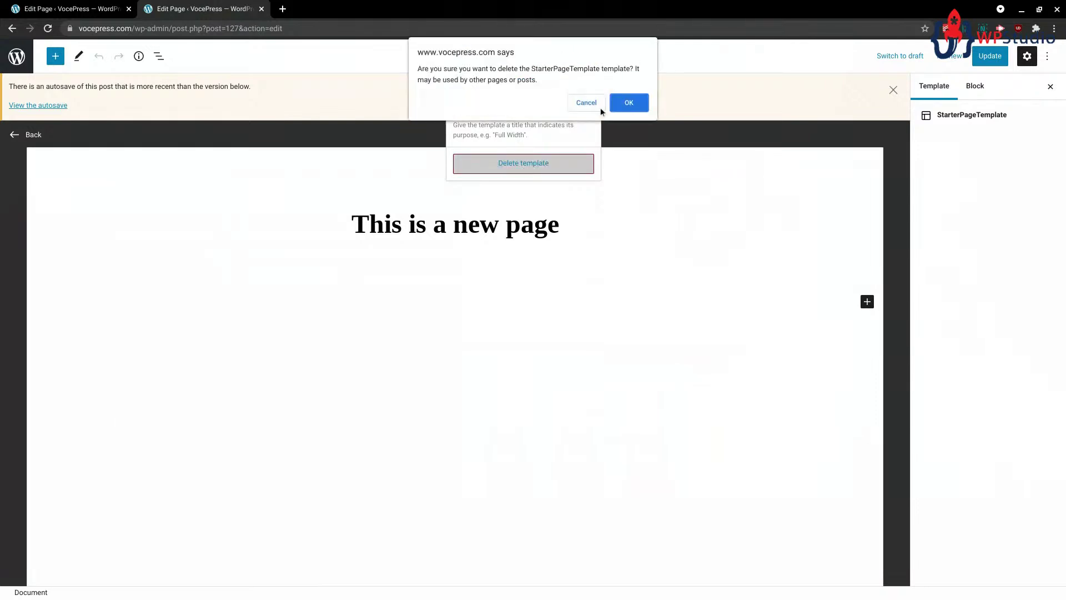
click(627, 102)
click(977, 248)
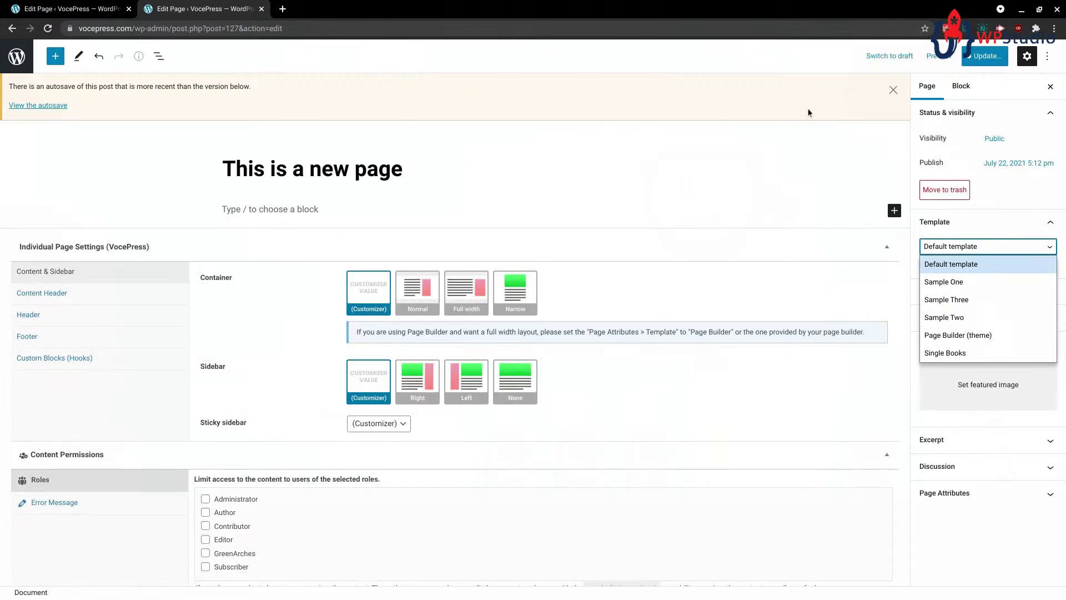
- Leave the page editor without saving, close the other VocePress tab, and go back to the site dashboard
click(17, 55)
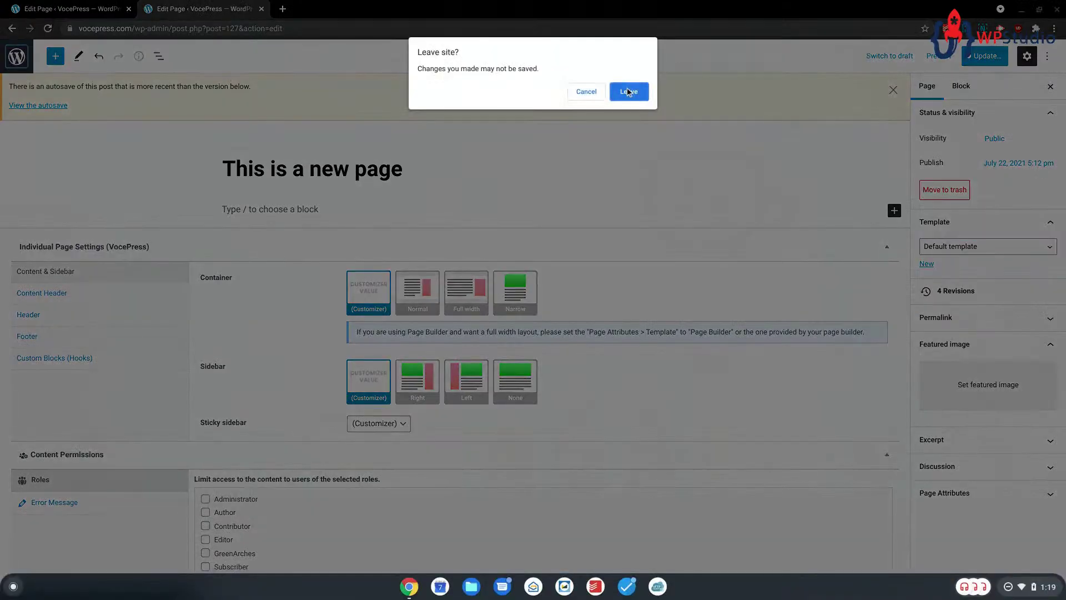
click(629, 91)
click(129, 10)
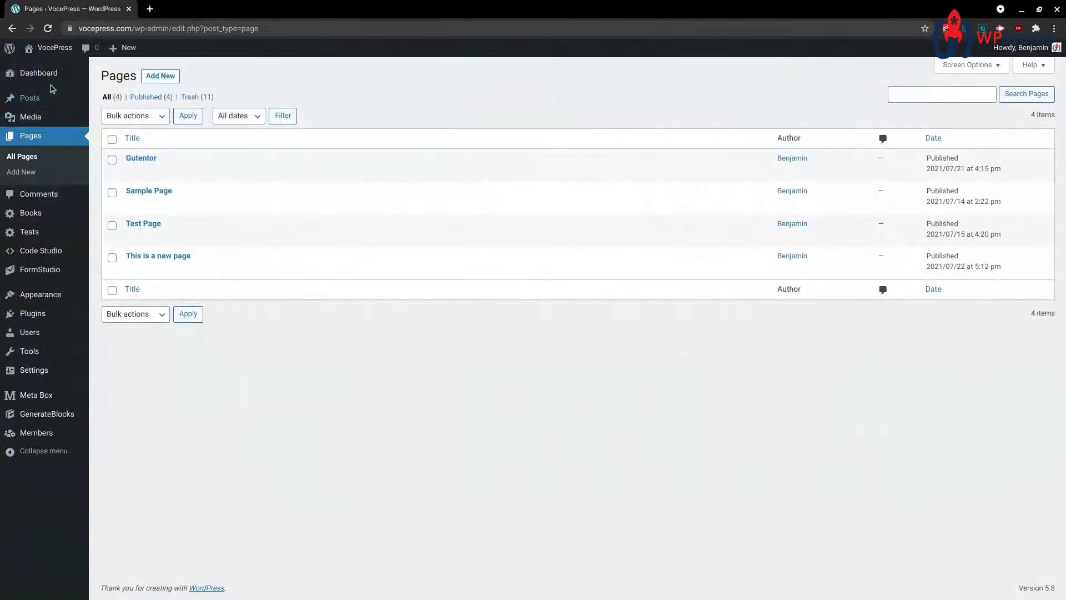
click(39, 73)
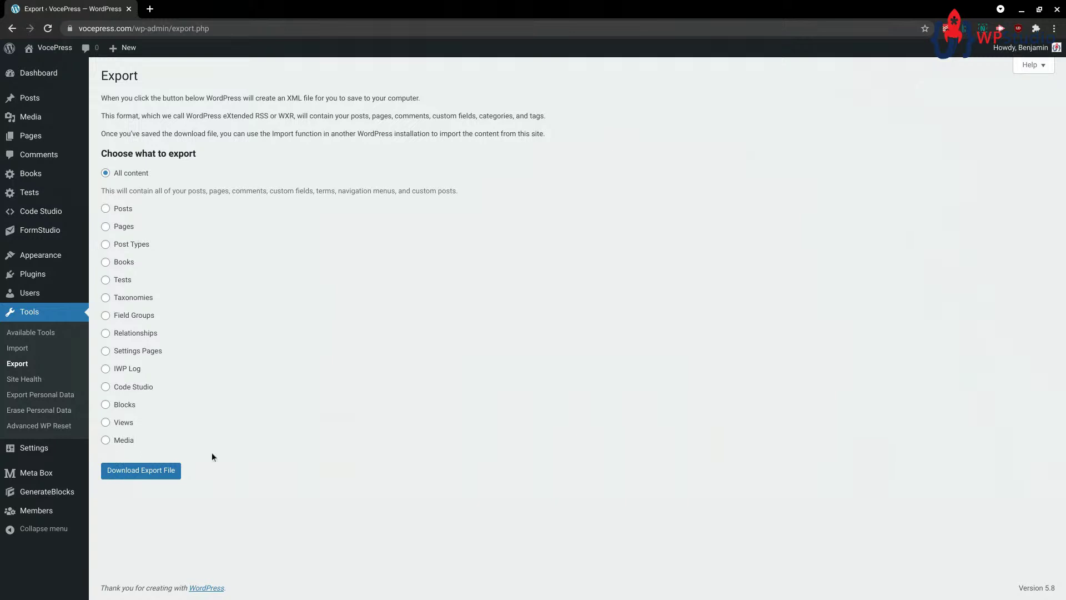
- Start a new page from the dashboard and examine the Theme blocks in the block library, then dismiss the backup notice
mouse_move(21, 276)
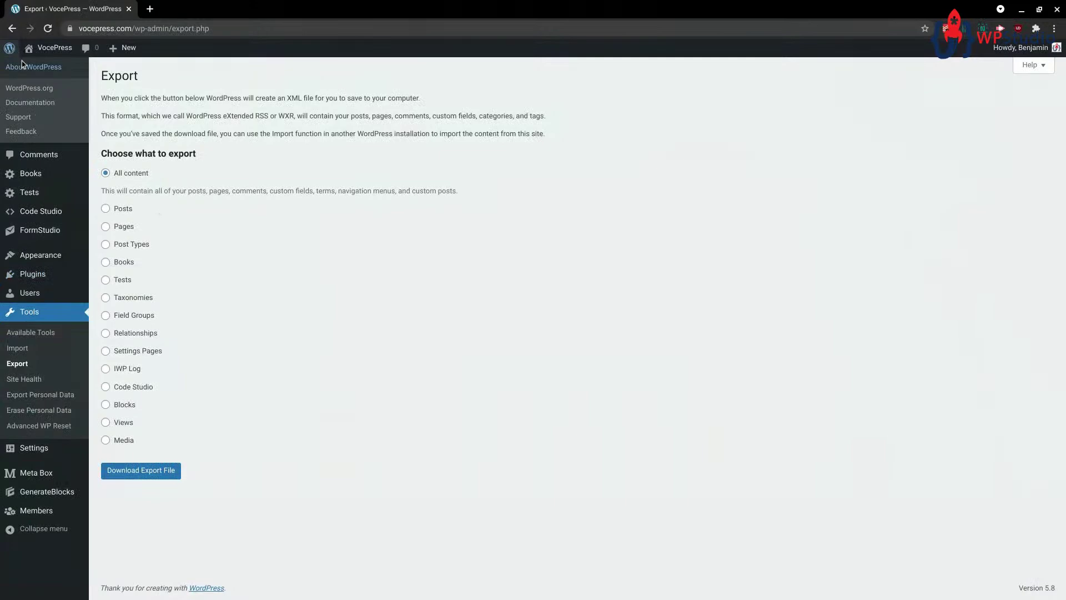
click(42, 73)
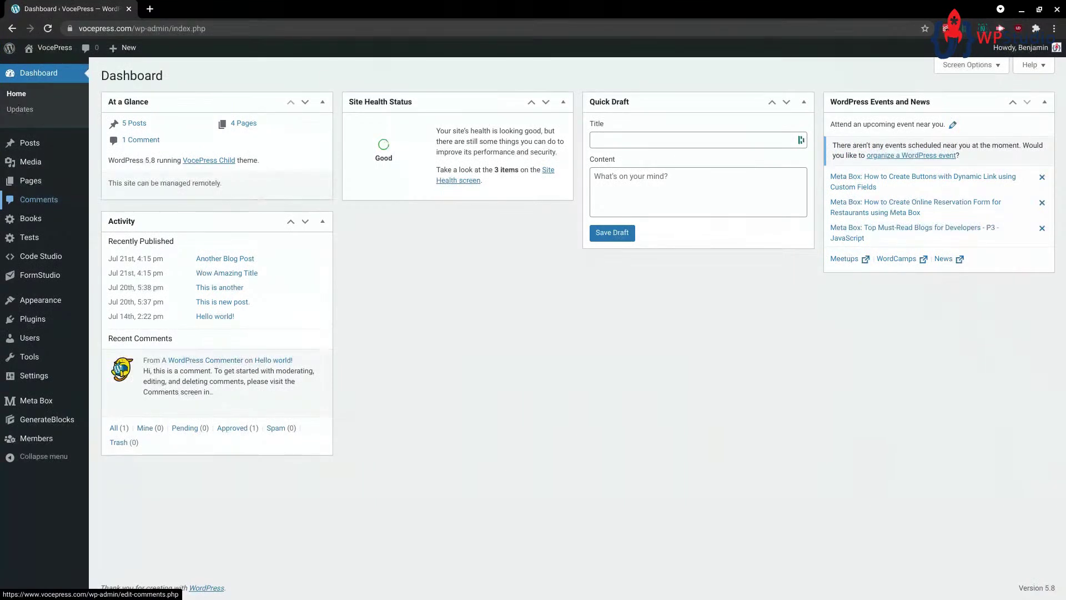
click(108, 197)
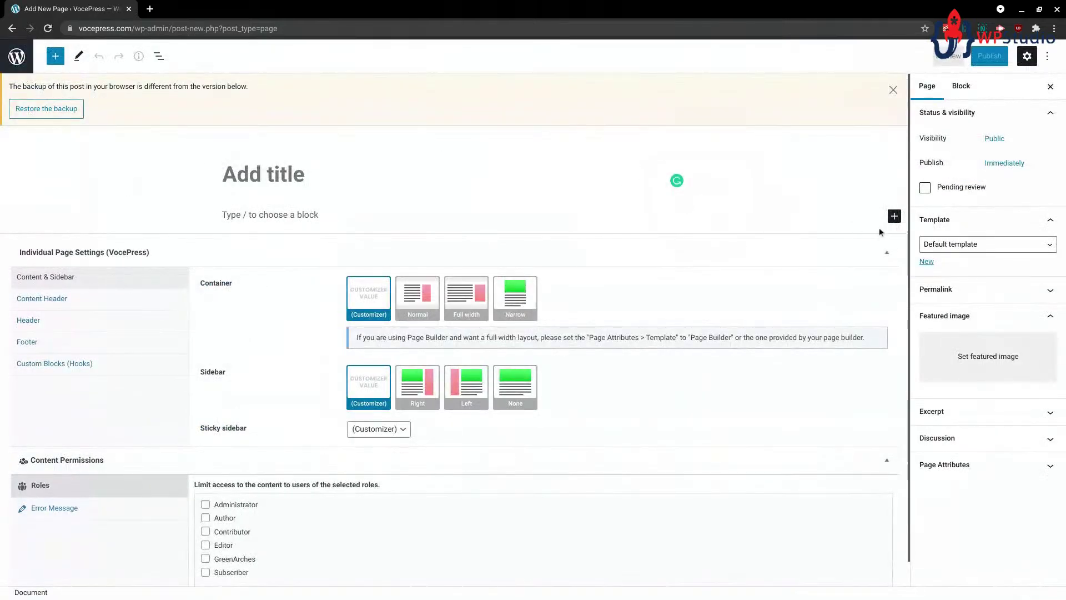
click(55, 56)
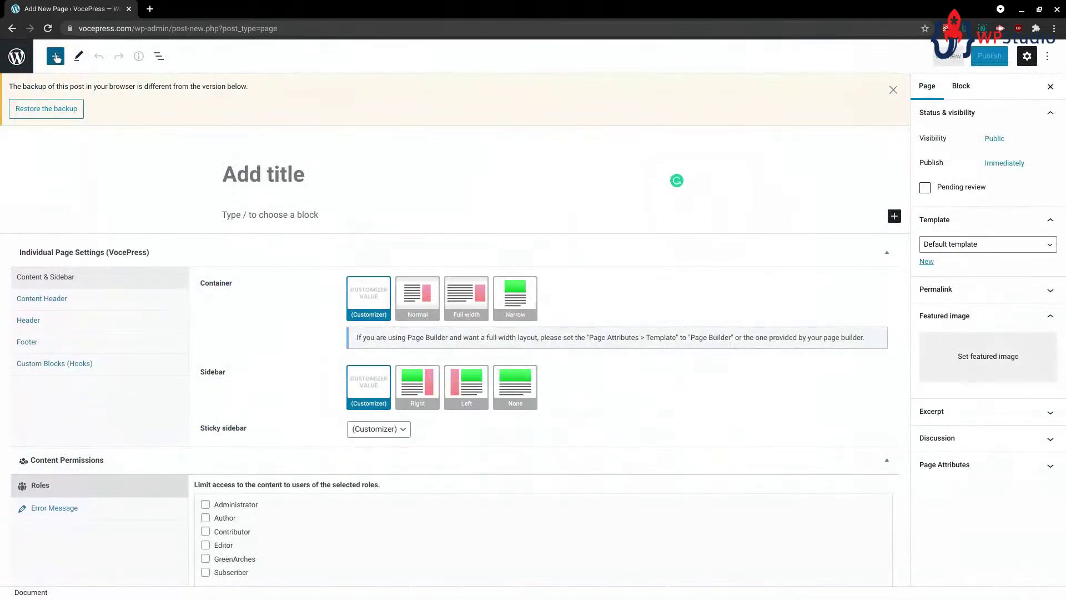
scroll(103, 340, down, 15)
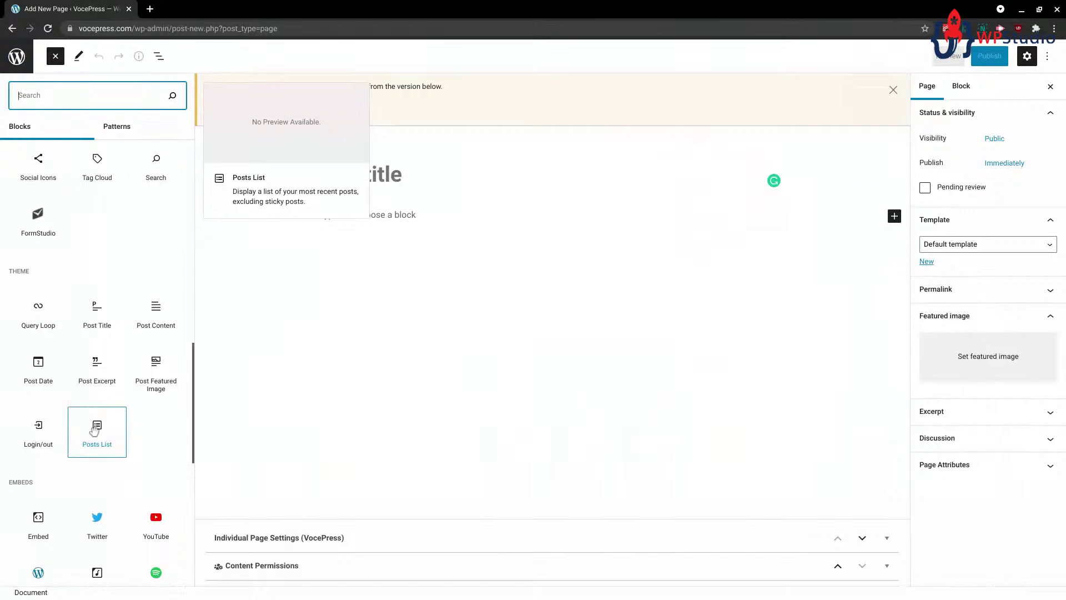
scroll(16, 262, down, 1)
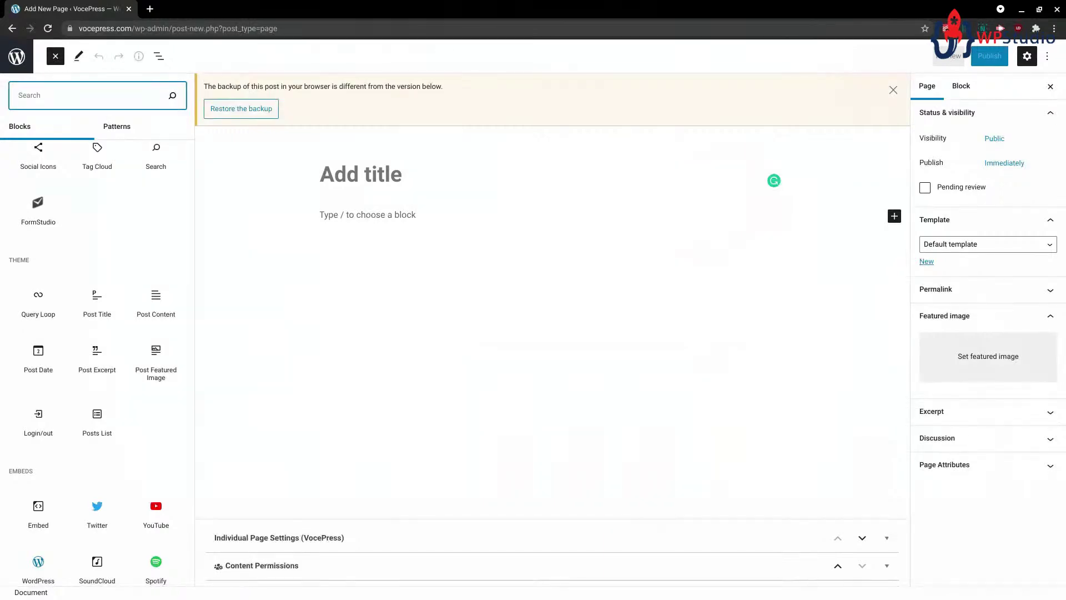
click(497, 355)
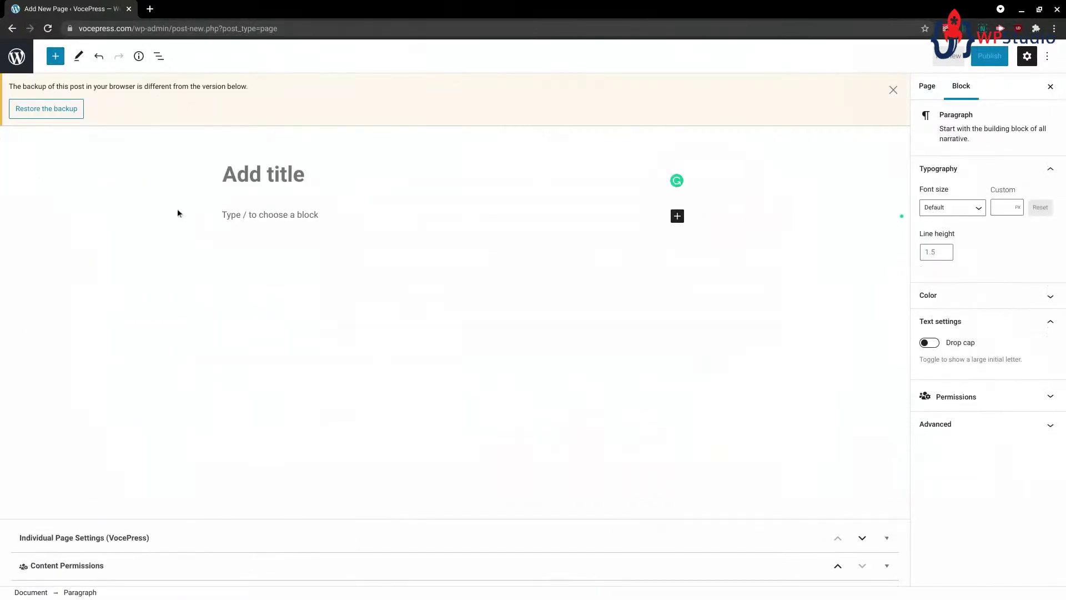
click(893, 90)
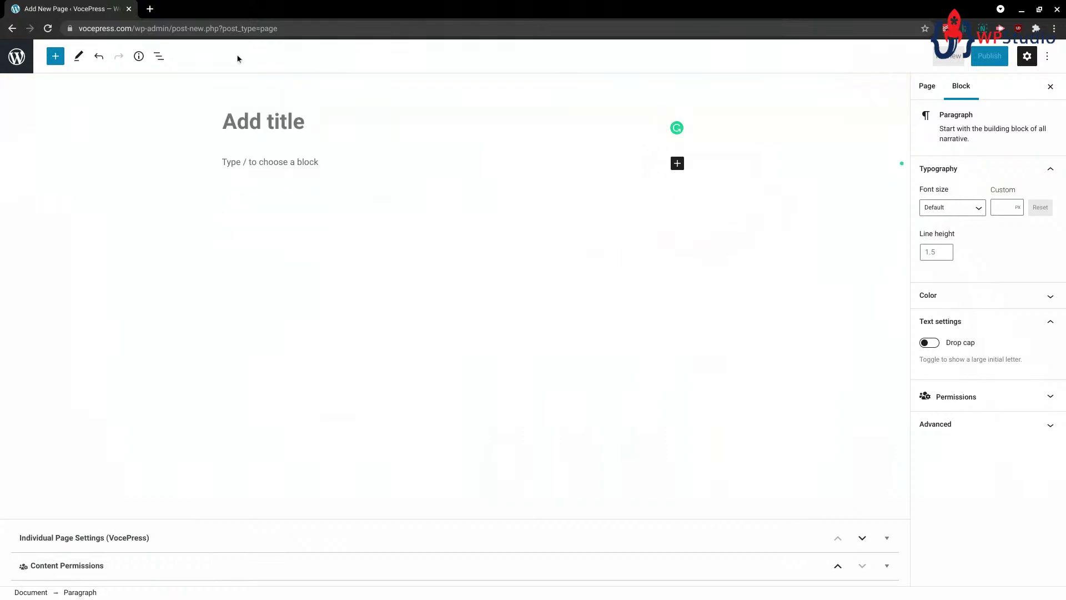
- Discard the new page and open Sample Page for editing
click(25, 57)
click(631, 92)
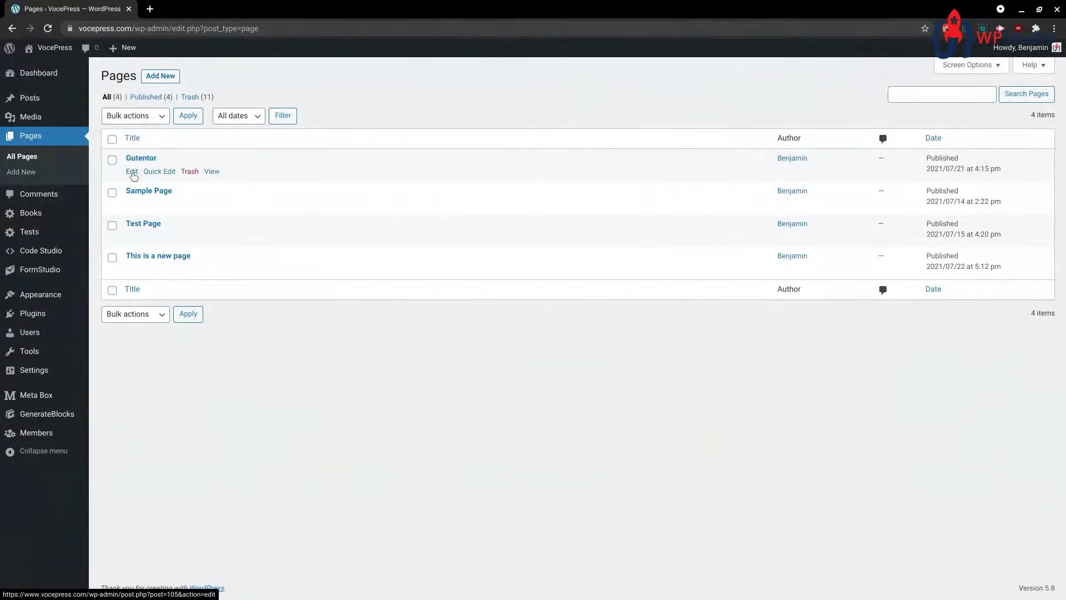
click(131, 204)
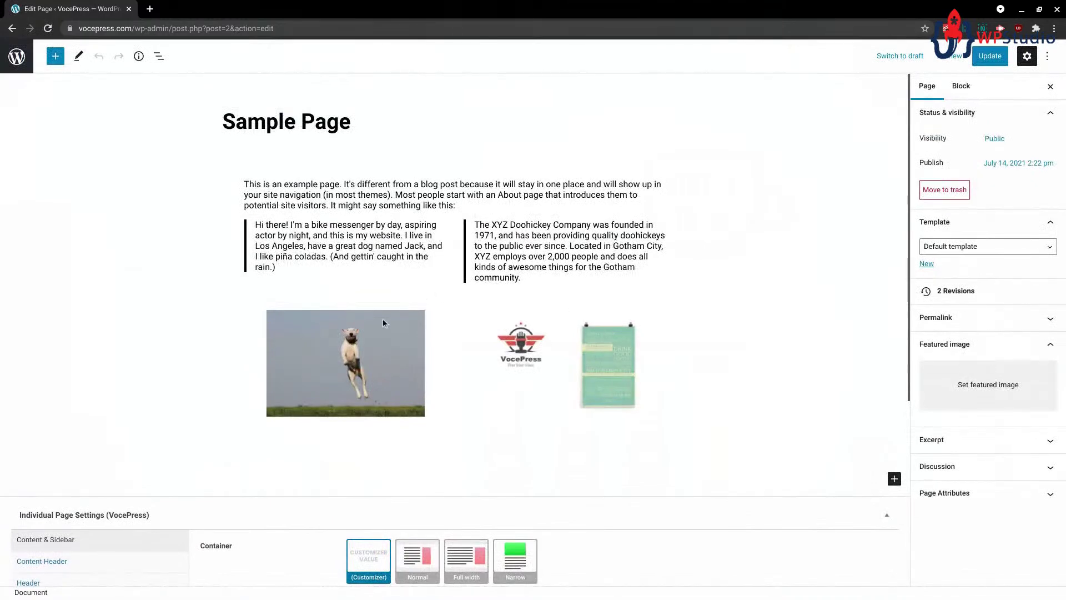
- Collapse the panels below the Sample Page content and look over the layout without the settings sidebar and with its Page and Block settings
click(1027, 57)
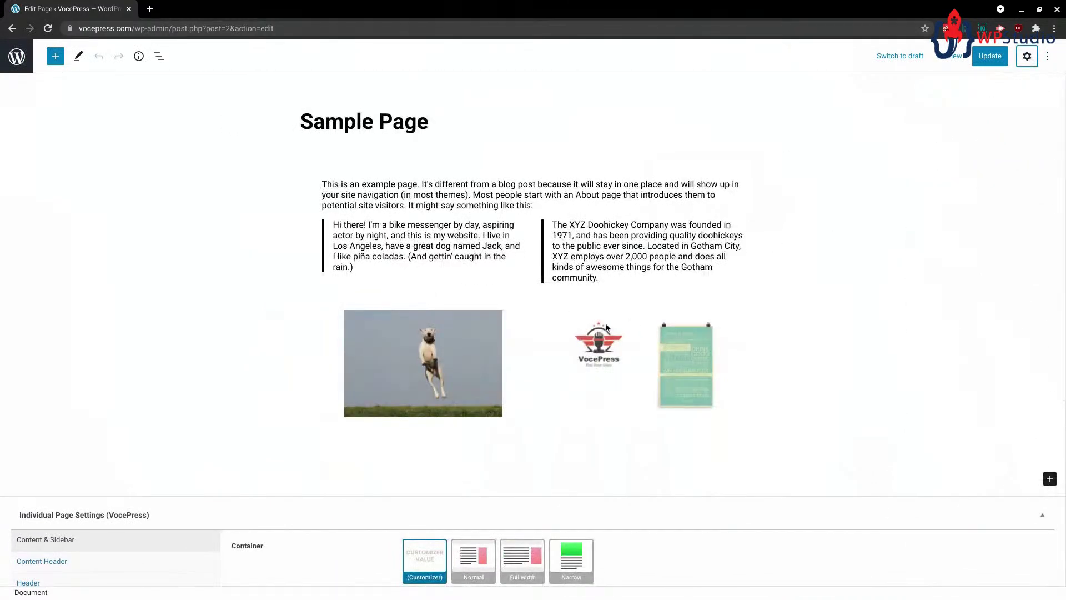
click(459, 514)
click(450, 547)
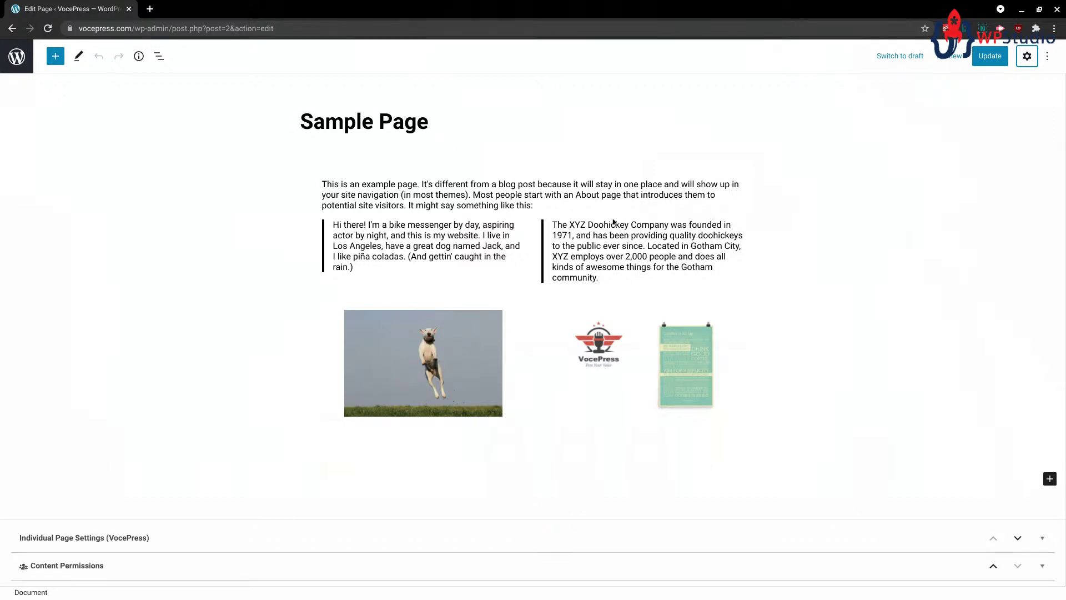
click(1029, 58)
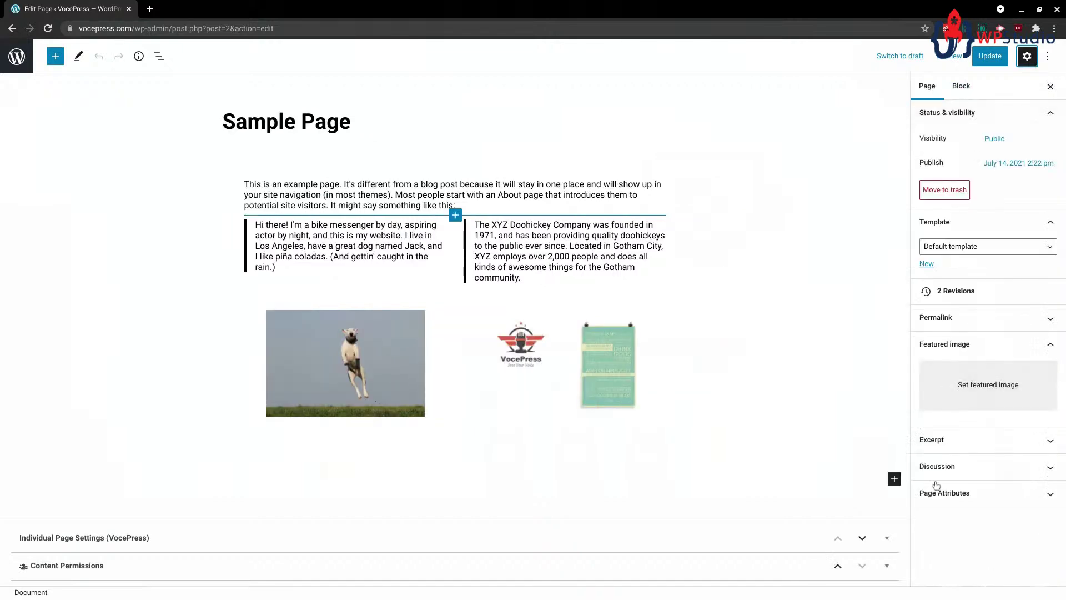
click(962, 87)
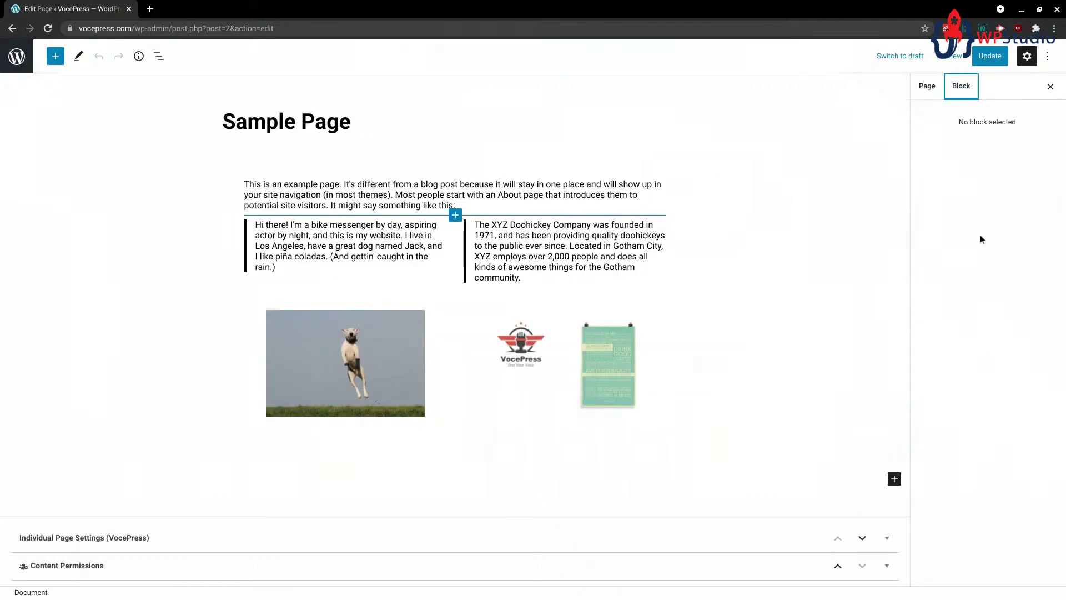
click(927, 87)
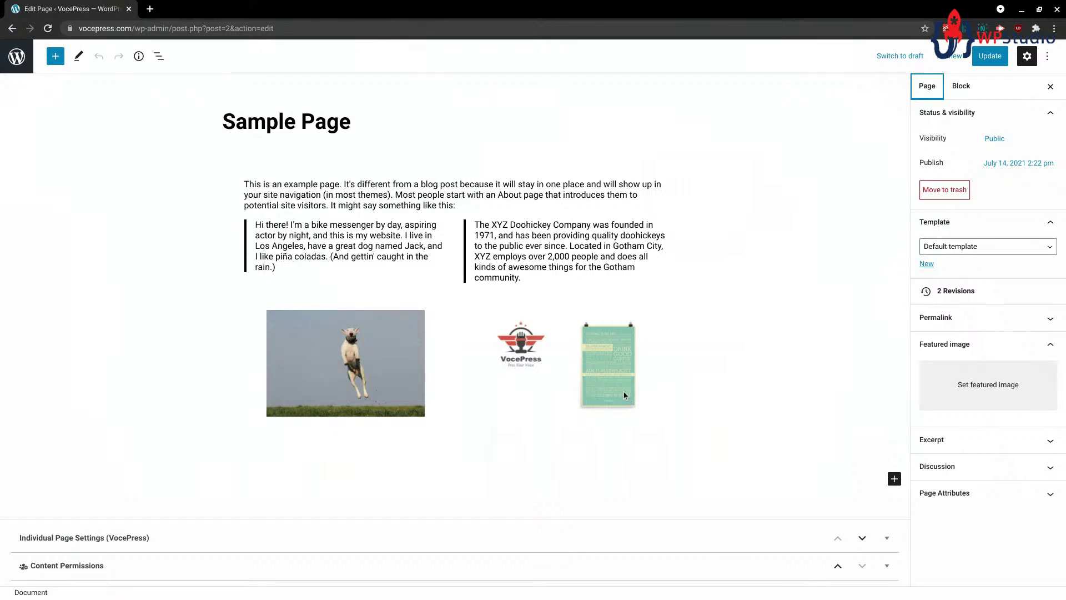
- Examine the block settings of the dog, logo and poster images and of the XYZ Doohickey quote
click(378, 365)
click(525, 360)
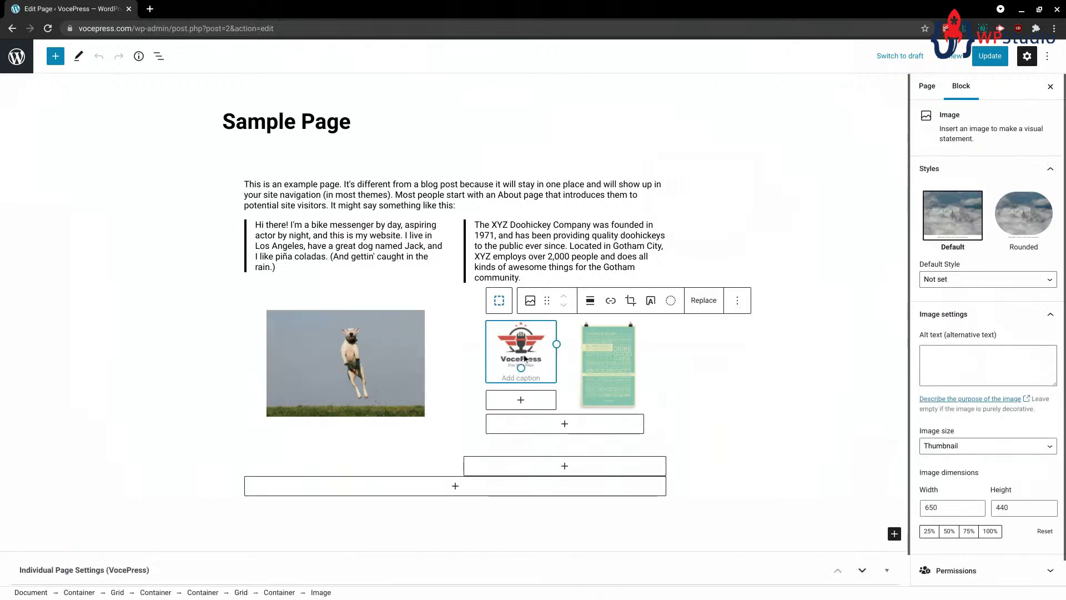
click(606, 382)
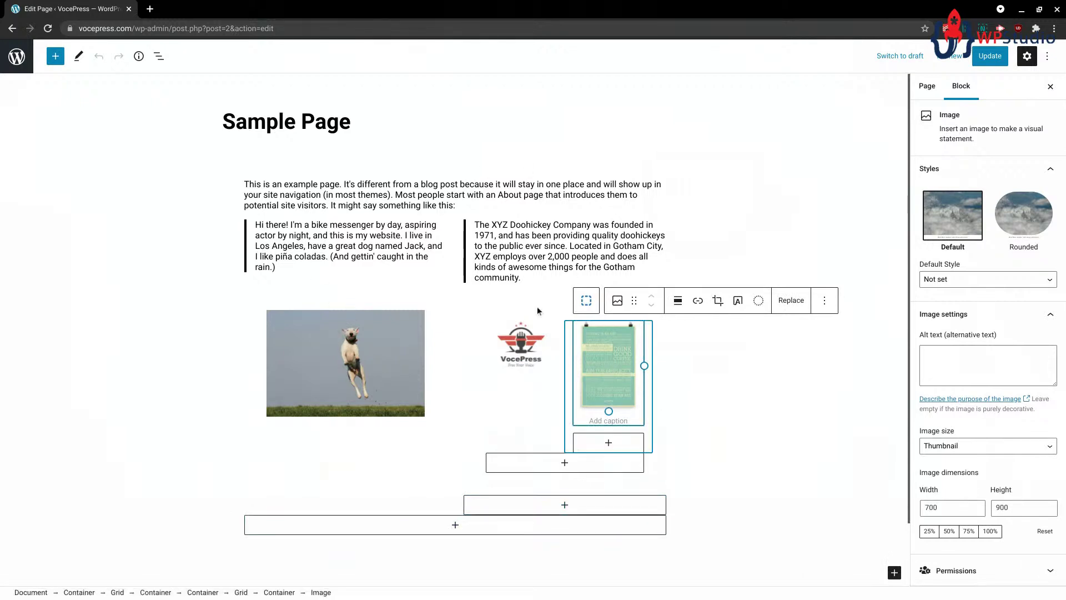
click(496, 242)
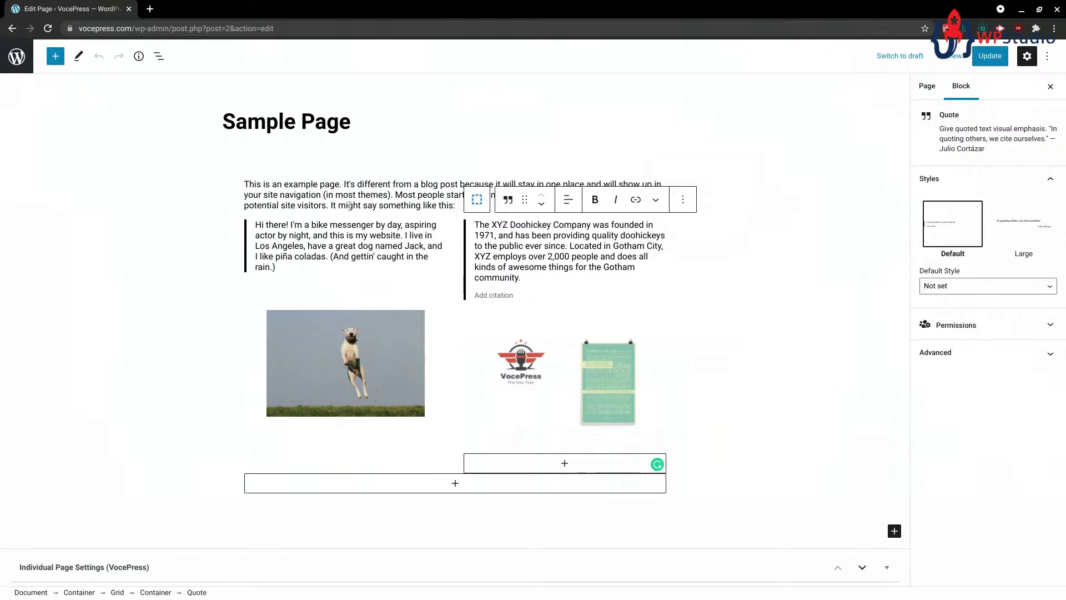
- Display the list view of Sample Page's blocks and locate the opening paragraph and the logo's container
click(159, 56)
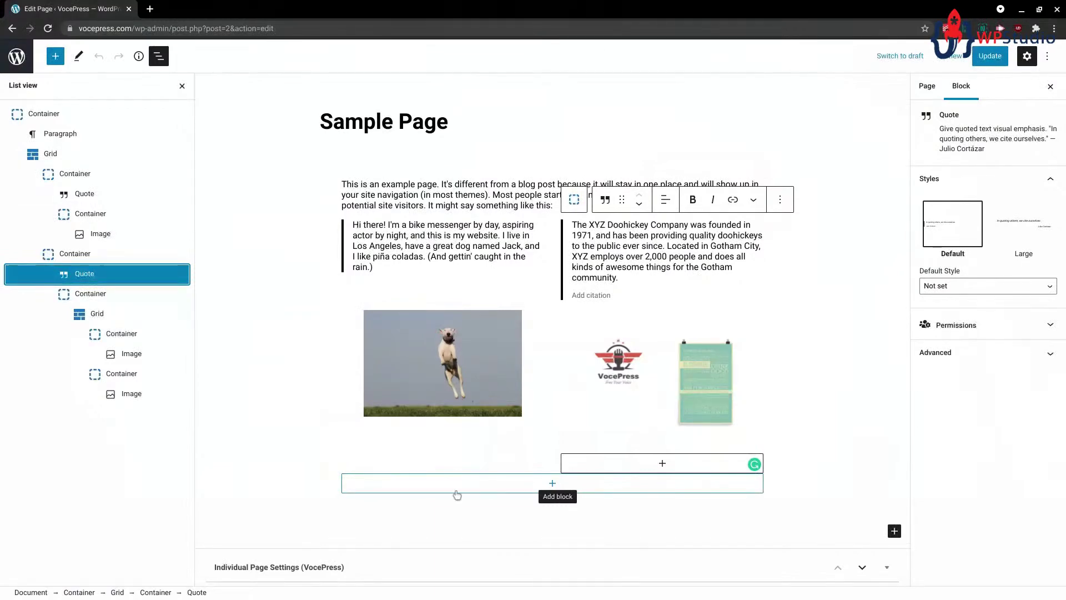
click(158, 57)
click(159, 56)
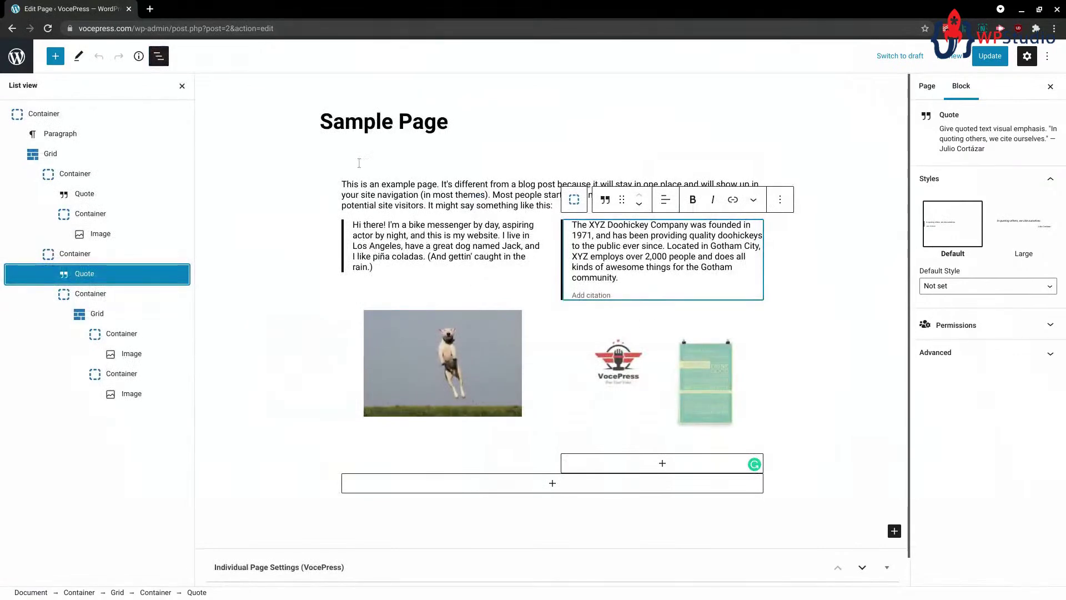
click(161, 57)
click(161, 56)
click(382, 195)
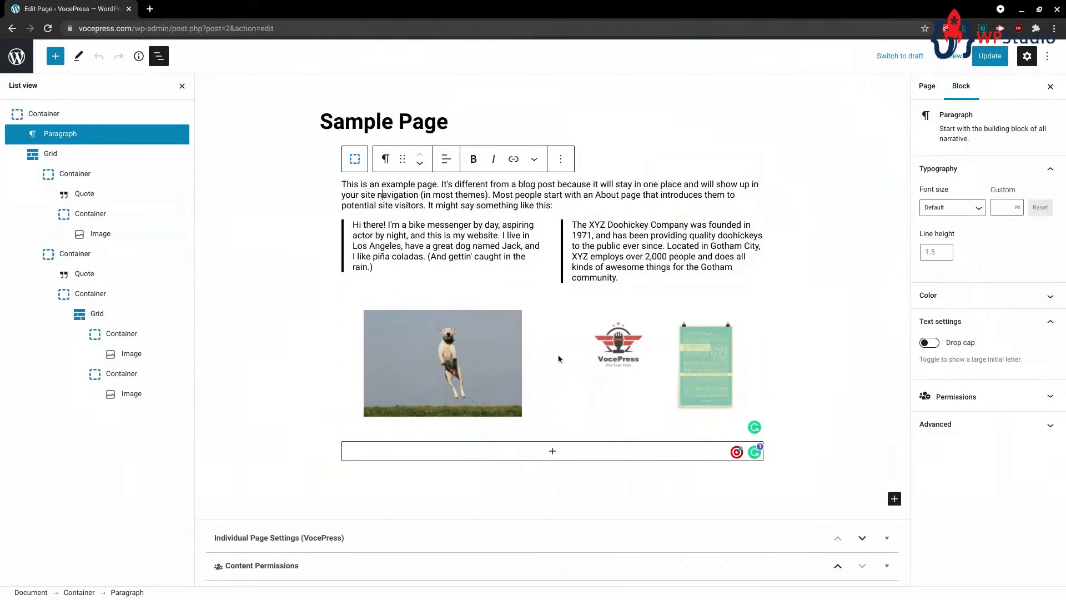
click(649, 387)
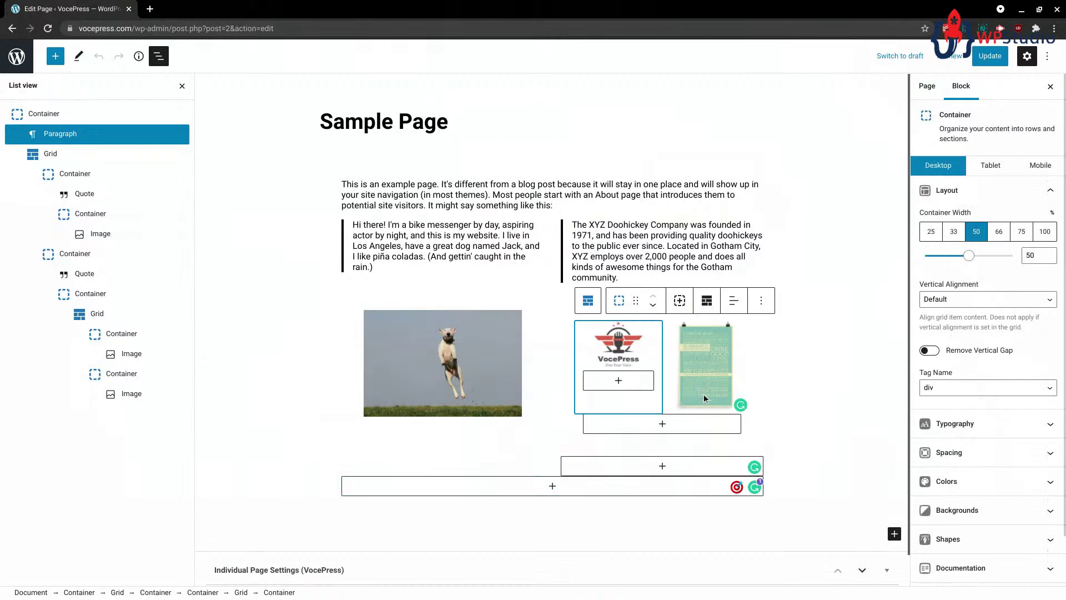
- Add a Container block below the logo and poster grid and nest a second Container inside it
click(662, 427)
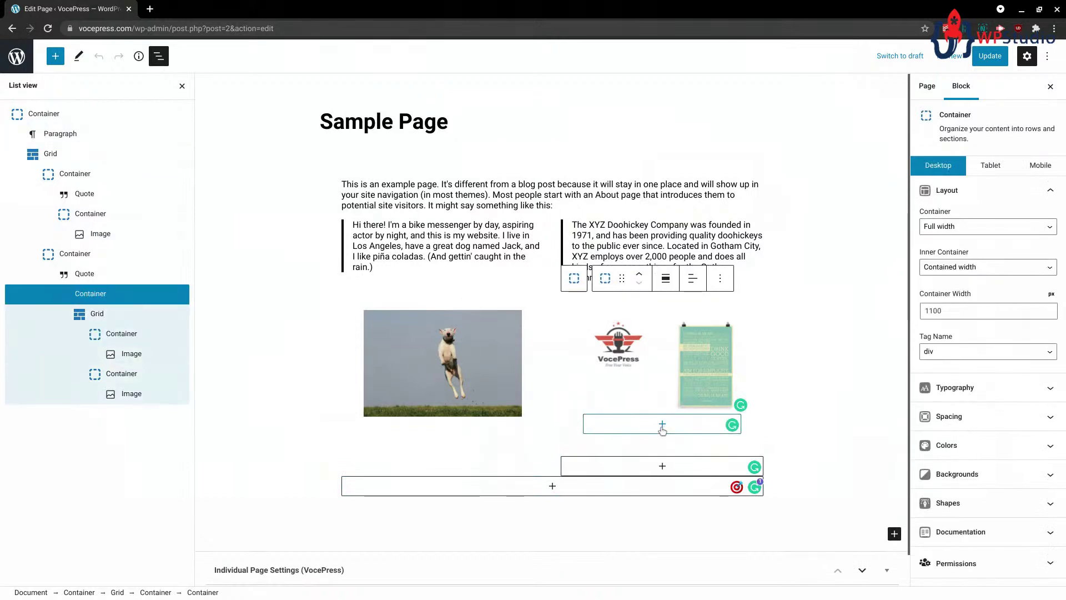
click(662, 425)
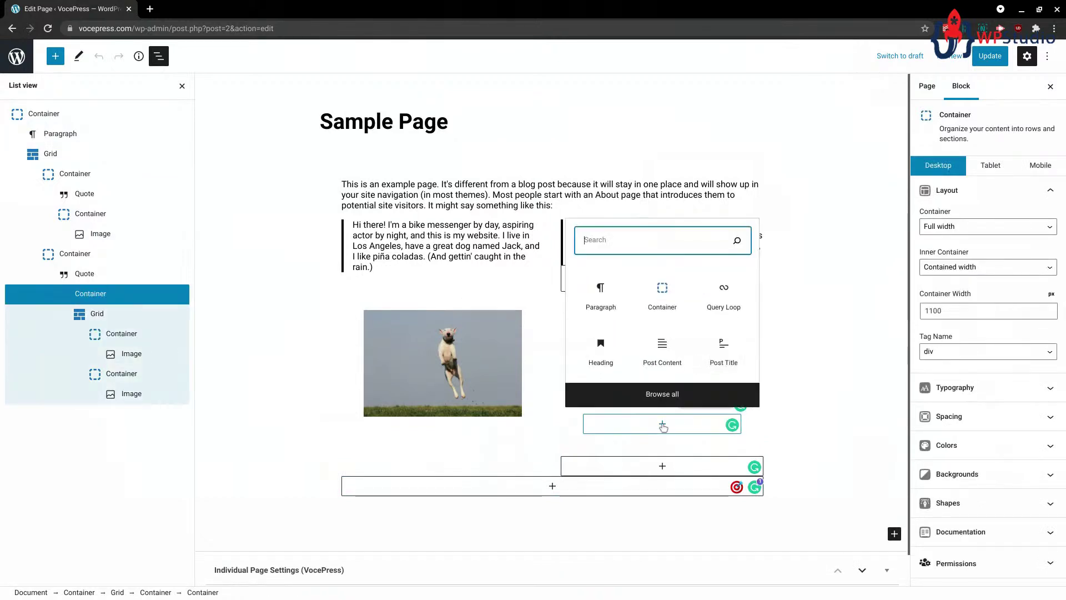
click(661, 297)
click(666, 451)
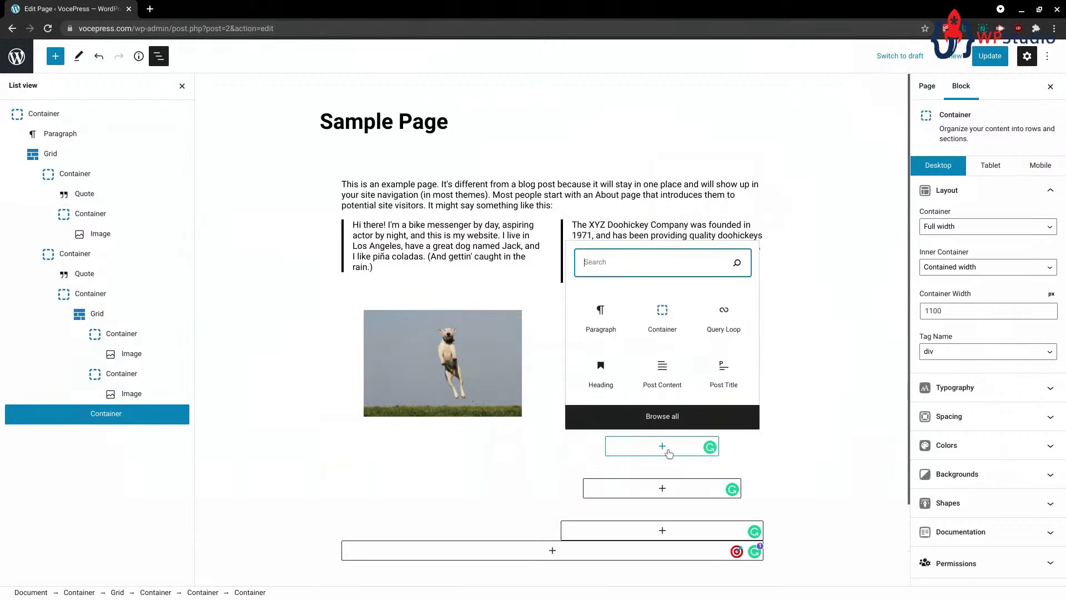
click(663, 316)
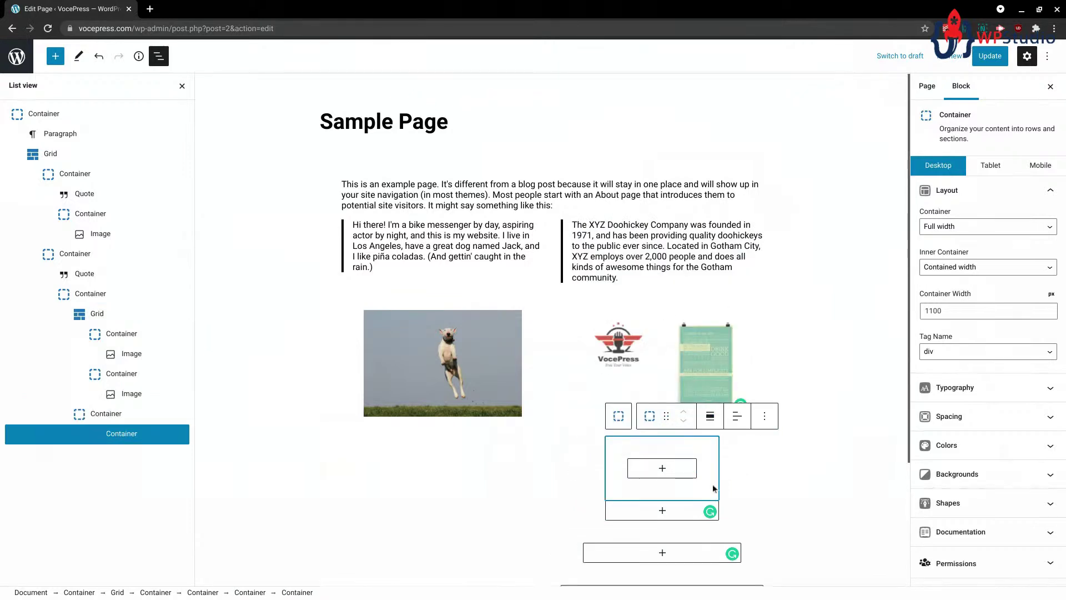
- Insert a Grid block in the innermost container with a three-column layout of one wide and two narrow columns
click(664, 468)
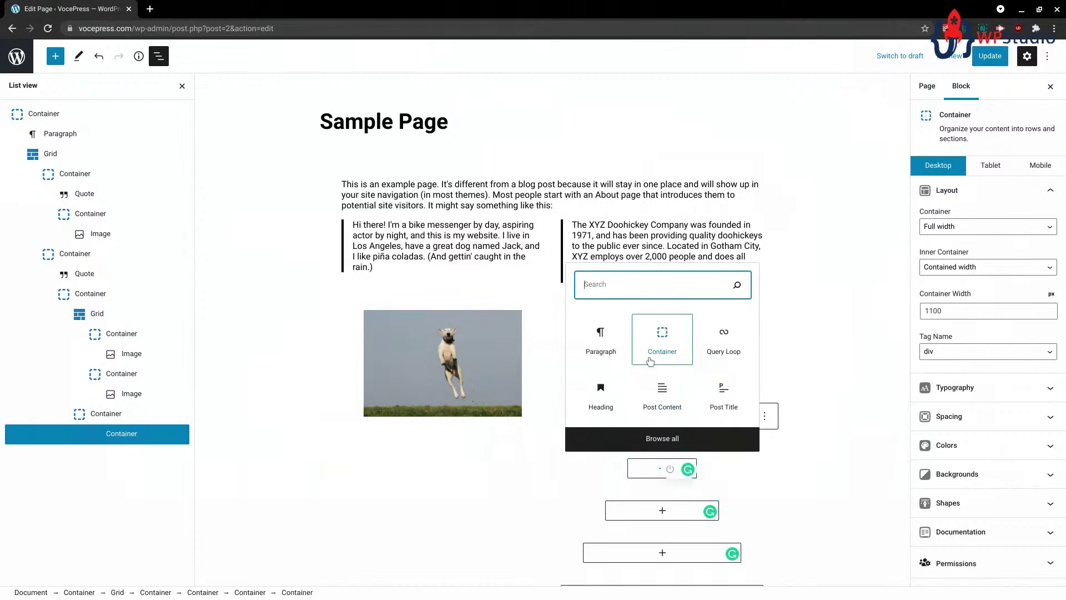
text(grid)
click(601, 252)
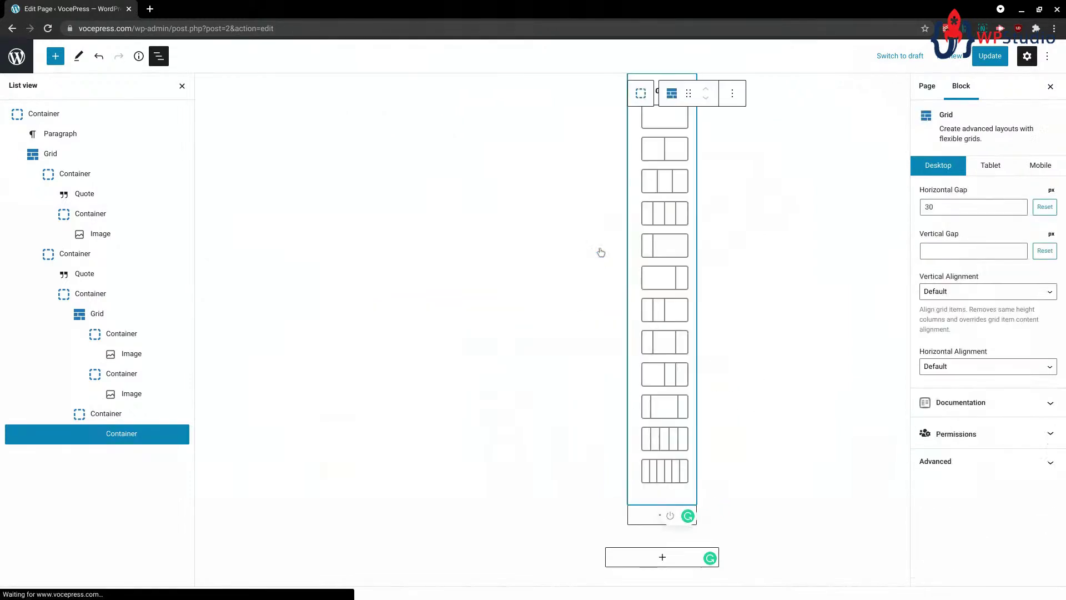
click(671, 373)
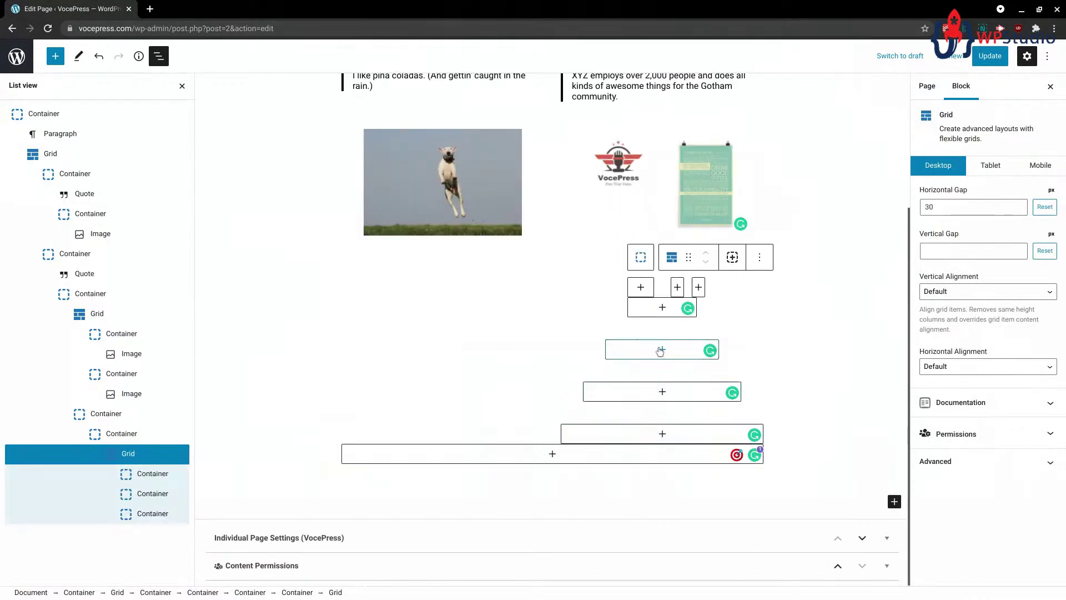
- Compare how the nested containers are selected on the canvas, and select the new grid's first container in the list view
click(662, 351)
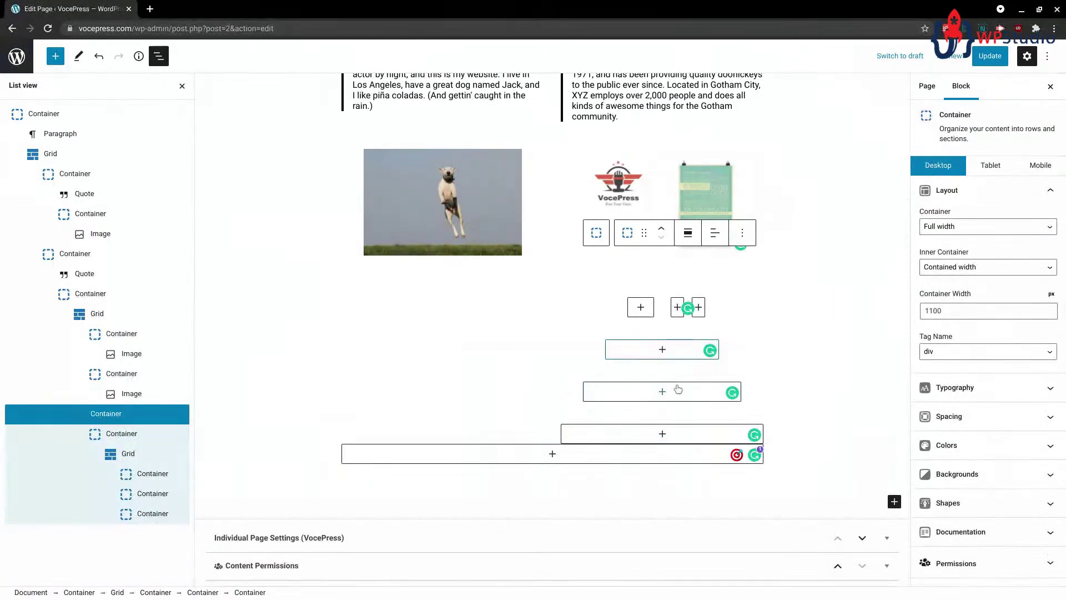
click(676, 442)
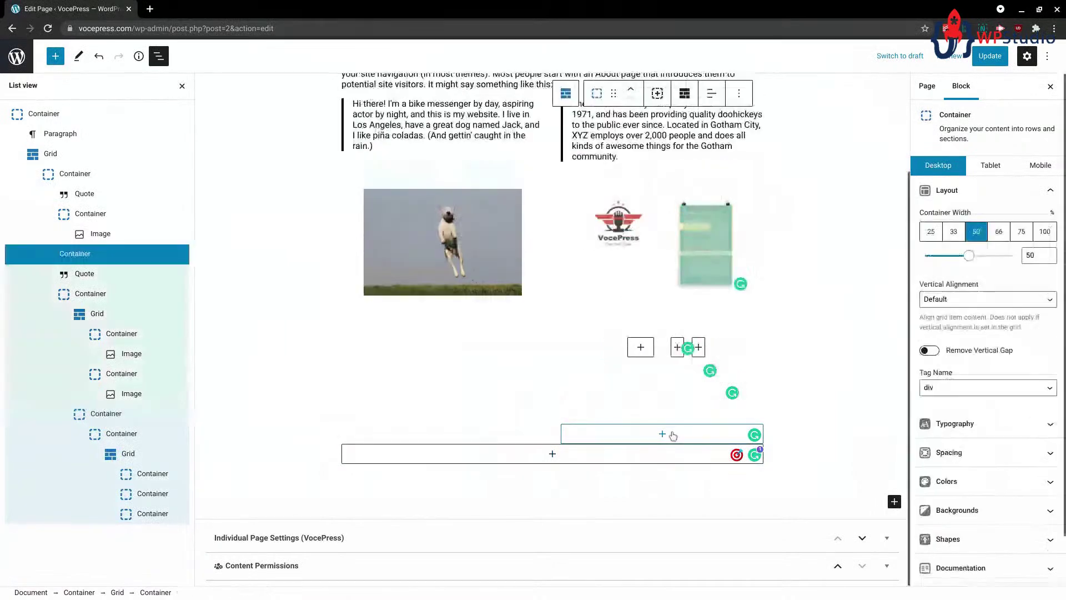
click(150, 475)
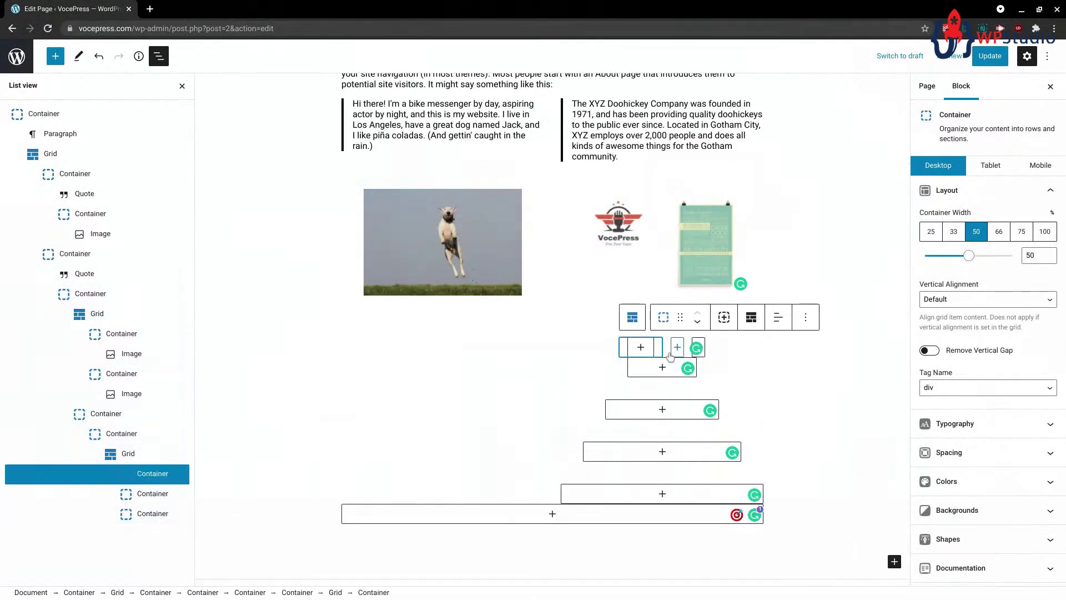
- Insert a Query Loop block in the first, widest container of the new three-column grid
click(641, 348)
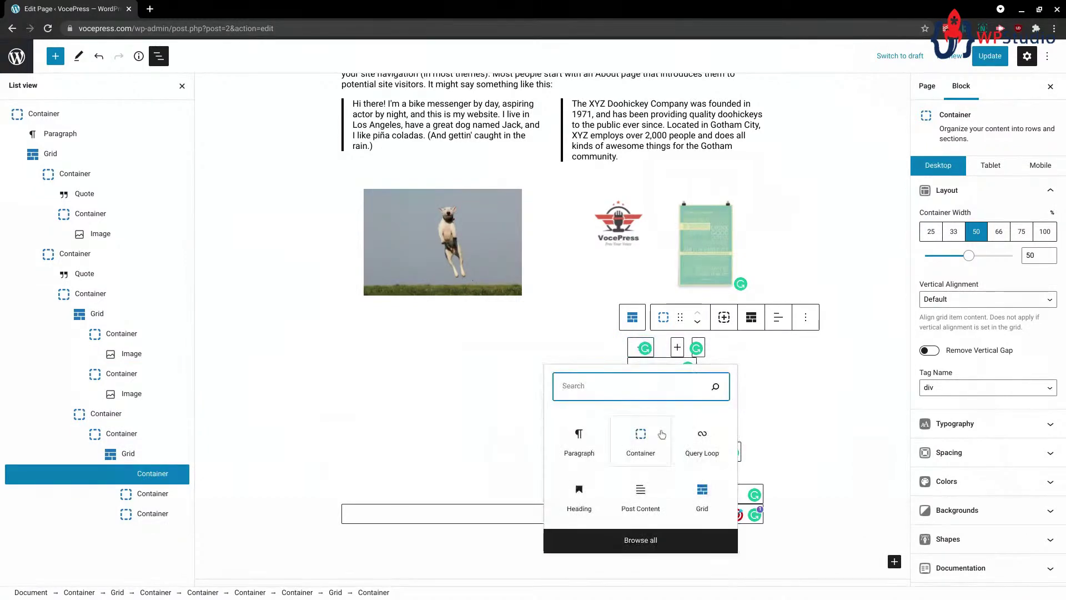
click(694, 447)
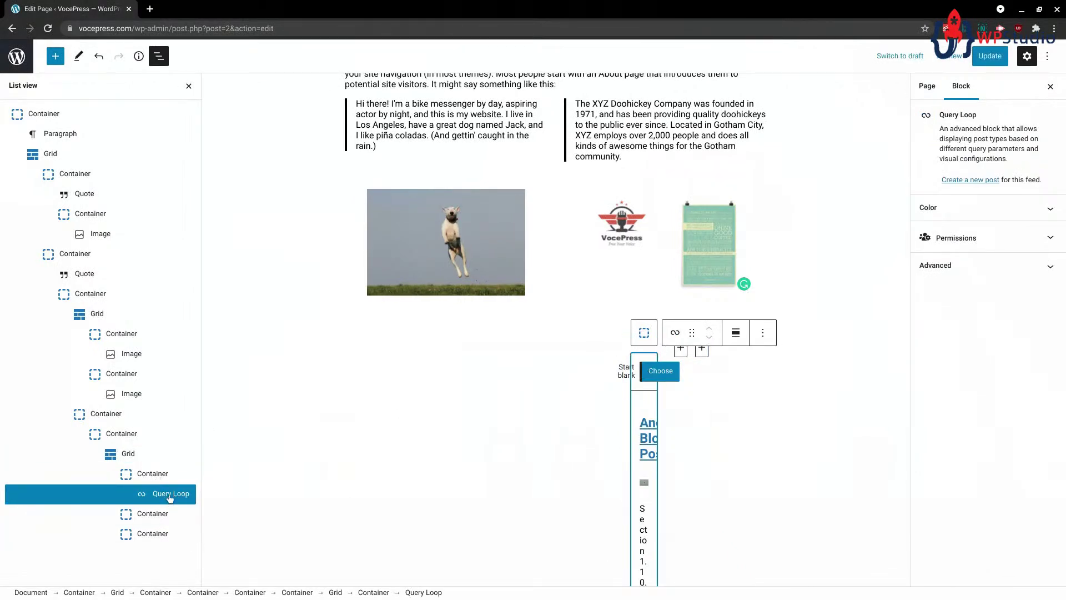
scroll(694, 352, down, 5)
scroll(716, 357, down, 10)
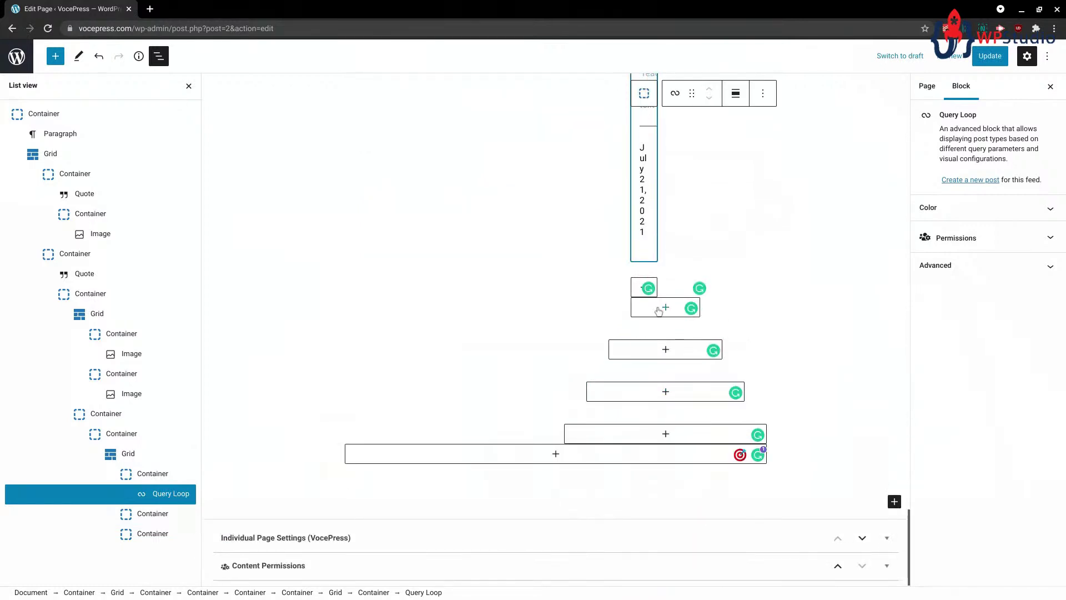
- Turn off Grammarly's writing suggestions for vocepress.com so its badges no longer cover the containers
click(637, 289)
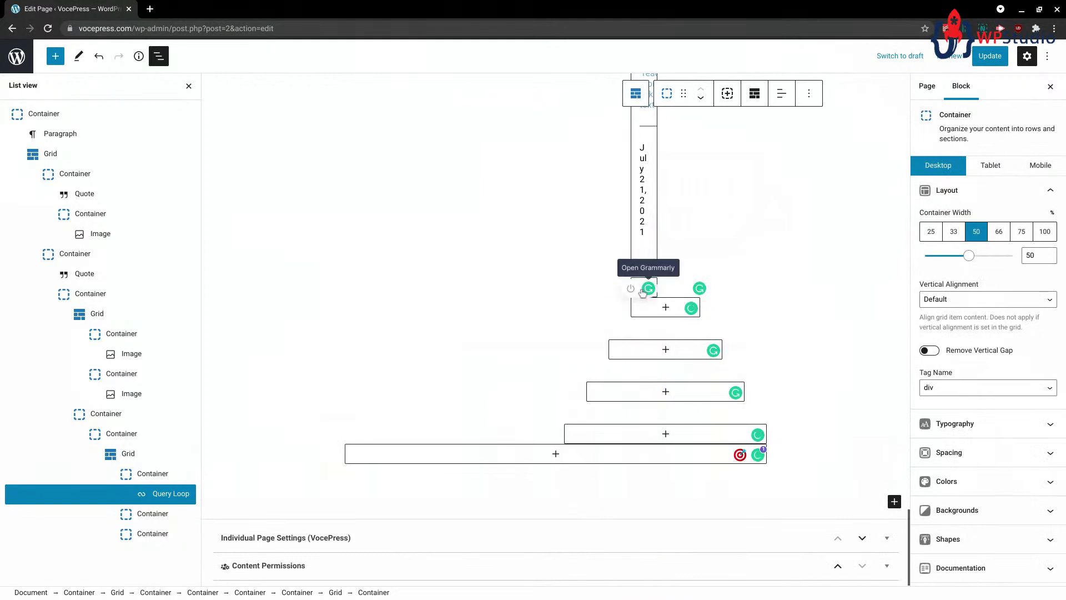
click(648, 289)
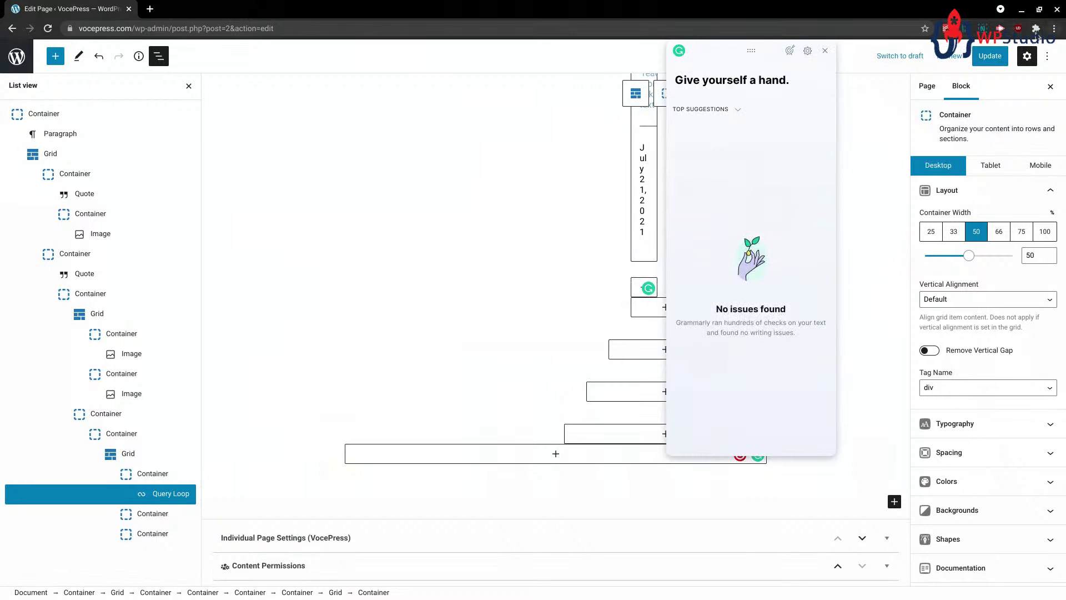
click(1035, 29)
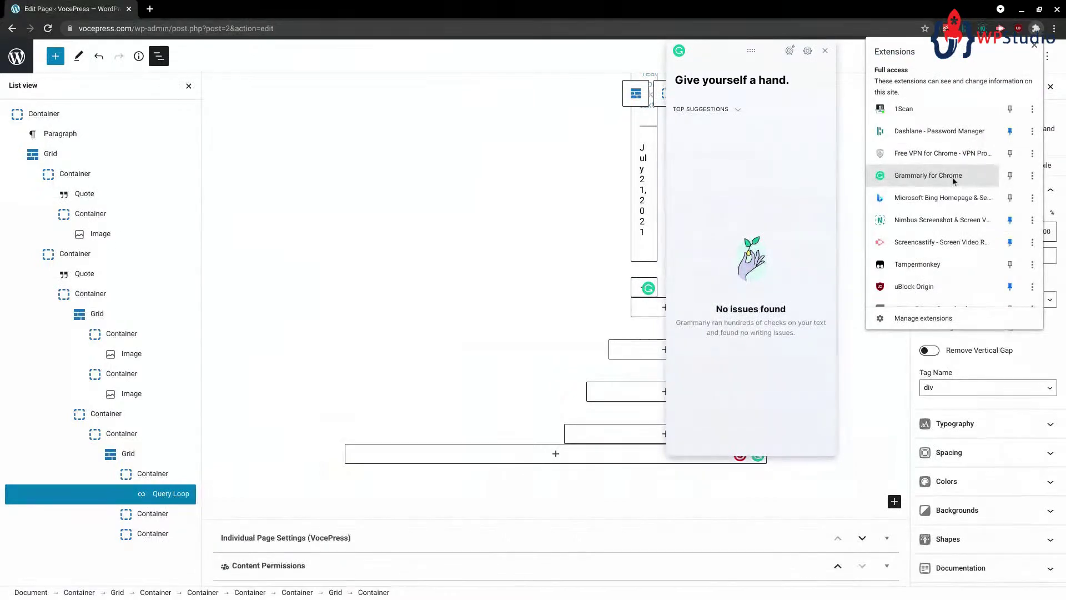
click(989, 182)
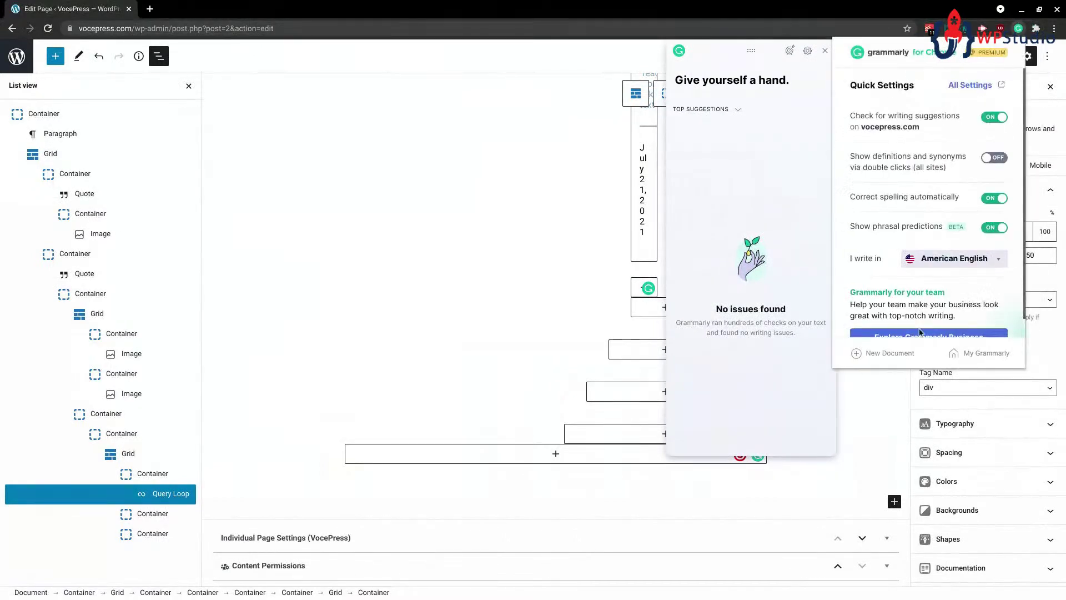
click(995, 118)
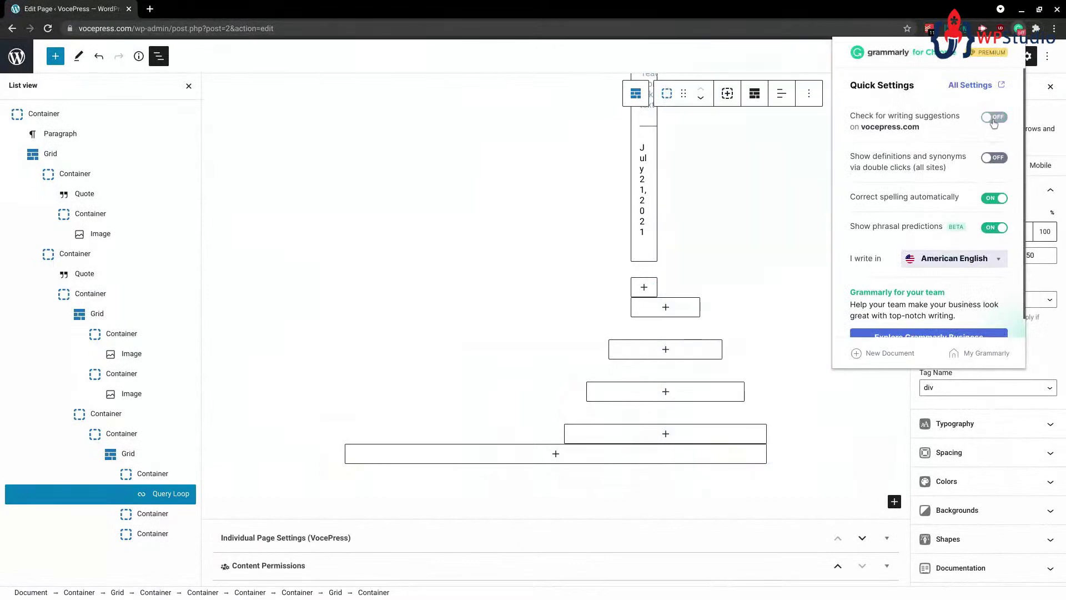
click(1044, 133)
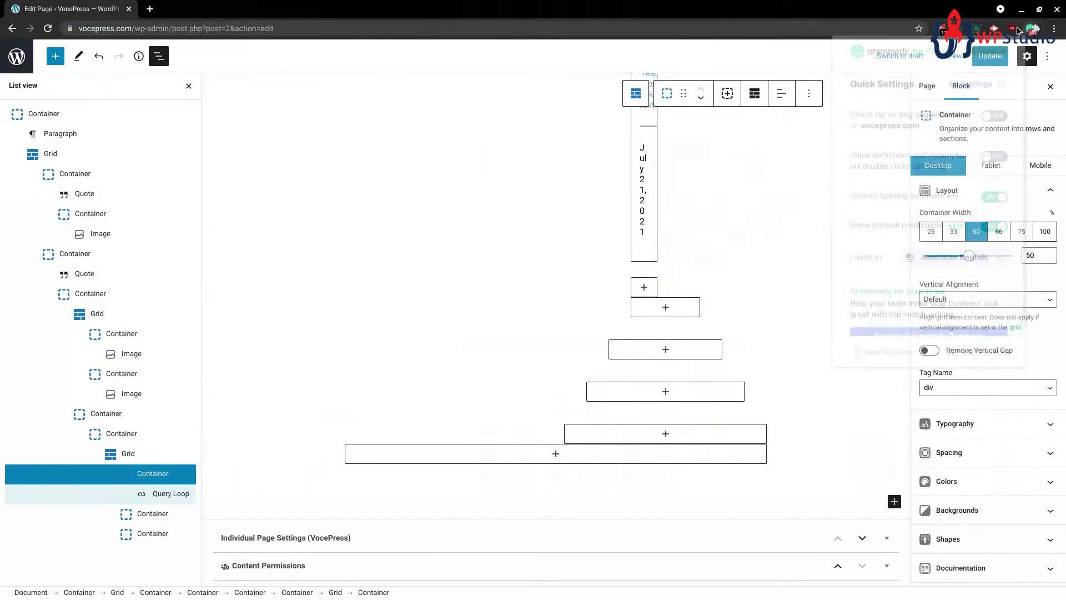
- Add a Grid block below the Query Loop in the same container, using the single-column layout
click(644, 288)
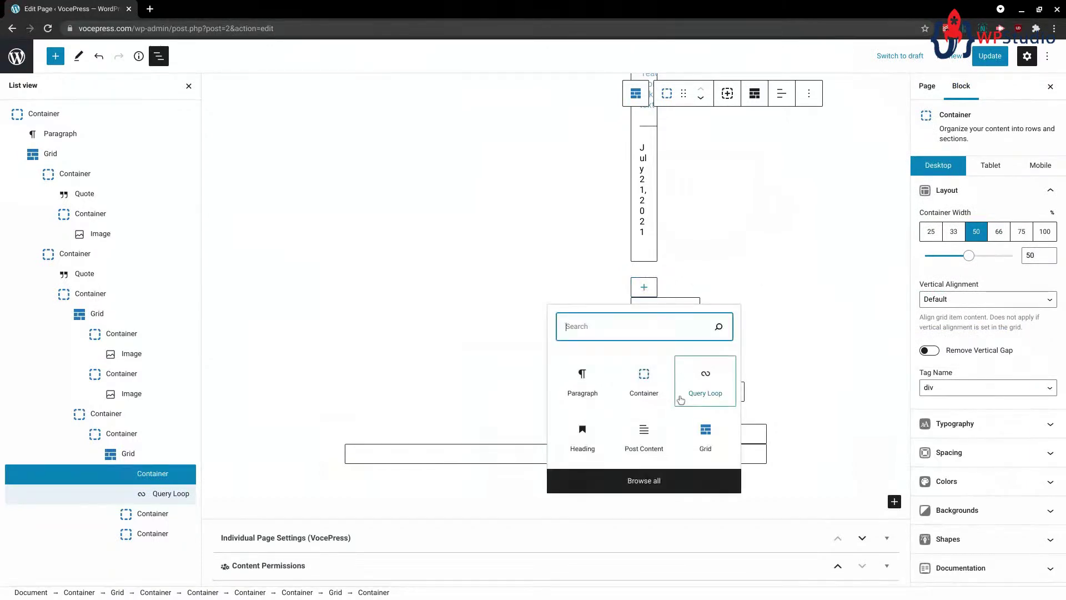
click(706, 438)
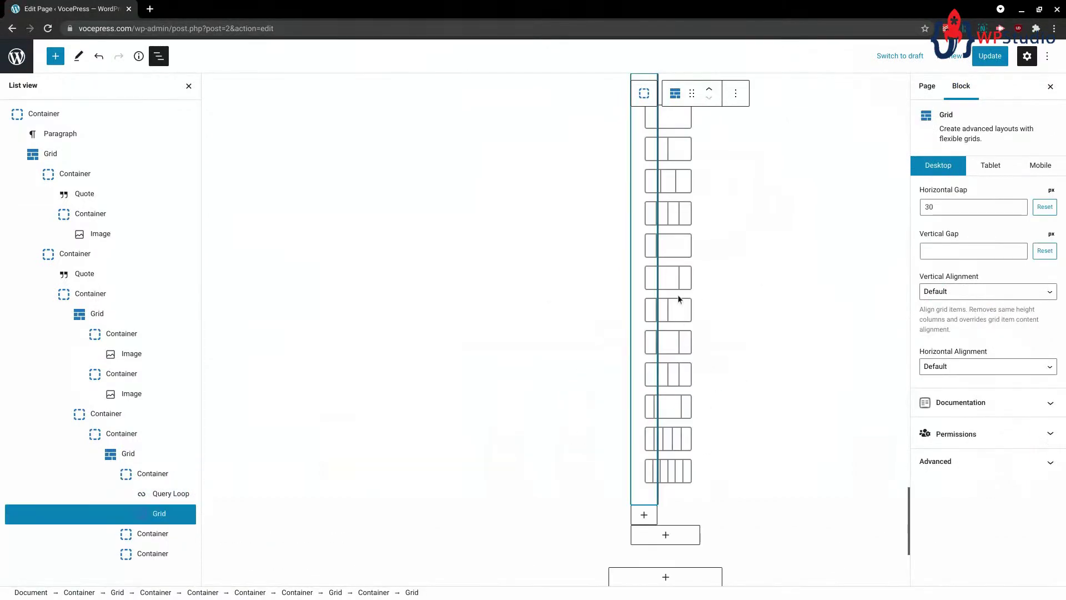
click(672, 285)
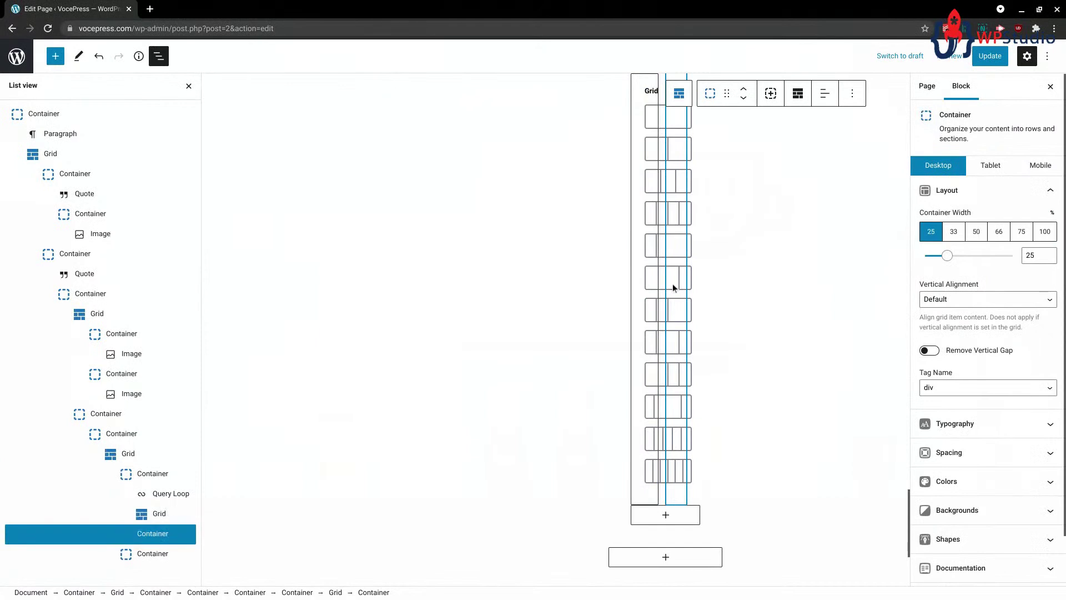
click(156, 516)
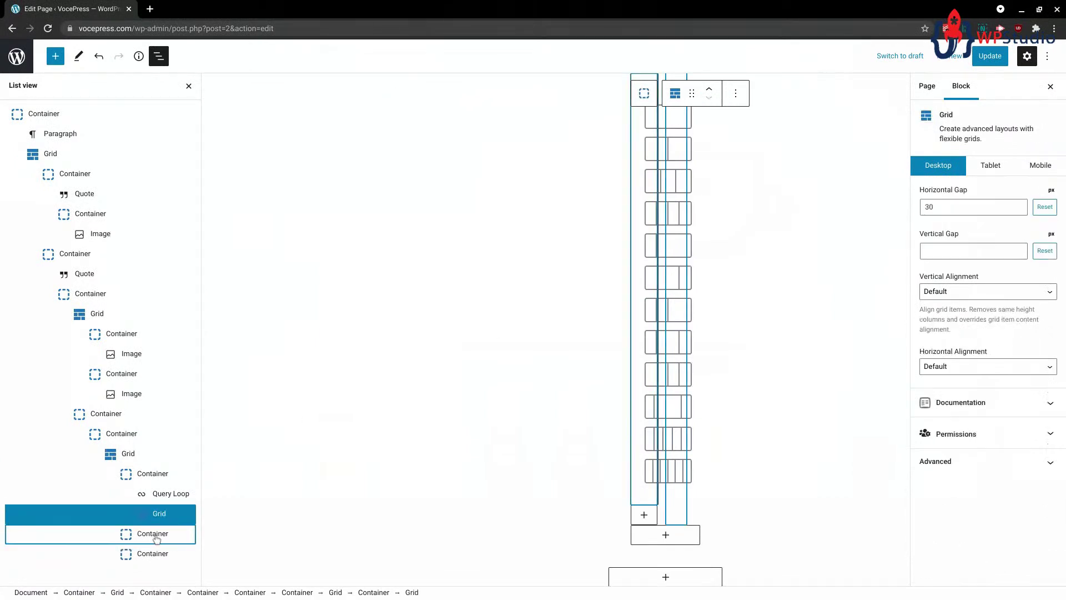
click(158, 535)
click(161, 515)
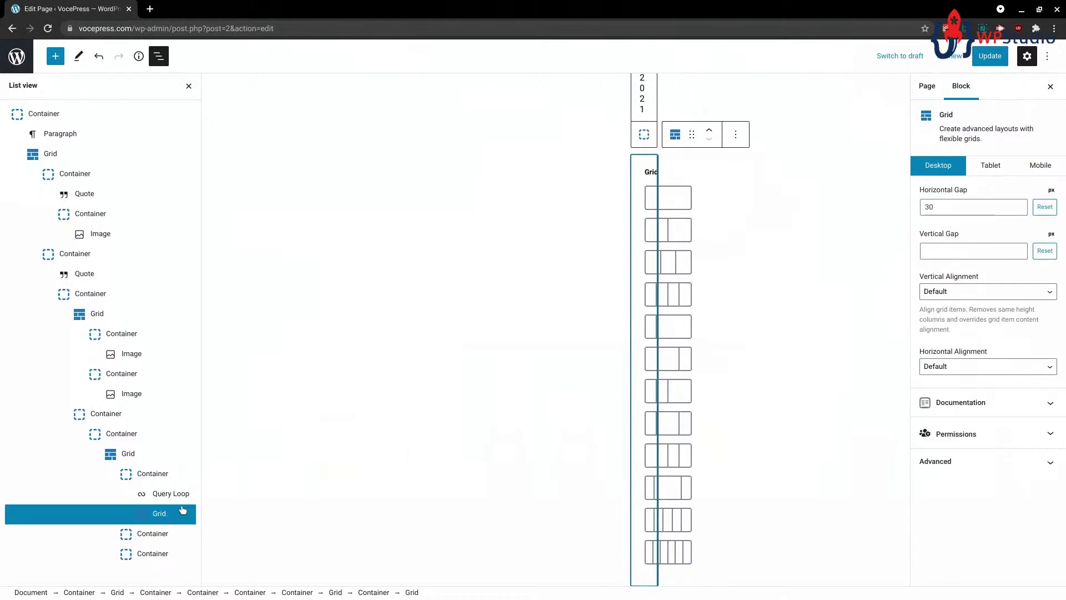
click(679, 311)
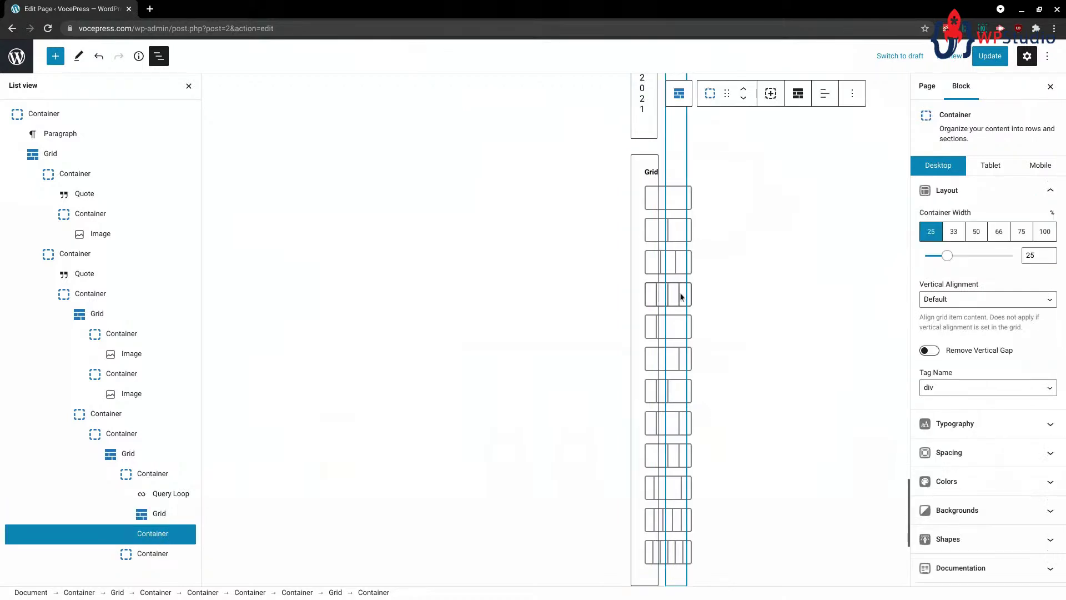
click(669, 197)
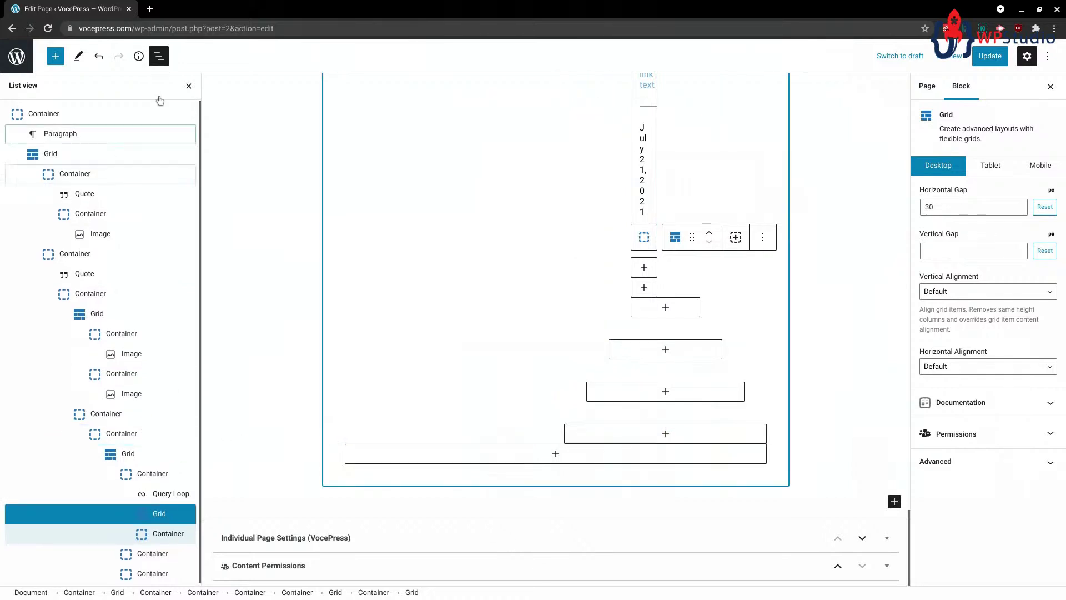
- Compare Sample Page's canvas with the block list view hidden and shown, and leave the list view closed
click(160, 57)
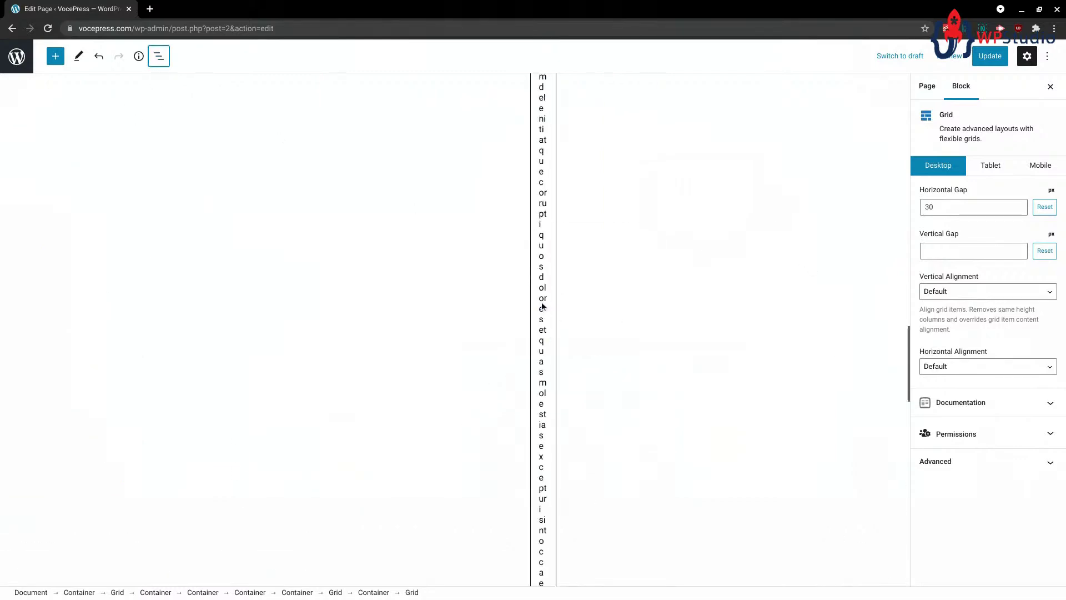
scroll(527, 326, up, 3)
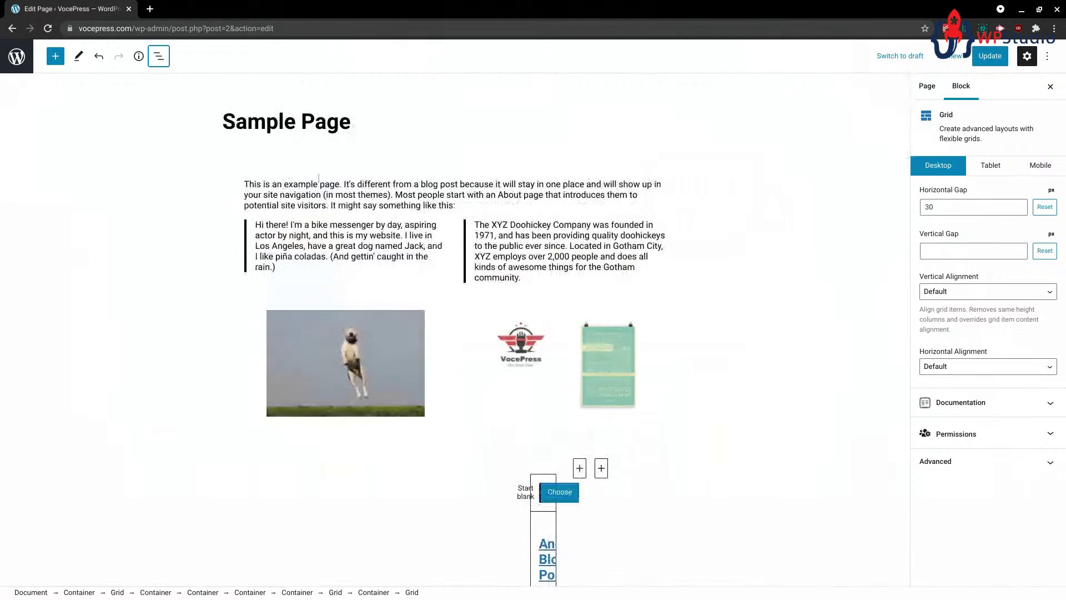
click(159, 56)
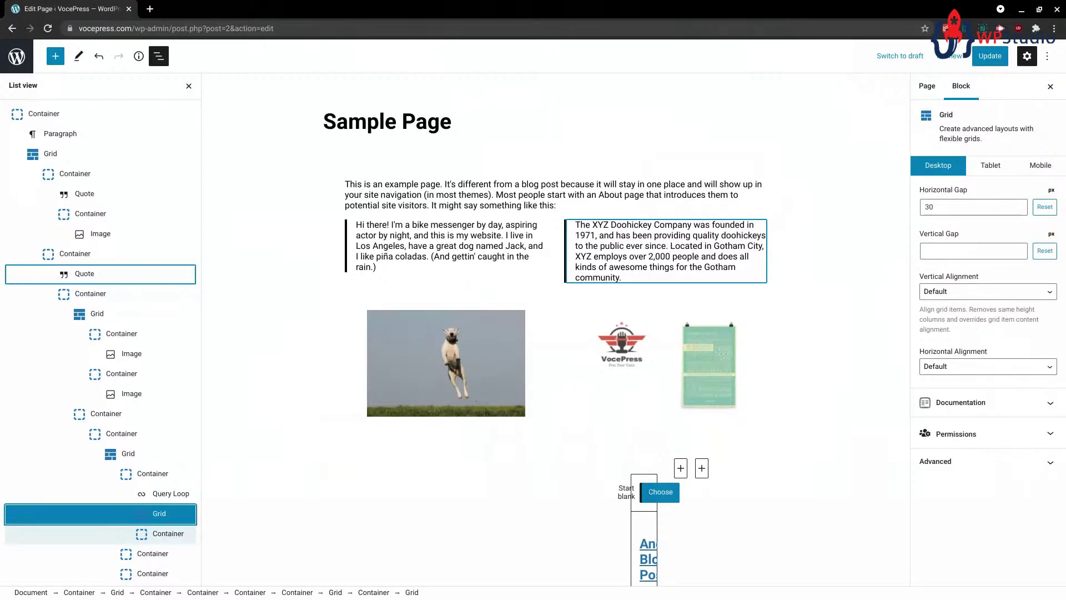
click(159, 58)
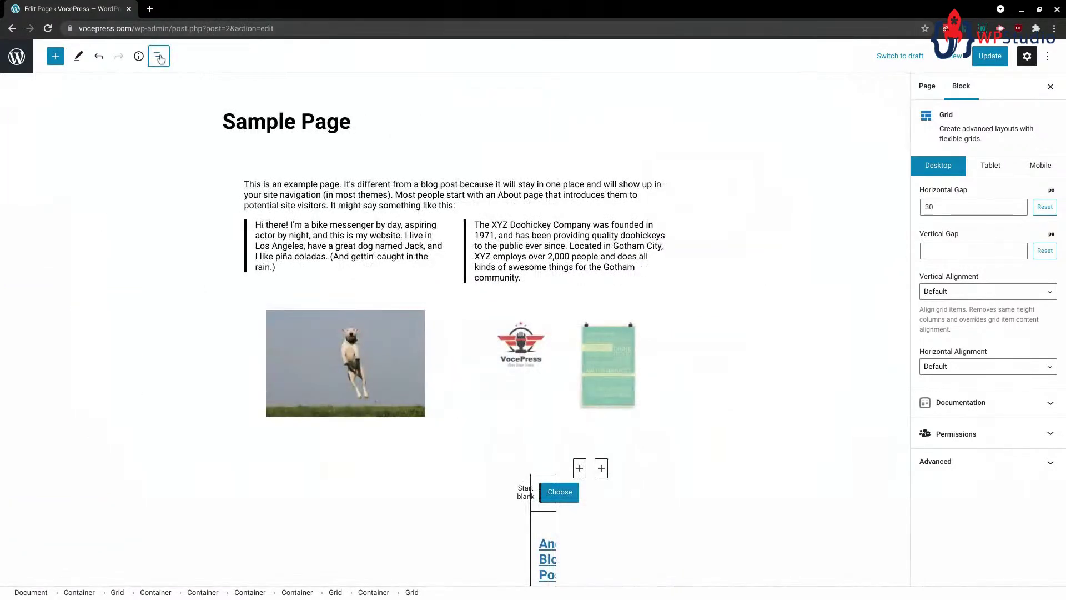
click(160, 57)
click(159, 58)
- Leave the page editor without updating Sample Page and open the Widgets screen
click(16, 55)
key(Return)
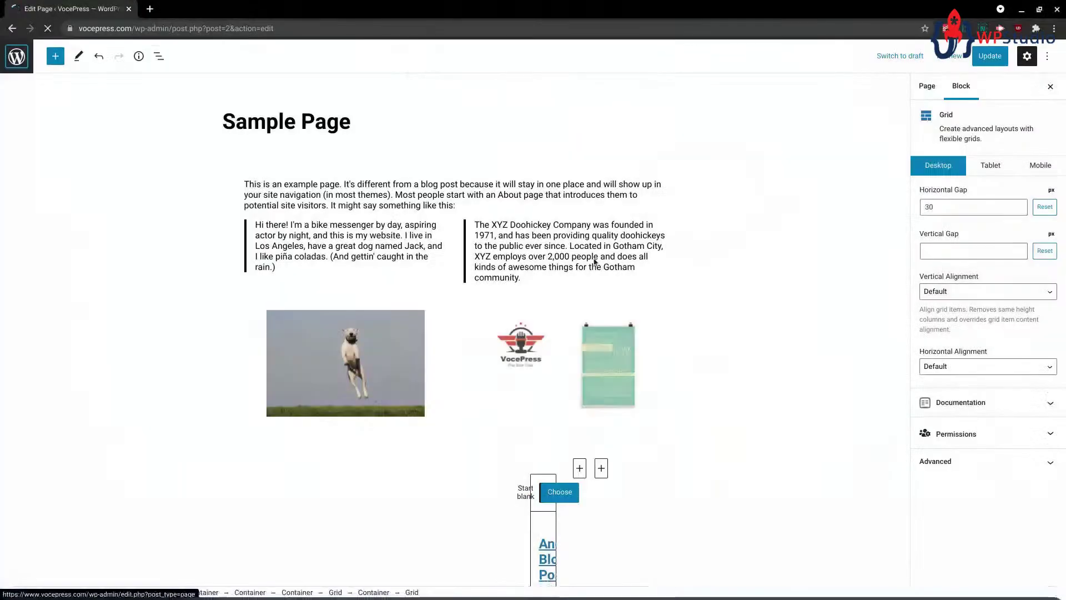
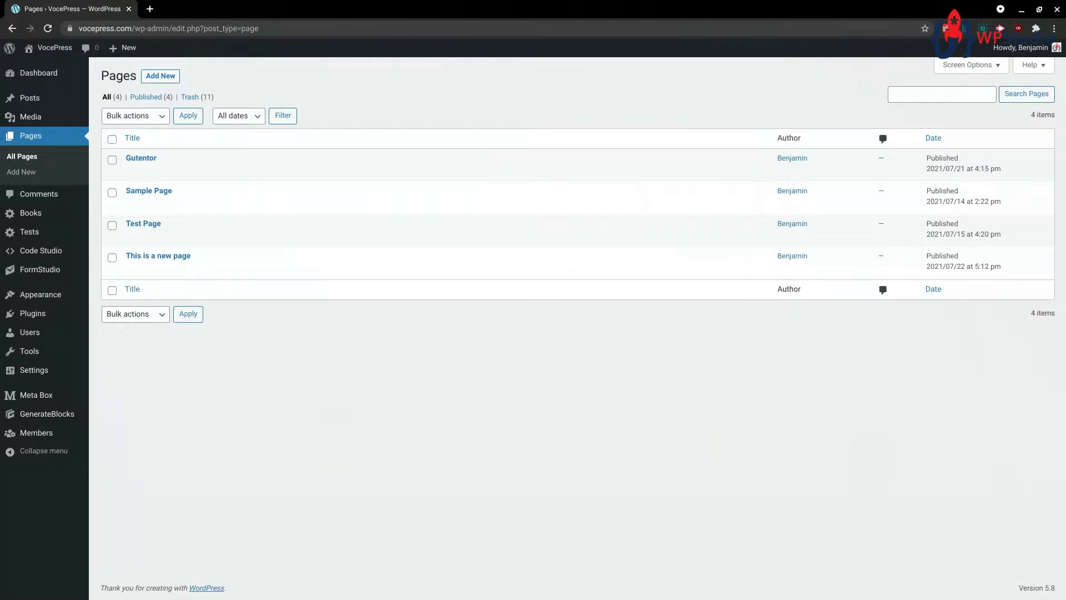
mouse_move(40, 295)
click(113, 326)
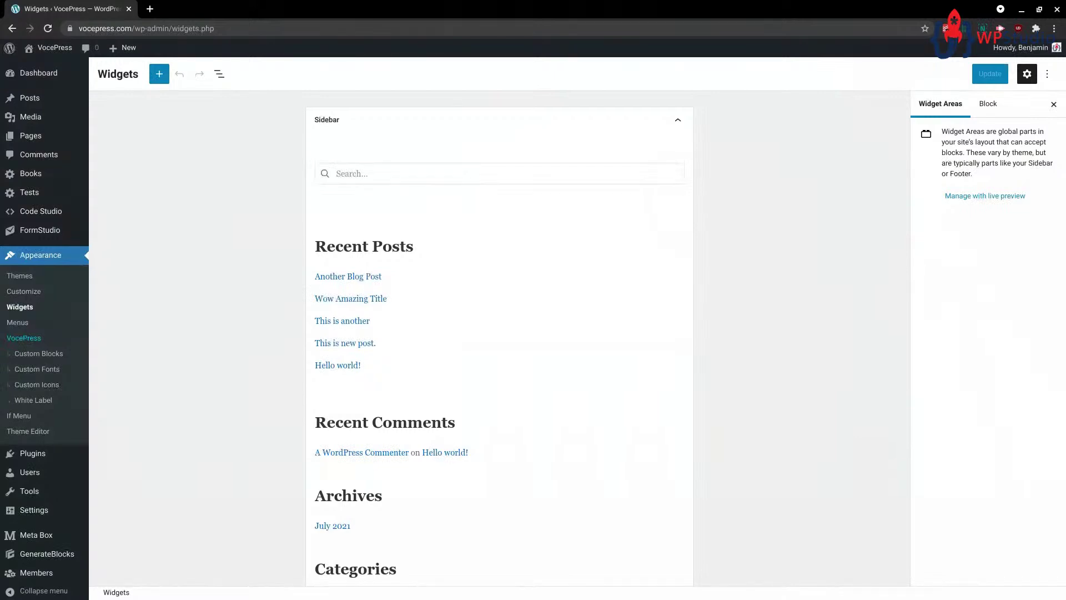
- Review the Sidebar's widgets, collapse and reopen that area to see the other widget areas, and select its Search widget
scroll(574, 305, down, 6)
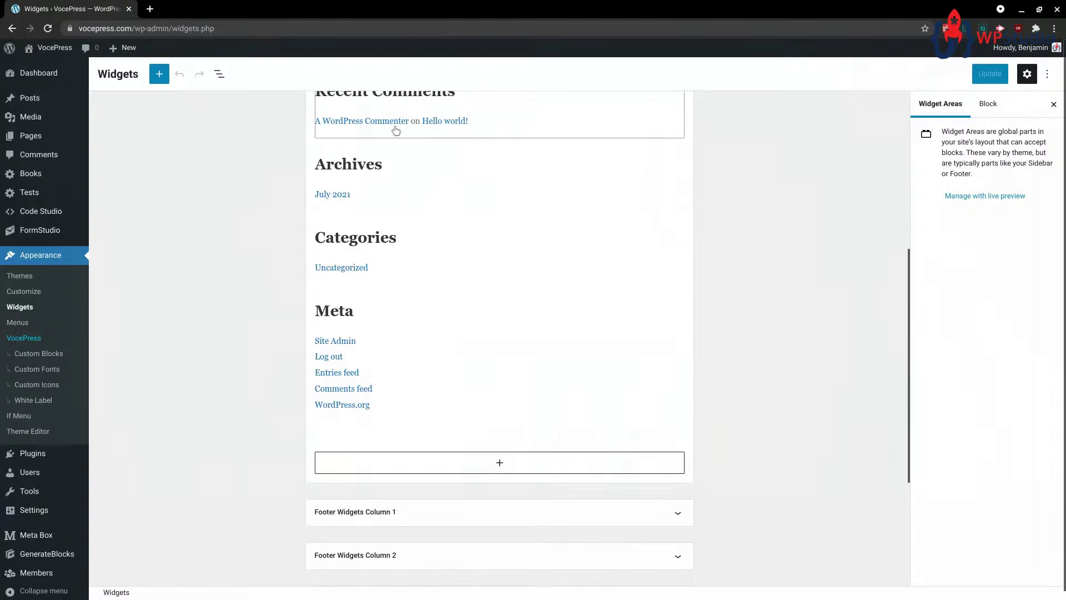
scroll(378, 422, up, 6)
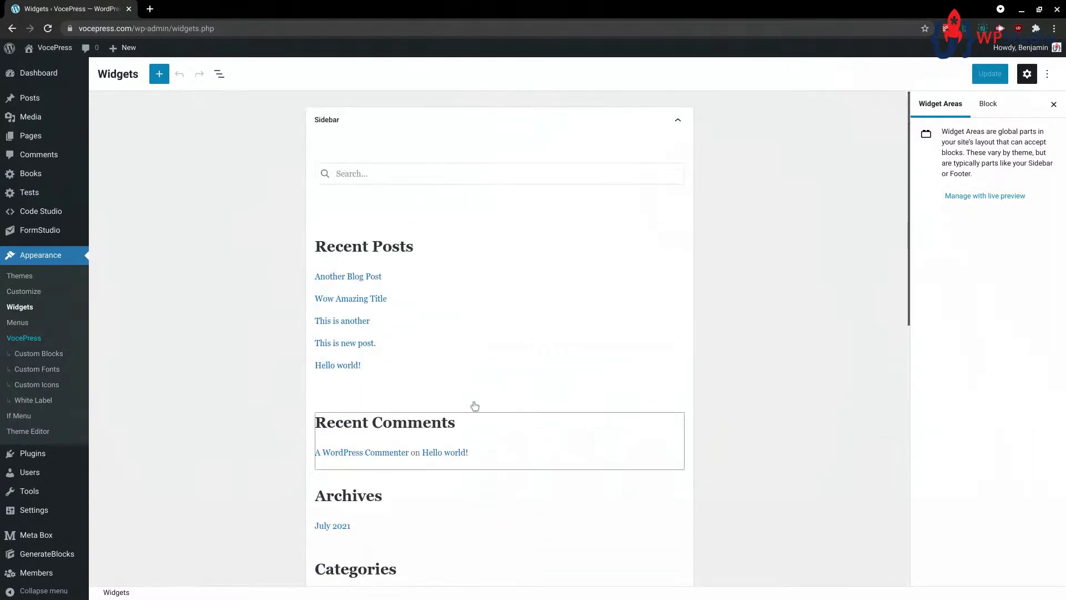
click(678, 127)
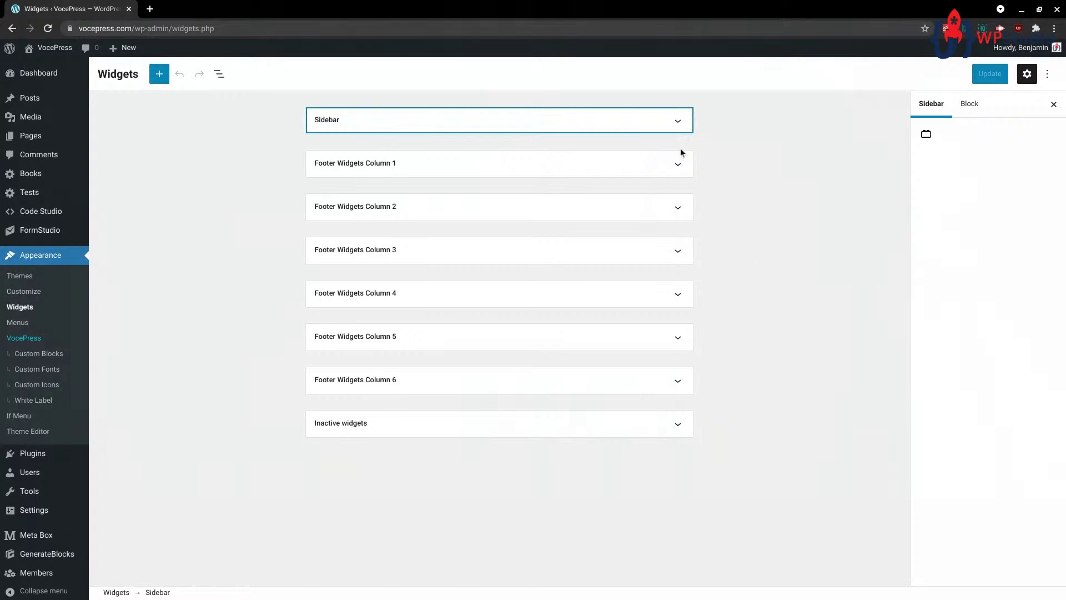
click(678, 120)
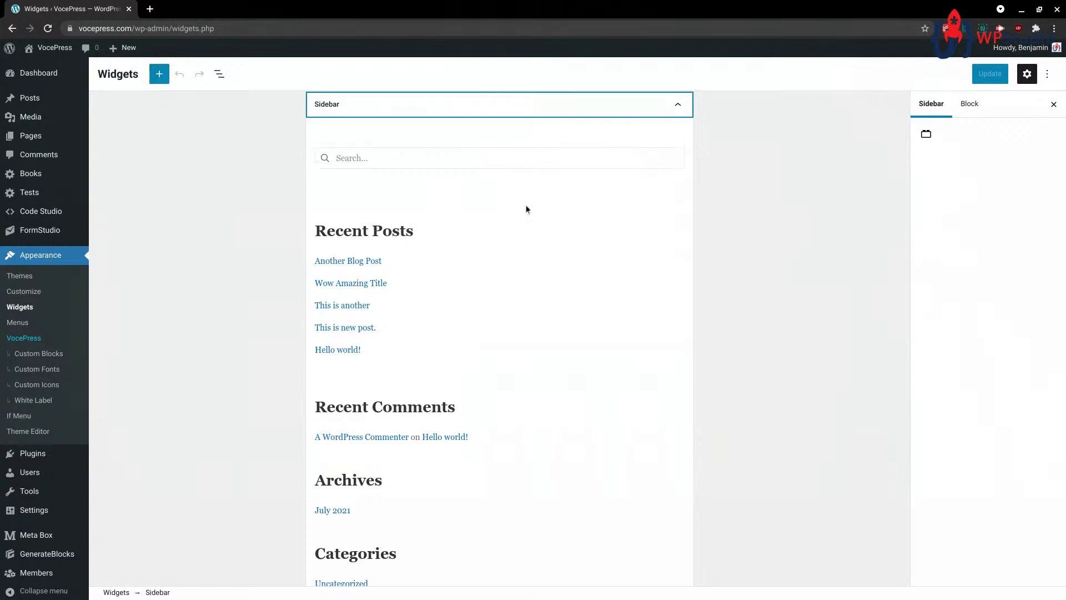
click(508, 189)
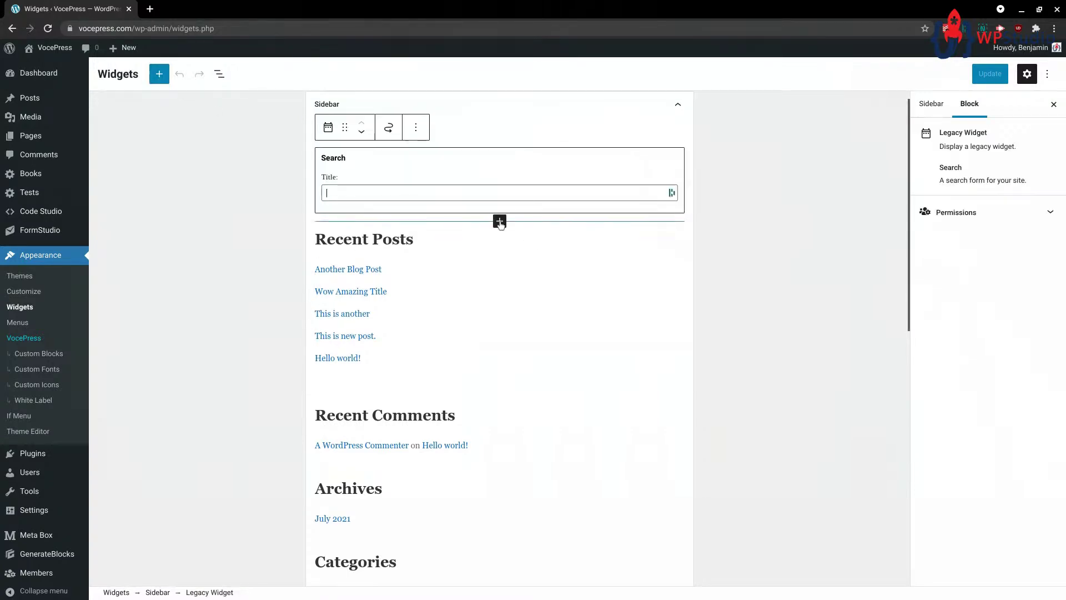
click(823, 255)
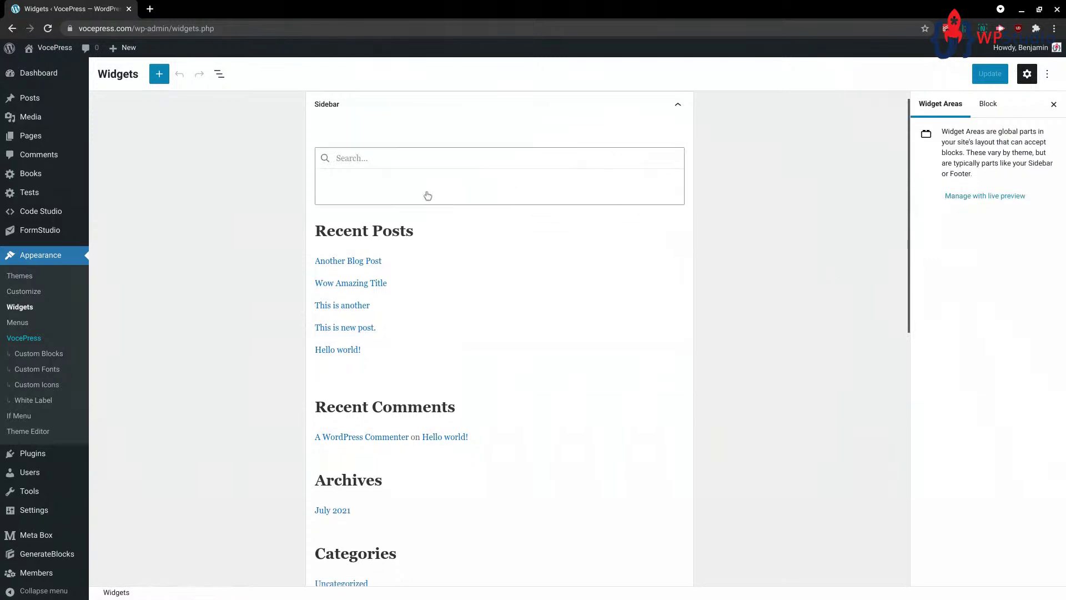
scroll(491, 205, down, 1)
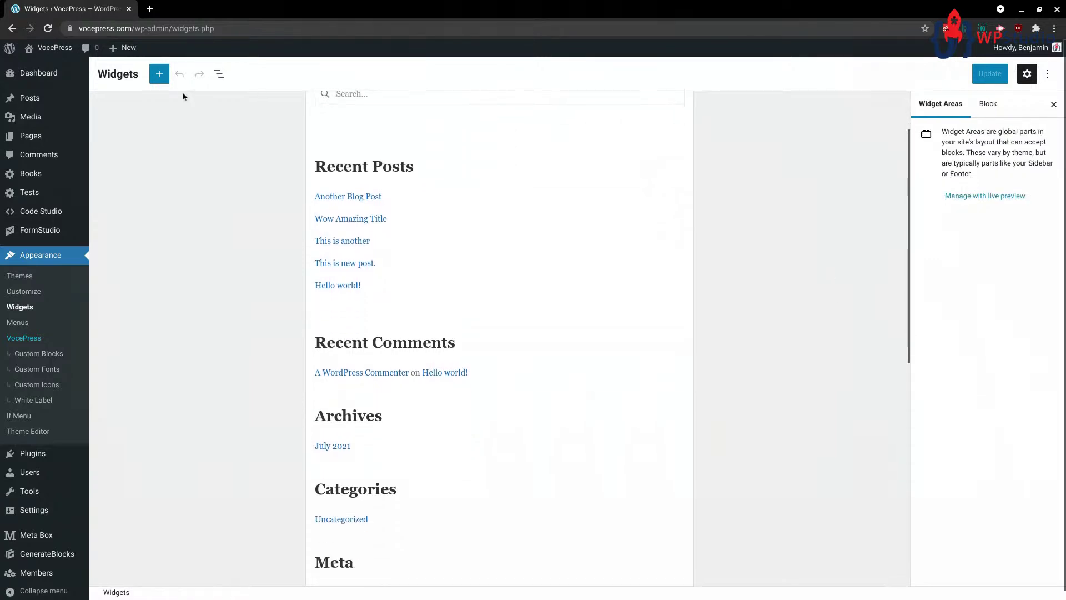
click(159, 74)
scroll(492, 481, down, 3)
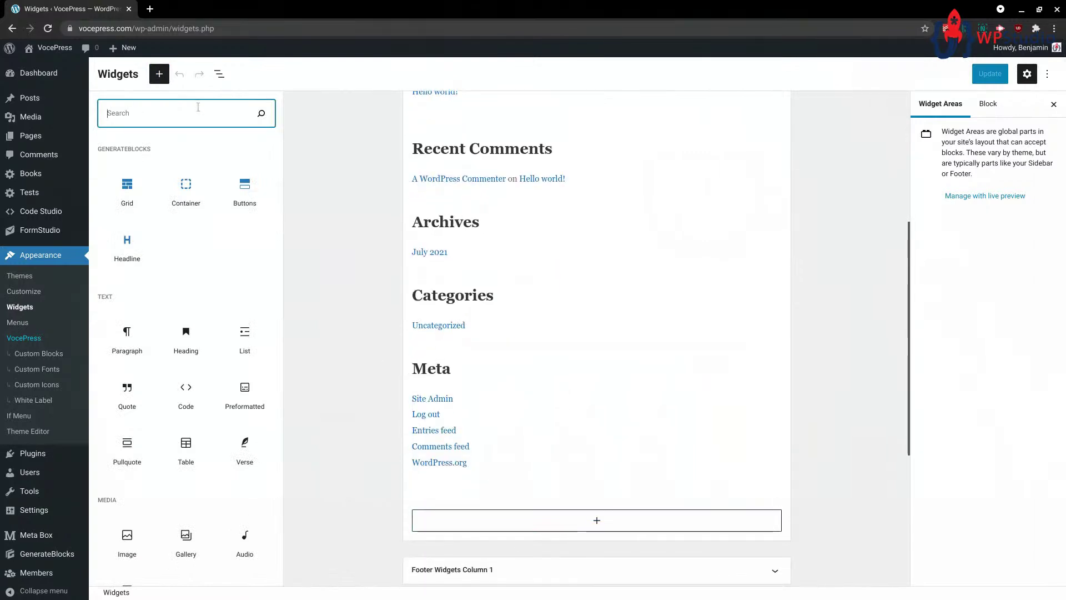
click(158, 74)
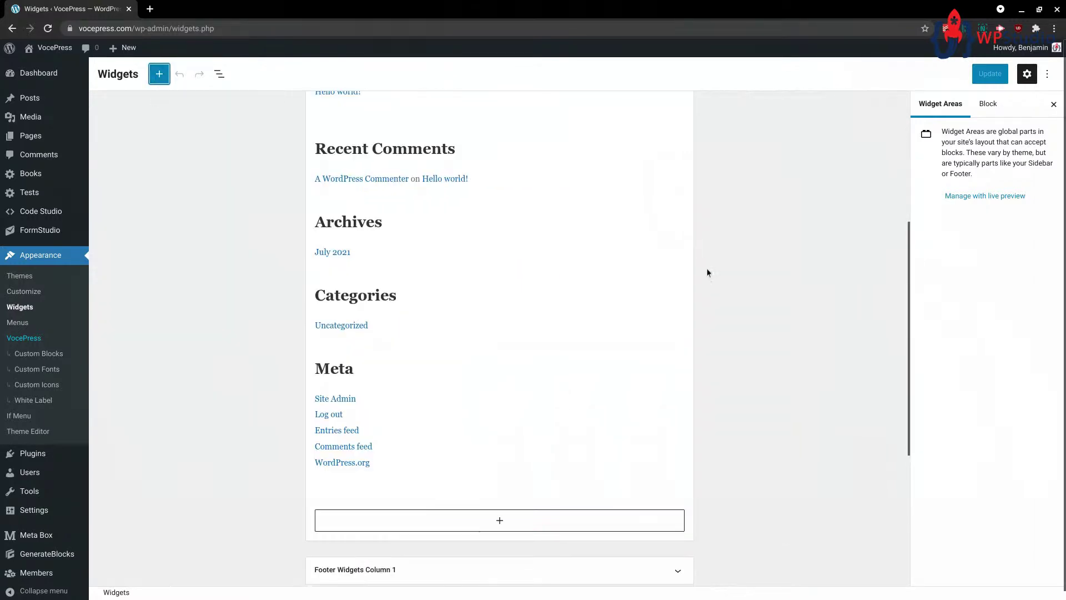
scroll(779, 271, up, 5)
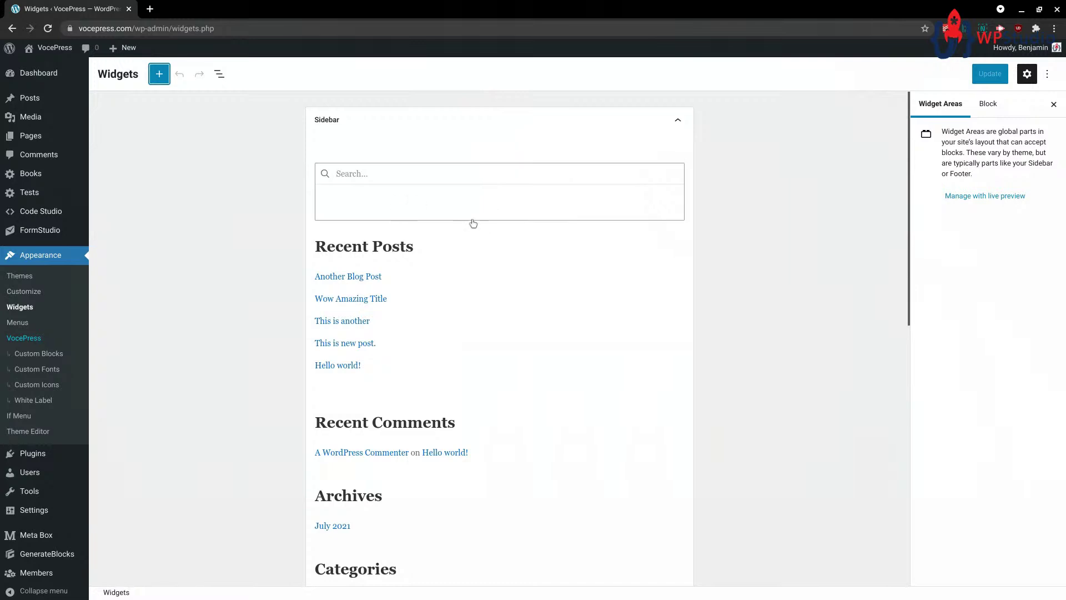
- Open the full block library for the spot below the sidebar's Search widget and look through its categories, especially Widgets
click(504, 205)
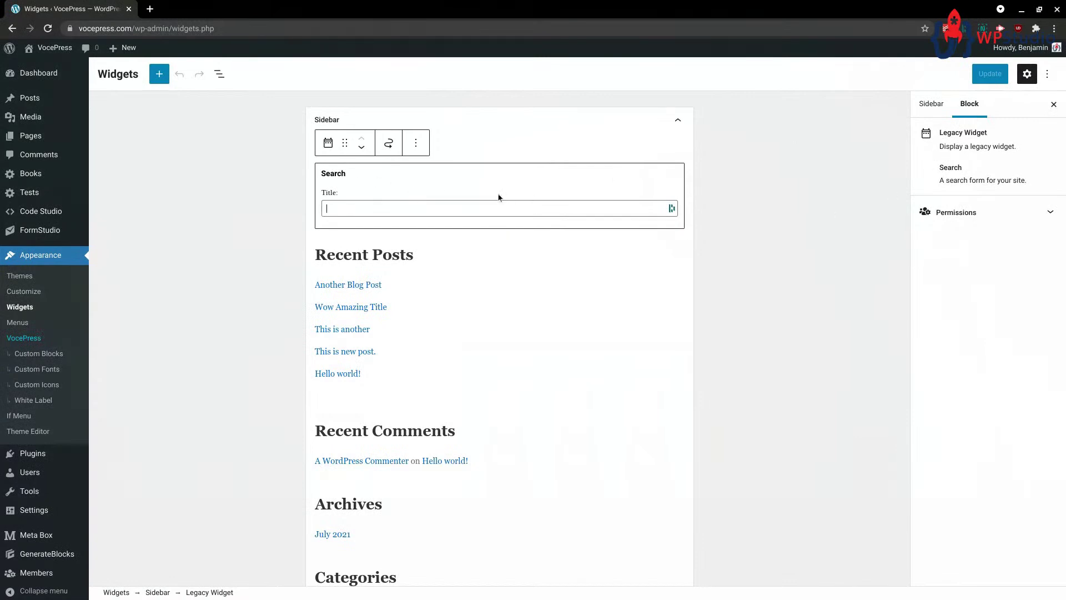
mouse_move(500, 237)
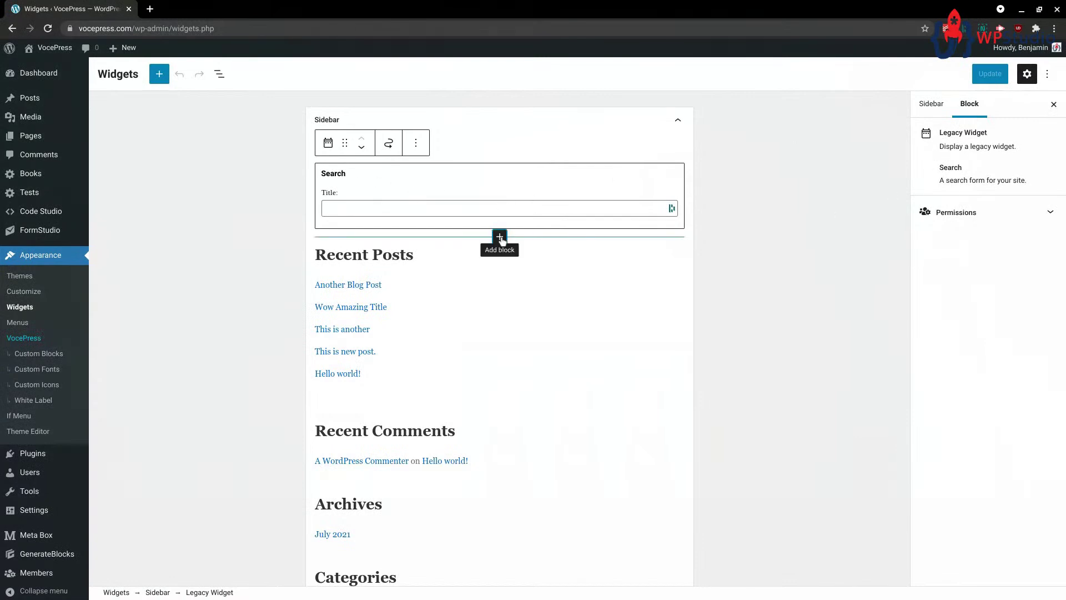
click(500, 237)
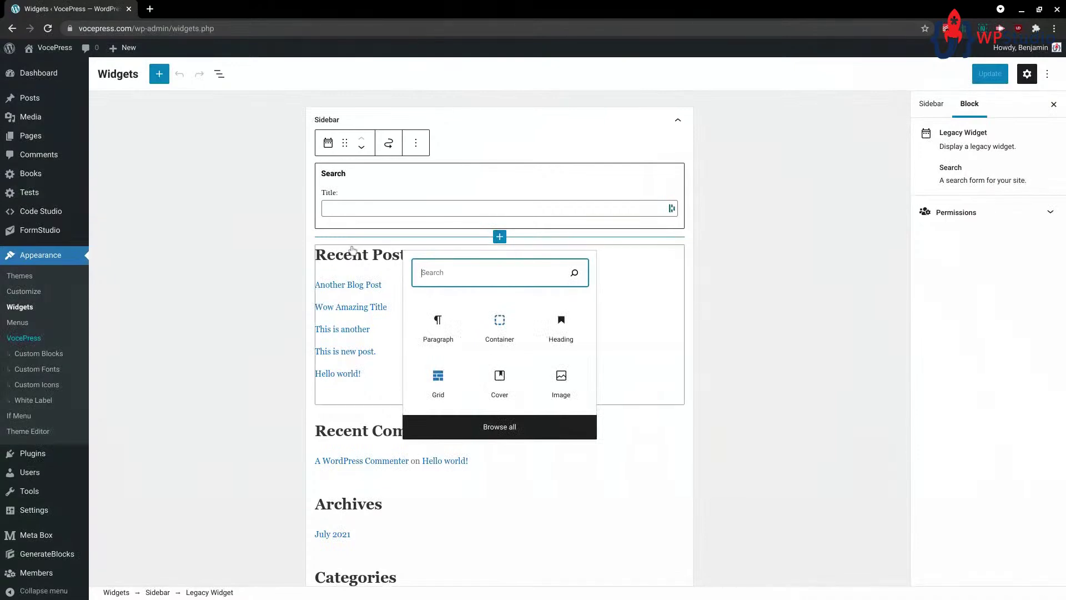
click(501, 427)
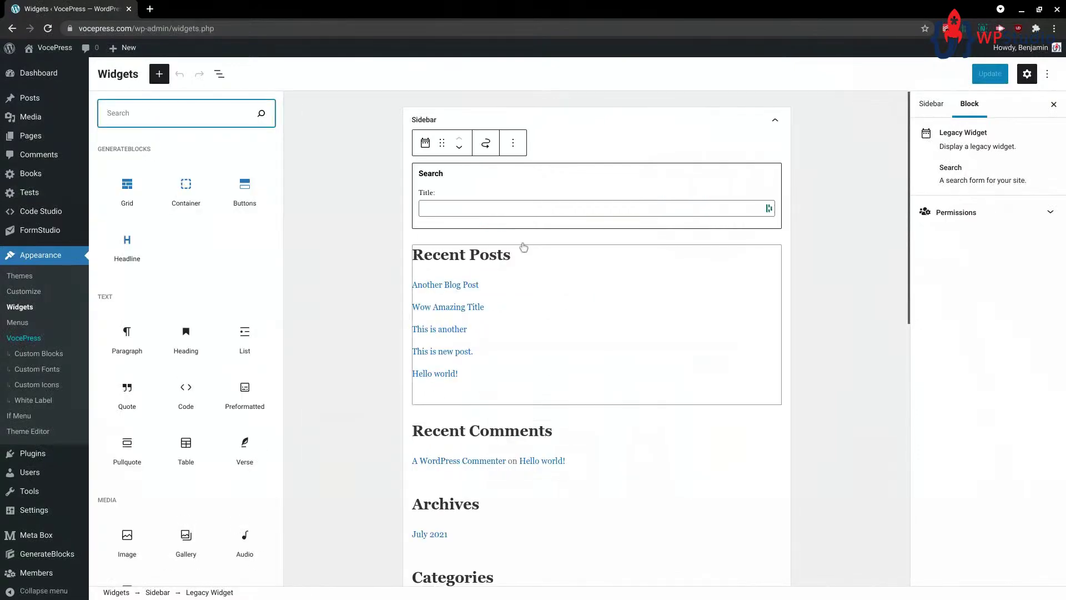
scroll(188, 304, down, 7)
scroll(179, 306, down, 20)
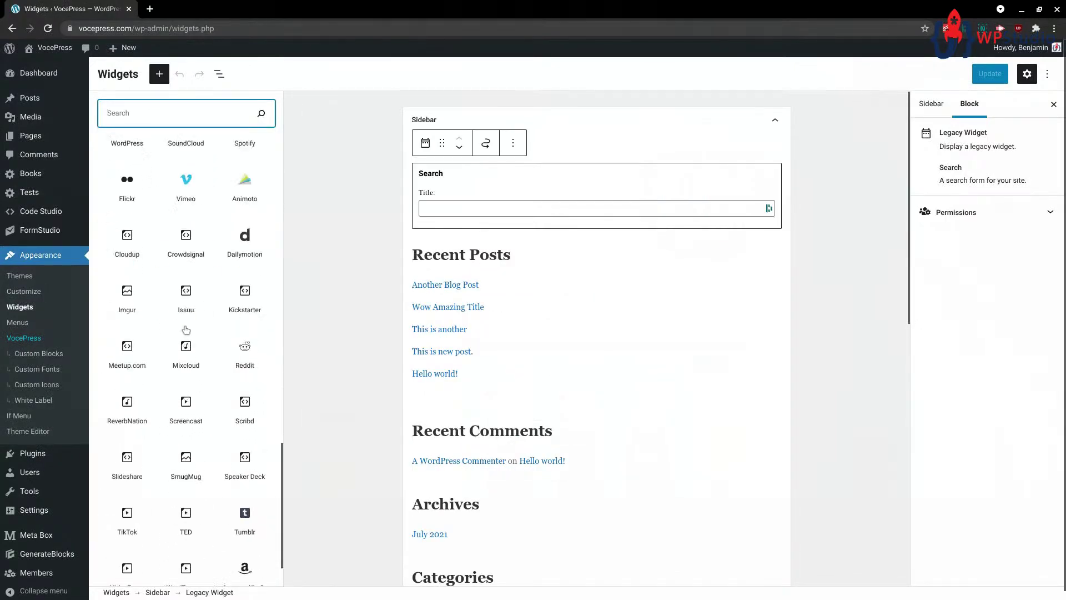
scroll(194, 275, up, 10)
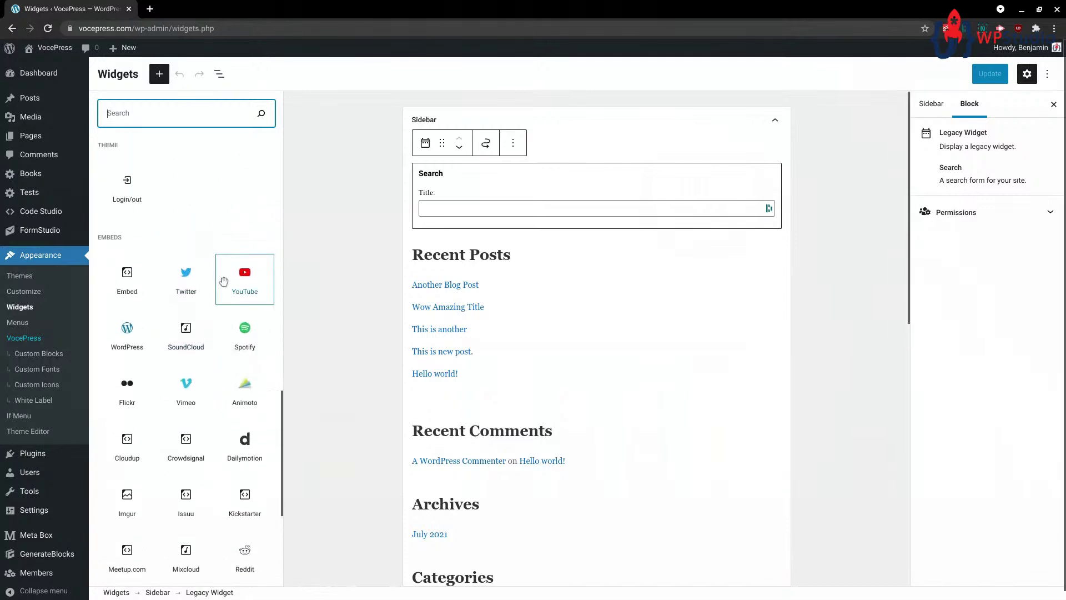
scroll(215, 276, up, 7)
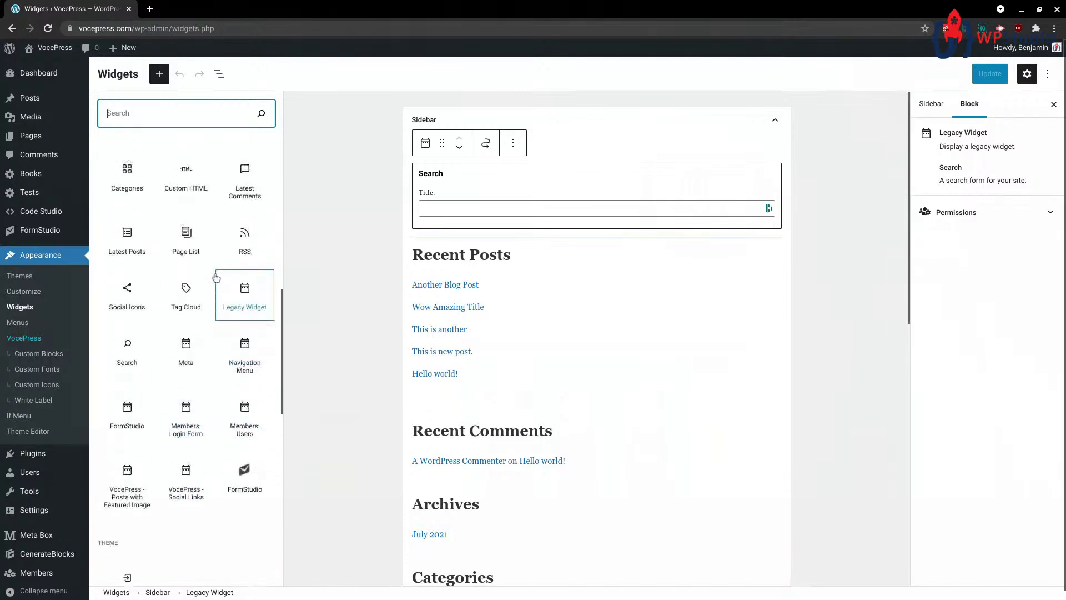
scroll(159, 274, up, 1)
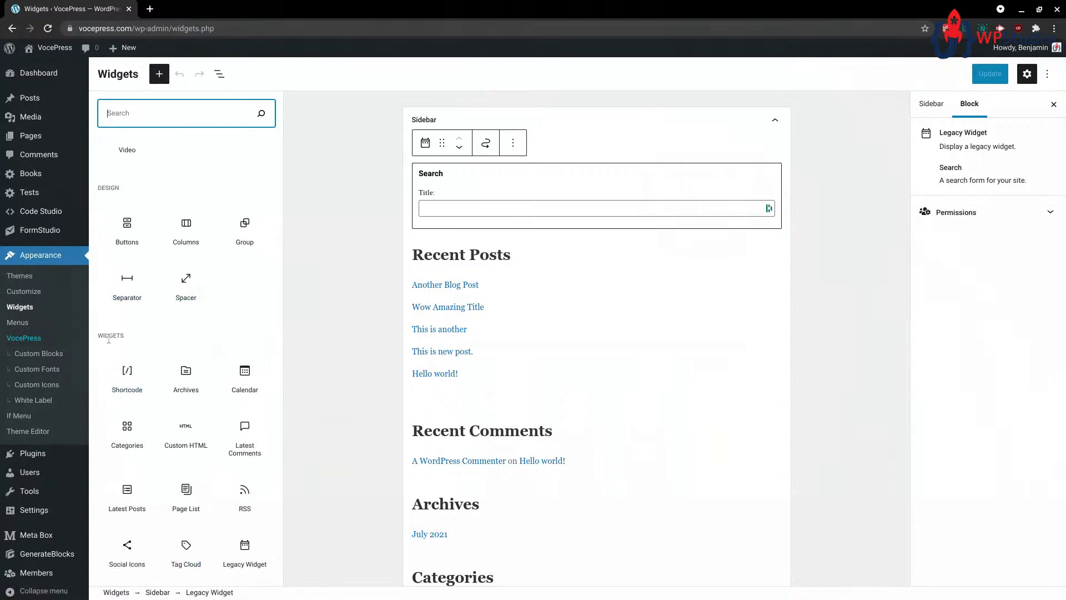
drag(102, 335, 133, 337)
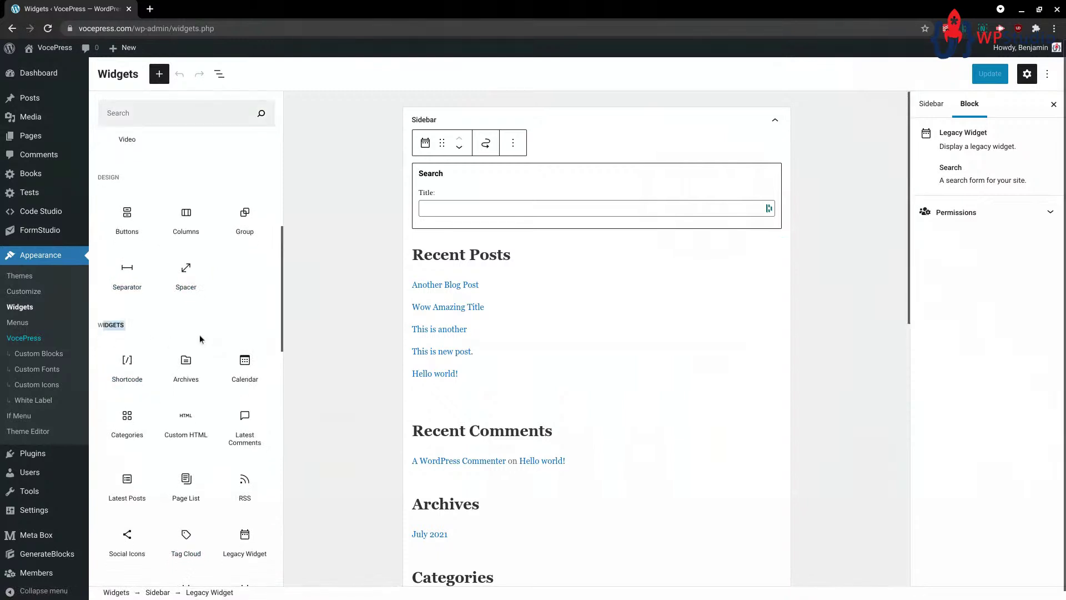
scroll(196, 335, down, 3)
scroll(194, 389, down, 1)
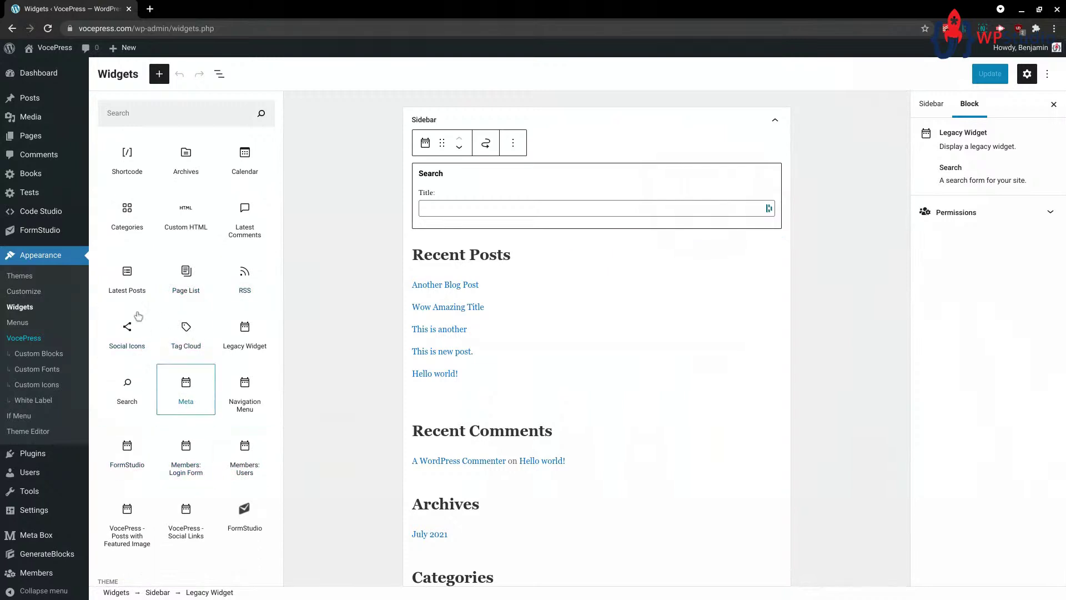
- Insert a Latest Posts block below the Search widget in the Sidebar area and look over its block settings
click(135, 278)
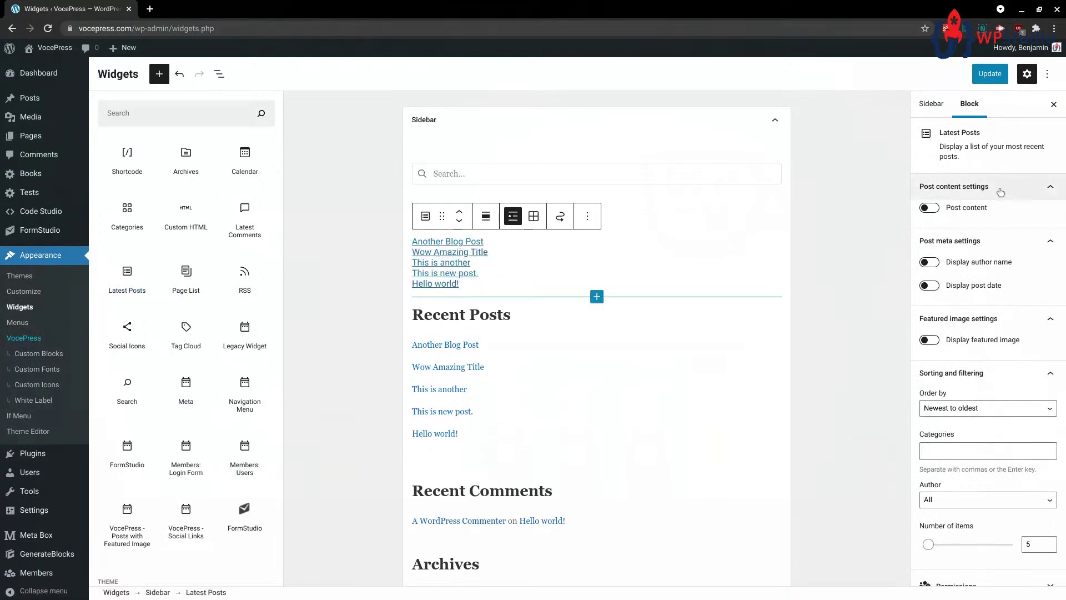
scroll(978, 311, down, 2)
scroll(982, 328, up, 2)
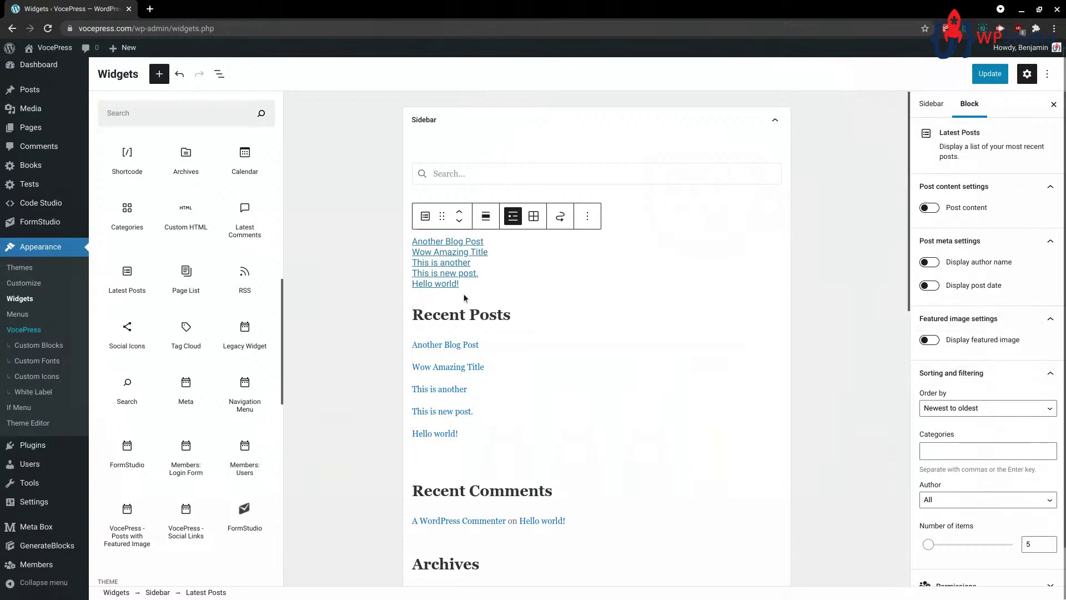
click(840, 221)
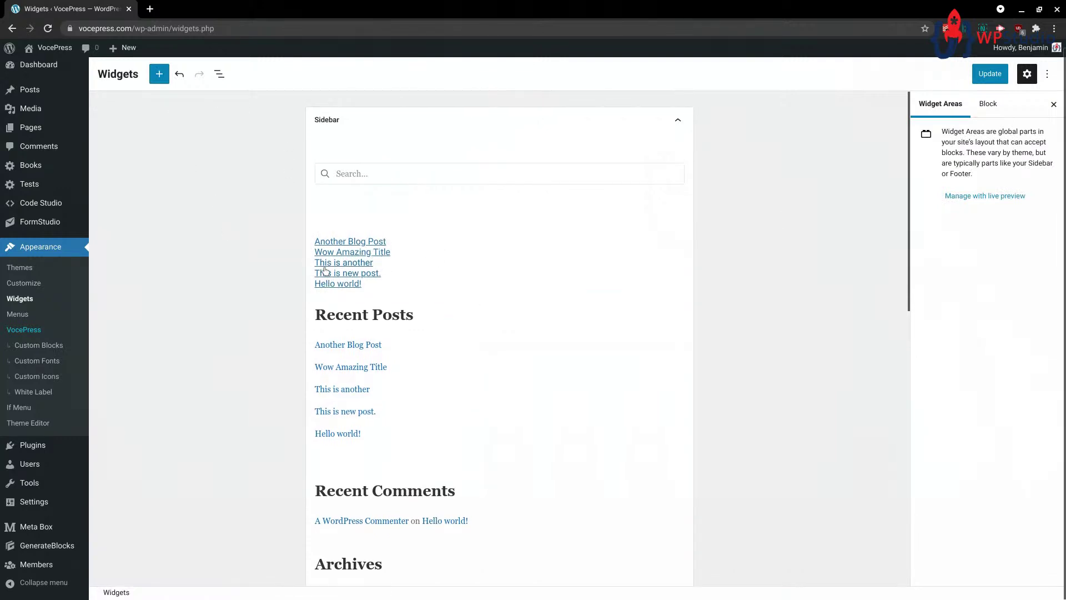
mouse_move(17, 169)
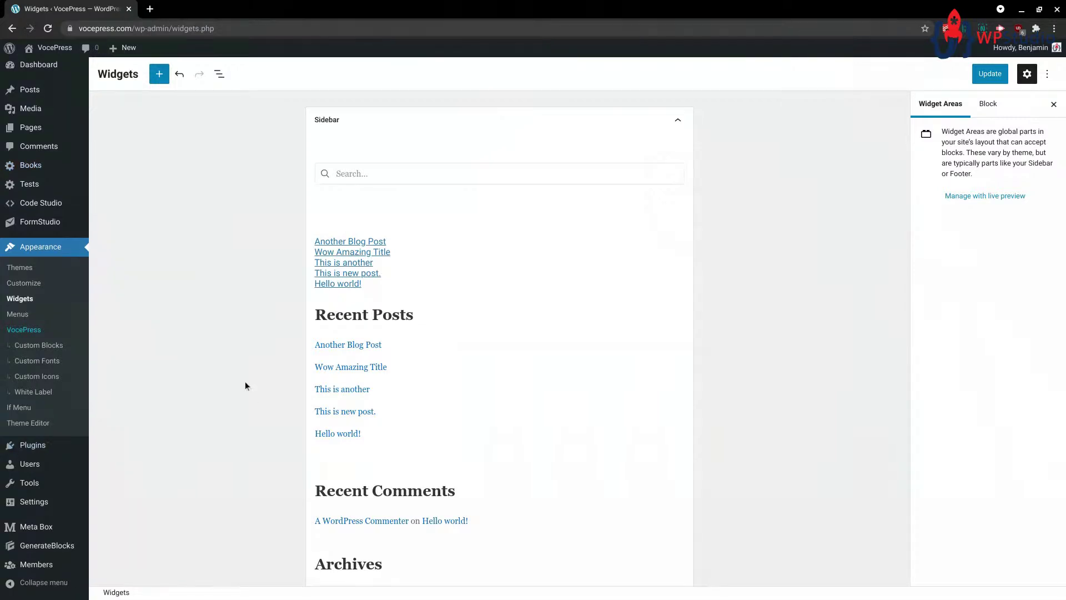
scroll(240, 438, down, 5)
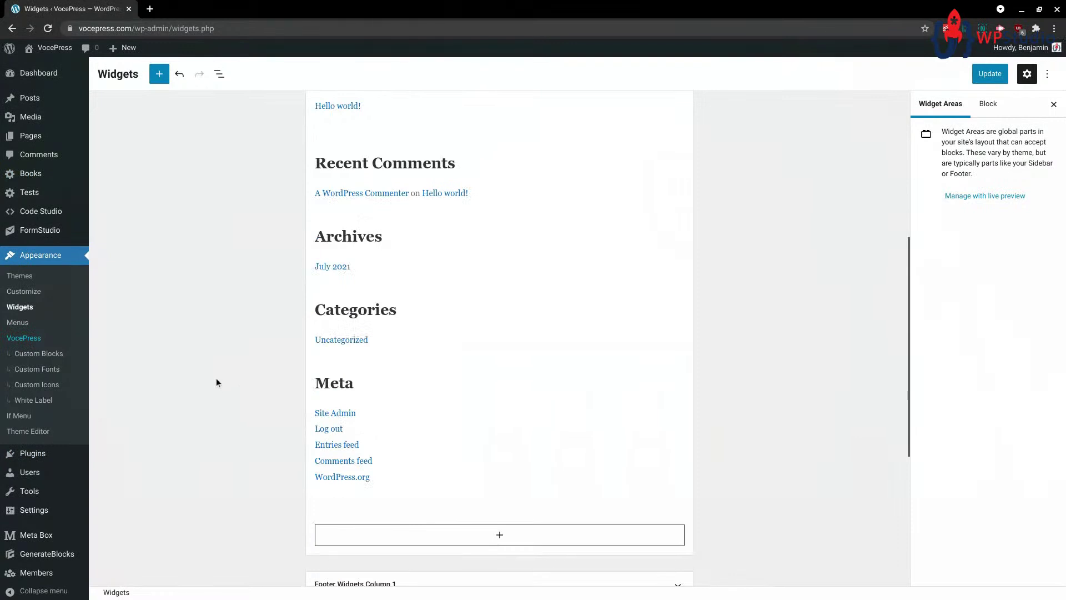
scroll(215, 378, up, 1)
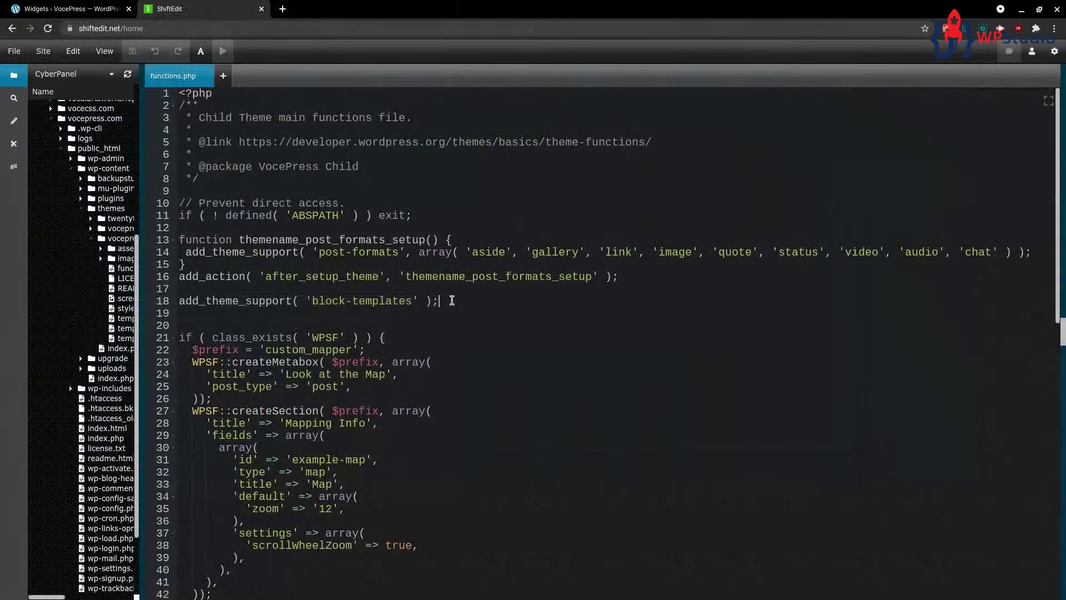
- In ShiftEdit's functions.php, add the line remove_theme_support( 'widgets-block-editor' ); below the block-templates support line
key(Return)
key(Return)
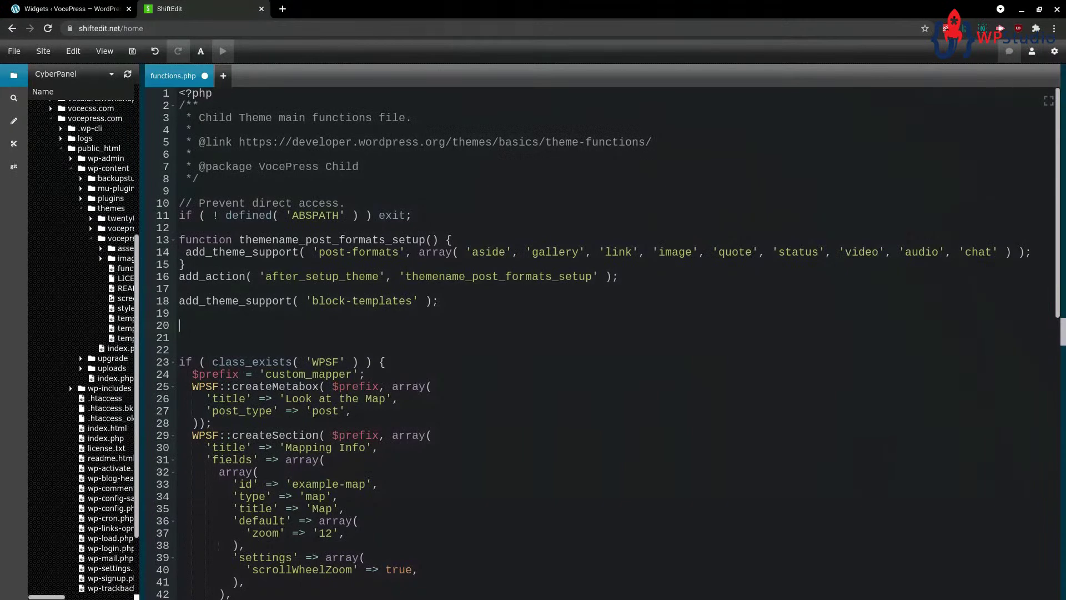
text(remove)
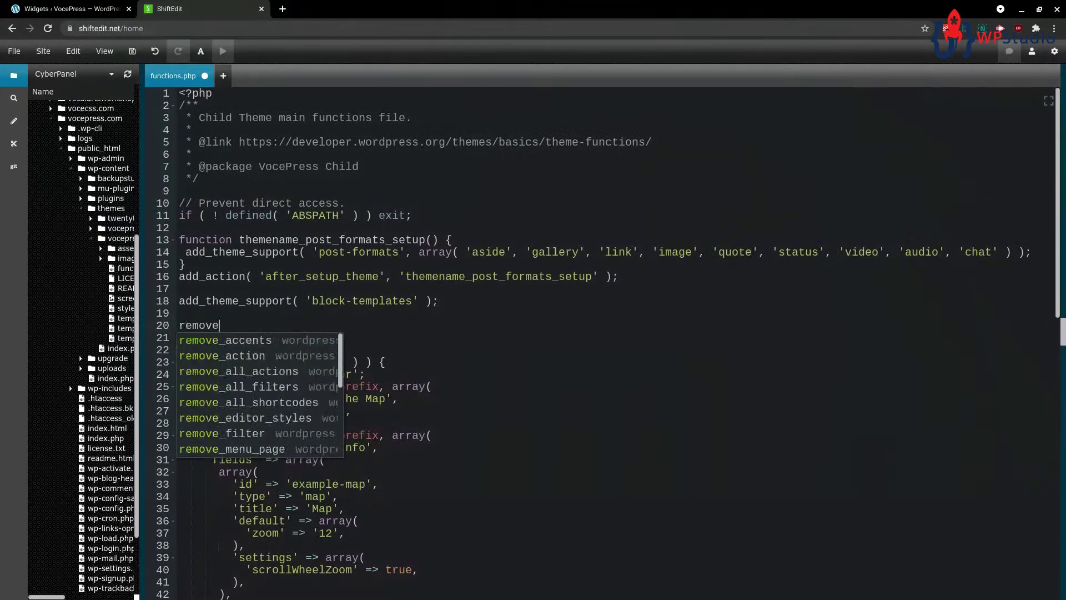
text(_theme_support( ')
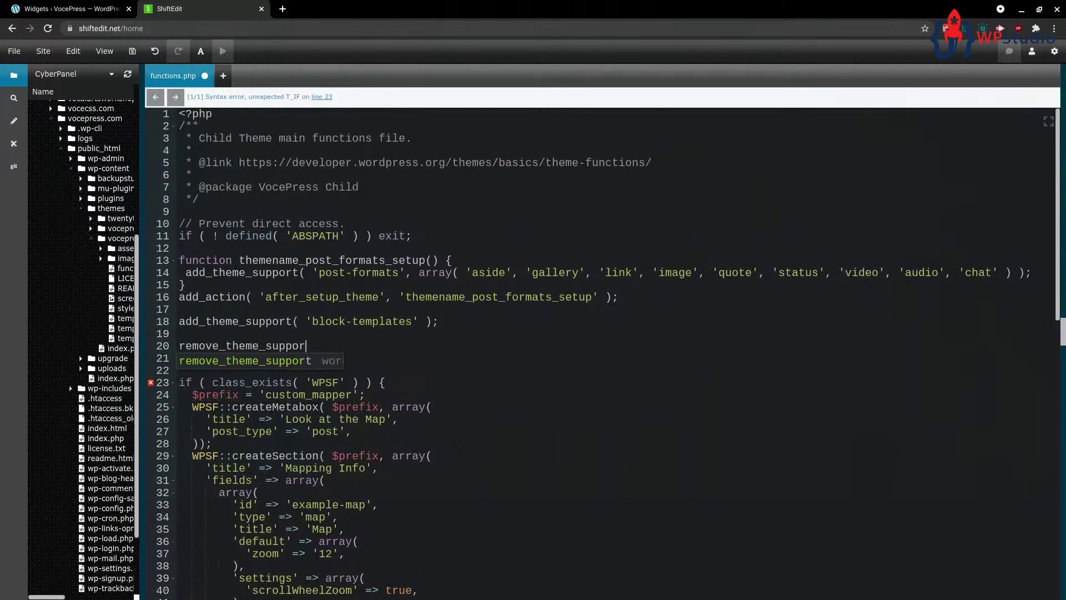
text(dgets-)
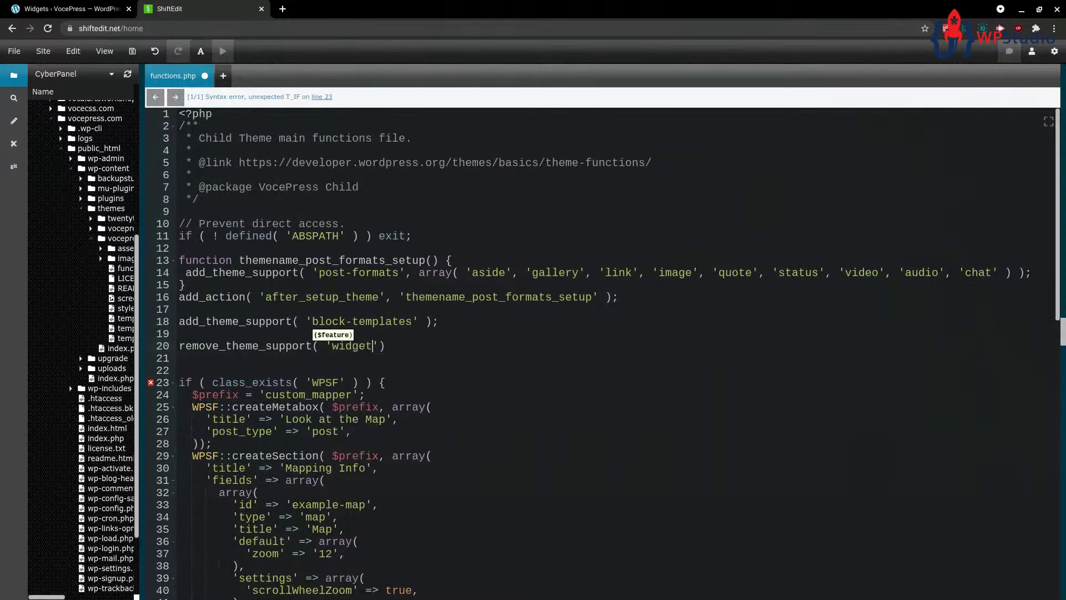
text(block-editor' );)
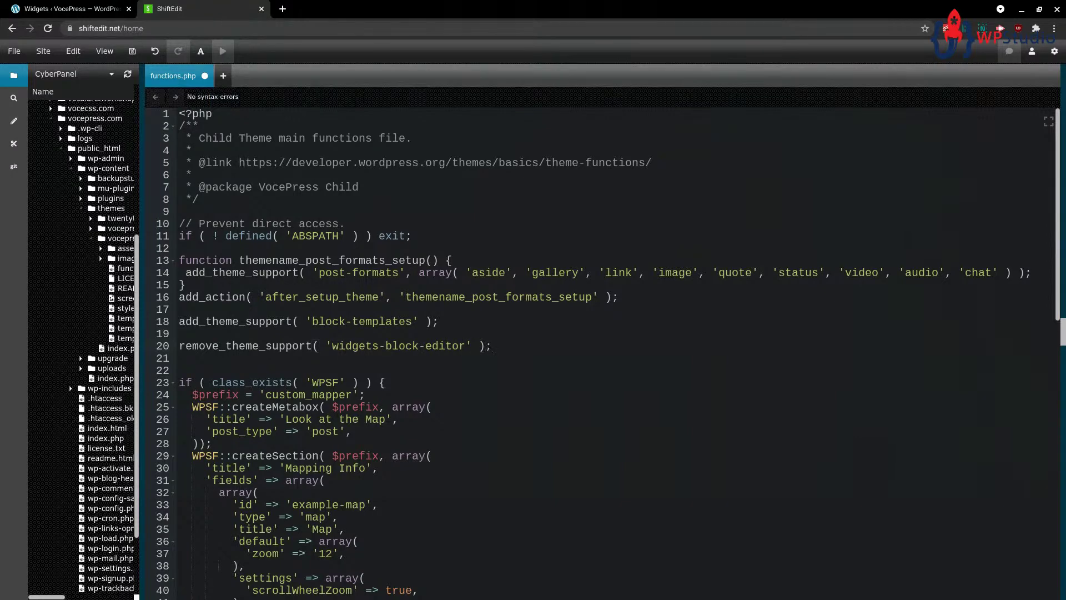
- Switch back to WordPress, reload the Widgets page discarding unsaved changes, and check the editor's settings and options
click(67, 9)
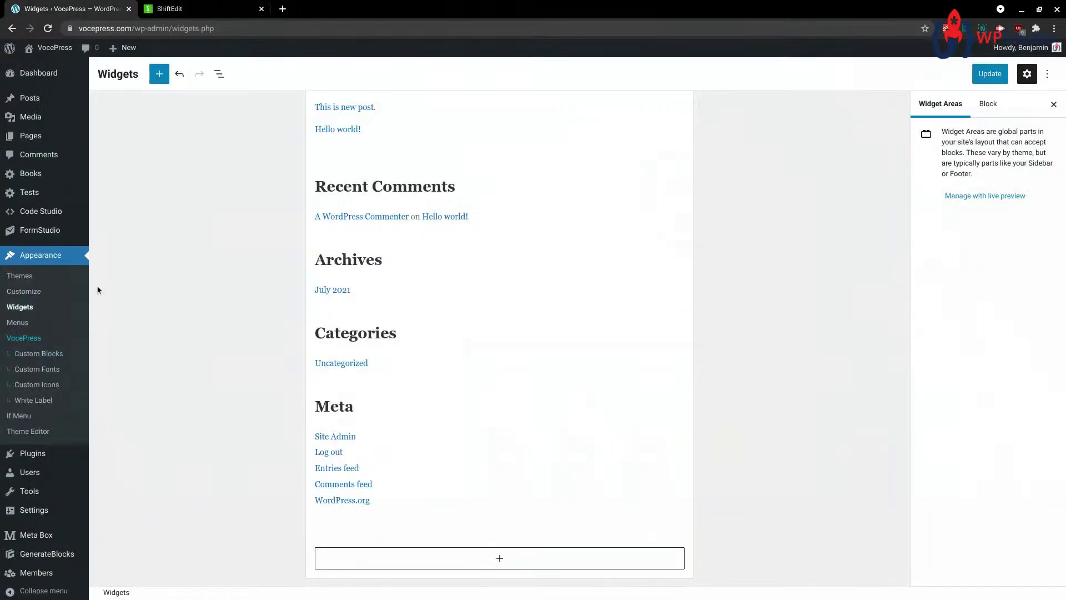
click(20, 306)
click(627, 90)
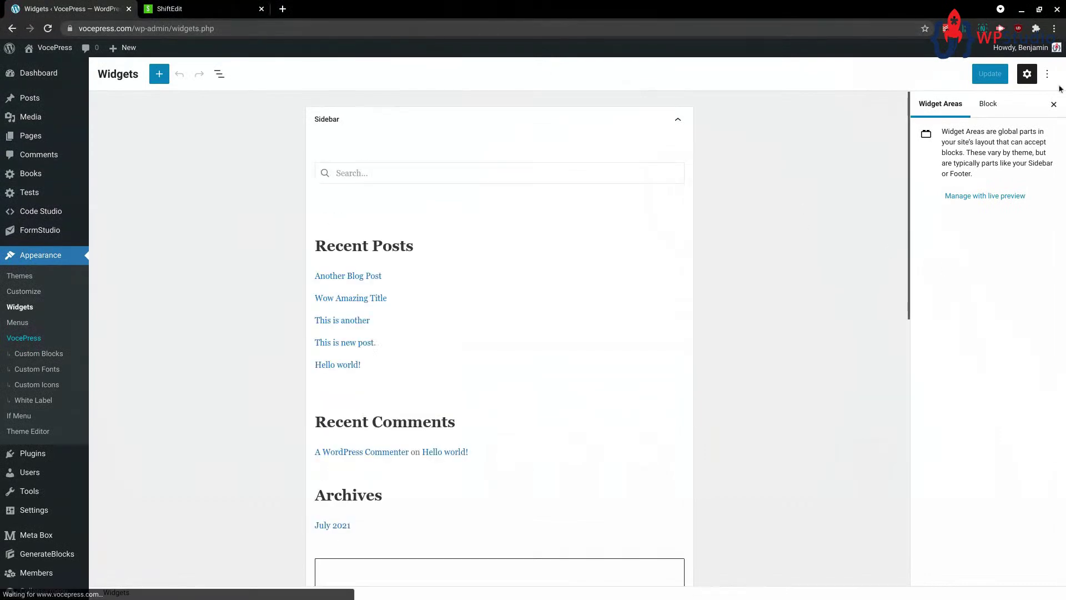
click(1028, 76)
click(1027, 76)
click(1048, 77)
click(1049, 81)
click(1049, 81)
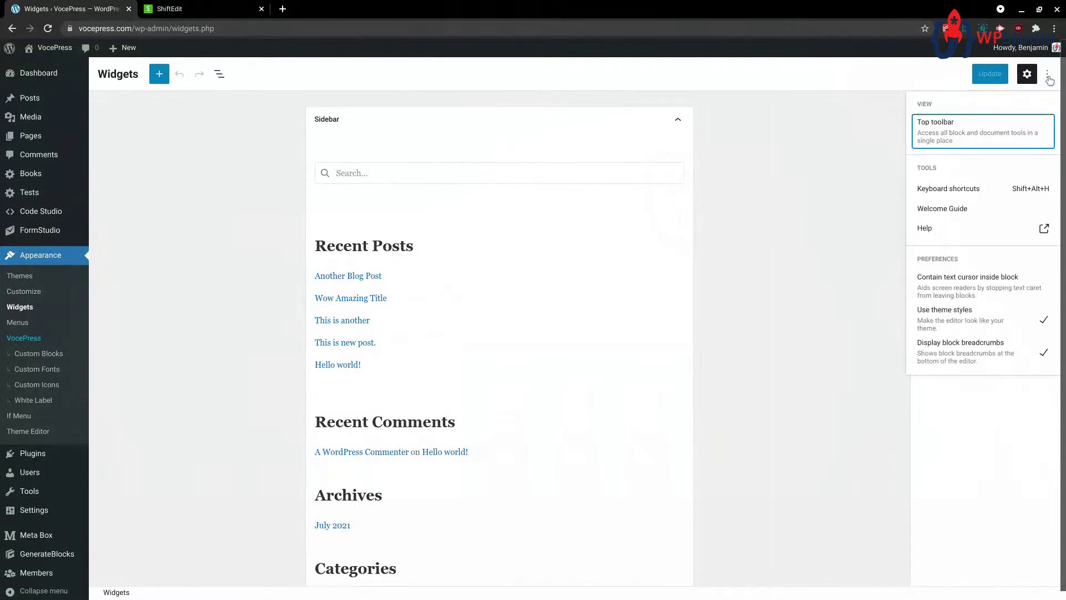
click(1048, 80)
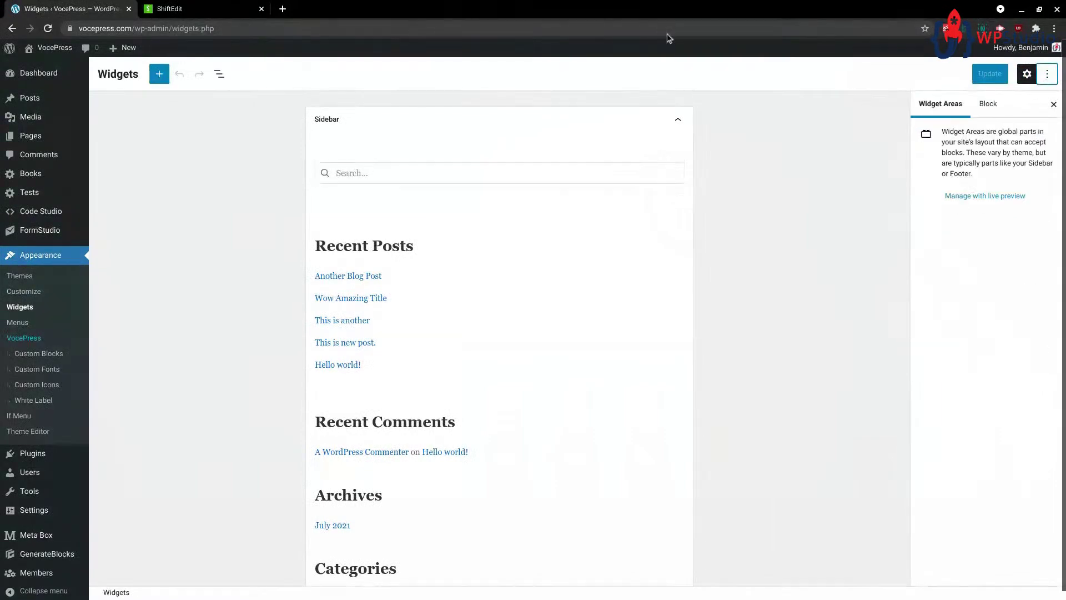
- In ShiftEdit's functions.php, add add_filter( 'use_widgets_block_editor', '__return_false' ); below the remove_theme_support line, save the file, and reload WordPress's Widgets page
click(188, 17)
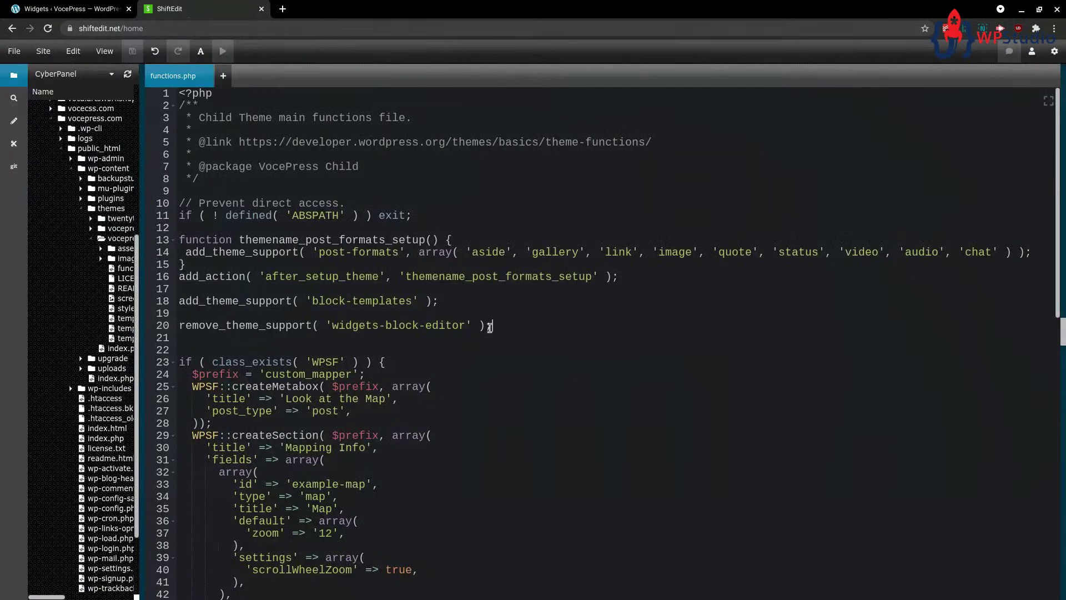
click(508, 326)
key(Return)
text(add_f)
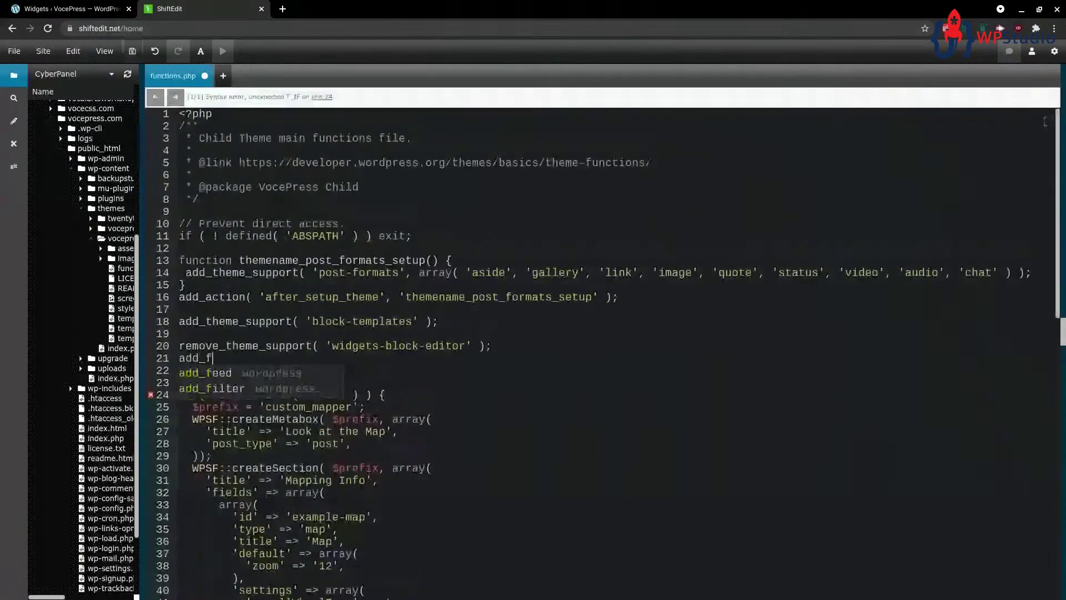
text(ilter( 'use_widgets)
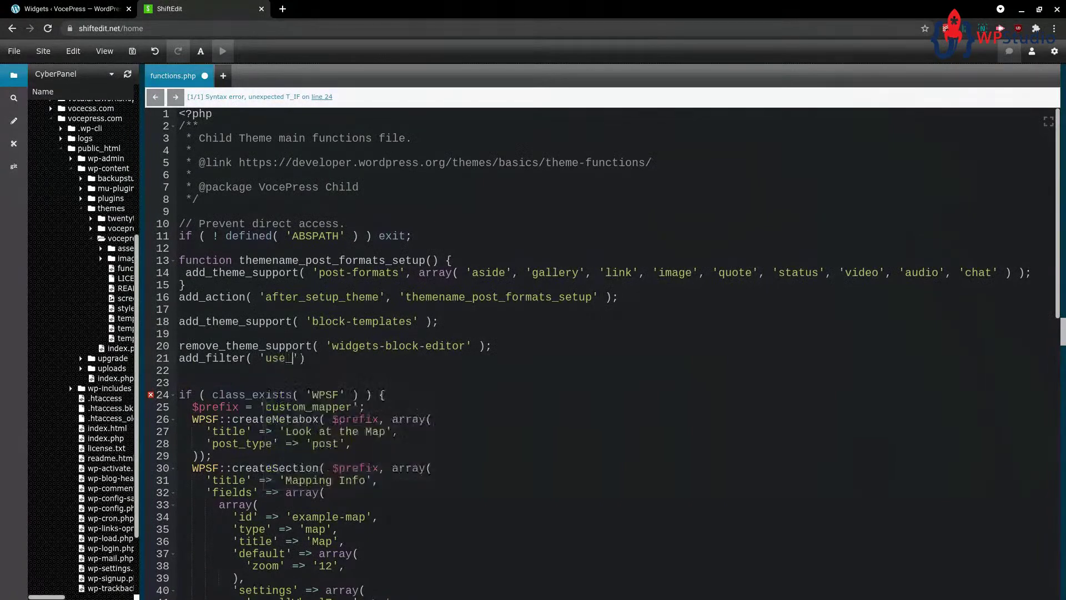
text(_block_editor)
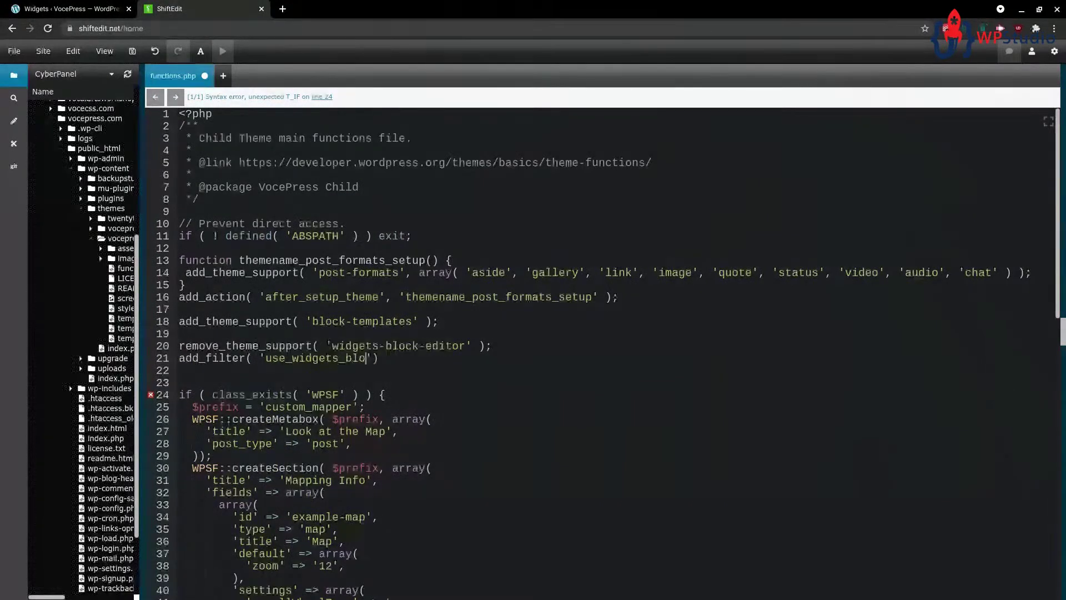
text(', )
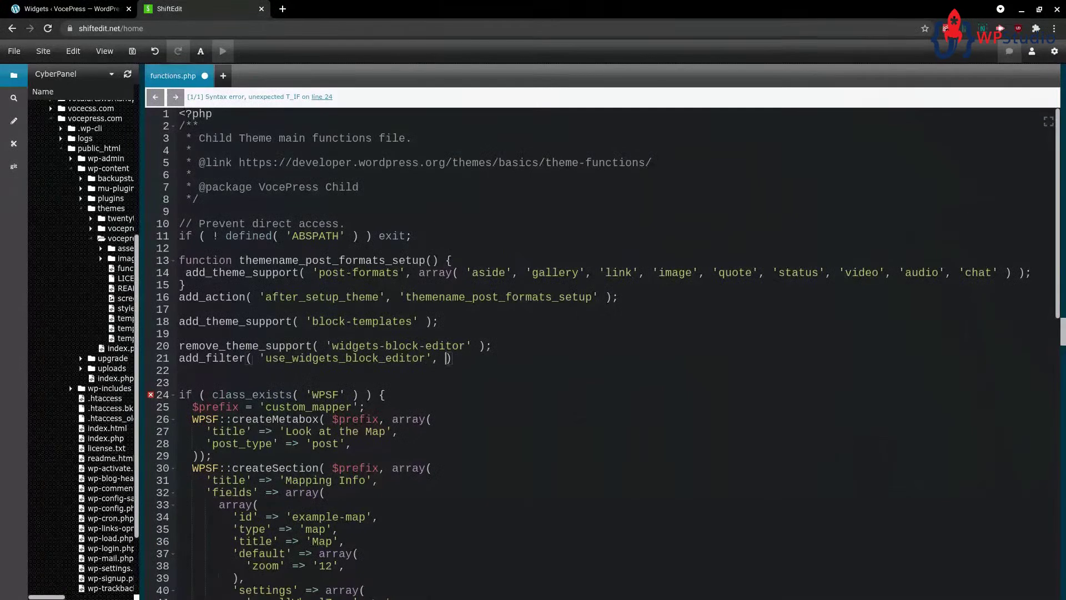
text('__)
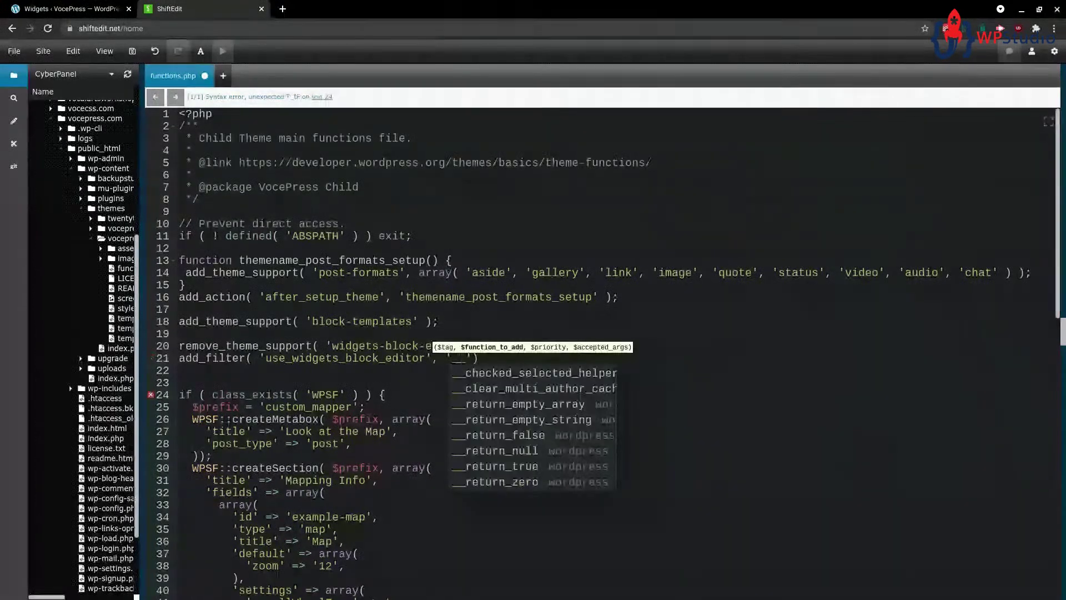
text(return_)
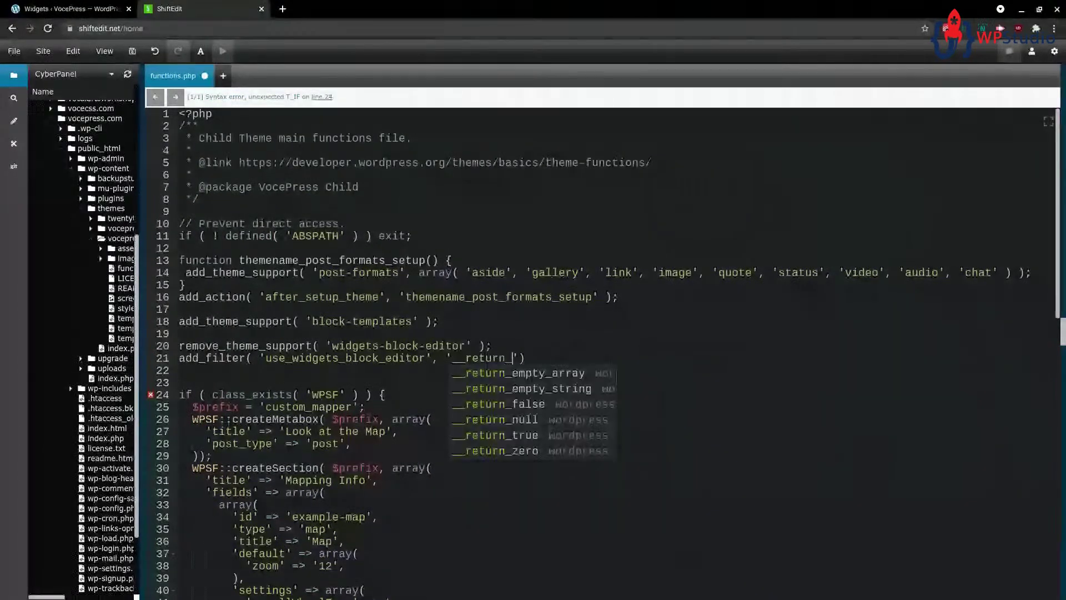
text(false)
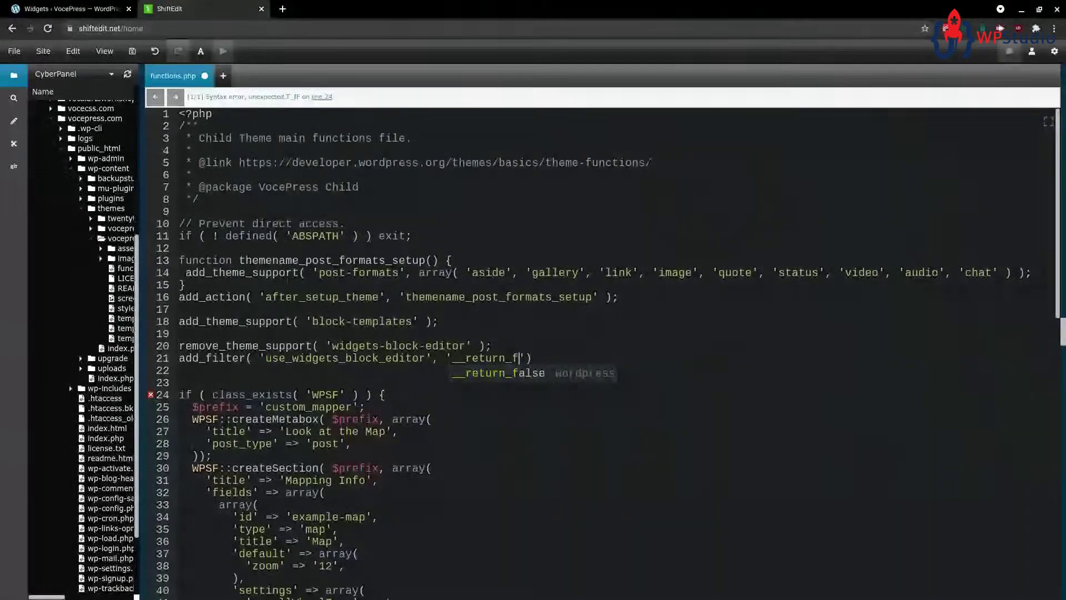
text(')
key(End)
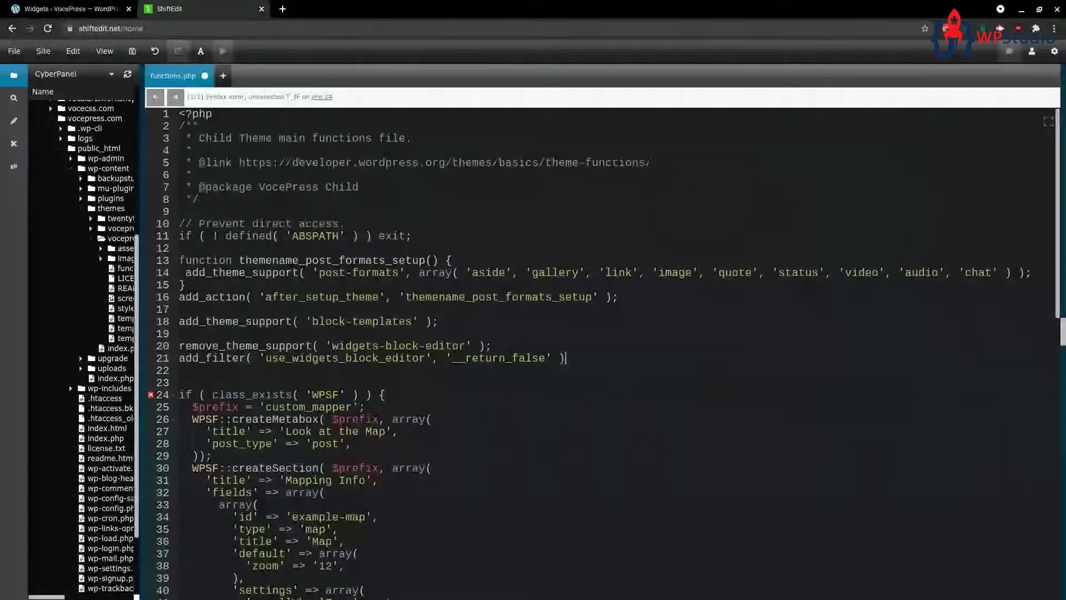
text(;)
key(ctrl+s)
click(34, 15)
click(47, 29)
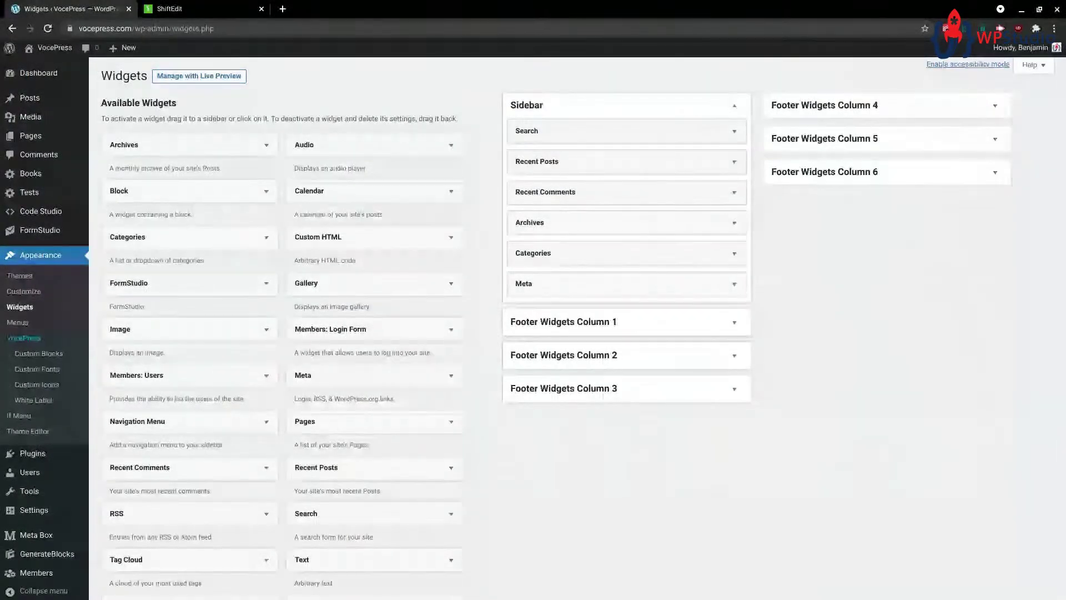
- Back in ShiftEdit, delete the remove_theme_support and add_filter lines for the widgets block editor from functions.php and save the file
click(177, 10)
drag(578, 344, 159, 325)
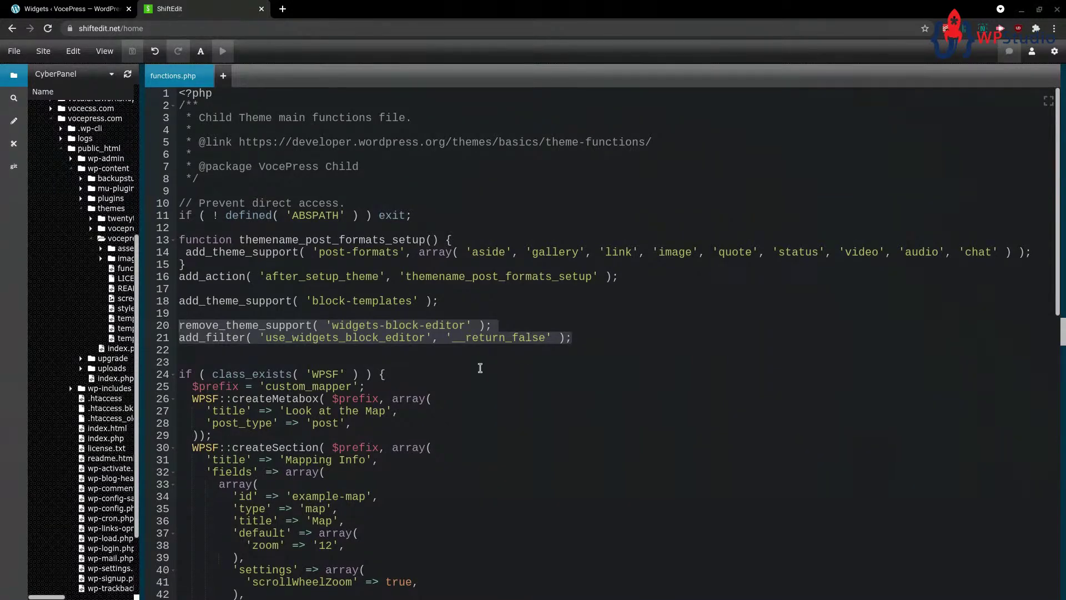
click(117, 8)
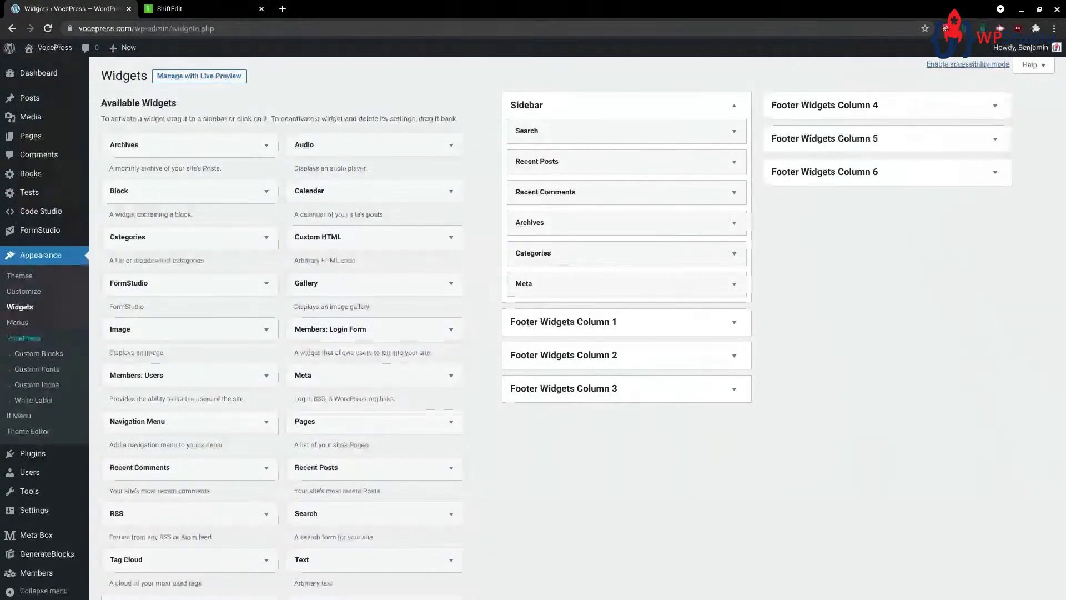
key(ctrl+Tab)
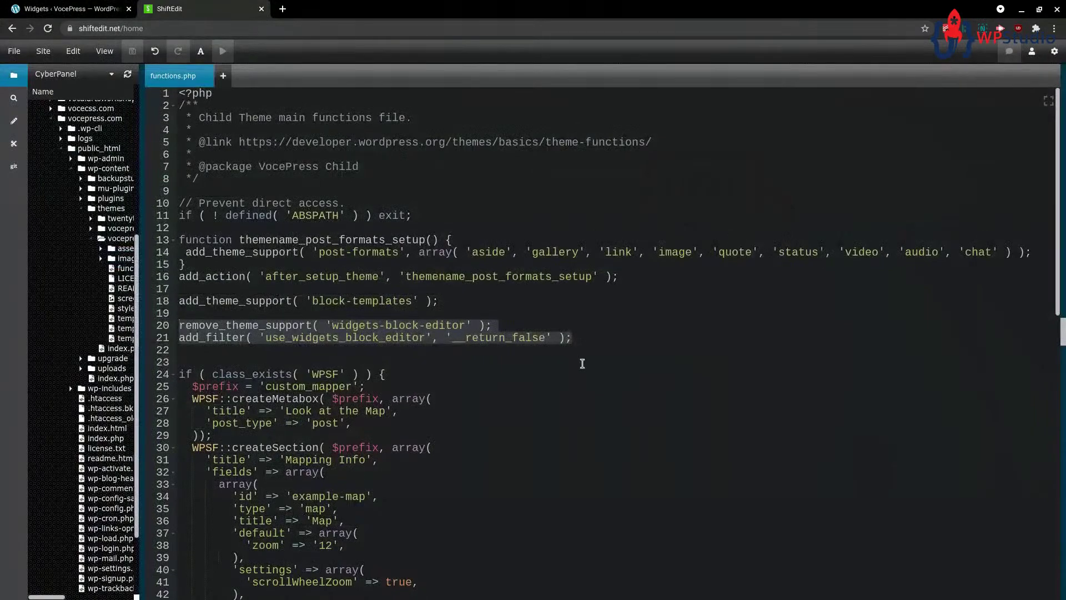
key(BackSpace)
key(BackSpace)
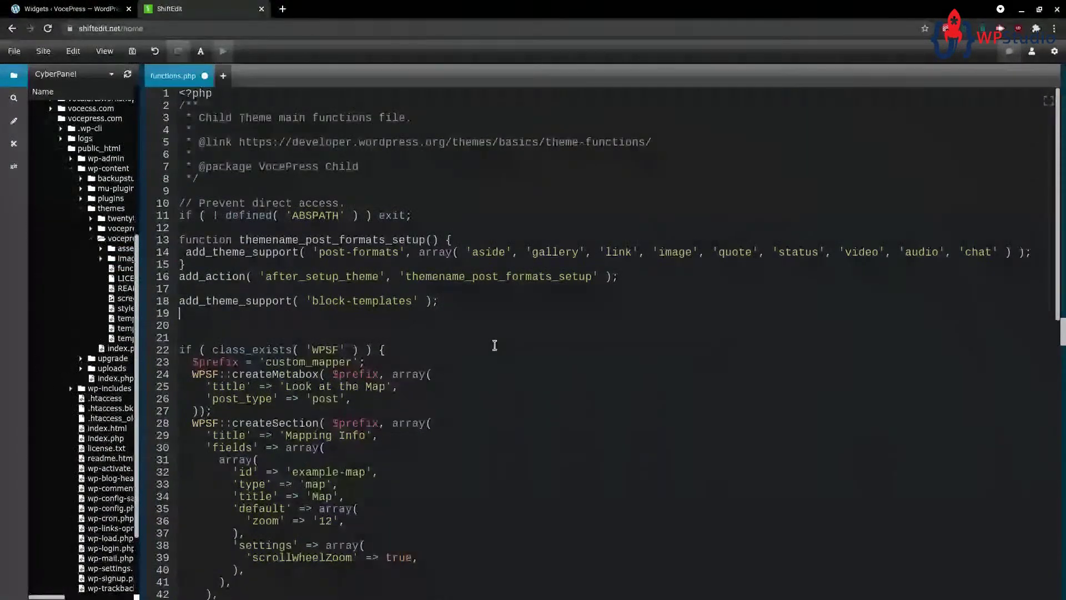
key(ctrl+s)
- Return to WordPress, open the Sidebar widget area in the Customizer, and dismiss the block Widgets welcome message
key(ctrl+shift+Tab)
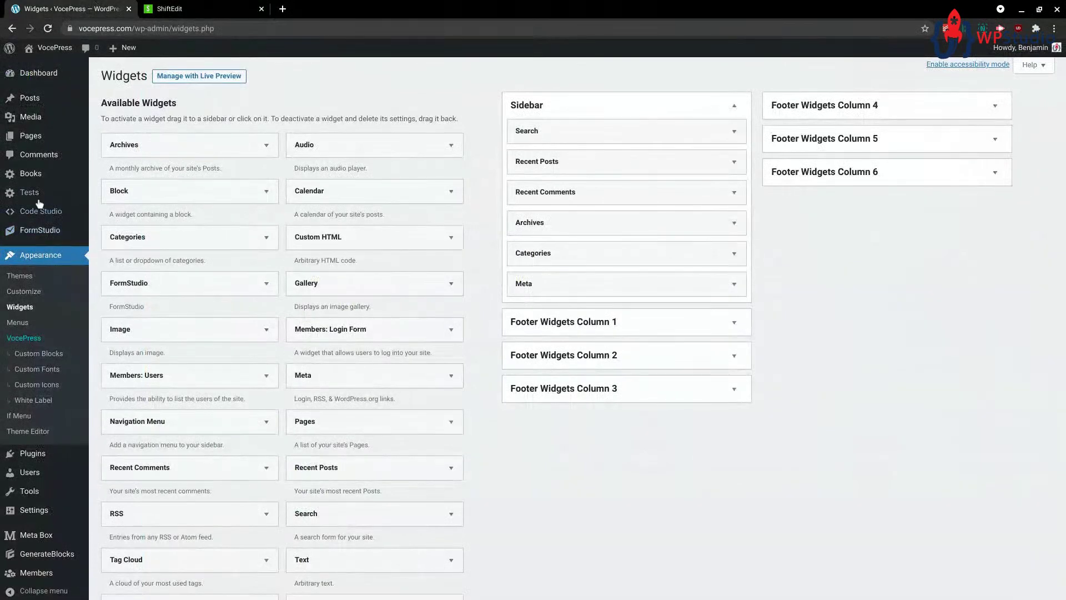
click(27, 297)
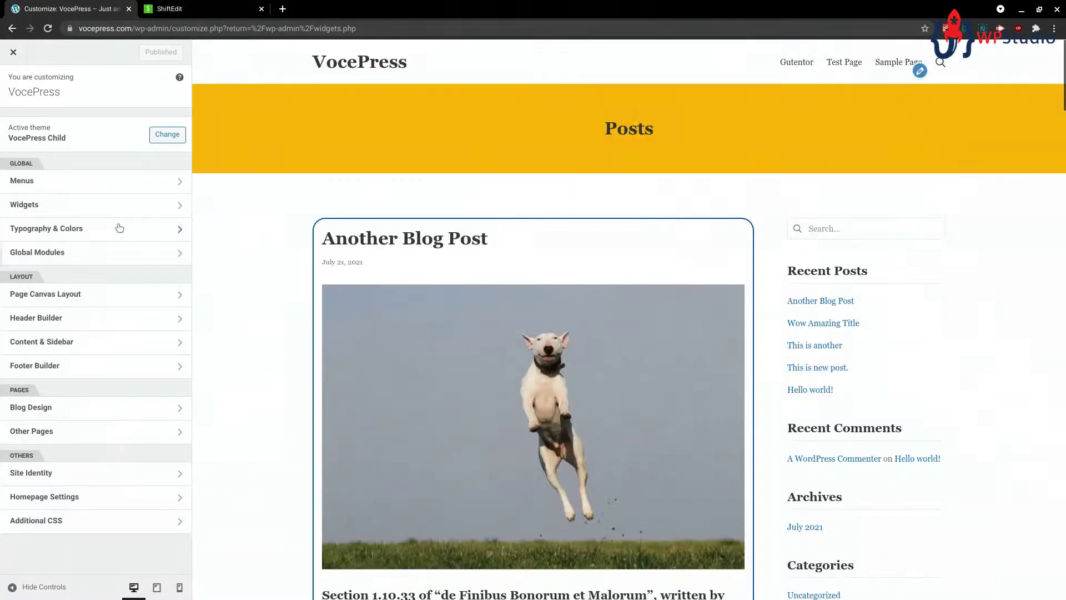
click(79, 212)
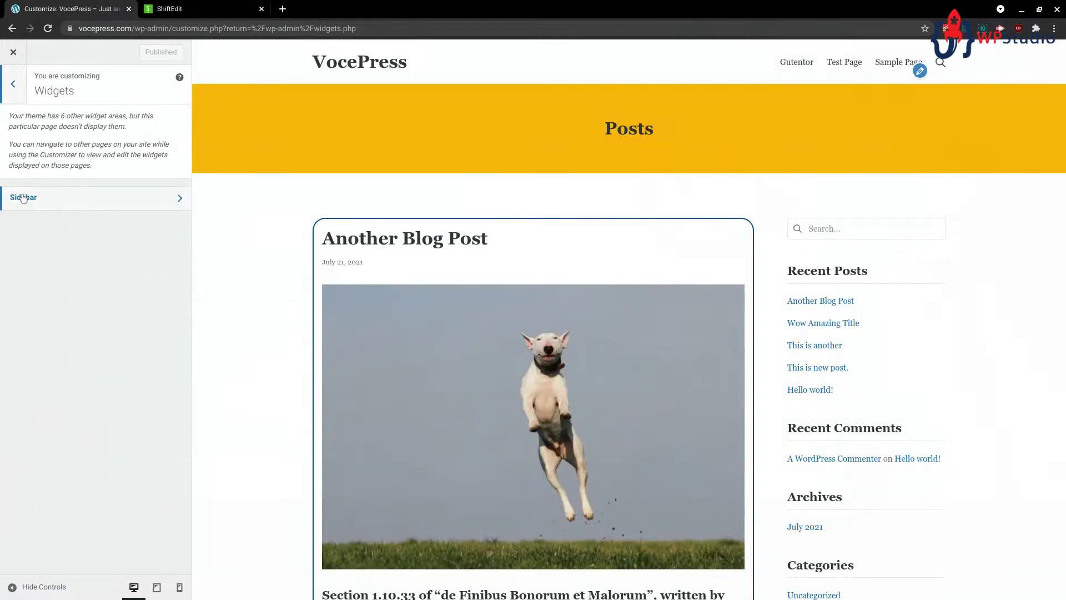
click(71, 199)
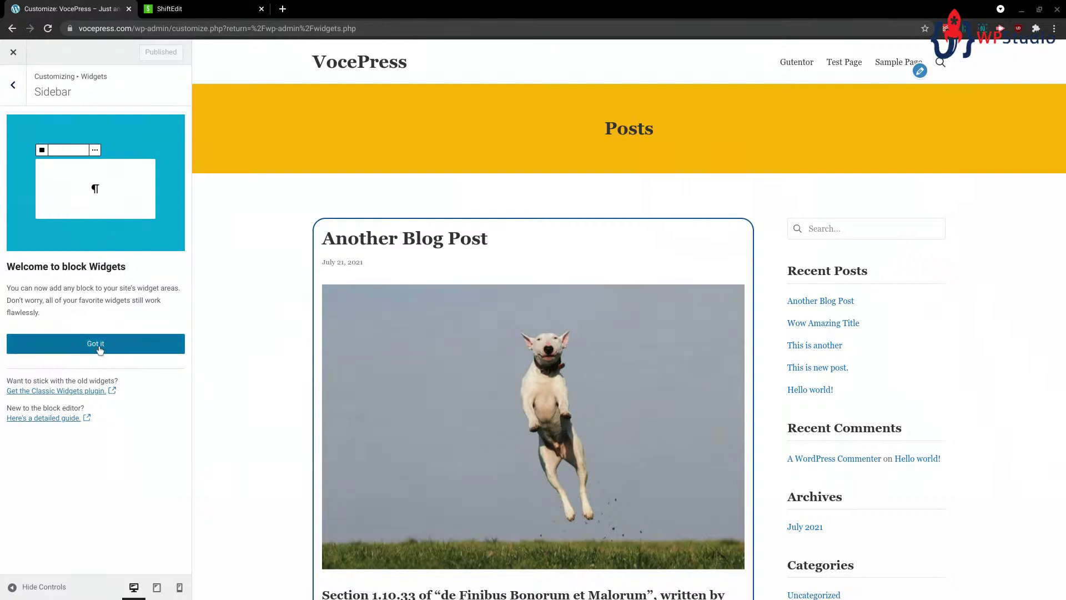
click(88, 345)
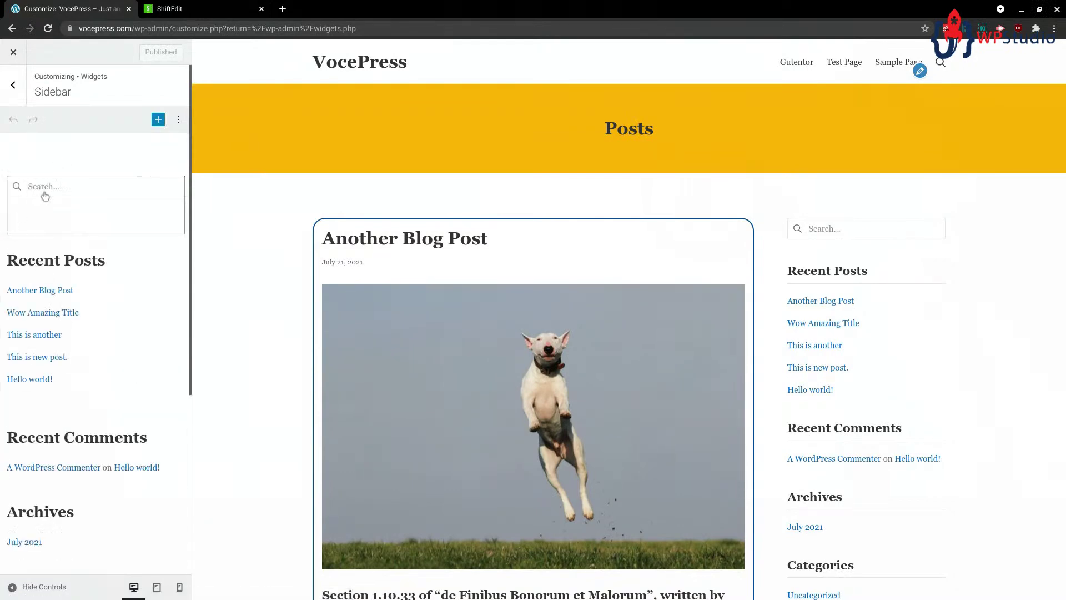
- Look over the Sidebar area's blocks in the Customizer and insert a Social Icons block from the Widgets category
scroll(124, 309, down, 3)
scroll(129, 322, down, 1)
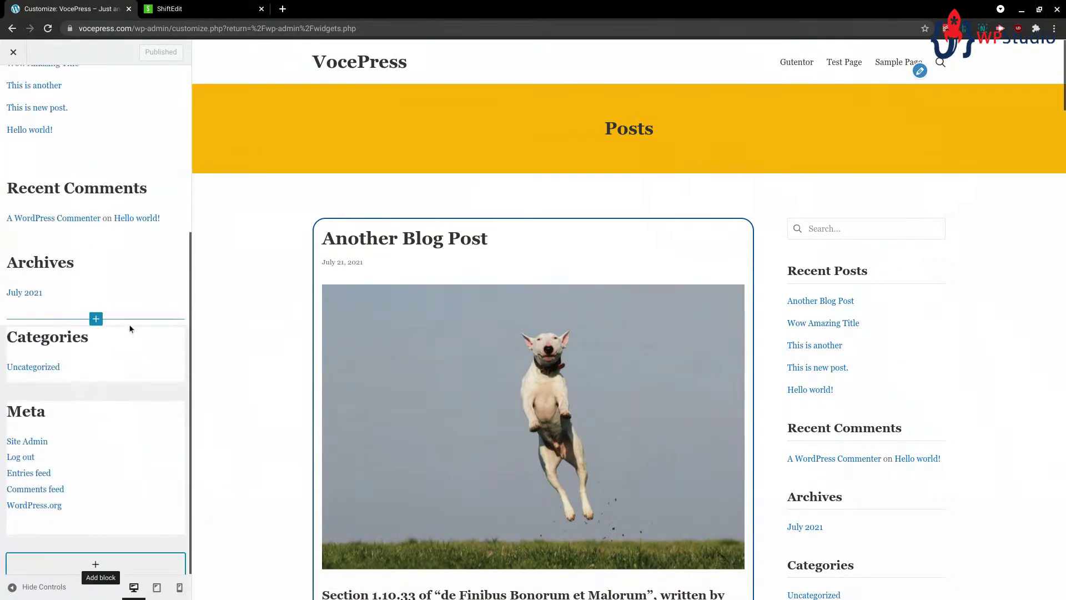
scroll(104, 558, up, 5)
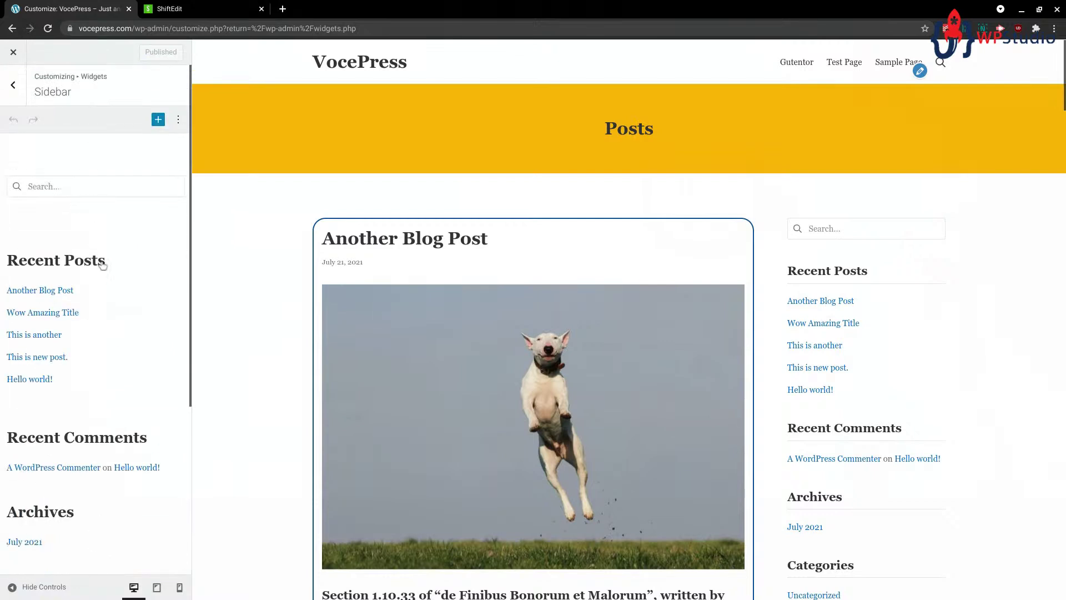
drag(36, 98, 70, 94)
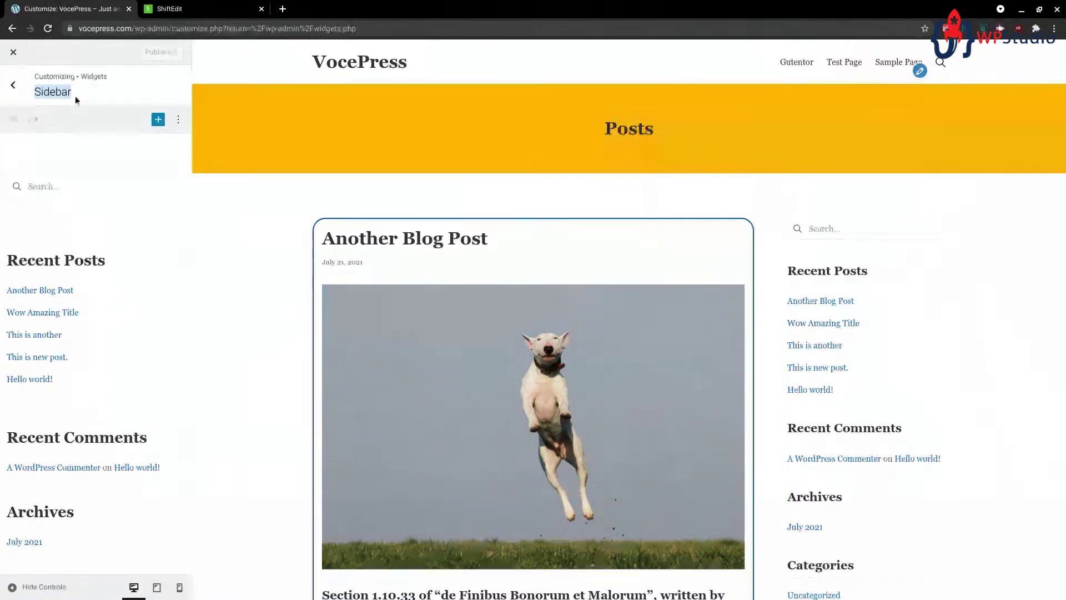
click(159, 121)
scroll(289, 258, down, 5)
scroll(289, 258, down, 5)
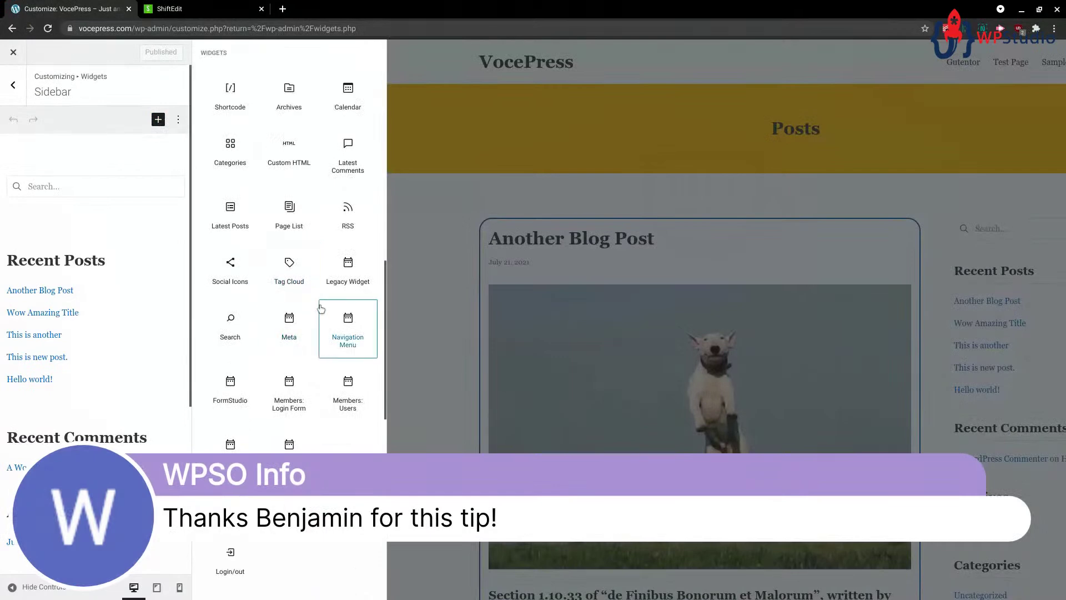
click(233, 269)
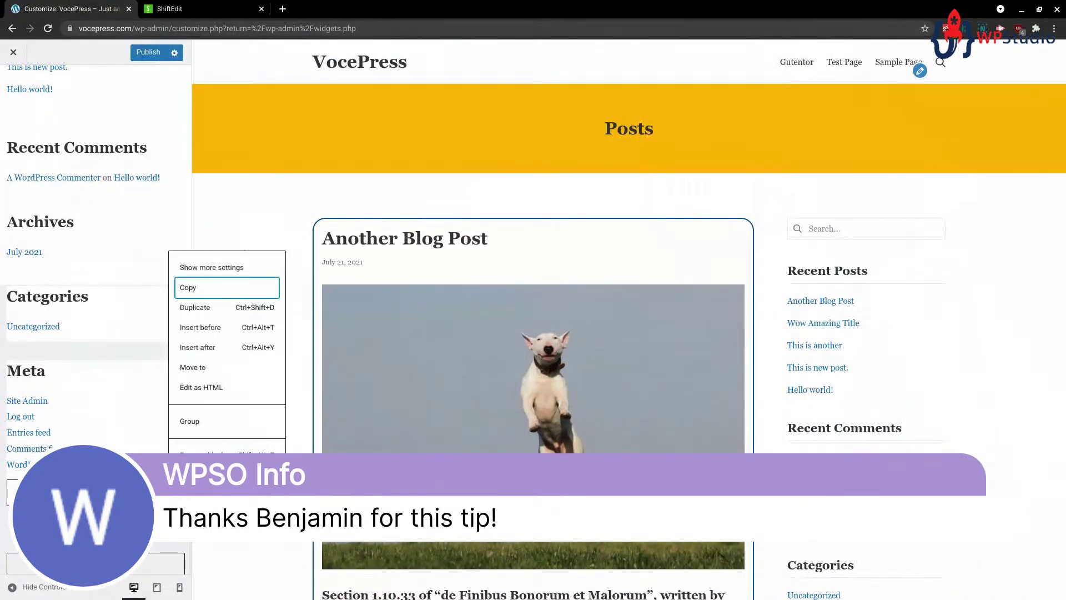
- Examine the Social Icons block's style, link and color settings, and return to the Sidebar area's blocks
click(212, 268)
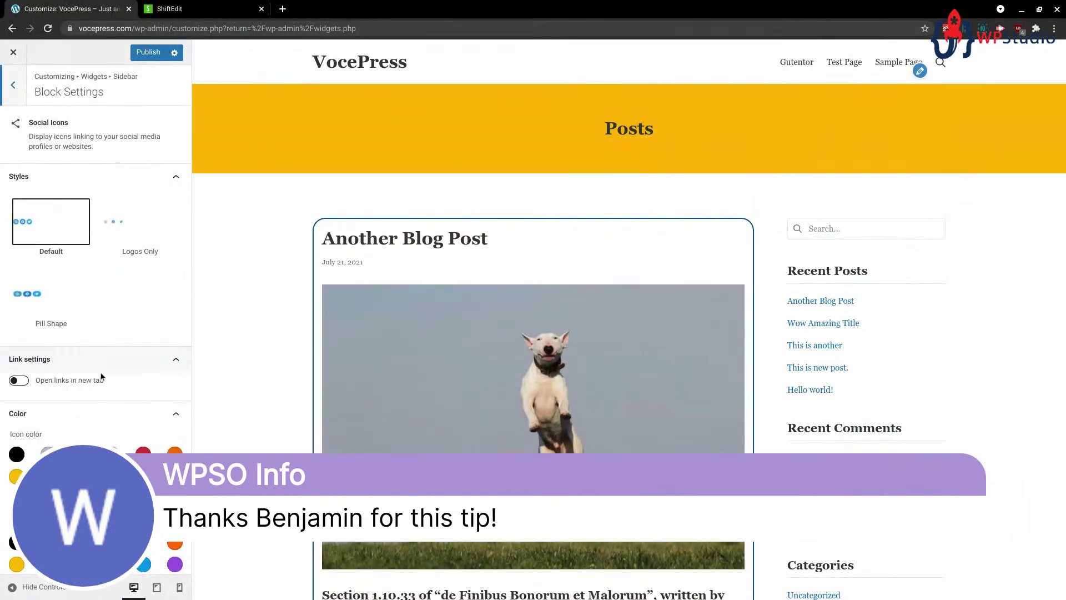
scroll(89, 311, down, 3)
scroll(87, 297, up, 3)
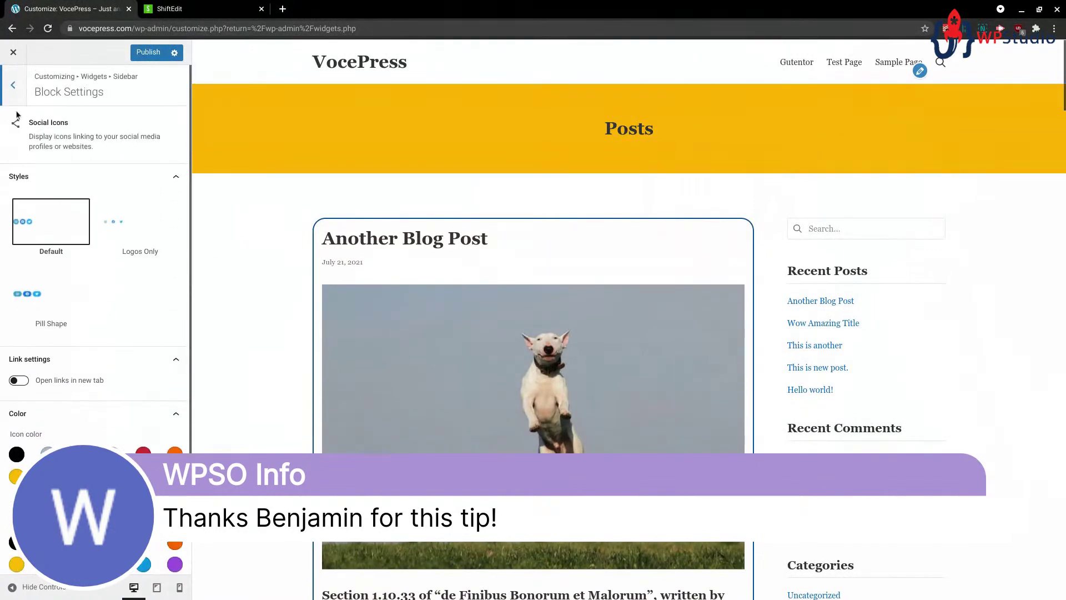
click(13, 85)
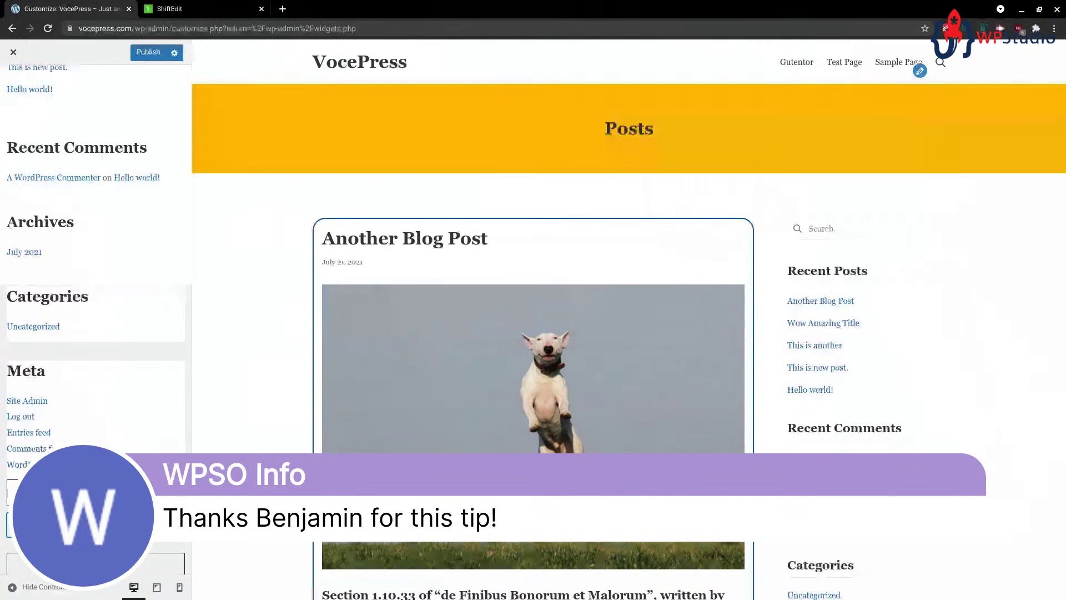
click(14, 408)
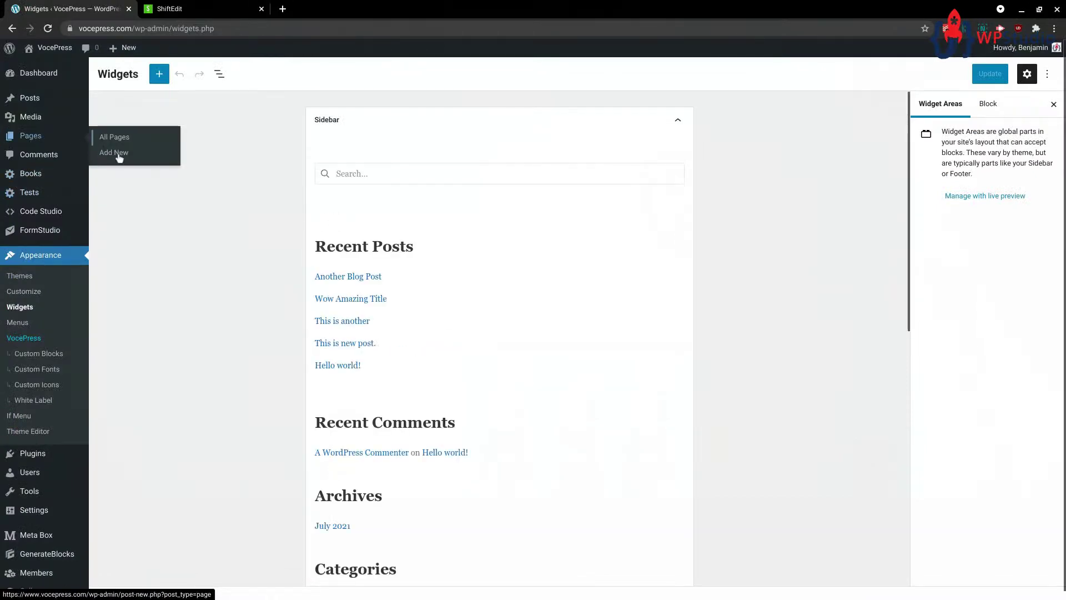
- Start a new page, dismiss the backup notice, and collapse the Individual Page Settings and Content Permissions sections
click(114, 153)
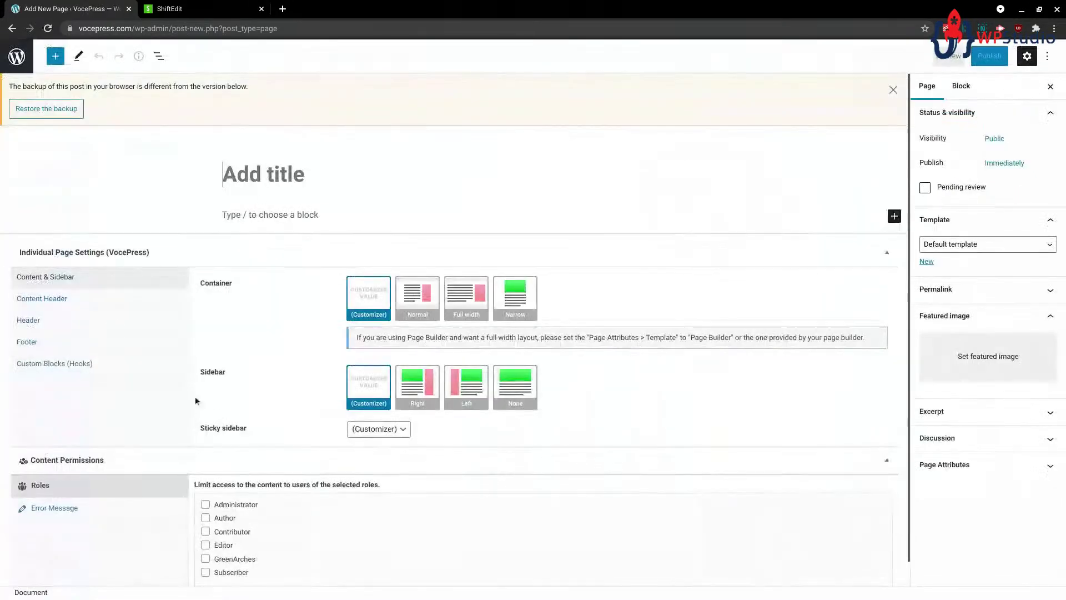
click(893, 89)
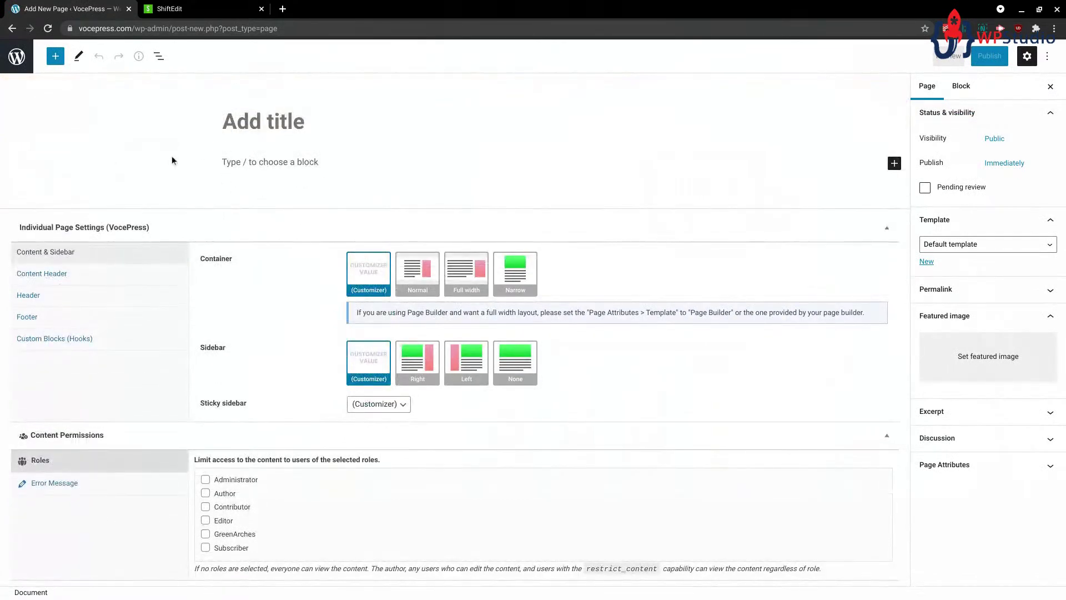
click(378, 220)
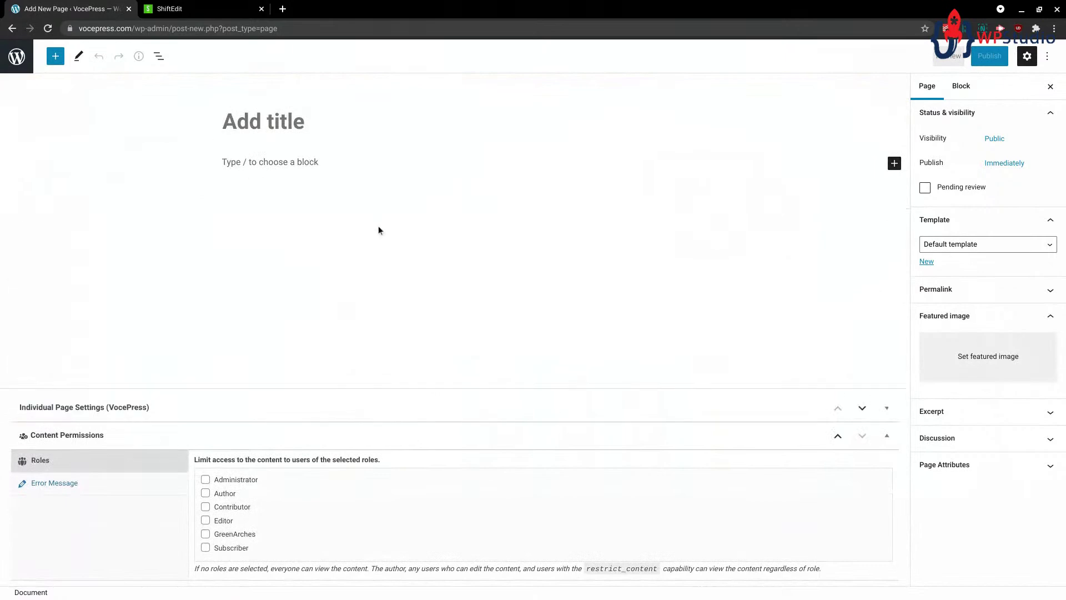
click(357, 431)
- Insert a Heading block in the new page reading "This is an amazing heading!" and add an empty paragraph below it
click(236, 162)
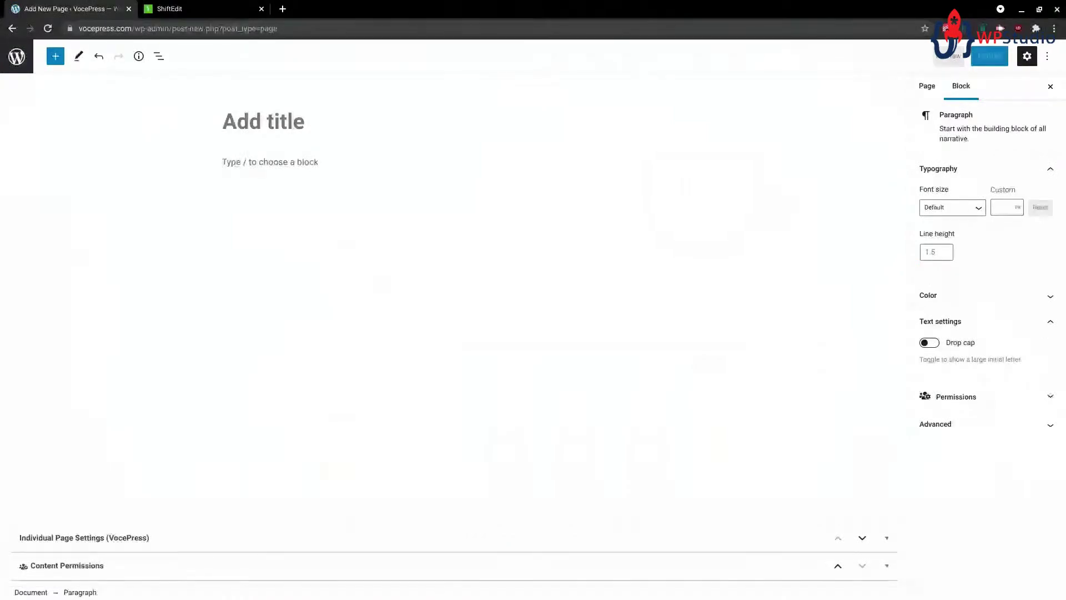
click(677, 163)
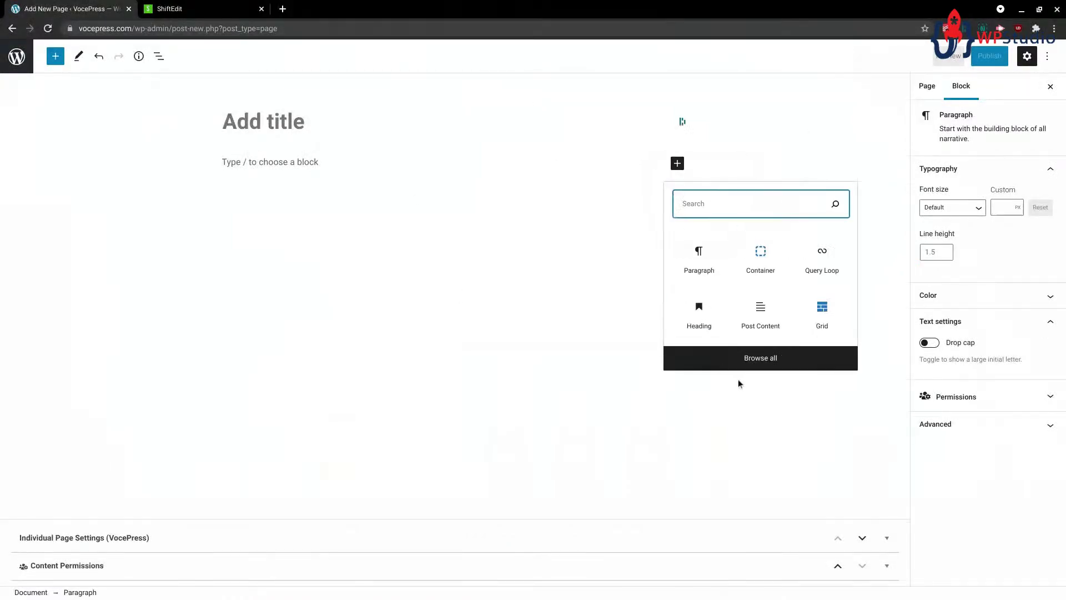
click(701, 309)
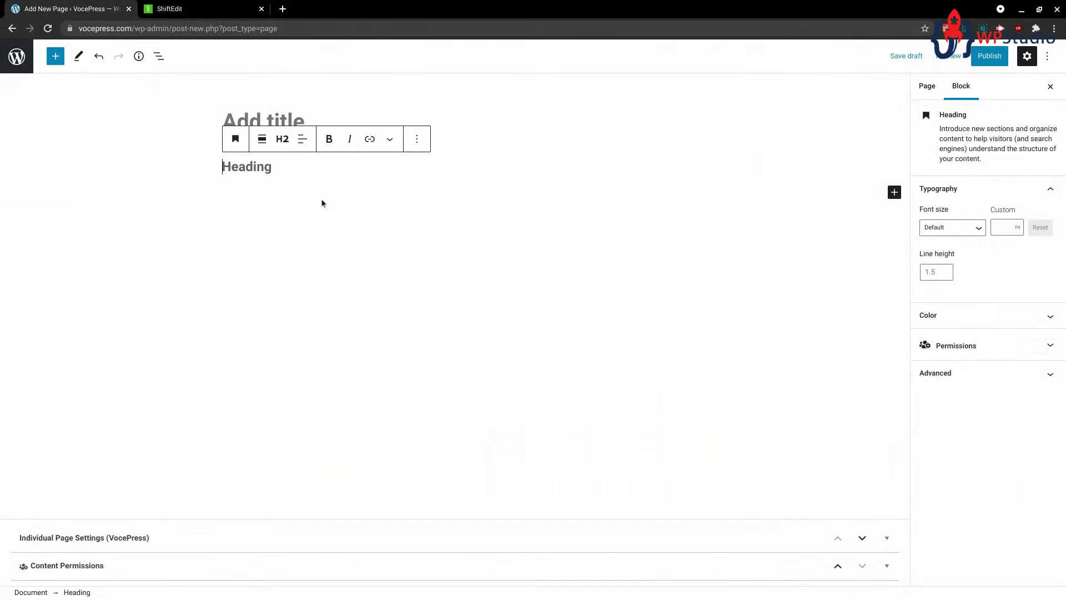
text(Thisi i)
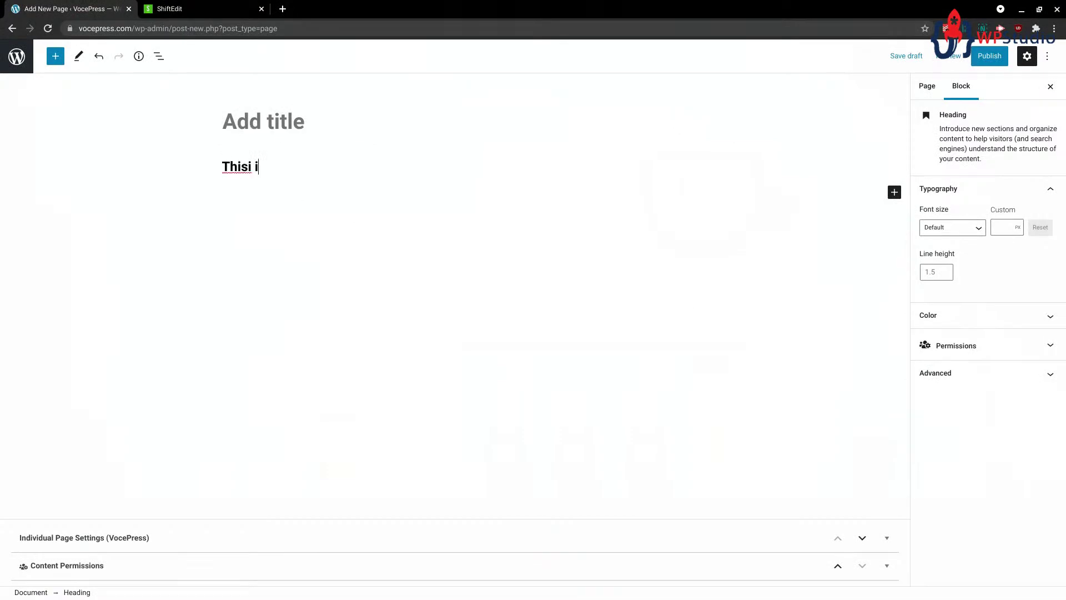
key(BackSpace)
key(BackSpace)
text(is an amazin)
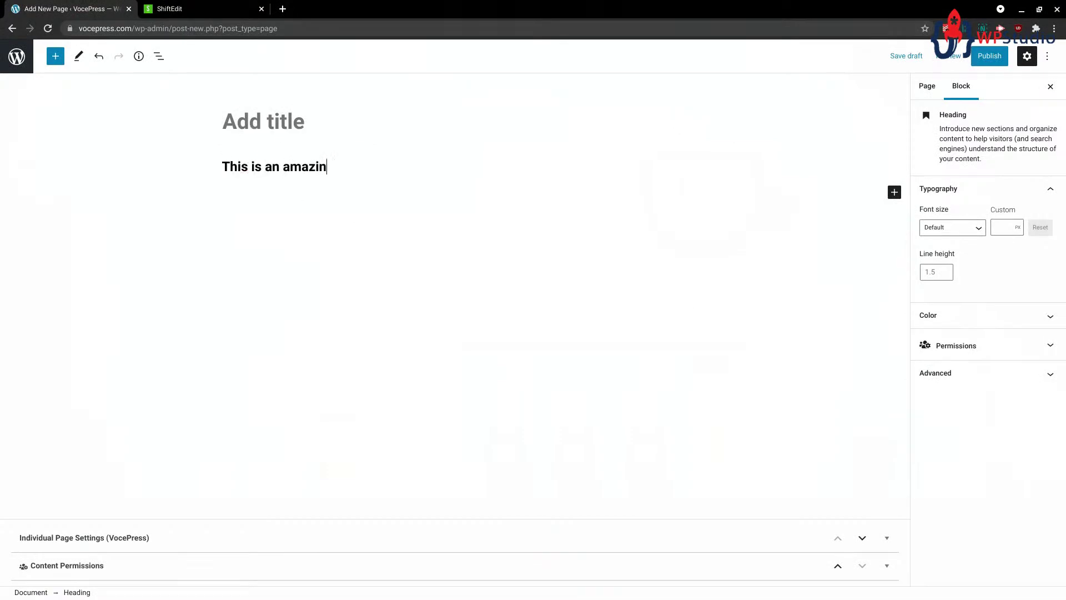
text(g heading!)
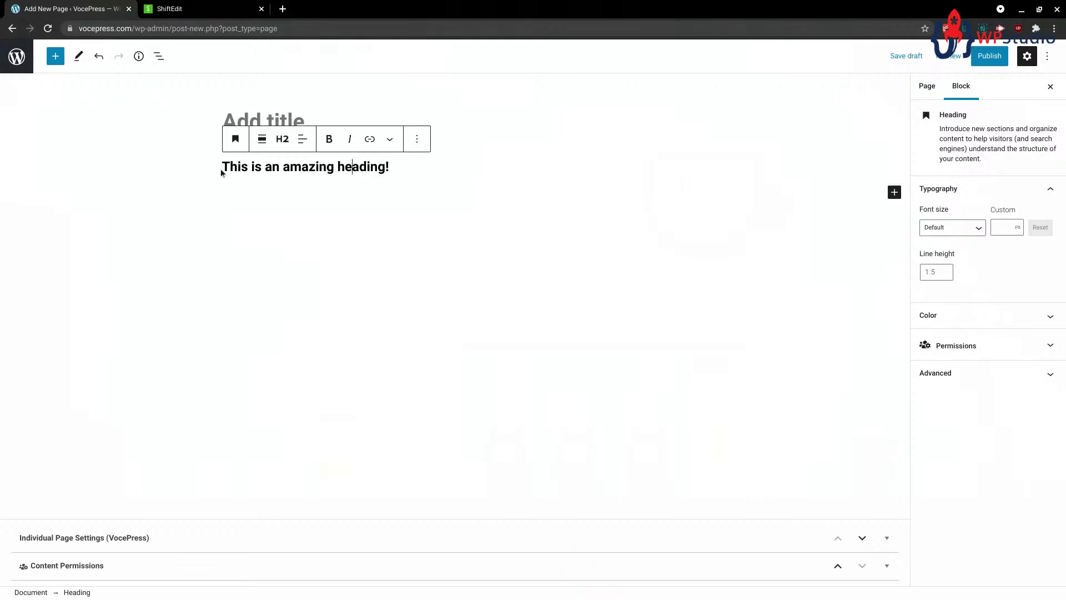
click(368, 176)
click(394, 168)
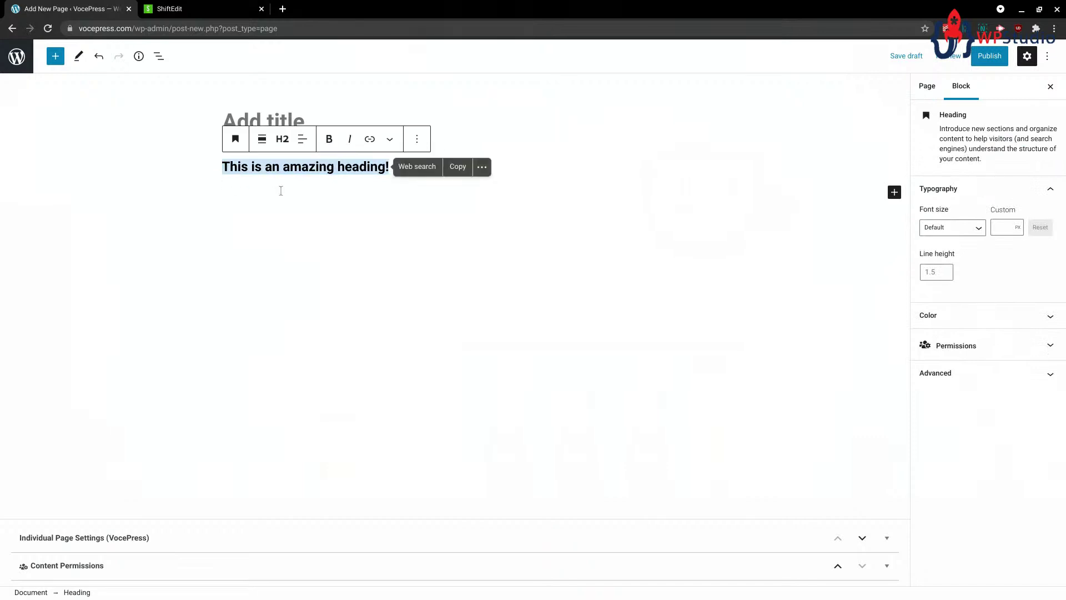
key(Return)
- Save the heading as a reusable block named AwesomeBlock
click(284, 167)
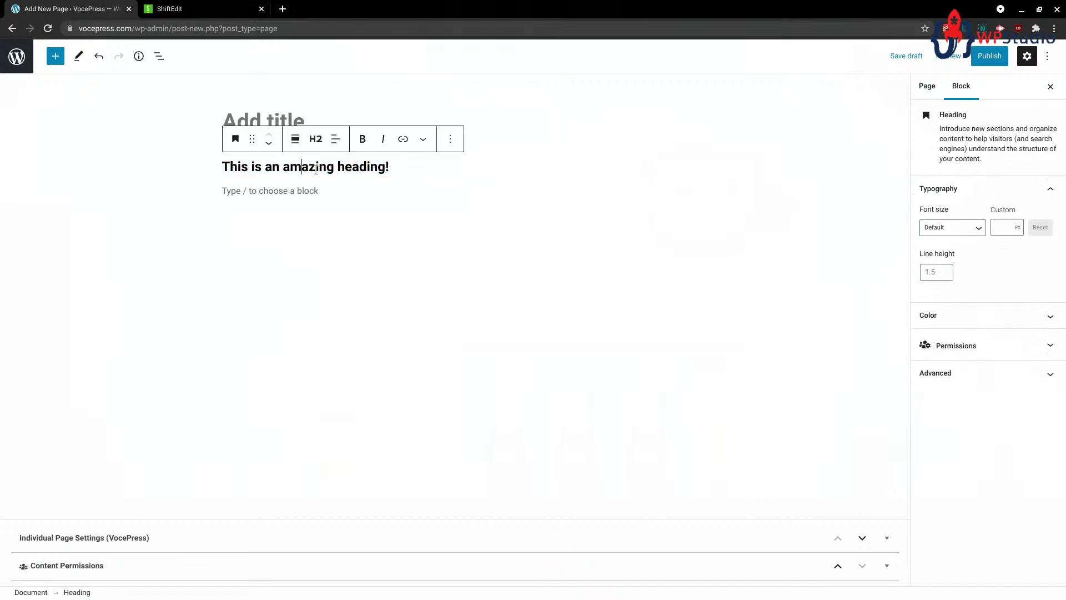
click(450, 139)
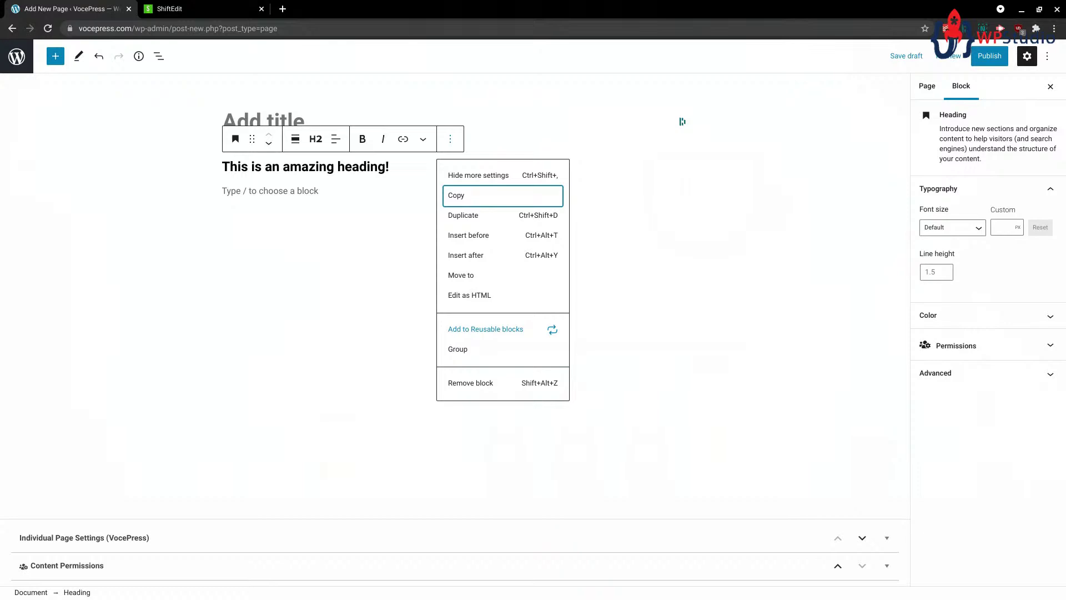
click(500, 329)
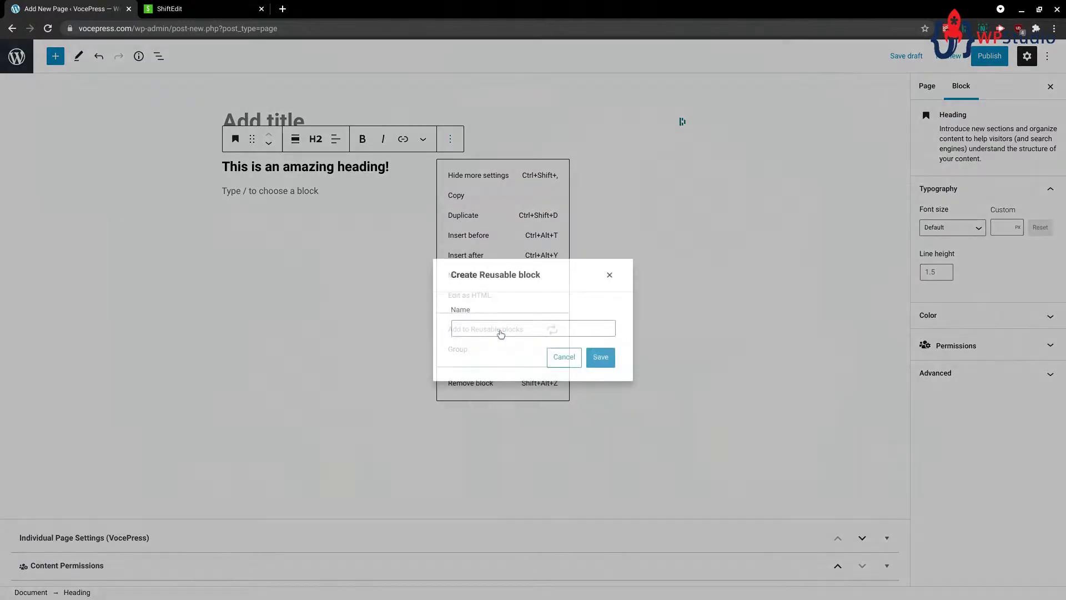
click(490, 330)
text(AwesomeBlock)
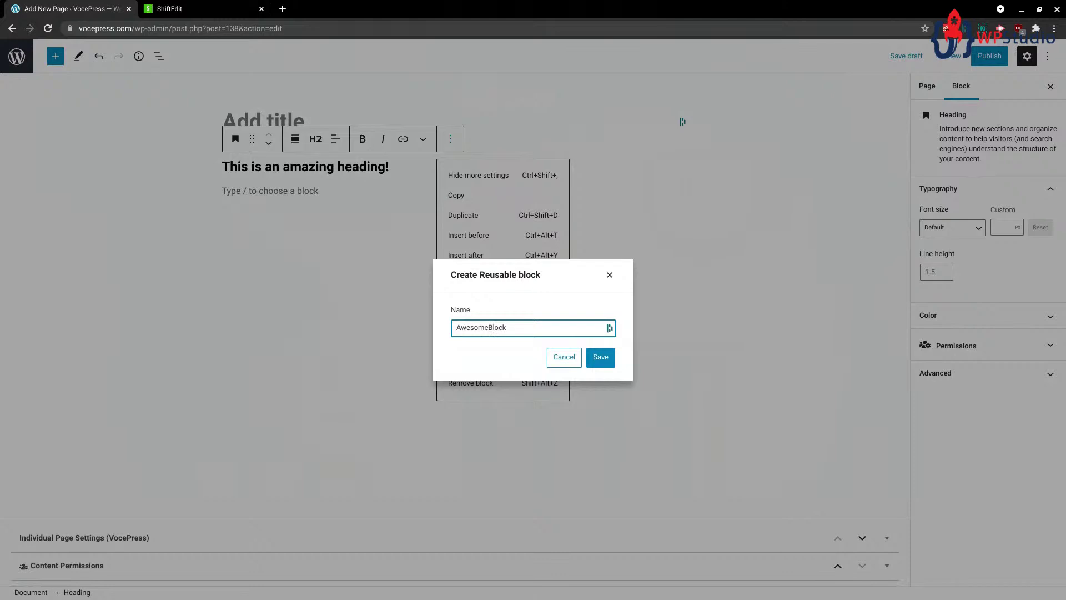
click(602, 357)
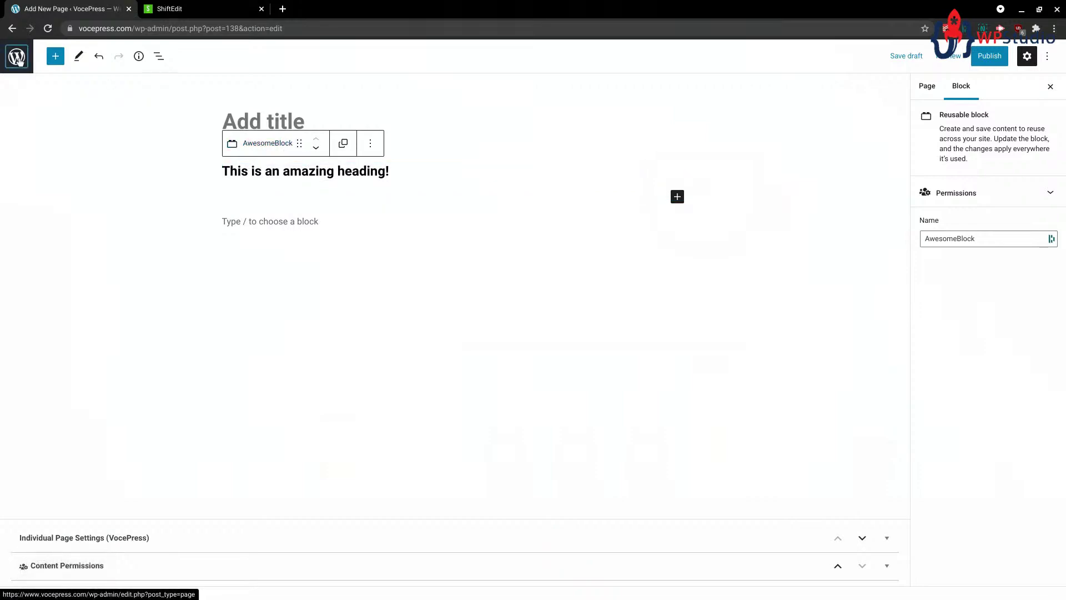
- Leave the untitled page without saving and open Sample Page for editing from the Pages list
click(16, 57)
click(631, 91)
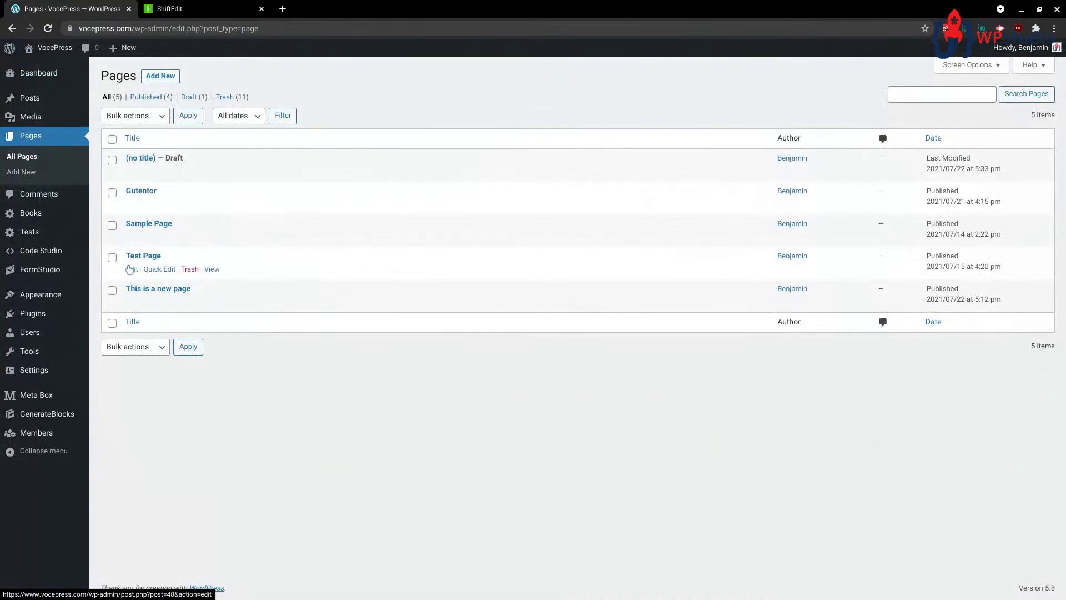
click(131, 236)
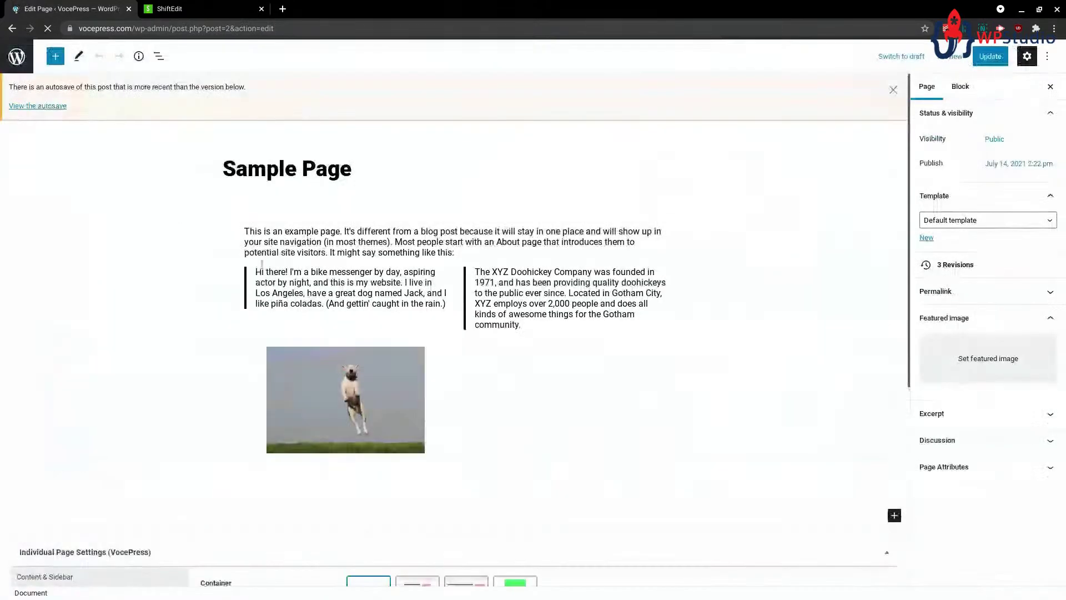
- Preview AwesomeBlock among the reusable blocks in the full block inserter, and go to manage the reusable blocks
scroll(654, 244, down, 2)
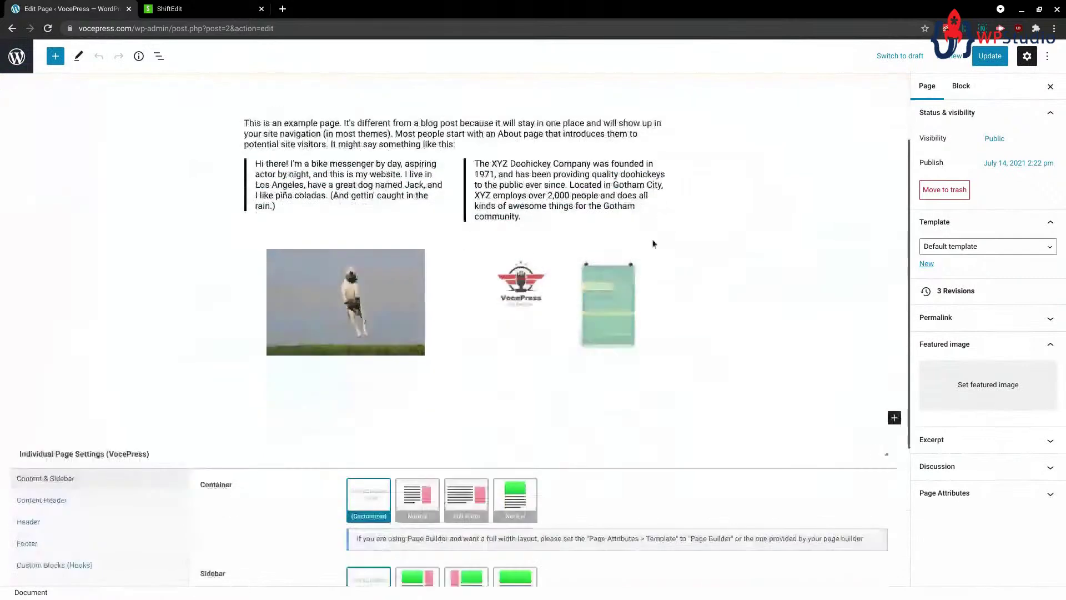
click(895, 401)
click(810, 584)
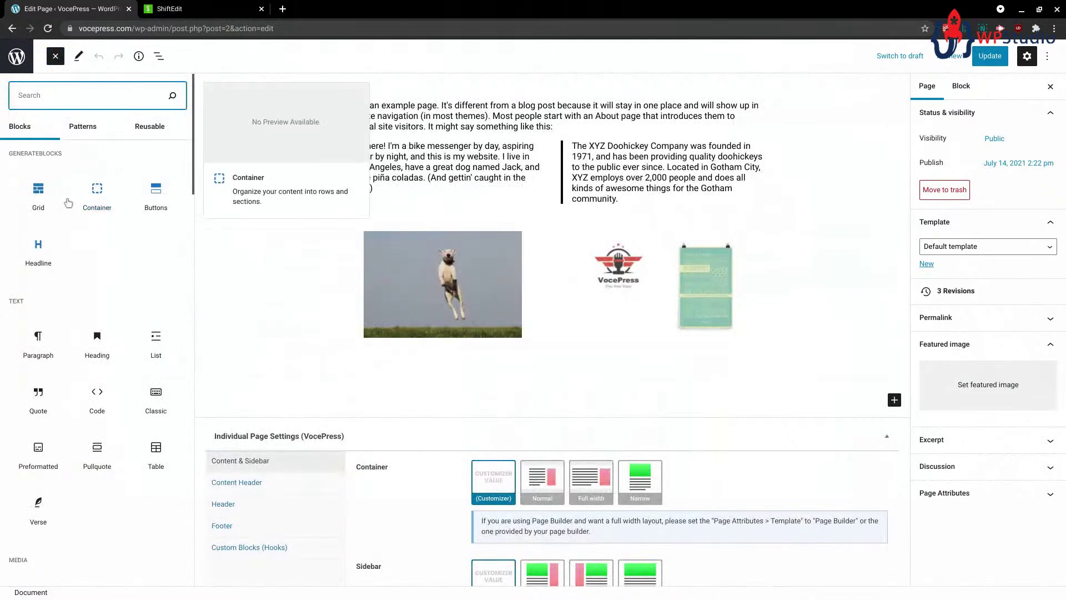
click(149, 127)
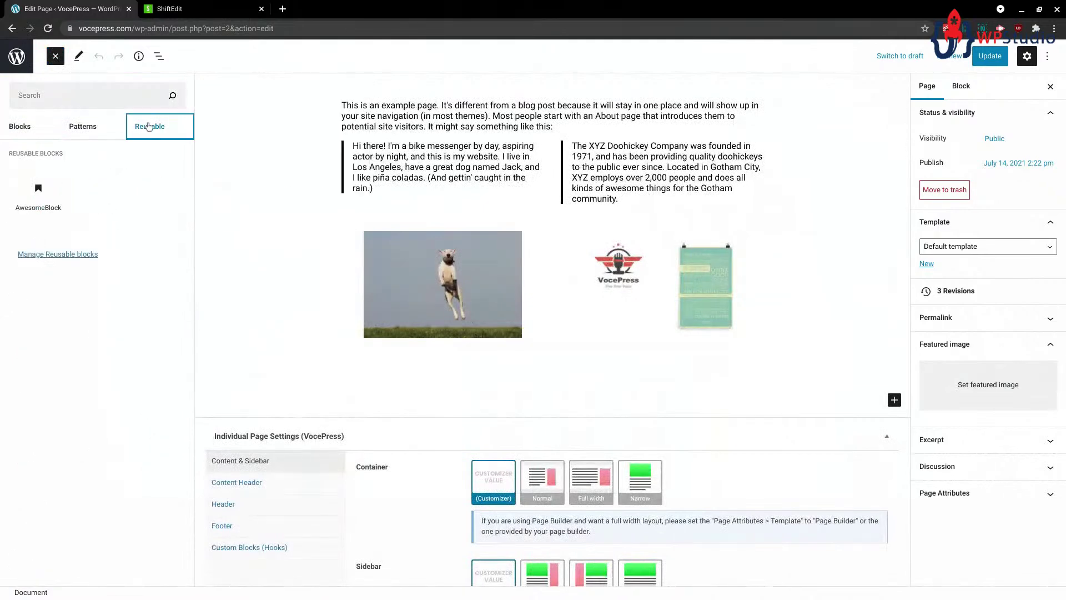
mouse_move(38, 192)
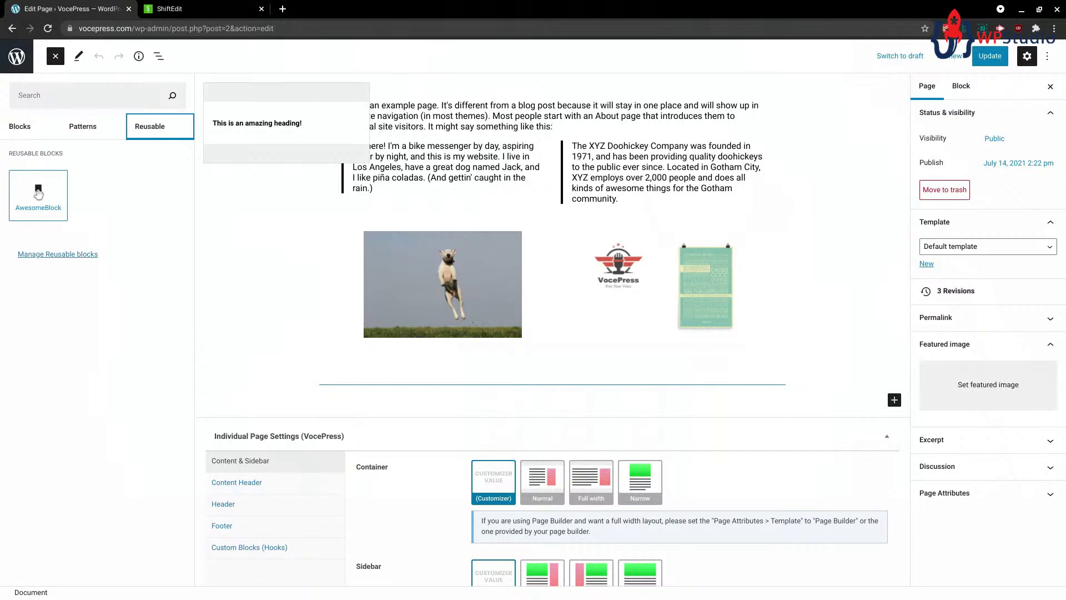
click(39, 193)
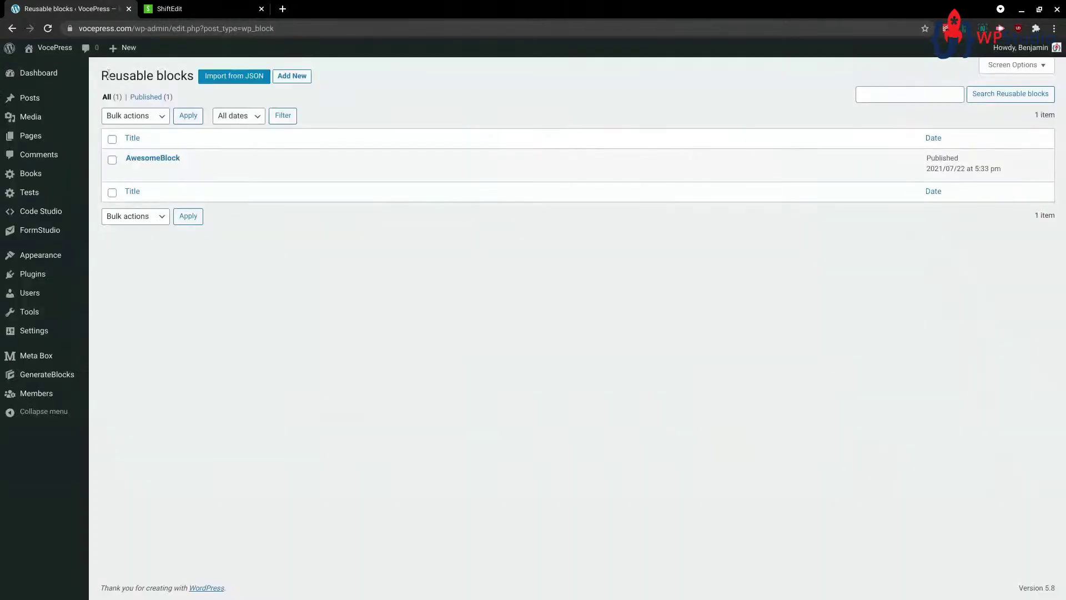
- Look over the Reusable blocks list and its add-new editor, and leave the editor without saving
drag(108, 73, 193, 78)
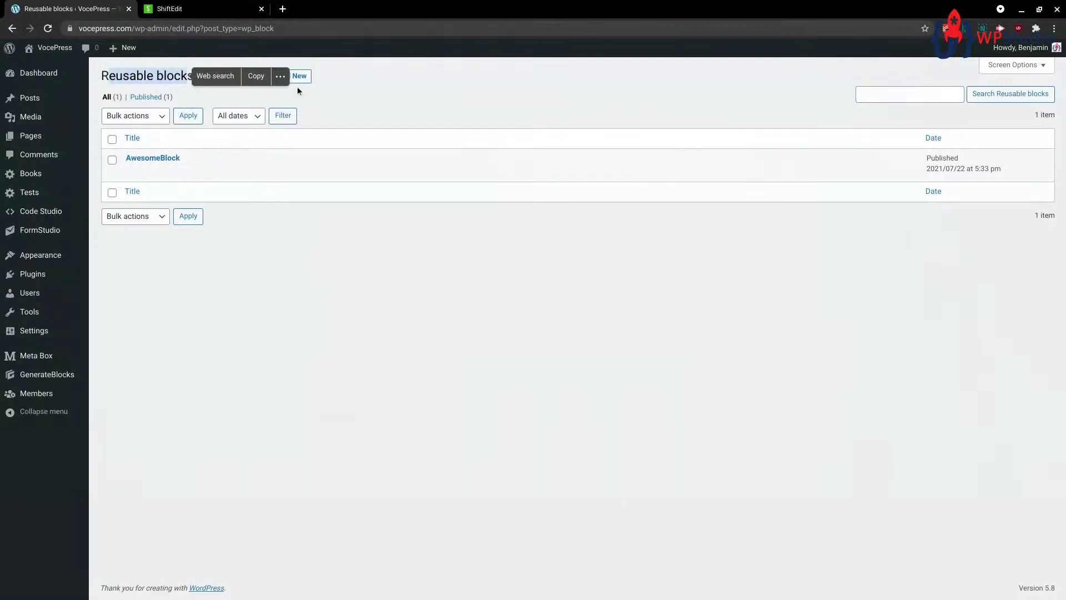
click(397, 99)
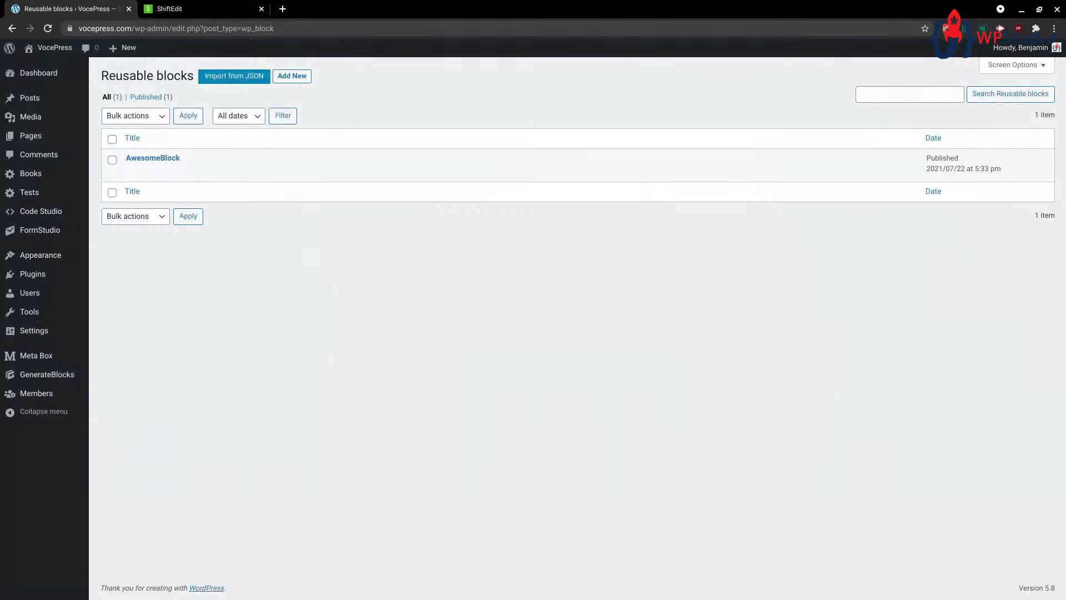
click(298, 81)
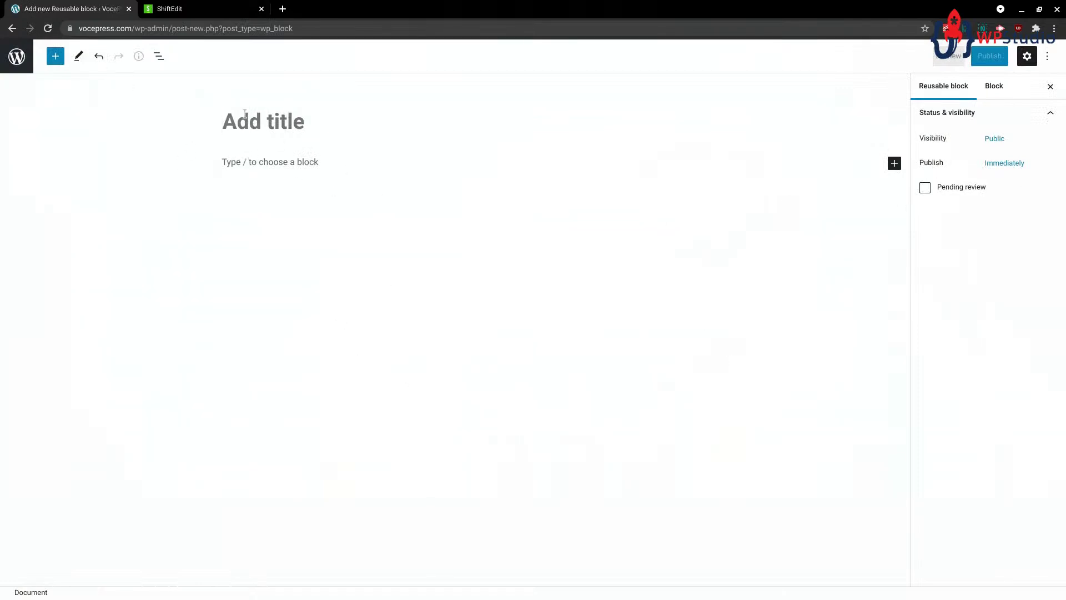
key(alt+Left)
click(625, 91)
click(19, 63)
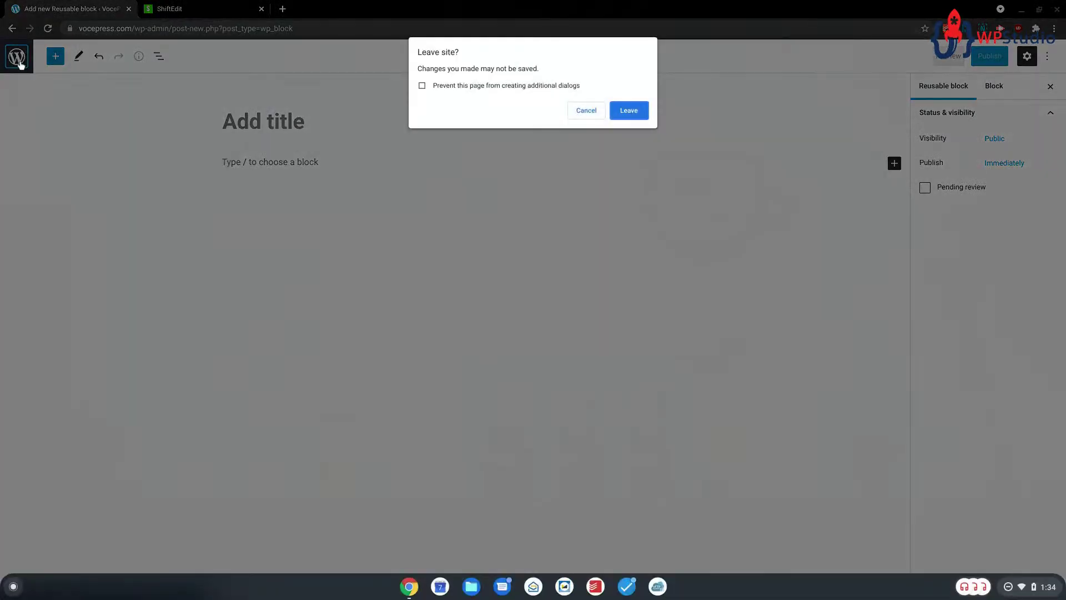
click(629, 110)
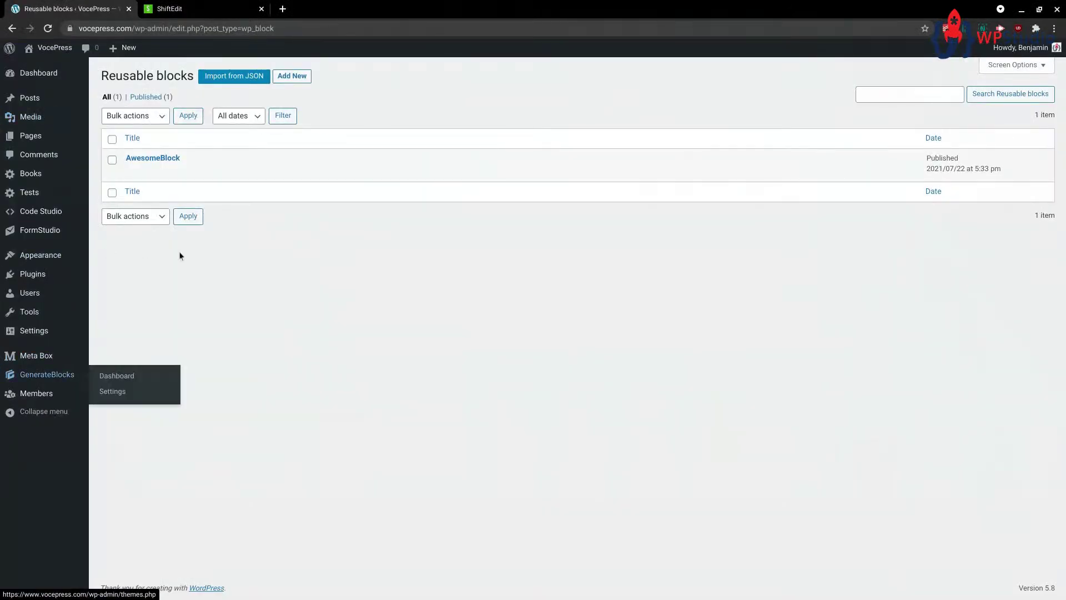
- Reopen Sample Page for editing, dismiss the autosave notice, and collapse the settings sections below the content
click(28, 135)
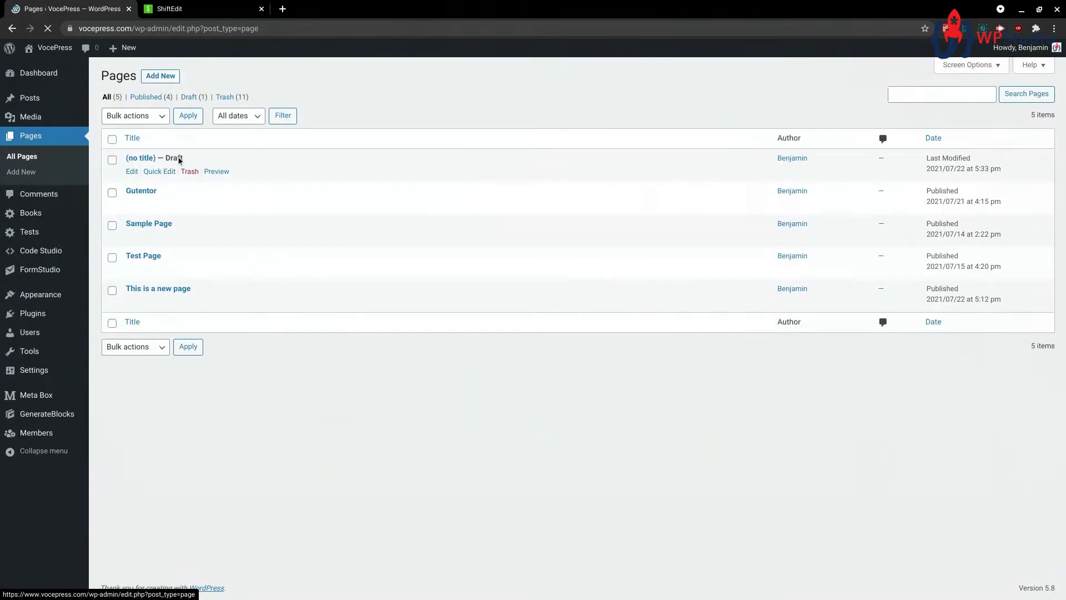
click(133, 238)
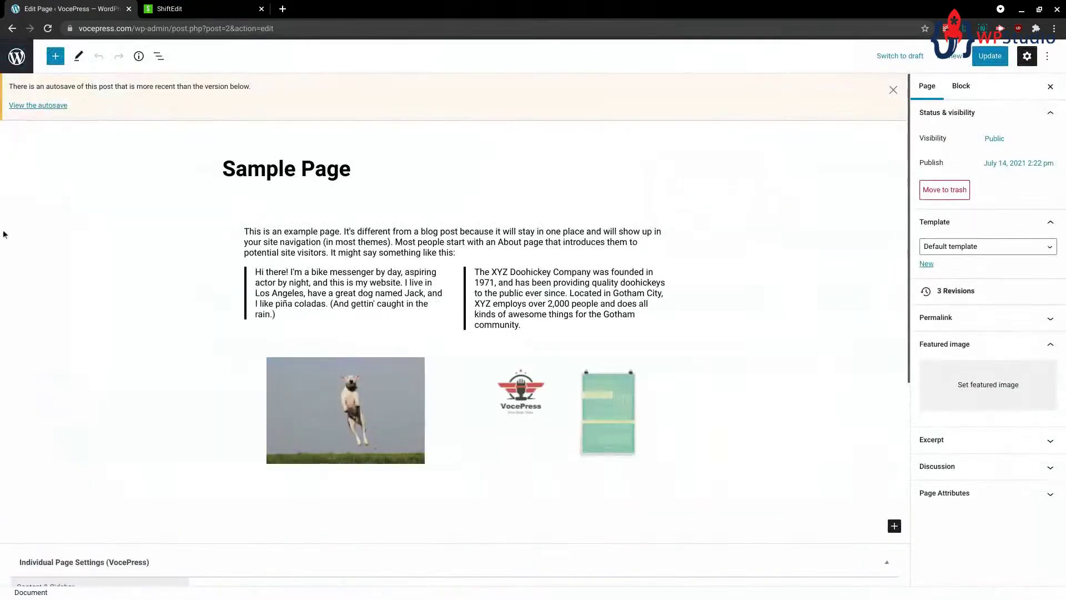
click(893, 90)
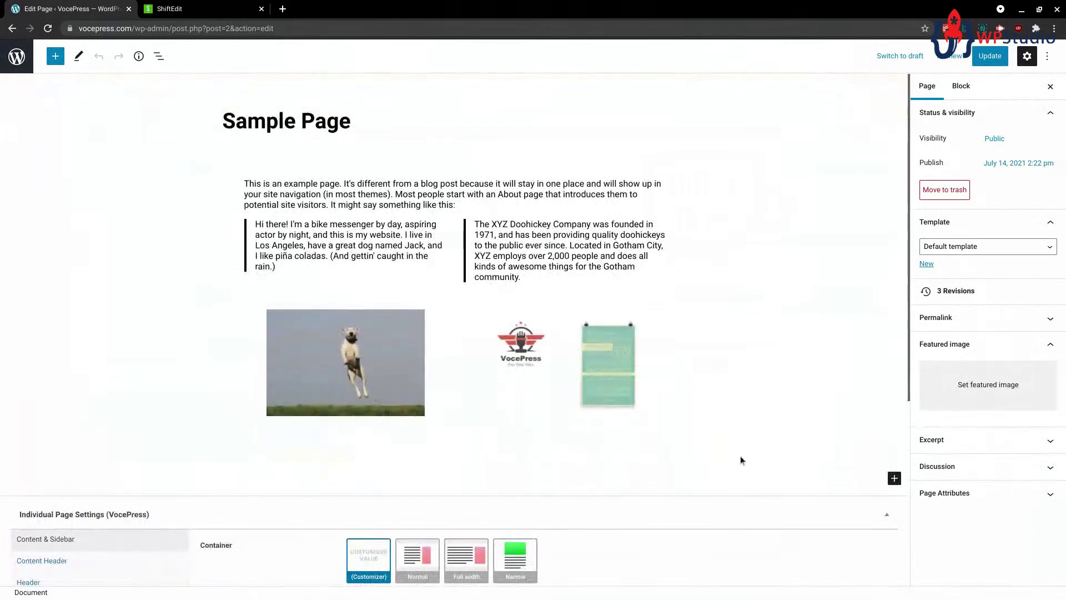
click(574, 516)
click(479, 554)
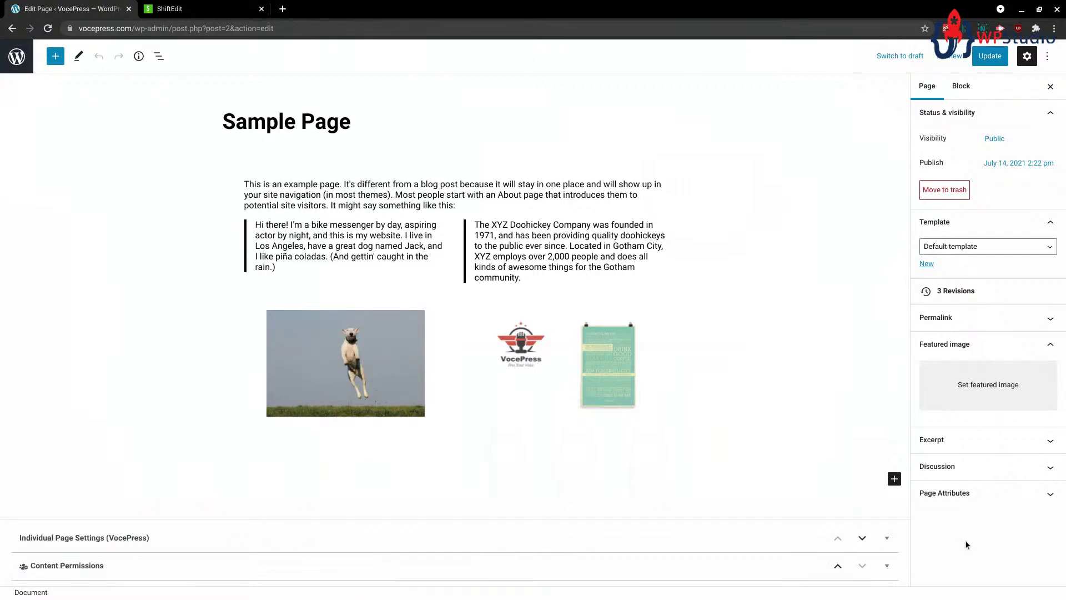
- Examine Sample Page's nested block structure in the List view and close the view
click(159, 56)
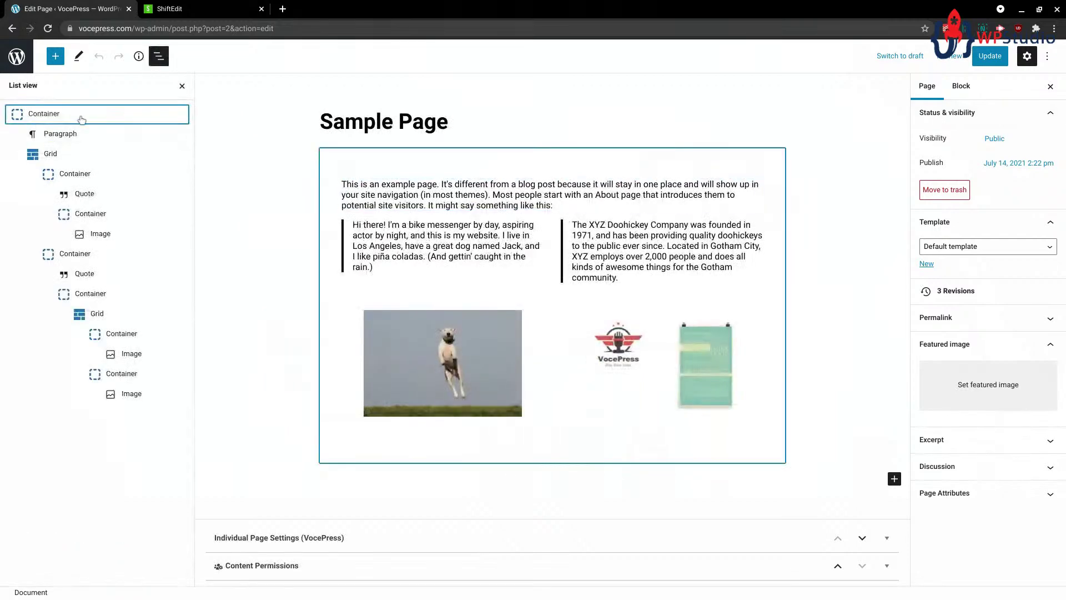
click(160, 56)
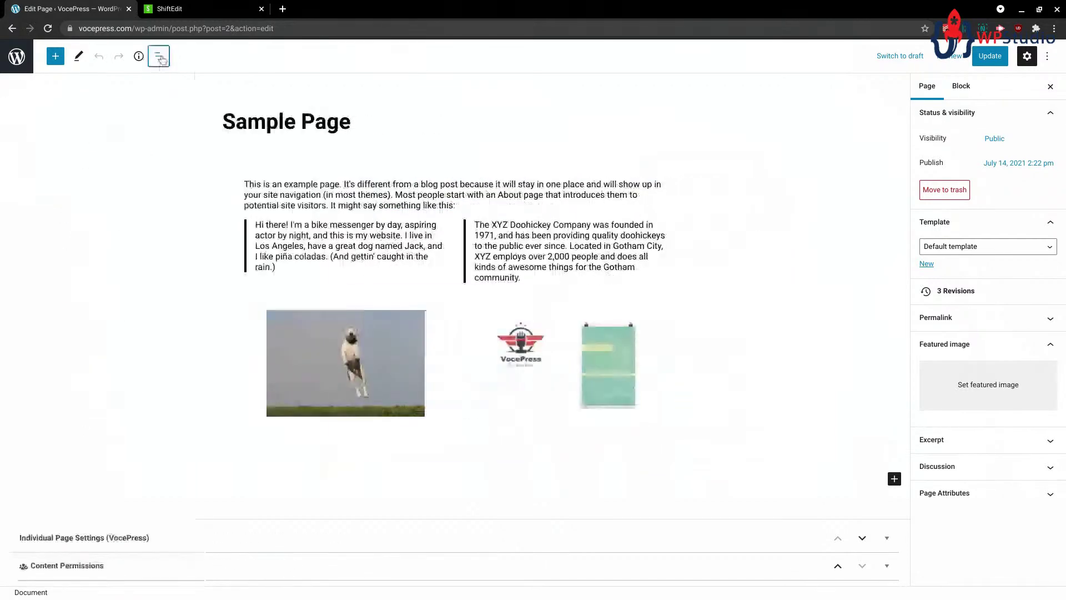
- Enable the Top toolbar view for the editor and check the introductory paragraph's additional block options there
click(477, 199)
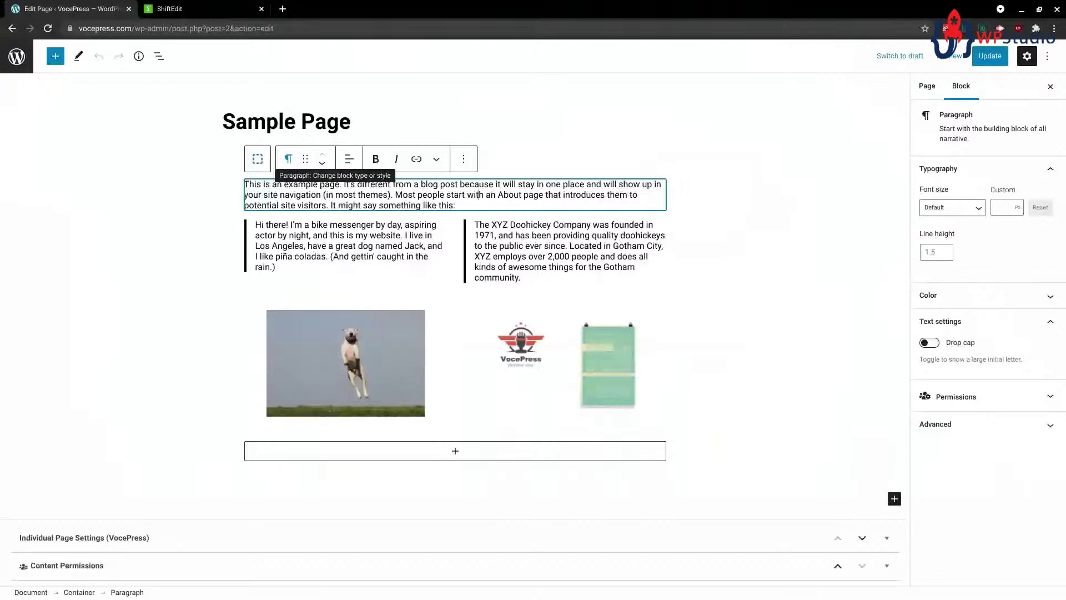
click(1047, 56)
click(969, 113)
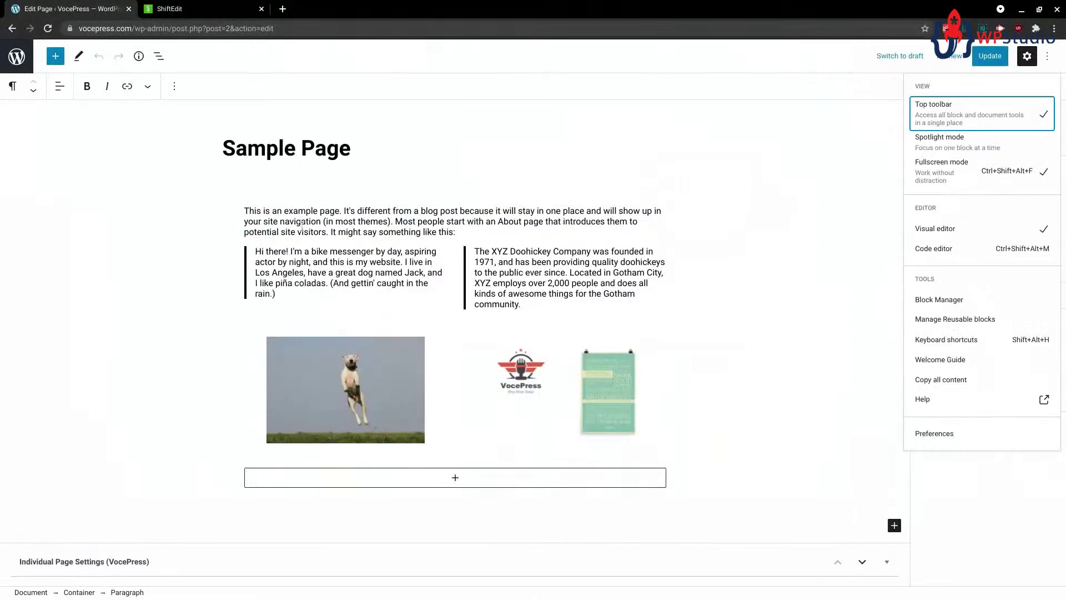
click(328, 232)
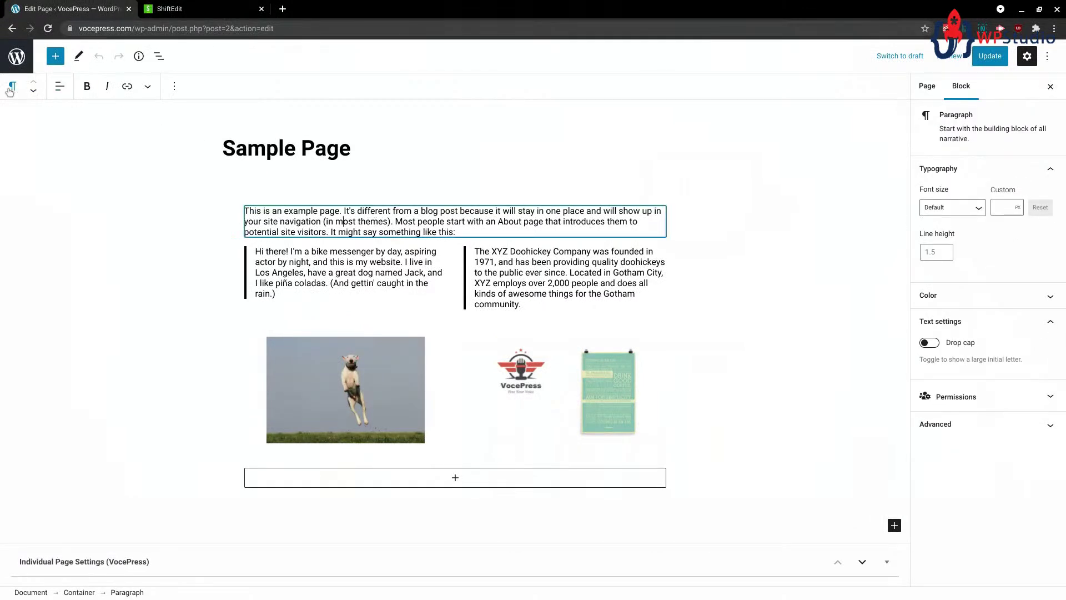
click(174, 86)
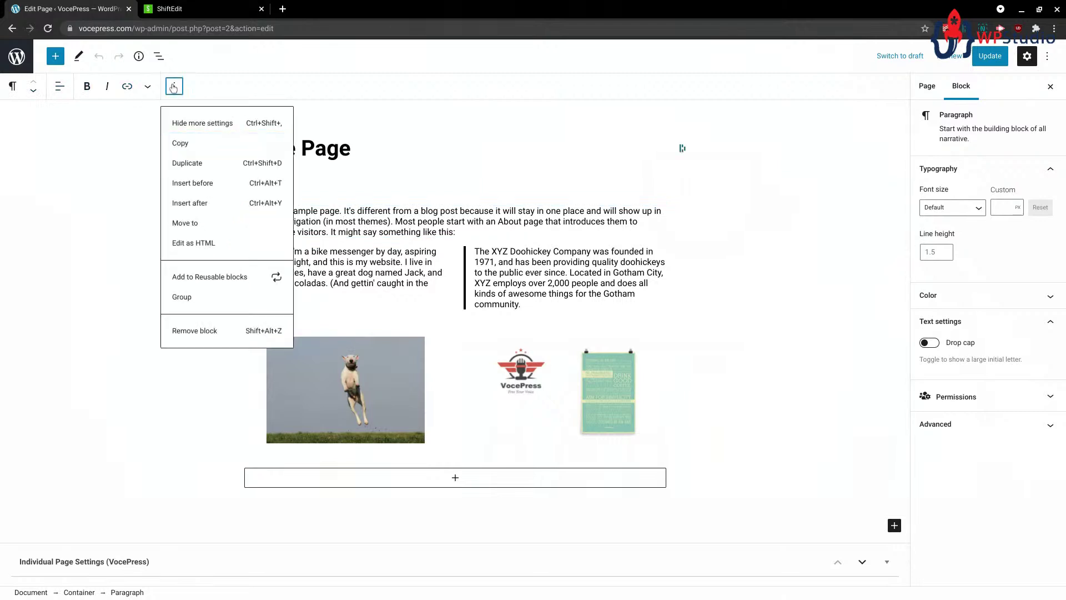
key(Escape)
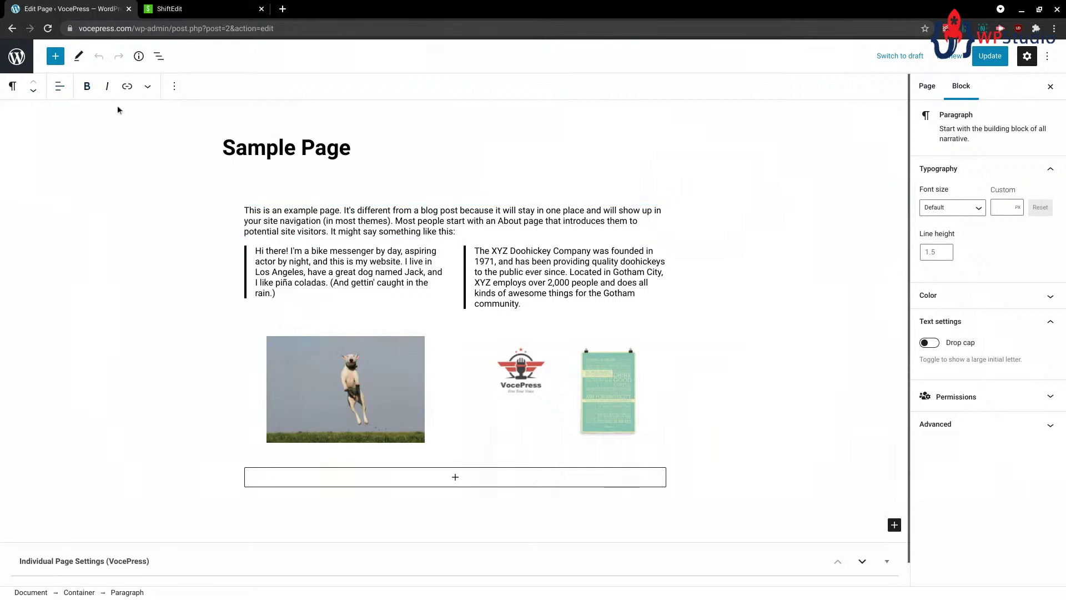
- Align the introductory paragraph's text to the right and colour all of its text purple
click(61, 86)
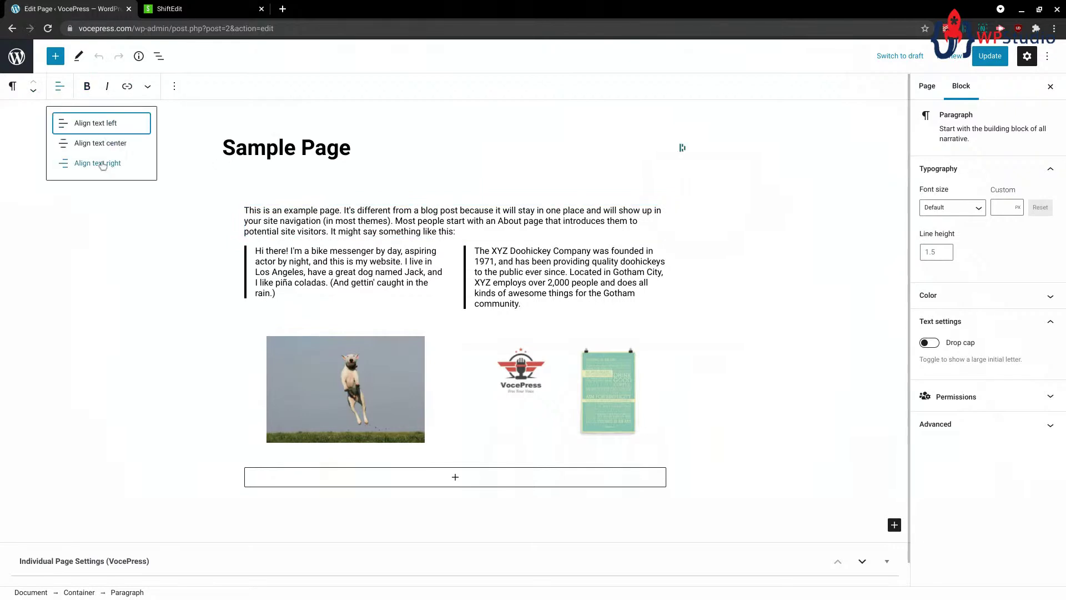
click(75, 160)
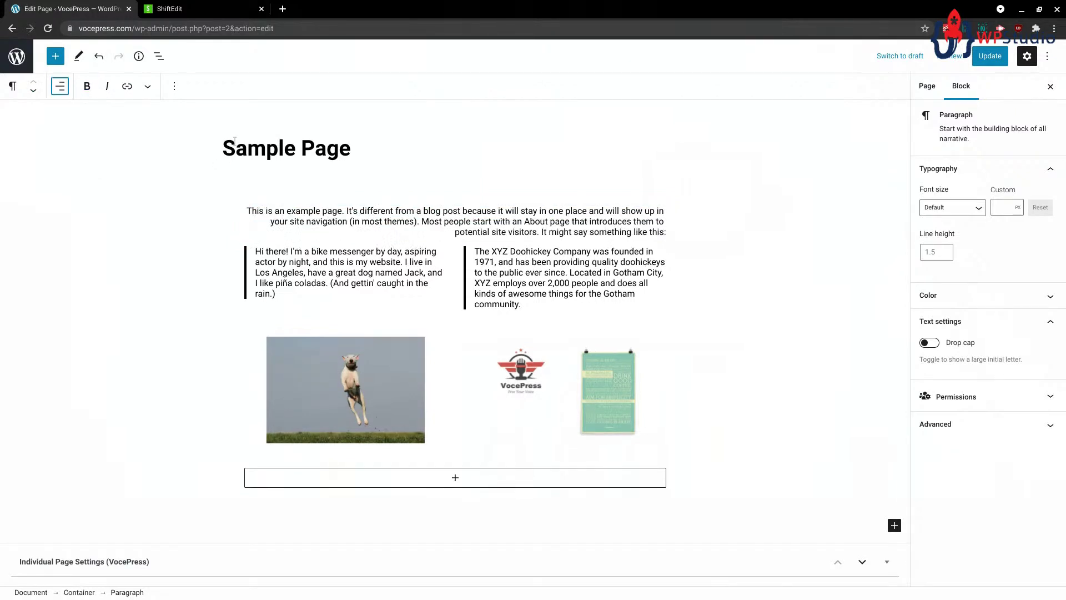
click(147, 86)
click(192, 245)
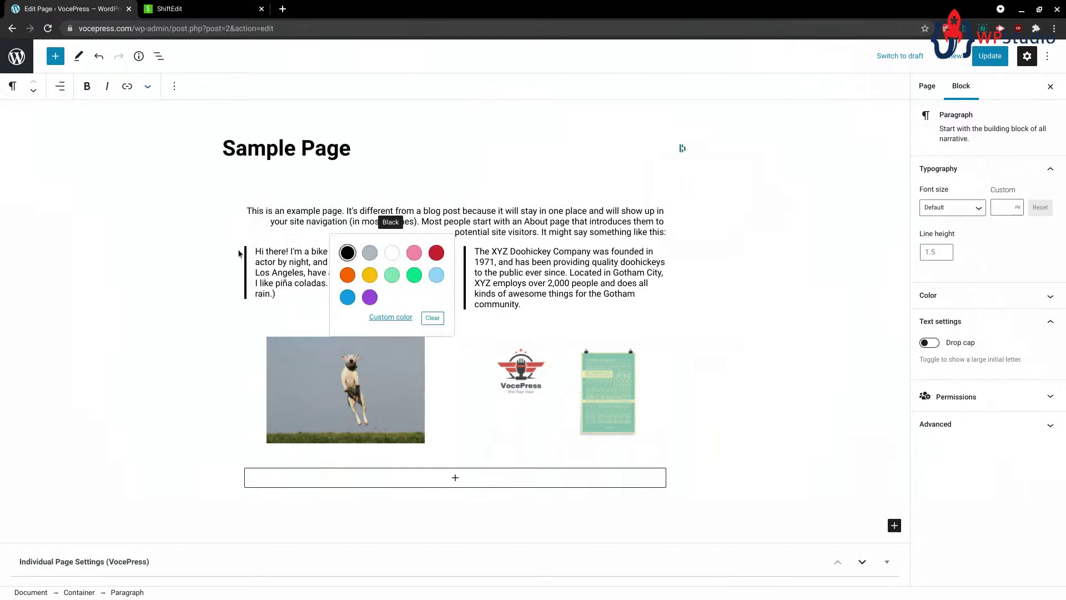
click(369, 297)
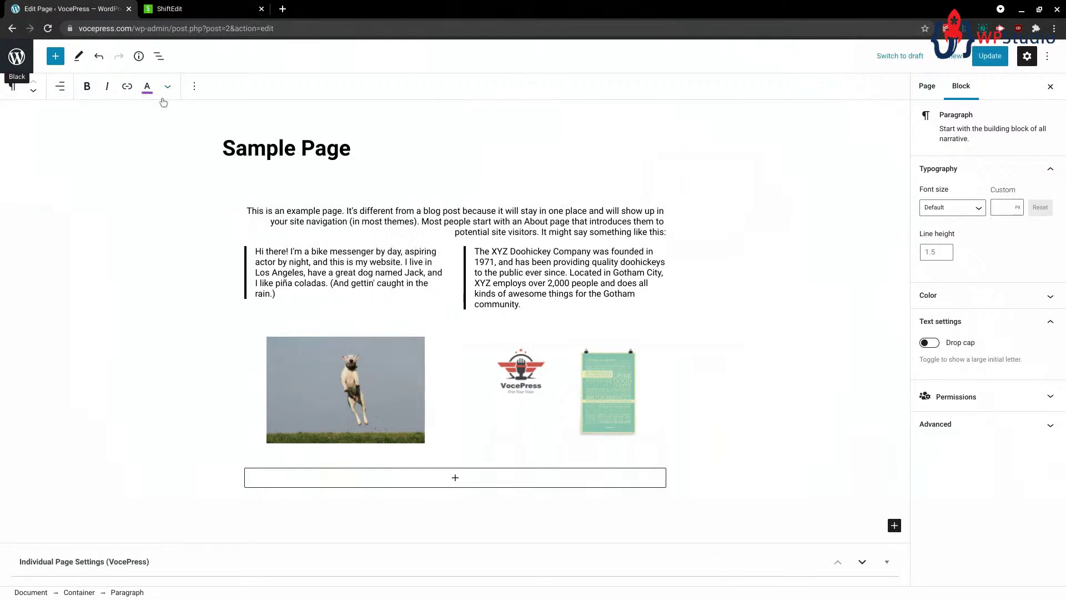
triple_click(648, 230)
click(147, 87)
click(176, 233)
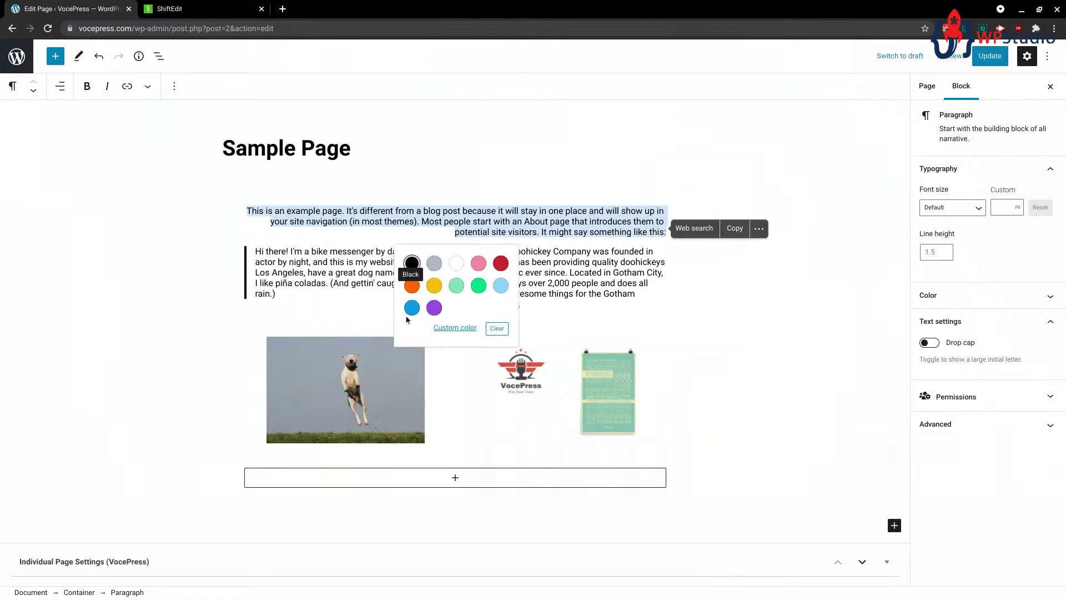
click(435, 308)
click(570, 273)
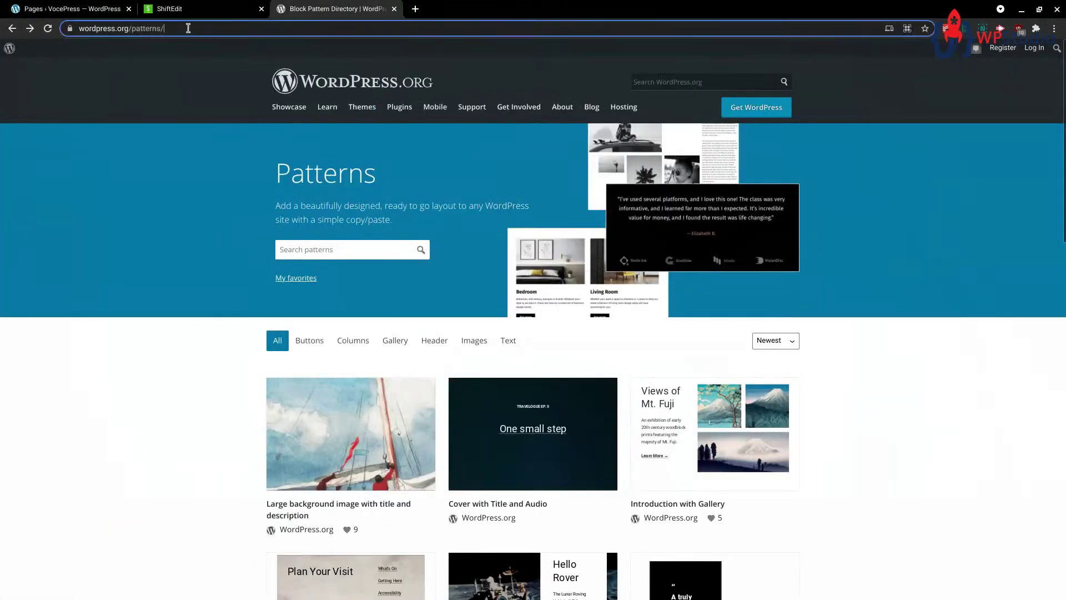
- Browse the Block Pattern Directory at wordpress.org/patterns and open the Podcast Subscription Box pattern's details
click(188, 28)
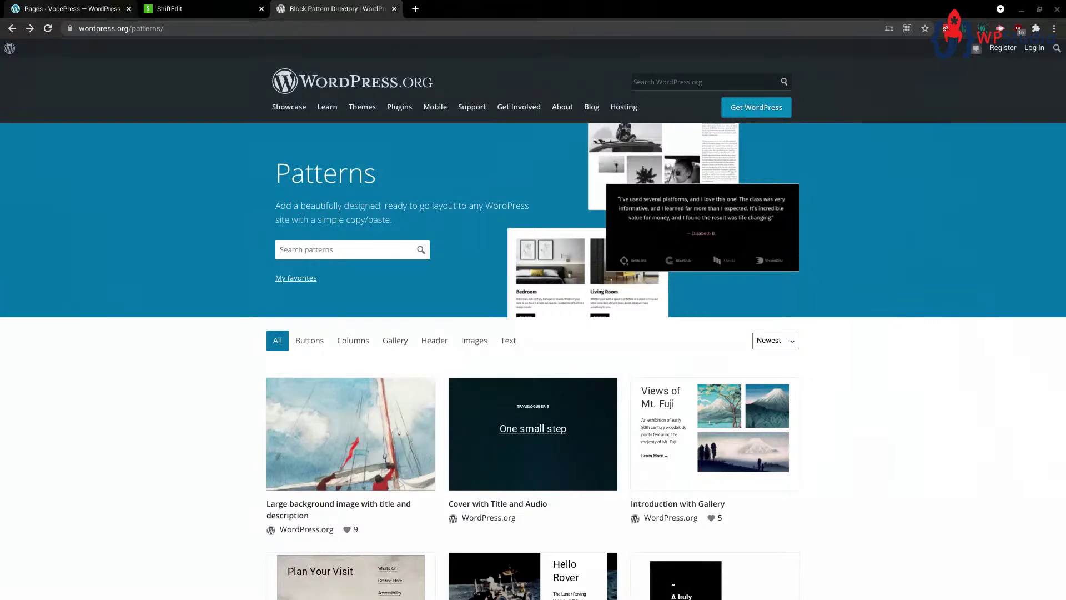
scroll(892, 439, down, 6)
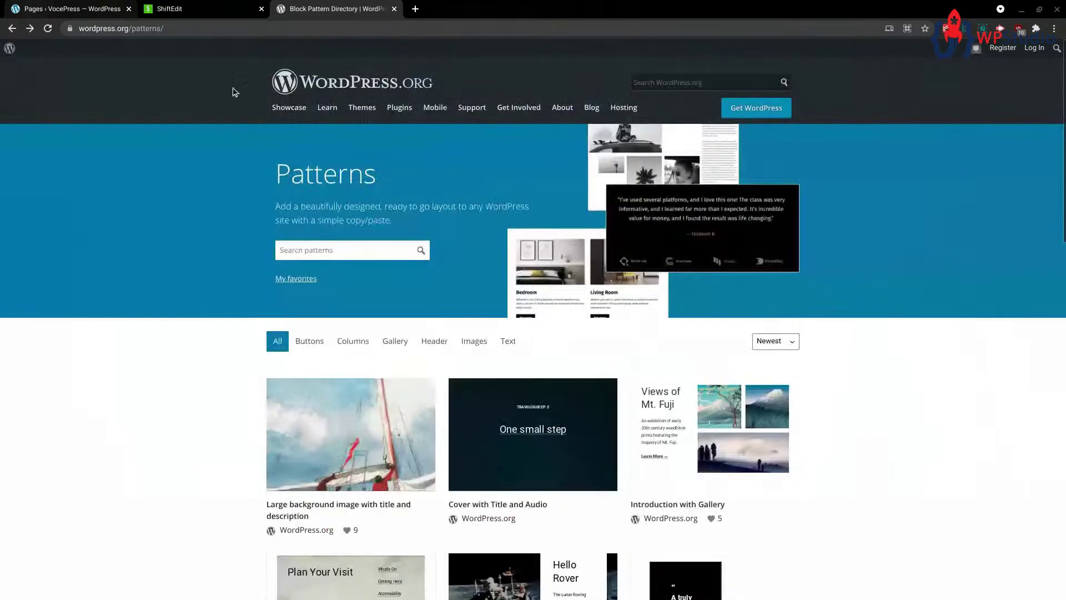
scroll(417, 293, down, 2)
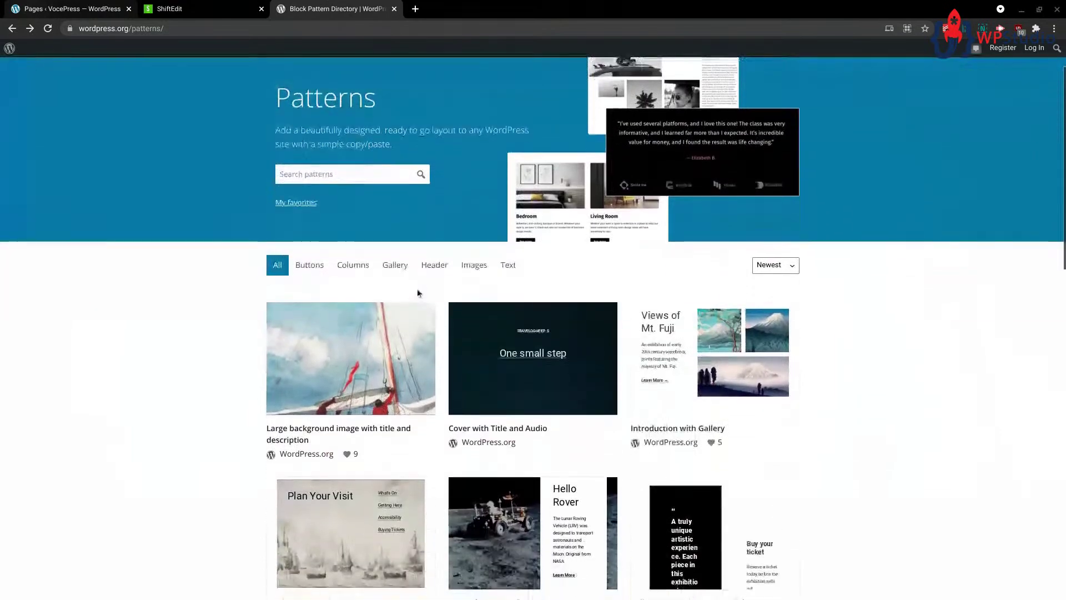
scroll(552, 282, down, 2)
scroll(552, 283, down, 5)
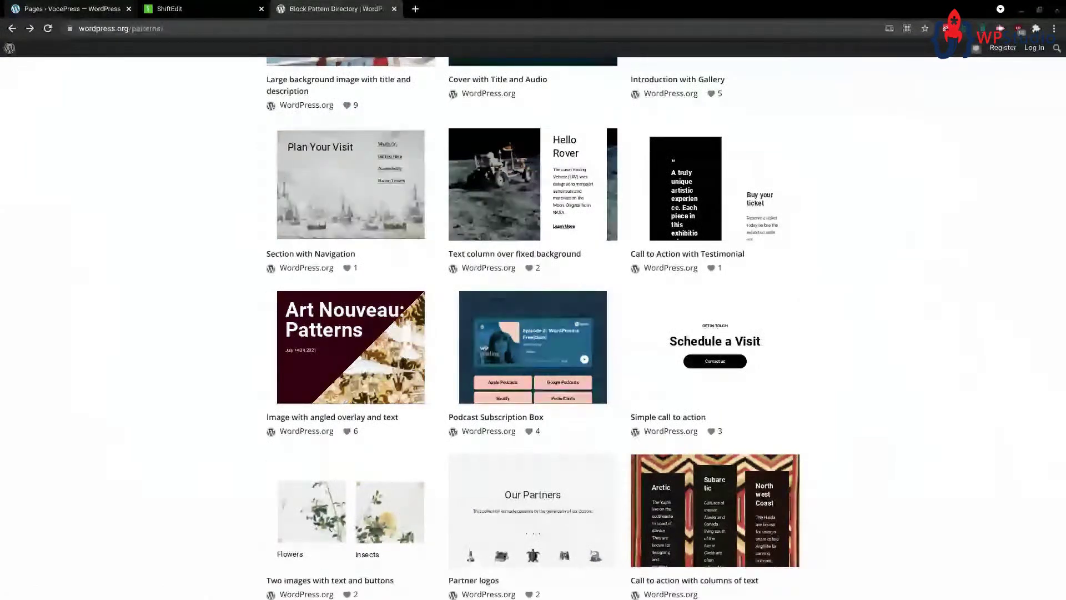
mouse_move(534, 409)
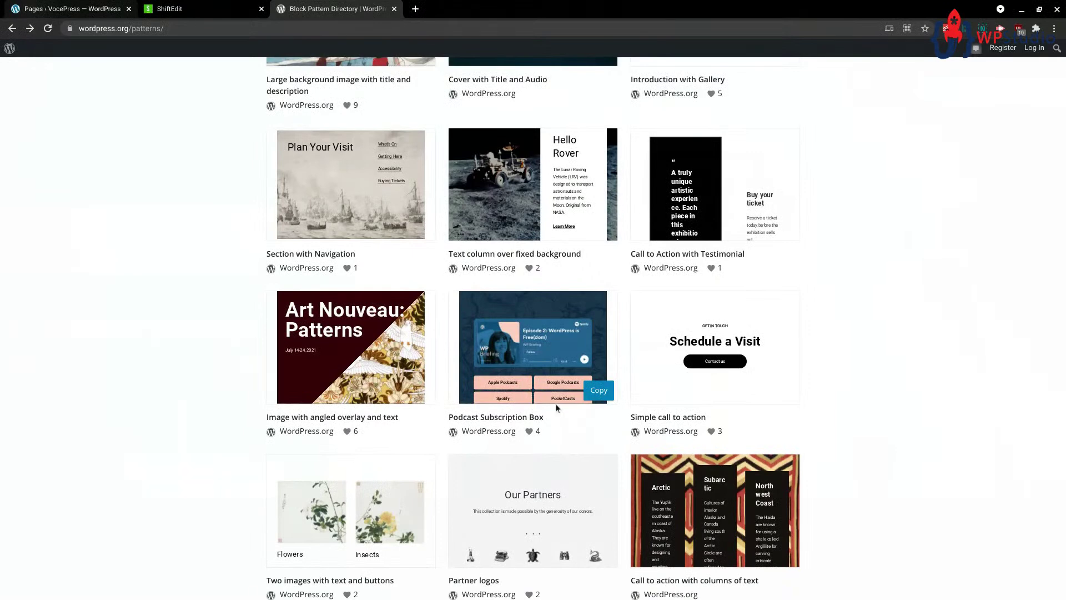
click(514, 346)
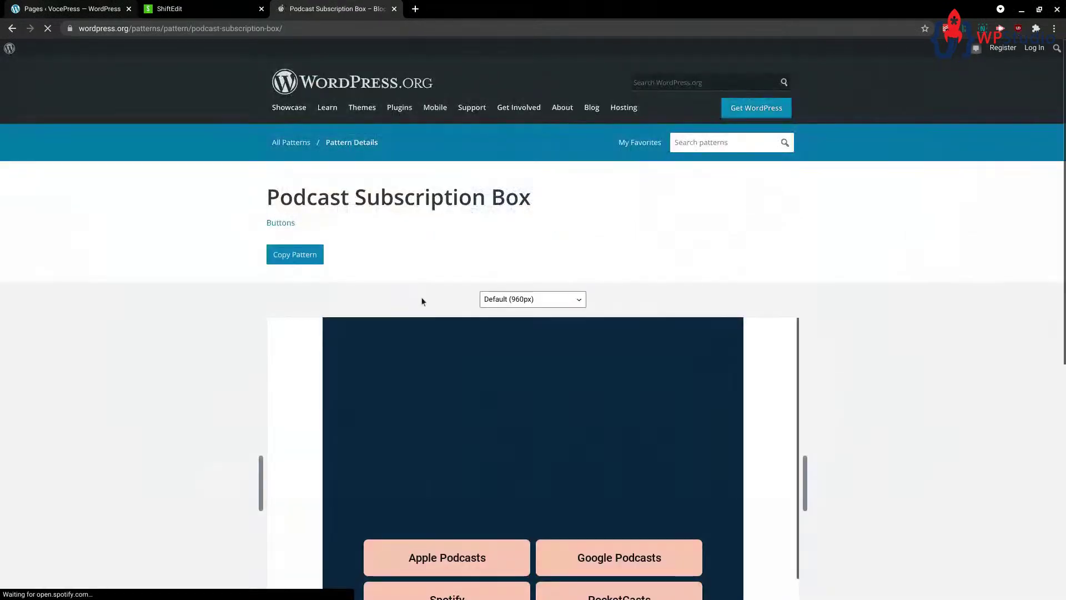
- Preview the Podcast Subscription Box pattern at Medium (480px) width and return the preview to Default (960px)
scroll(642, 210, down, 5)
scroll(614, 167, up, 4)
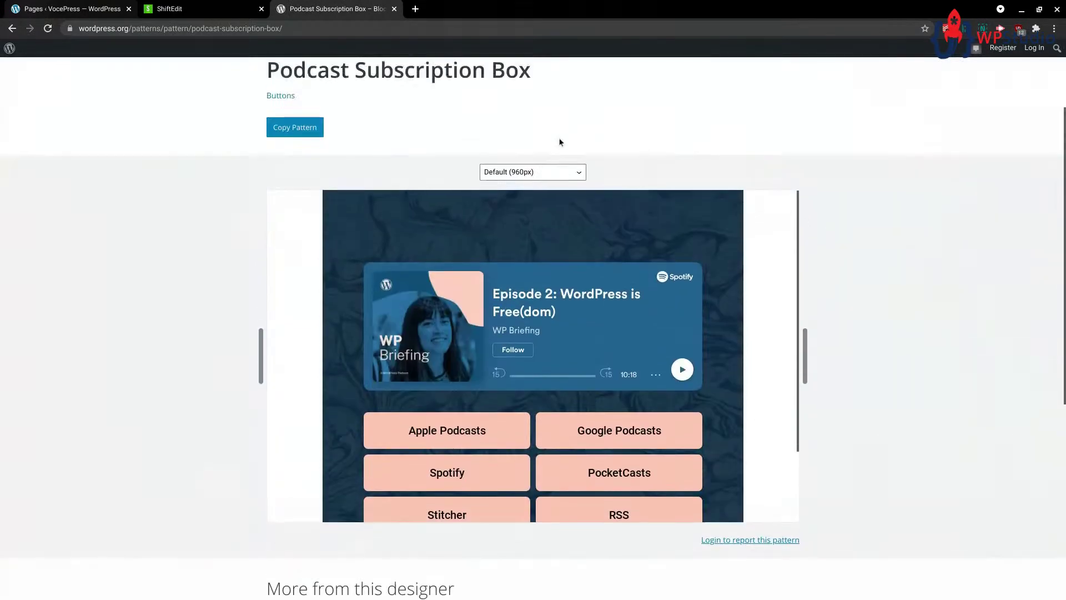
click(553, 172)
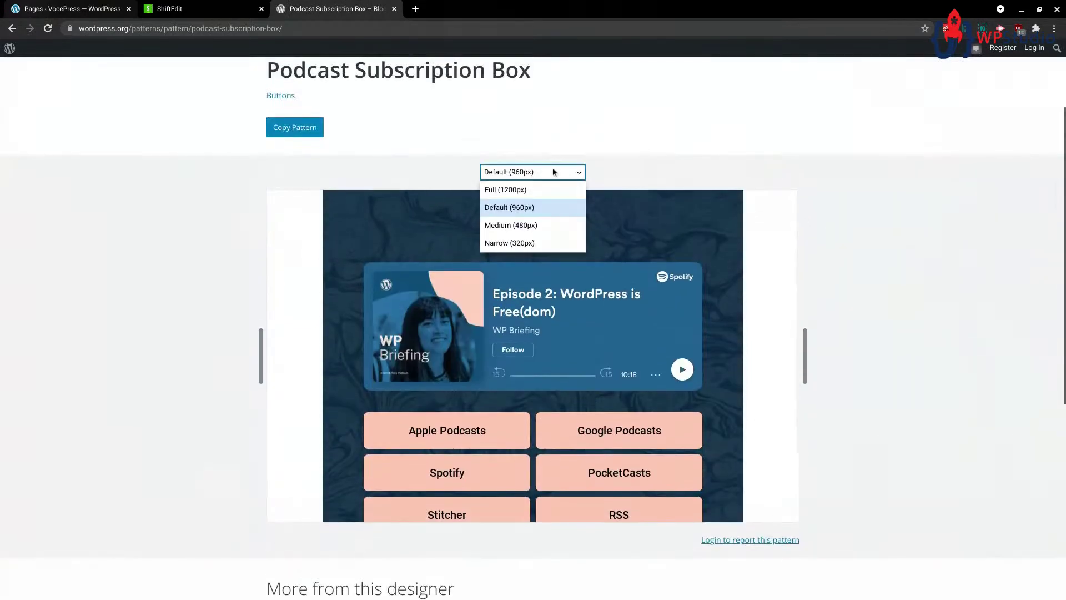
click(548, 228)
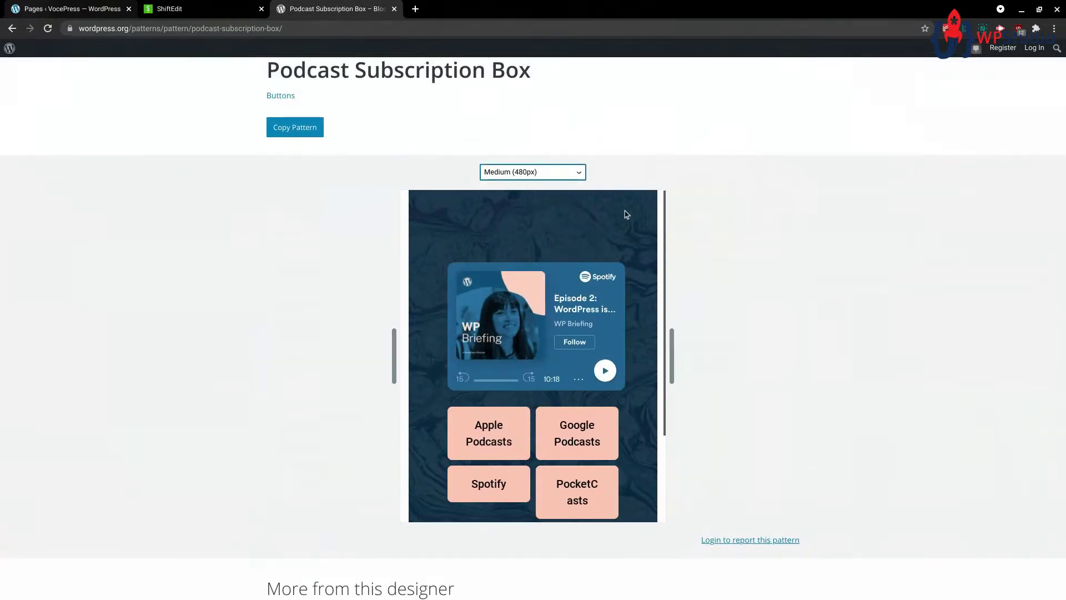
click(562, 172)
click(536, 205)
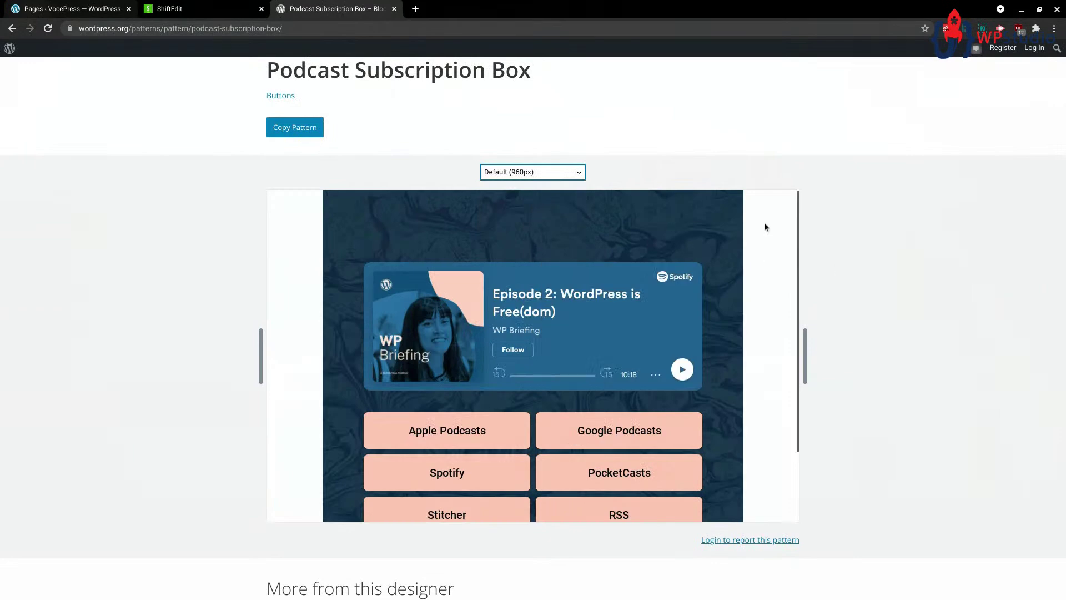
scroll(794, 250, down, 1)
scroll(550, 214, up, 2)
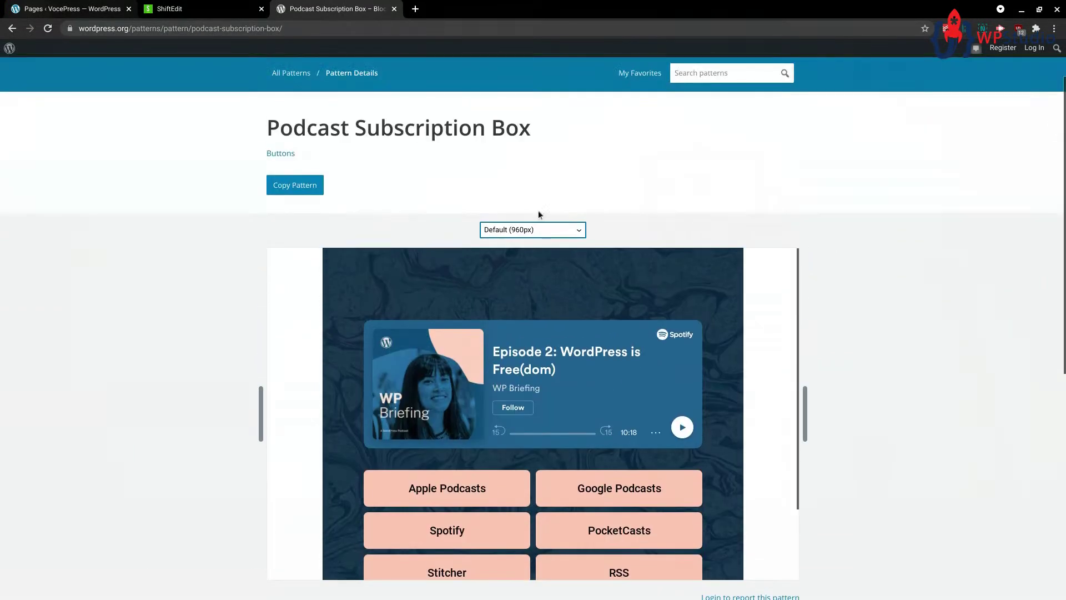
- Copy the Podcast Subscription Box pattern and start a new page on the VocePress site
click(292, 187)
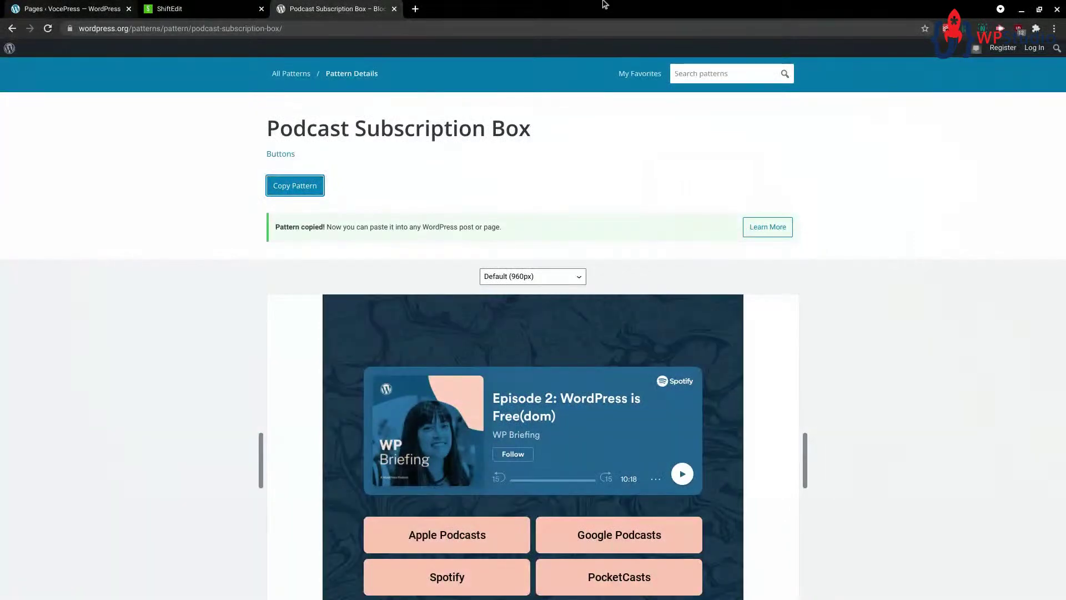
click(66, 8)
click(160, 76)
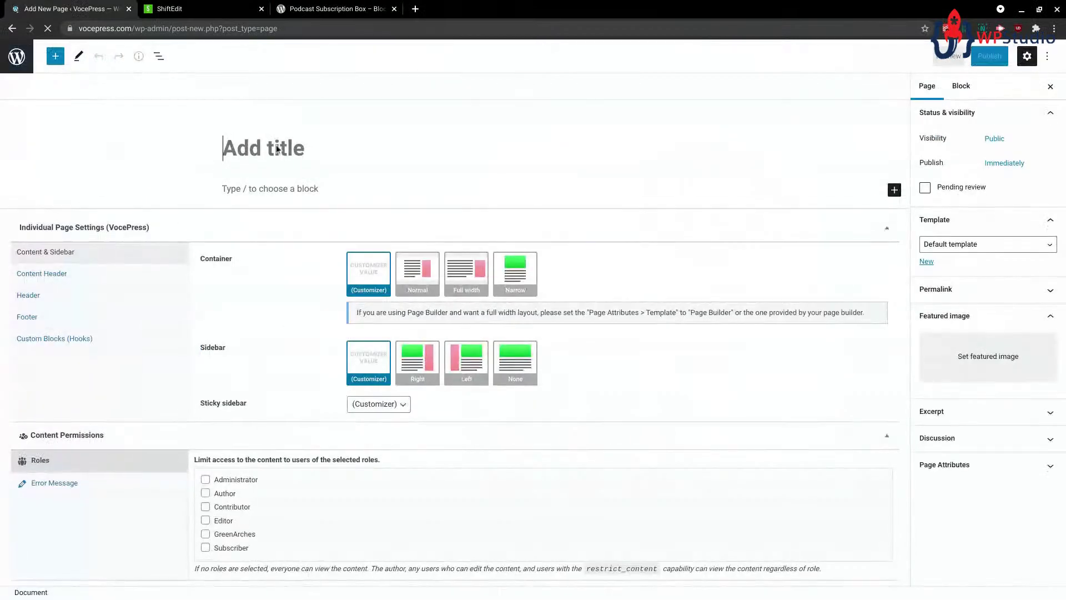
- Title the new page "Join My Podcast", paste the copied pattern into its content, and collapse the Individual Page Settings section
click(280, 147)
text(Join My )
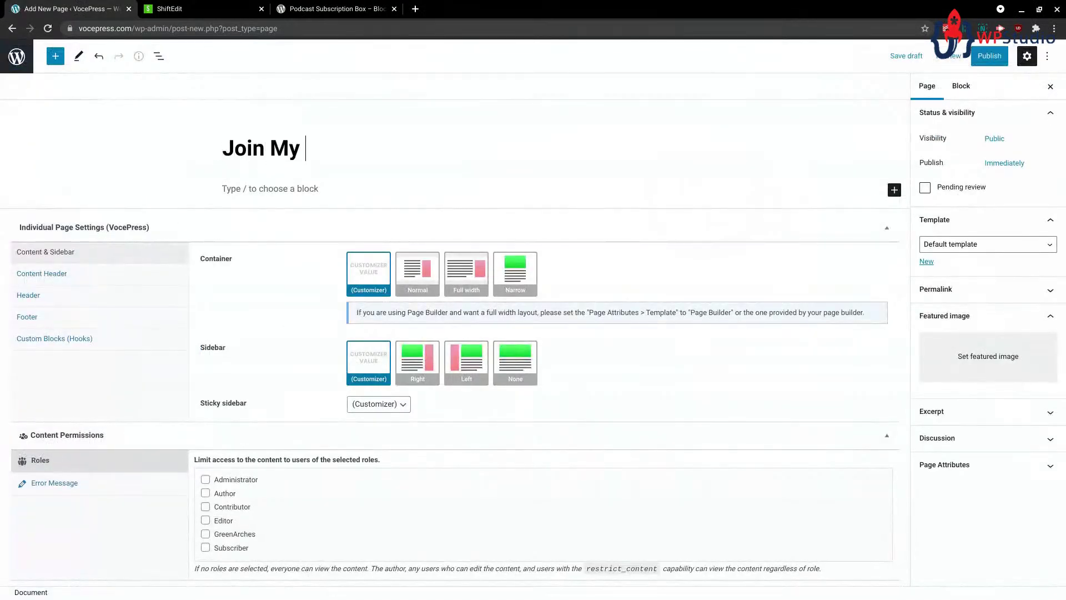
text(Podcast)
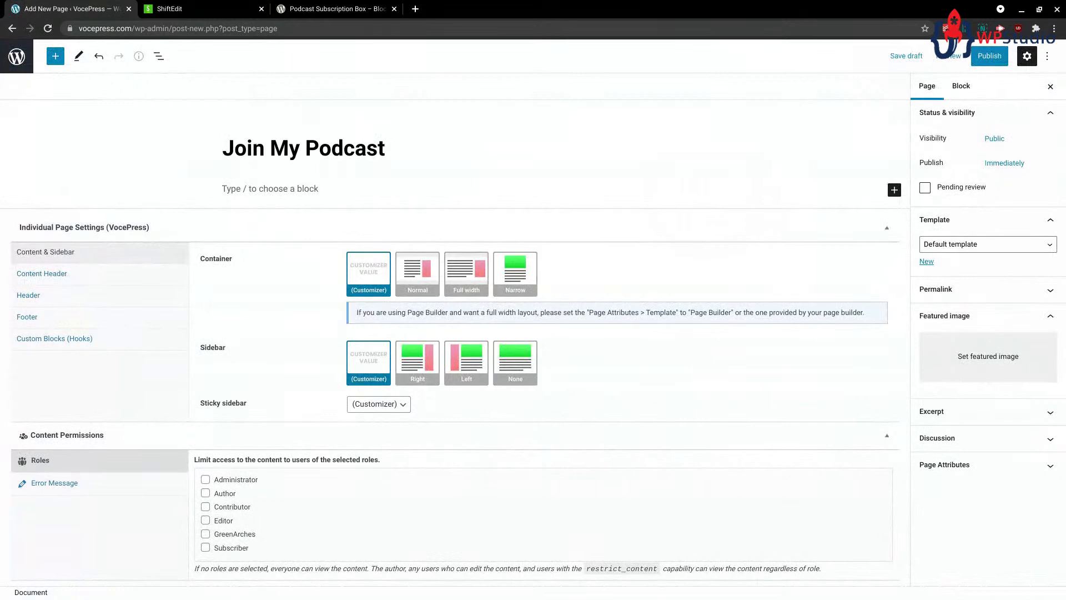
key(Return)
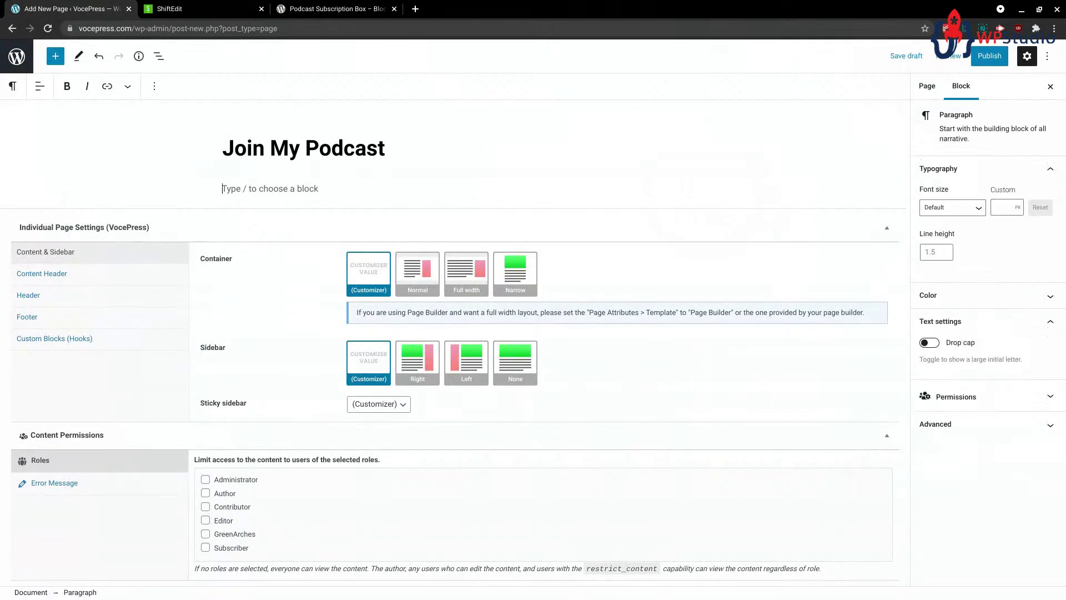
key(ctrl+v)
scroll(797, 362, down, 3)
click(469, 467)
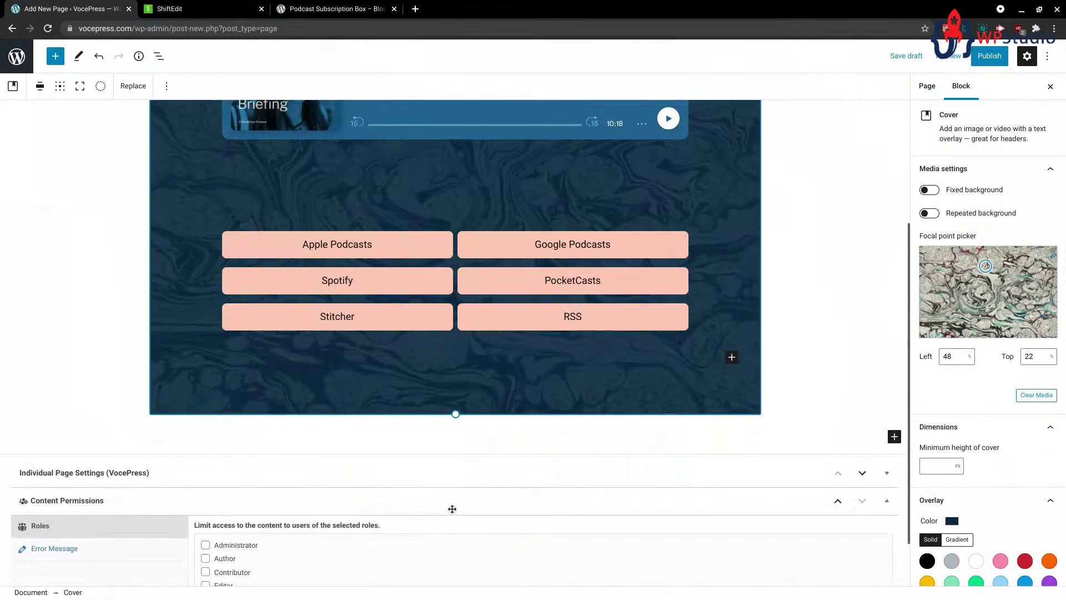
- Inspect the block settings of the pasted pattern's Spotify embed, cover and Apple Podcasts button
scroll(724, 481, up, 3)
scroll(795, 472, down, 1)
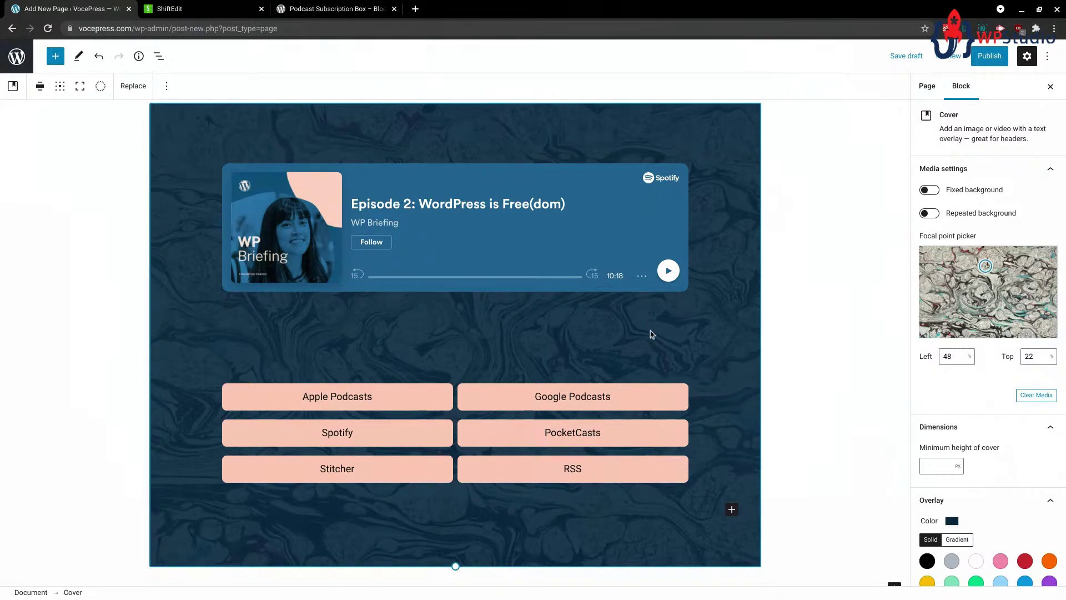
scroll(462, 291, up, 2)
click(403, 268)
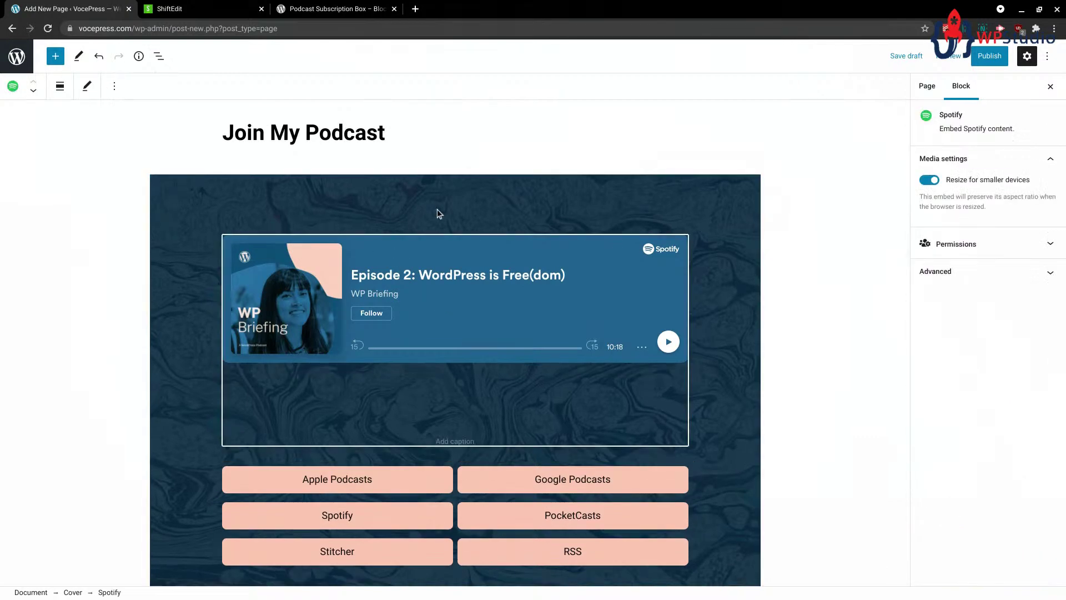
click(398, 195)
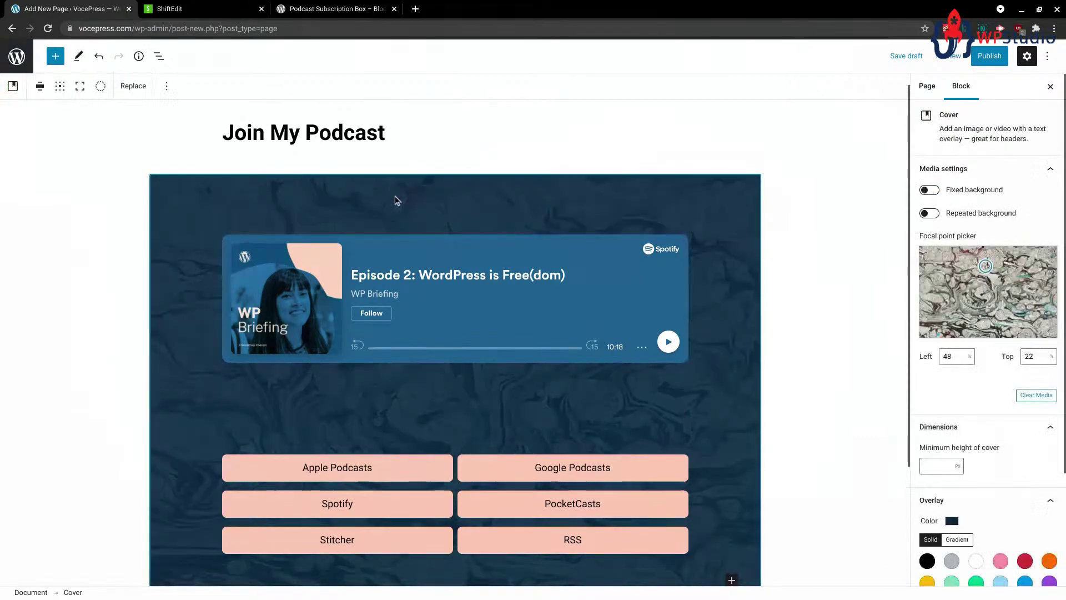
click(450, 304)
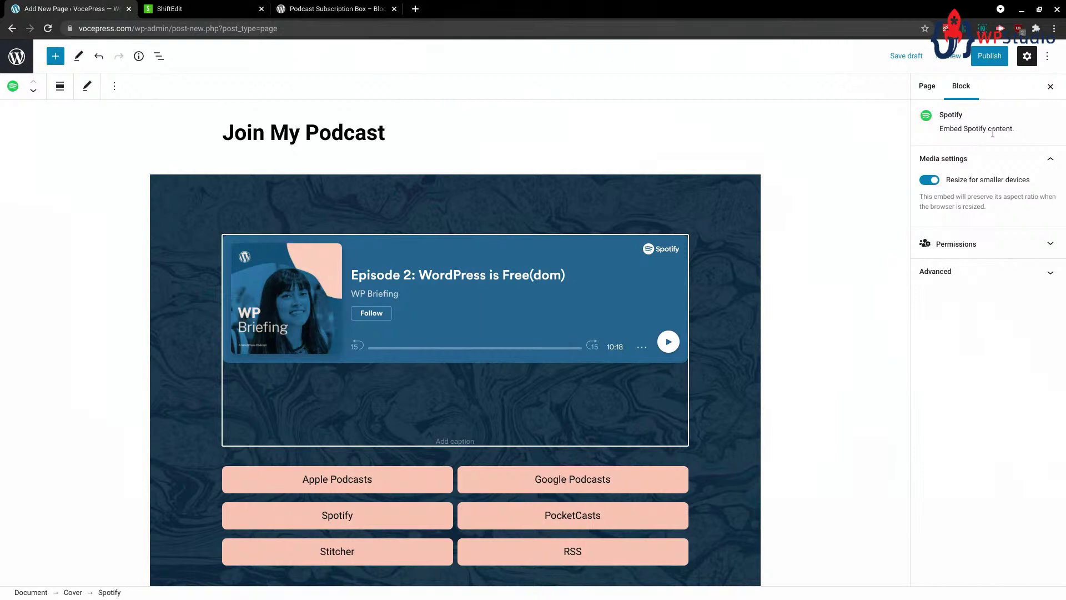
click(408, 478)
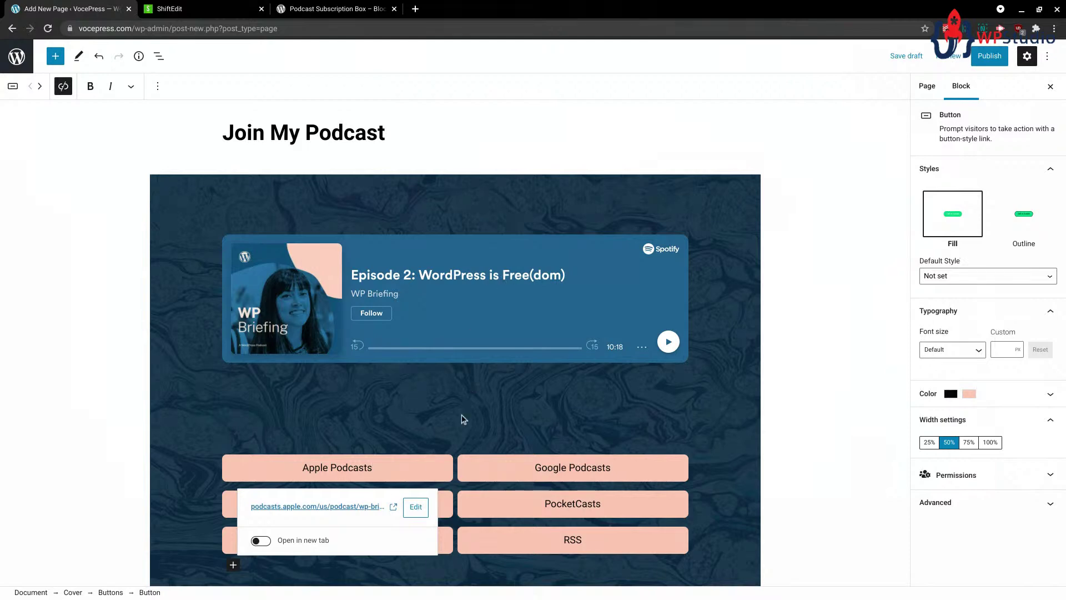
click(465, 413)
- Open the List view and examine the Buttons group and its Apple Podcasts button
click(159, 56)
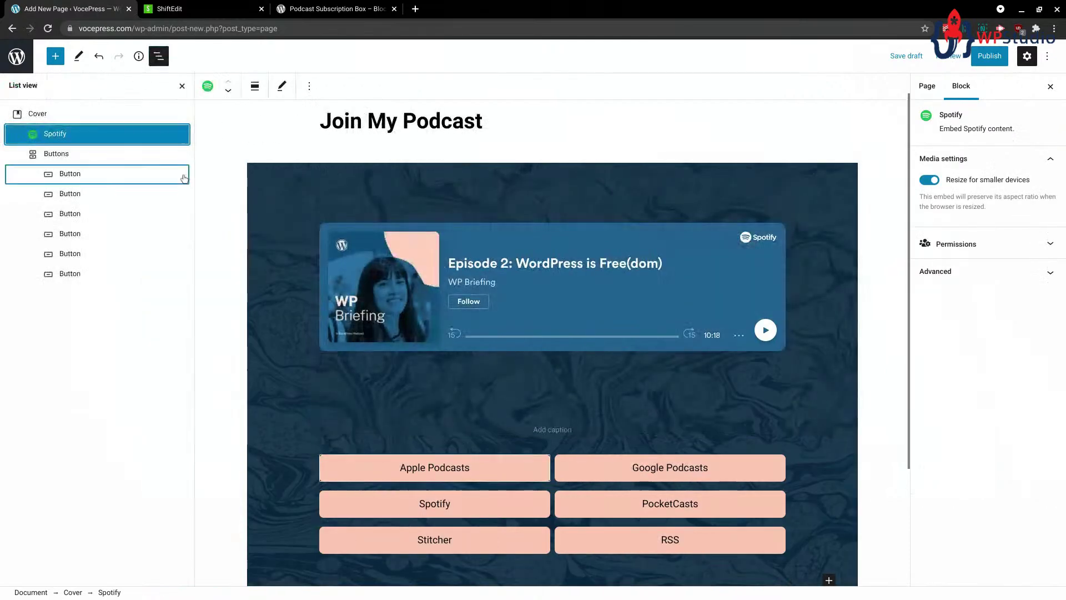
click(61, 157)
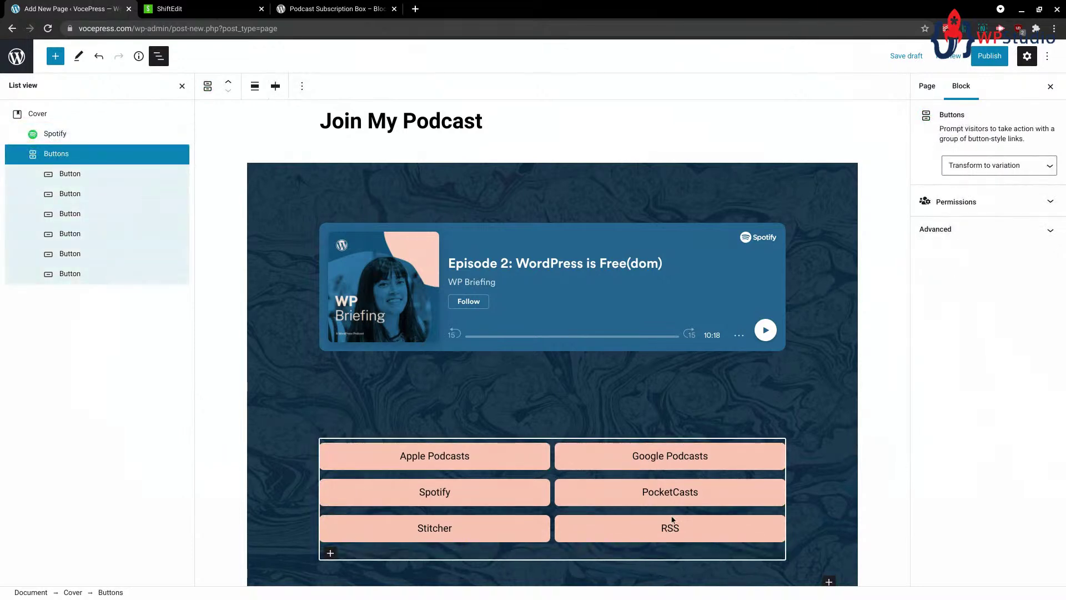
click(86, 173)
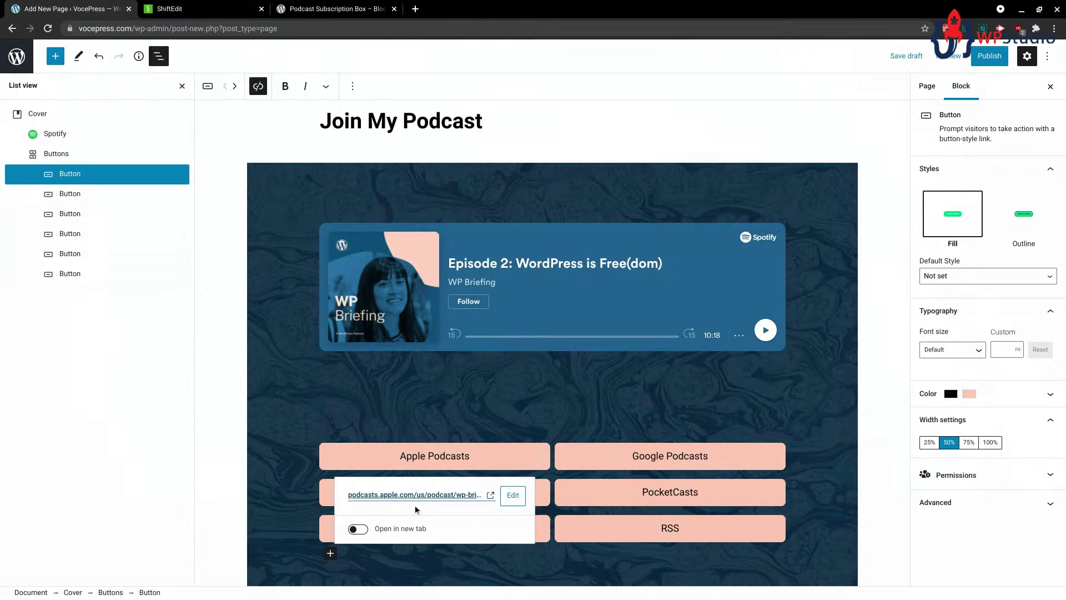
click(673, 425)
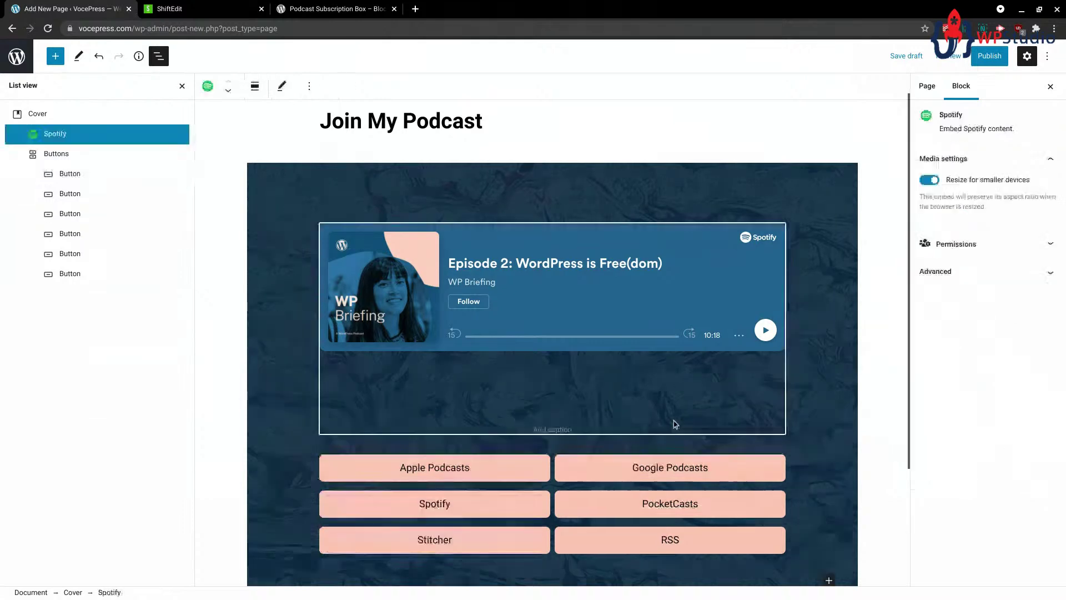
- Remove the PocketCasts and Stitcher buttons from the podcast pattern's button group
click(657, 514)
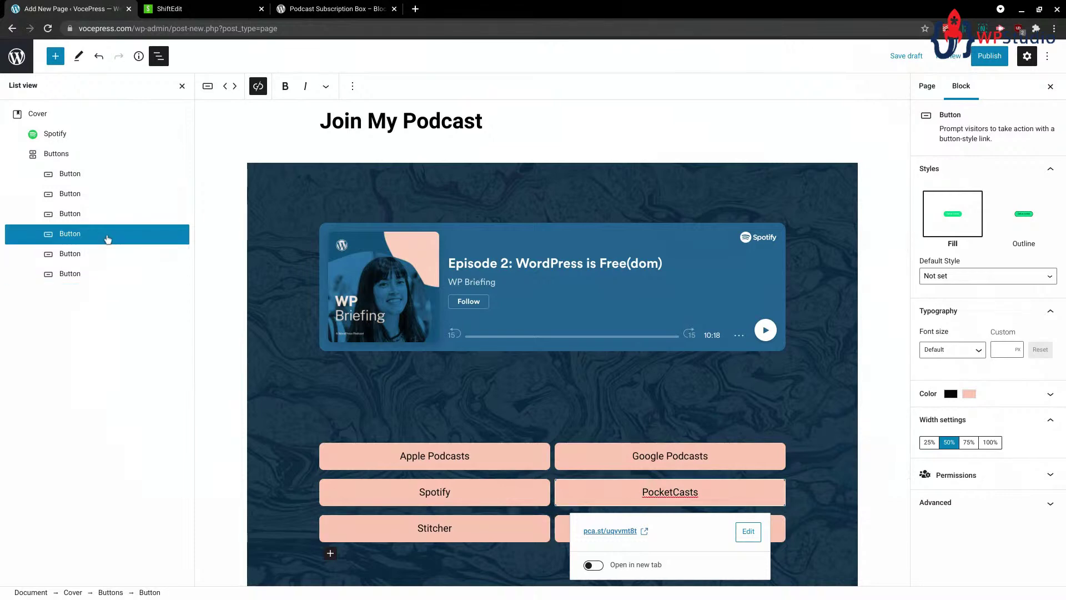
key(shift+alt+z)
click(650, 534)
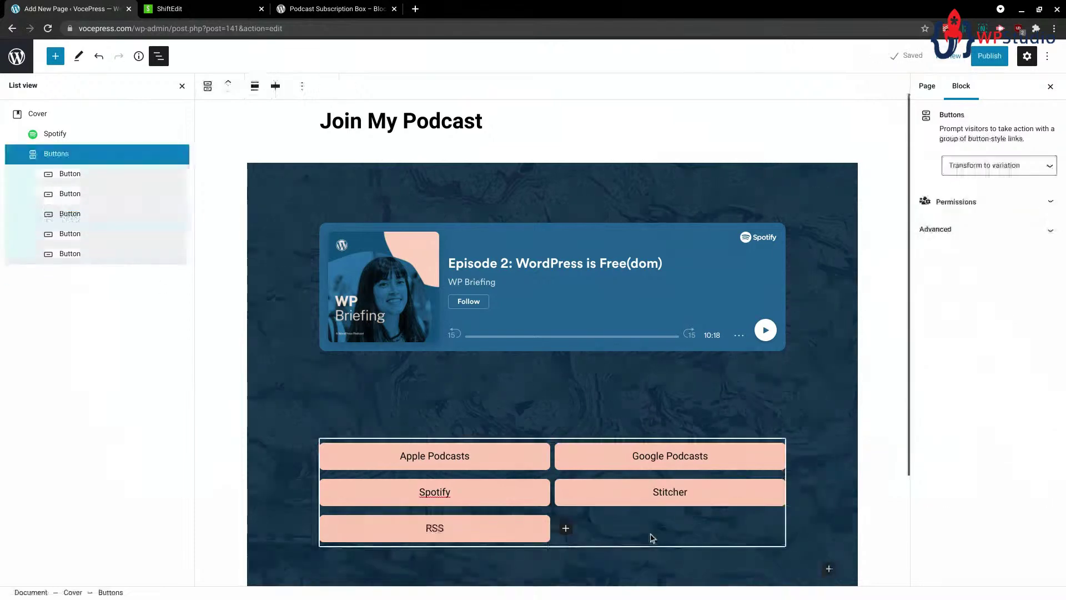
click(628, 491)
key(shift+alt+z)
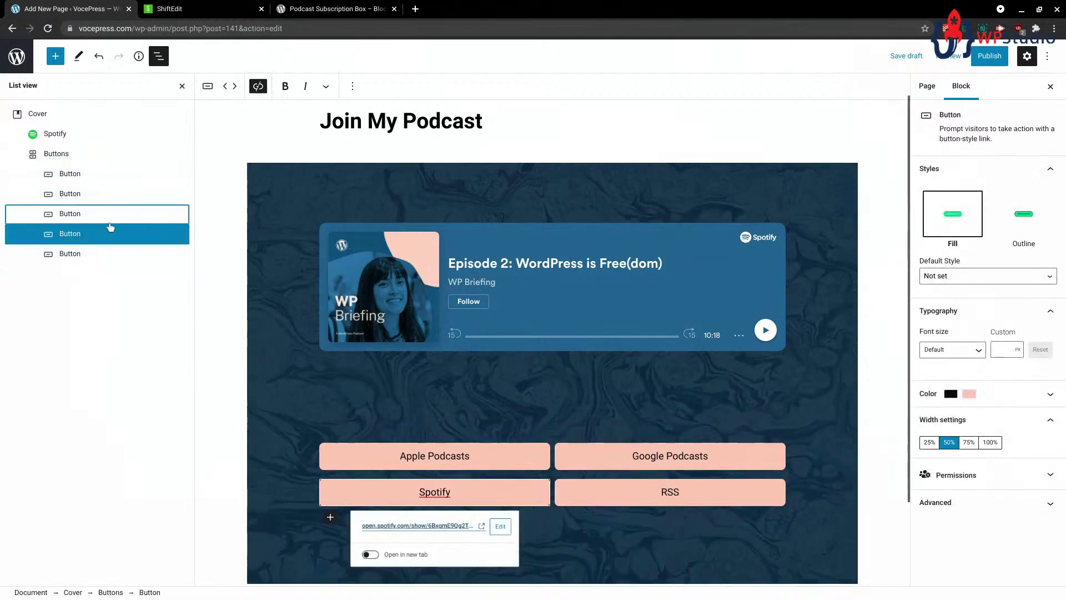
- Switch to the WordPress.org pattern directory, return to the full patterns listing and browse its first page
click(615, 547)
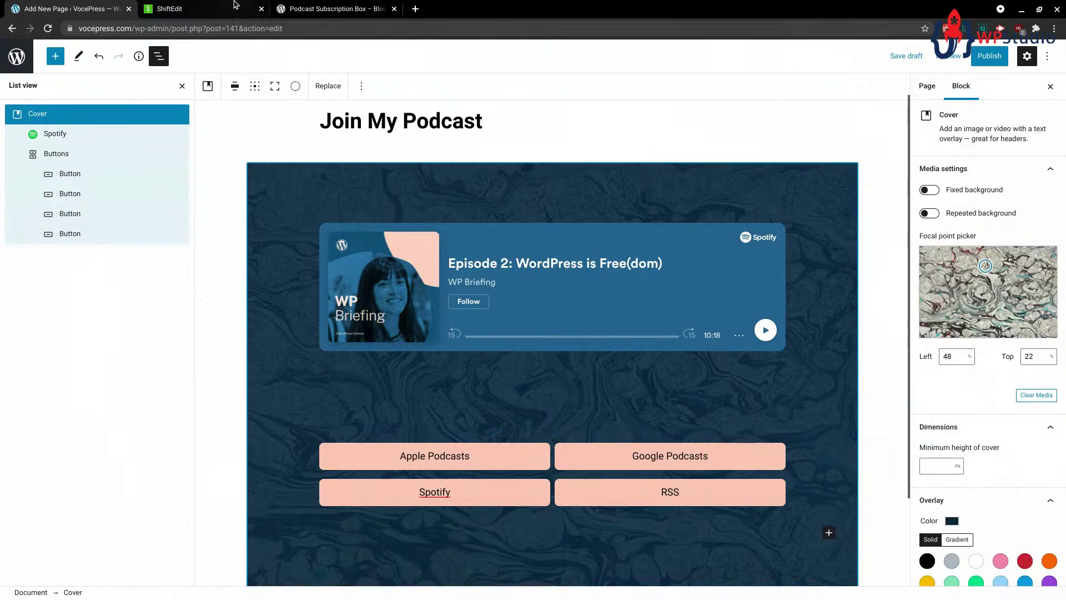
click(312, 8)
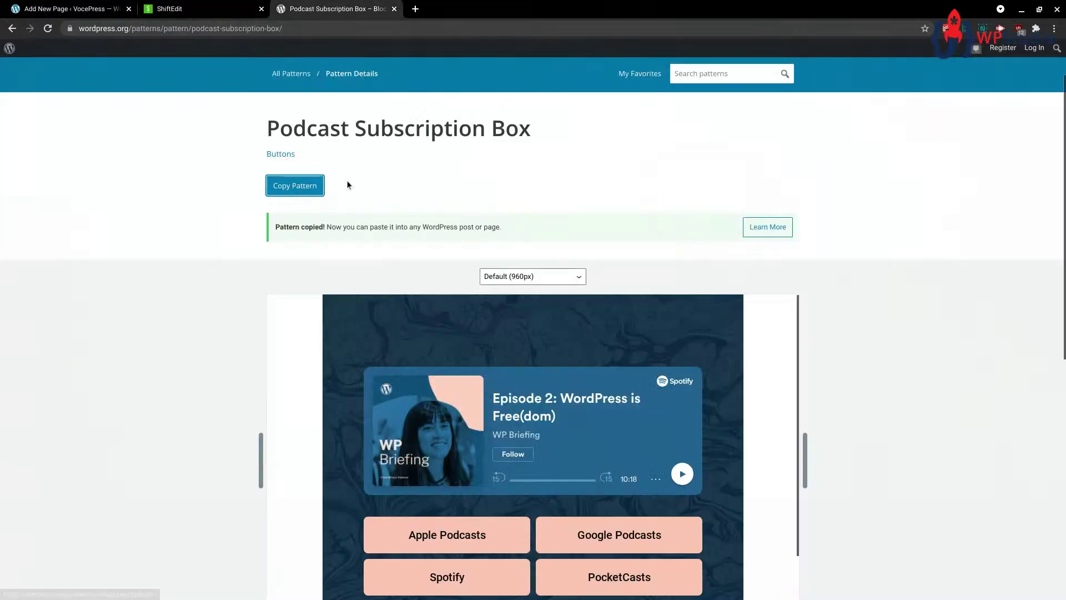
scroll(346, 179, up, 2)
click(300, 144)
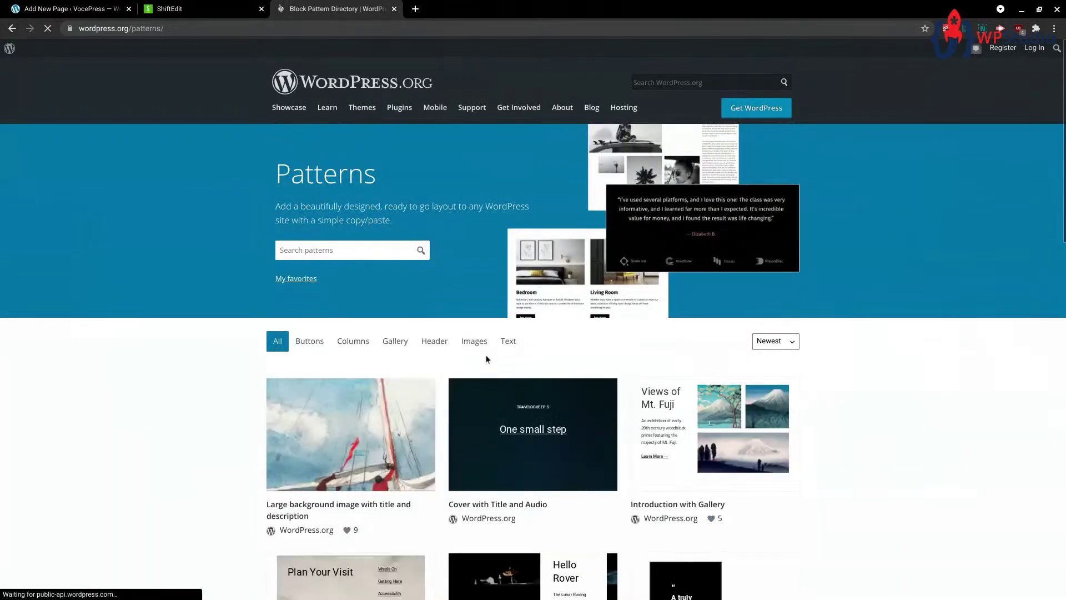
scroll(485, 360, down, 2)
scroll(484, 365, down, 10)
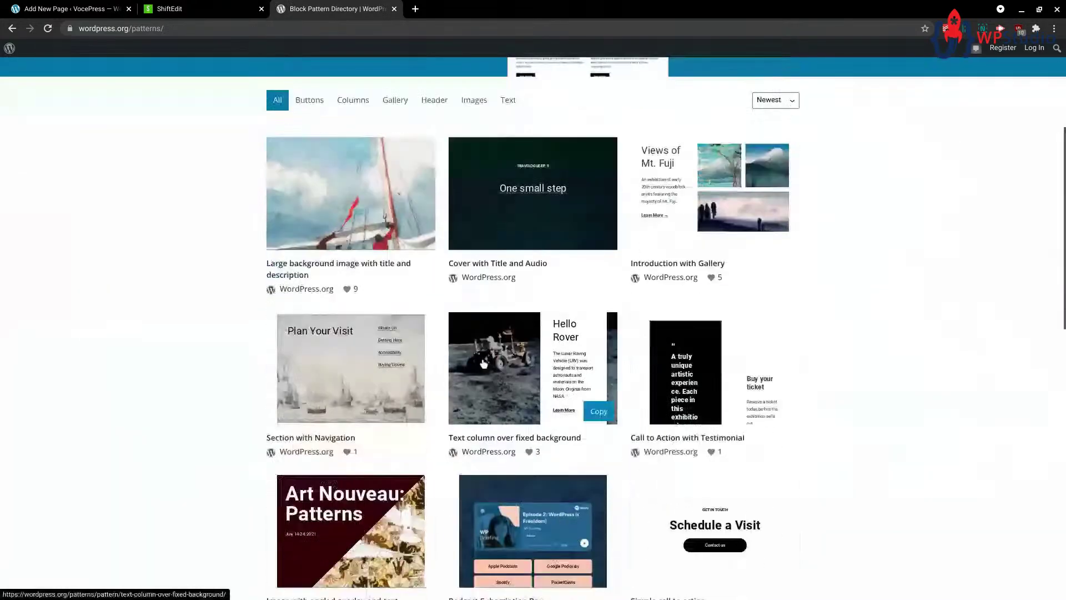
scroll(523, 368, down, 4)
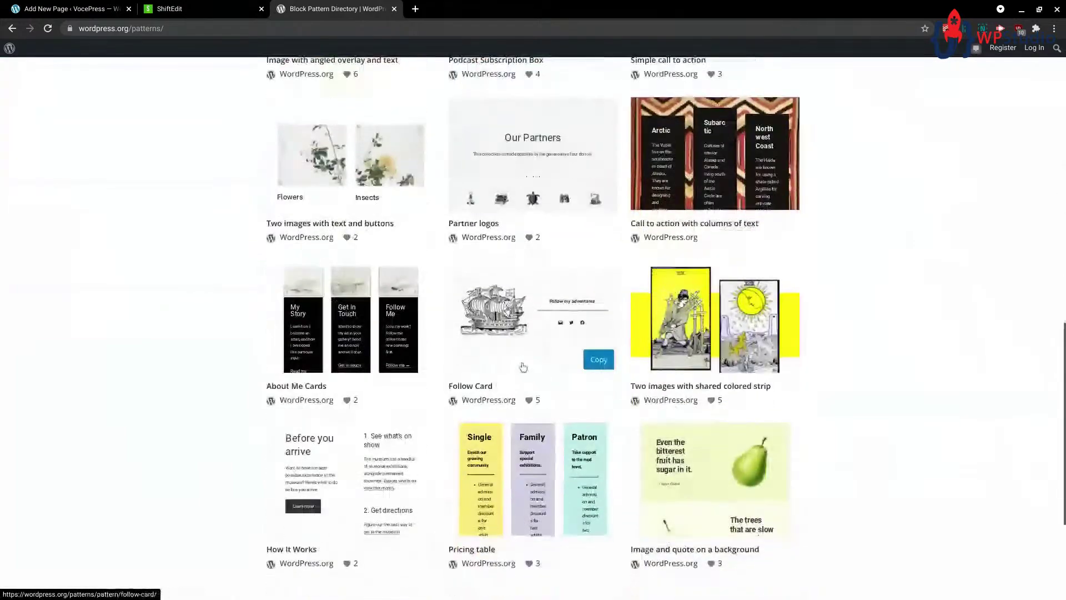
scroll(593, 408, down, 1)
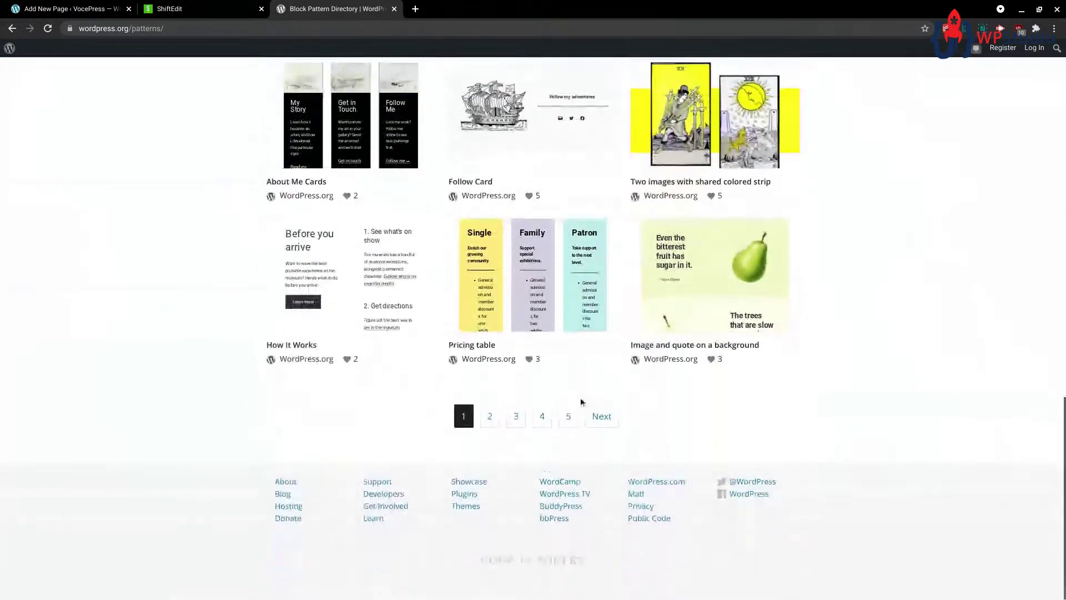
- Open page 3 of the pattern directory and look through its header, column and image patterns
click(515, 417)
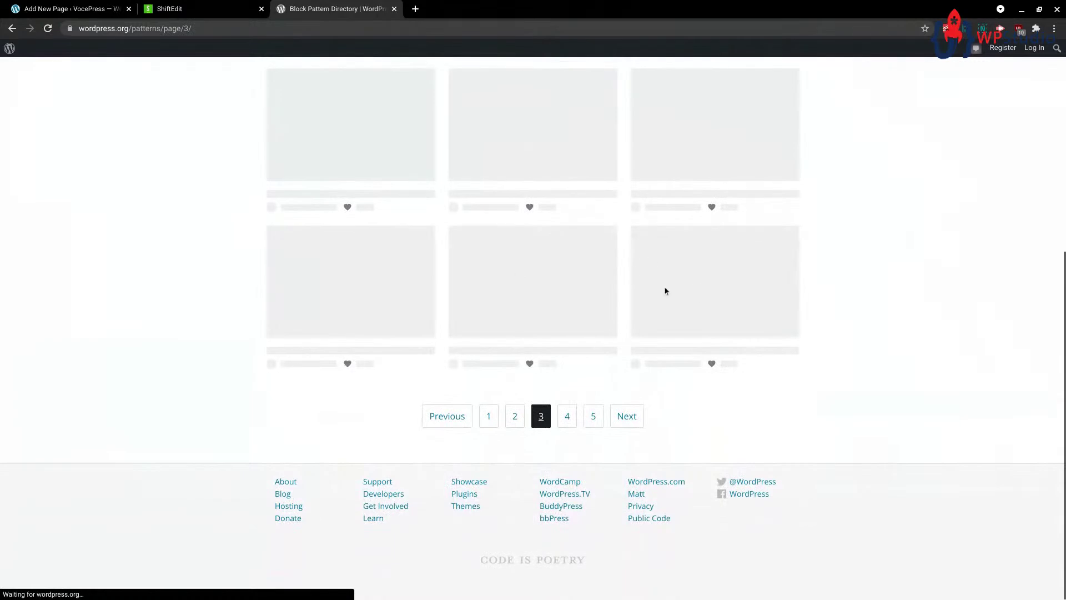
scroll(524, 359, up, 4)
scroll(710, 421, up, 7)
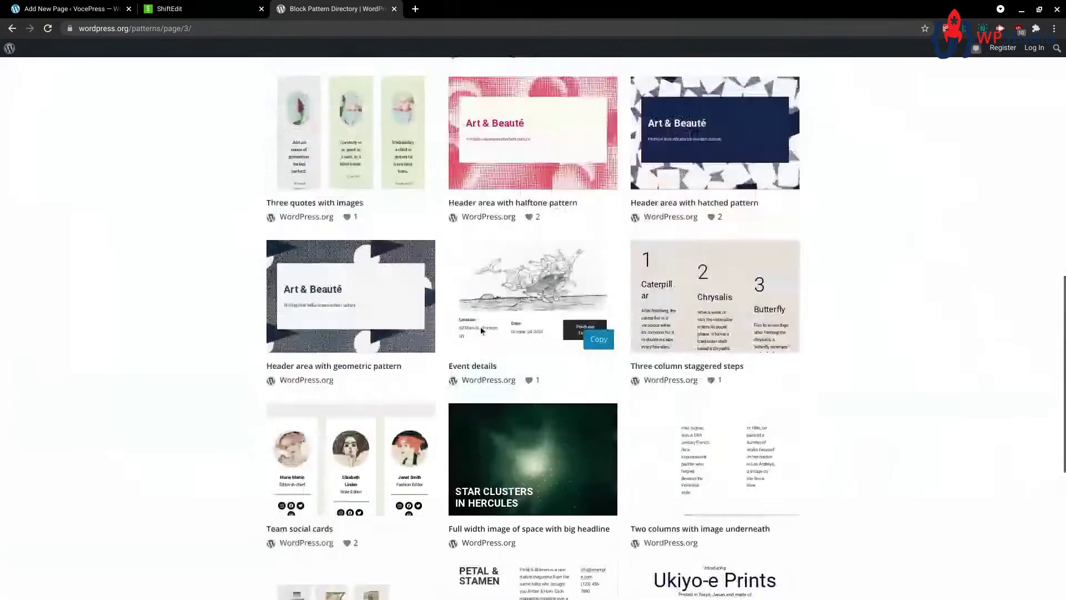
scroll(611, 366, up, 4)
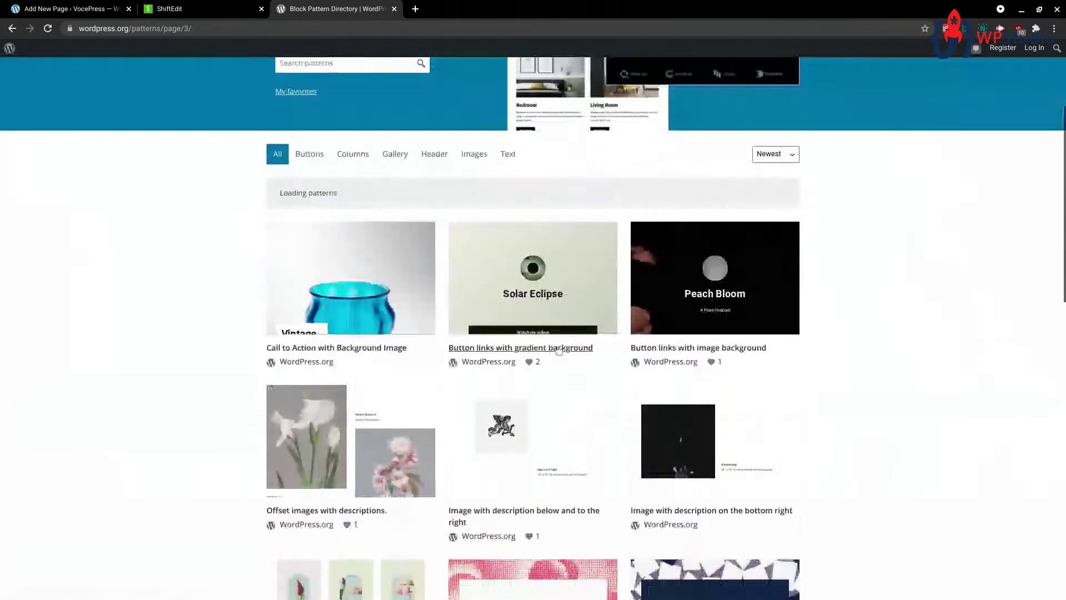
scroll(620, 333, down, 2)
scroll(620, 333, down, 13)
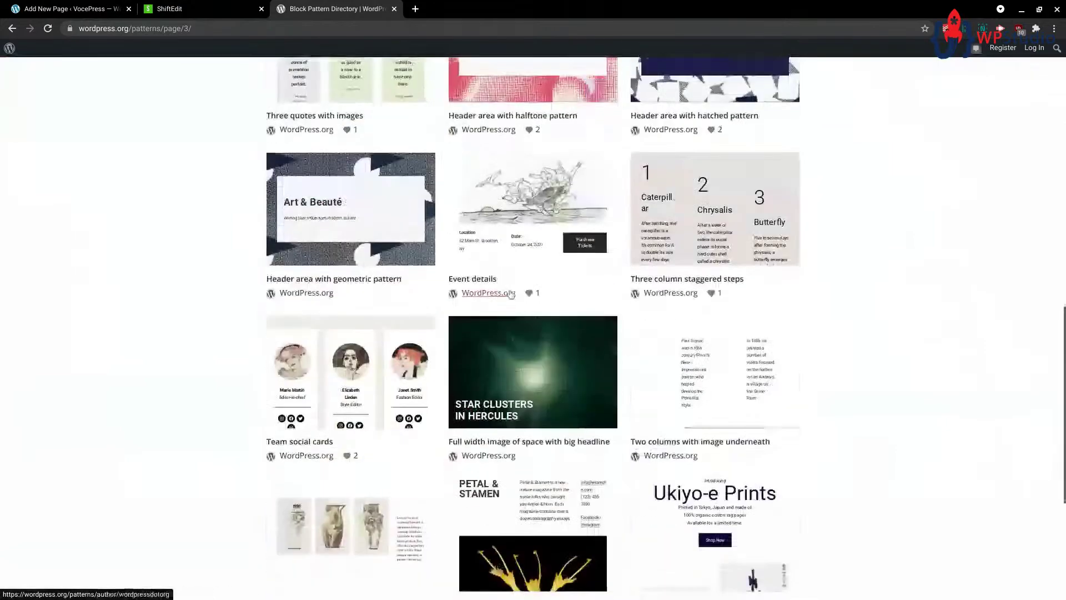
- Open page 4 of the pattern directory and look through all of its patterns
click(567, 416)
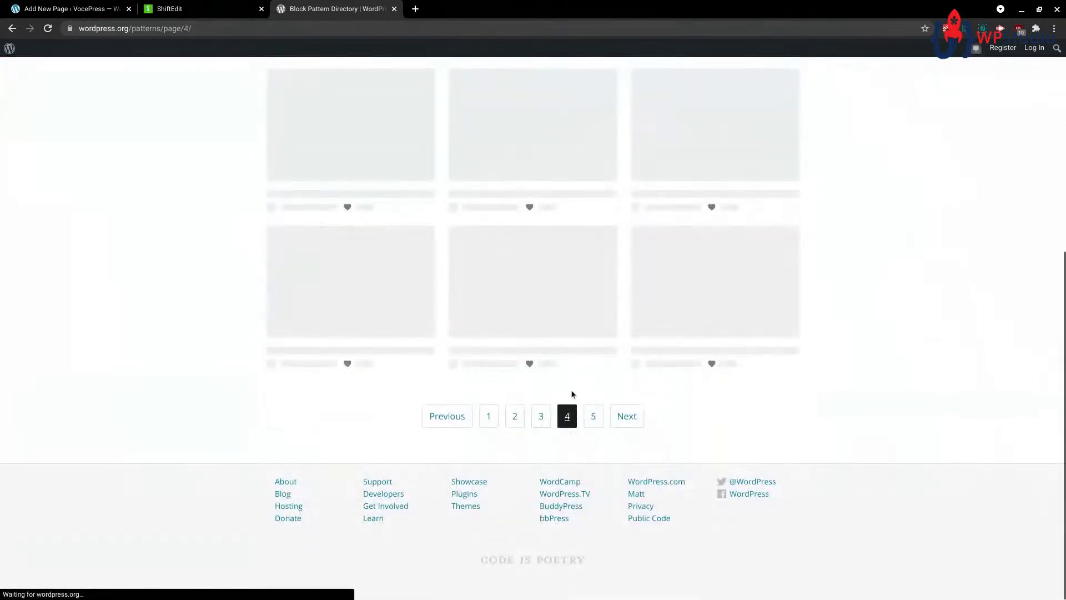
scroll(549, 290, up, 6)
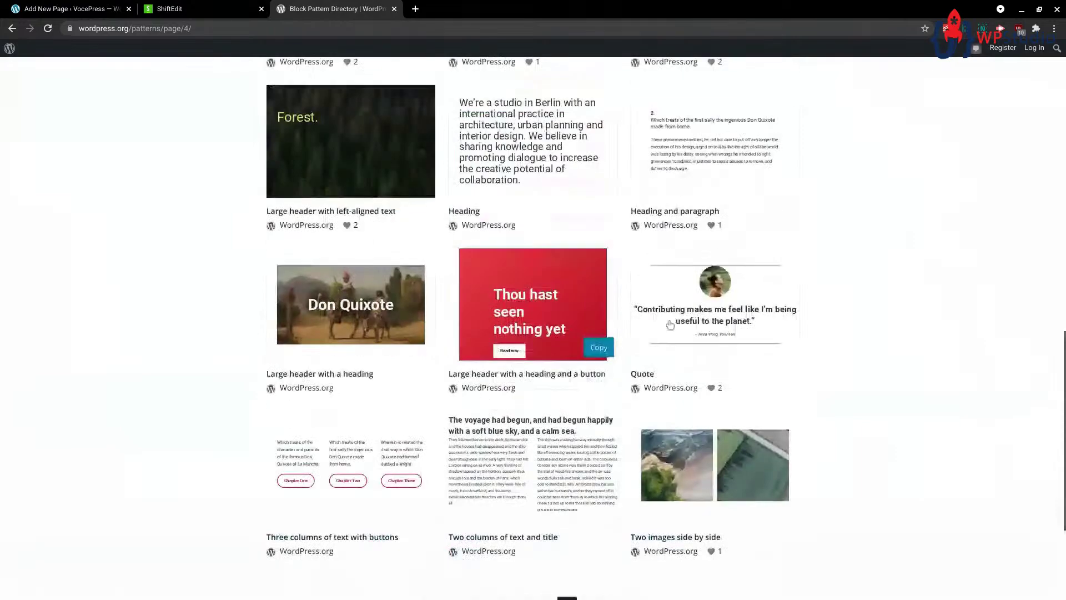
scroll(718, 327, up, 2)
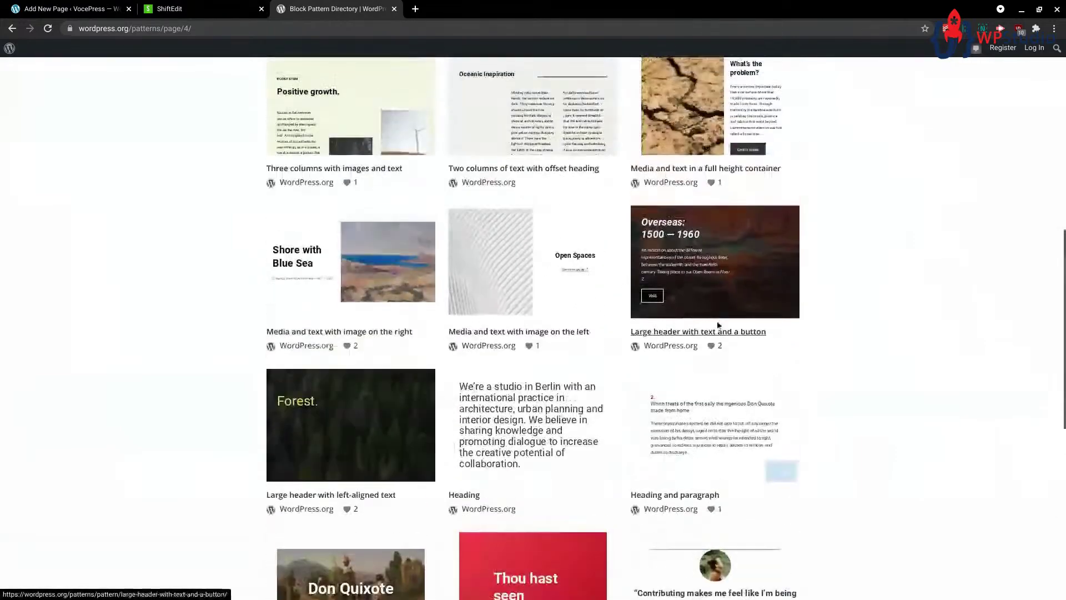
scroll(498, 441, up, 5)
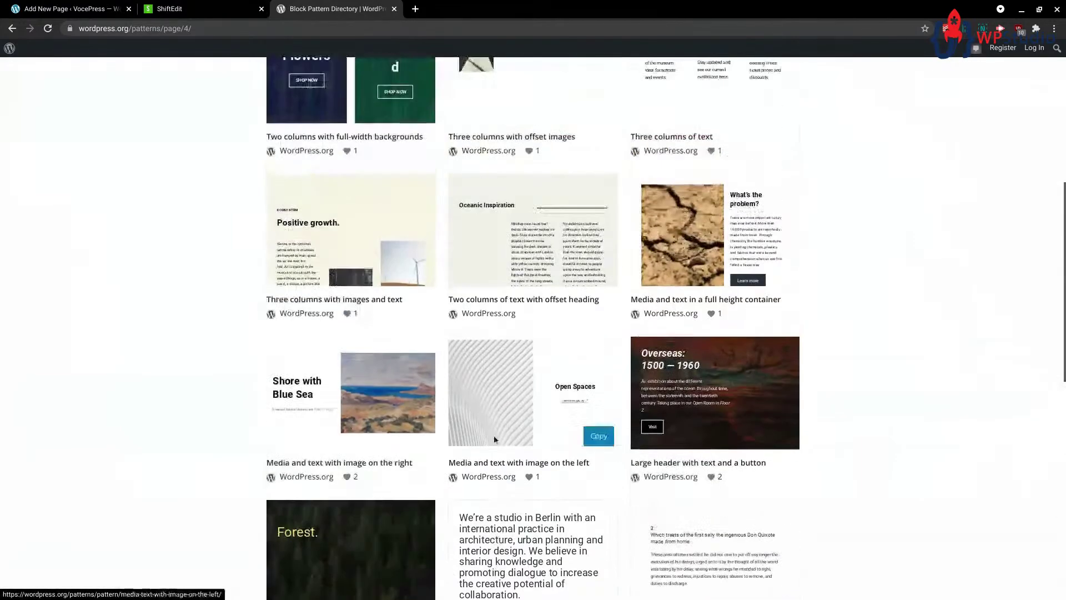
scroll(500, 339, up, 2)
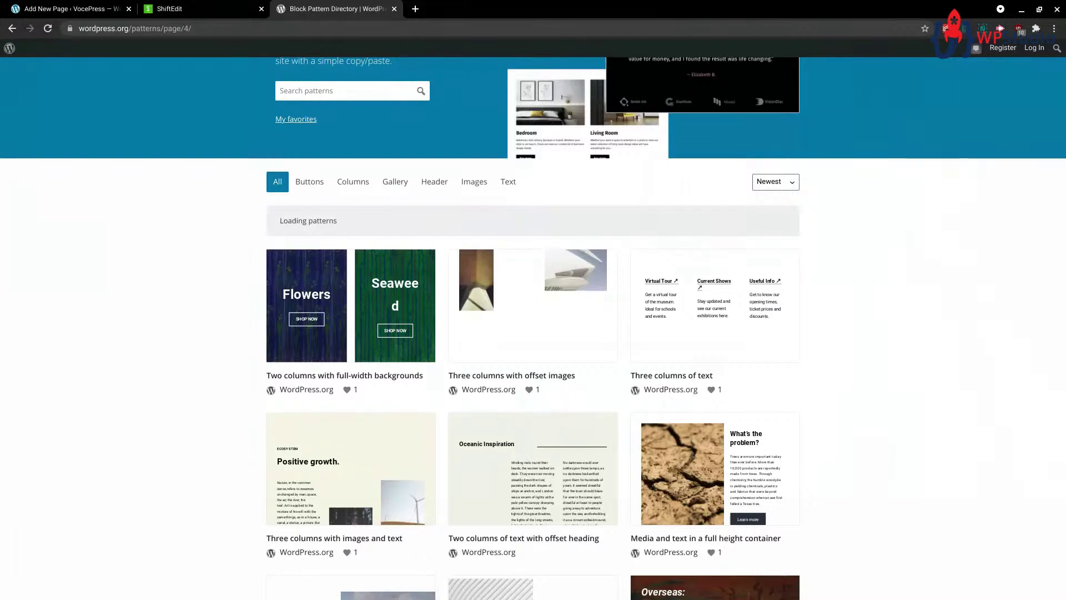
scroll(709, 345, down, 15)
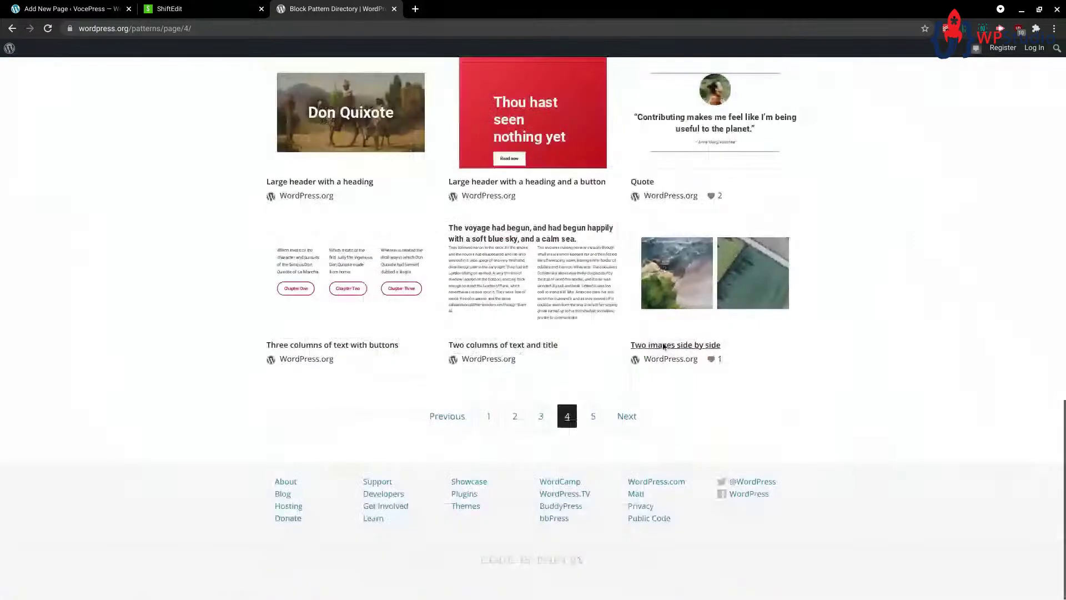
scroll(590, 369, up, 2)
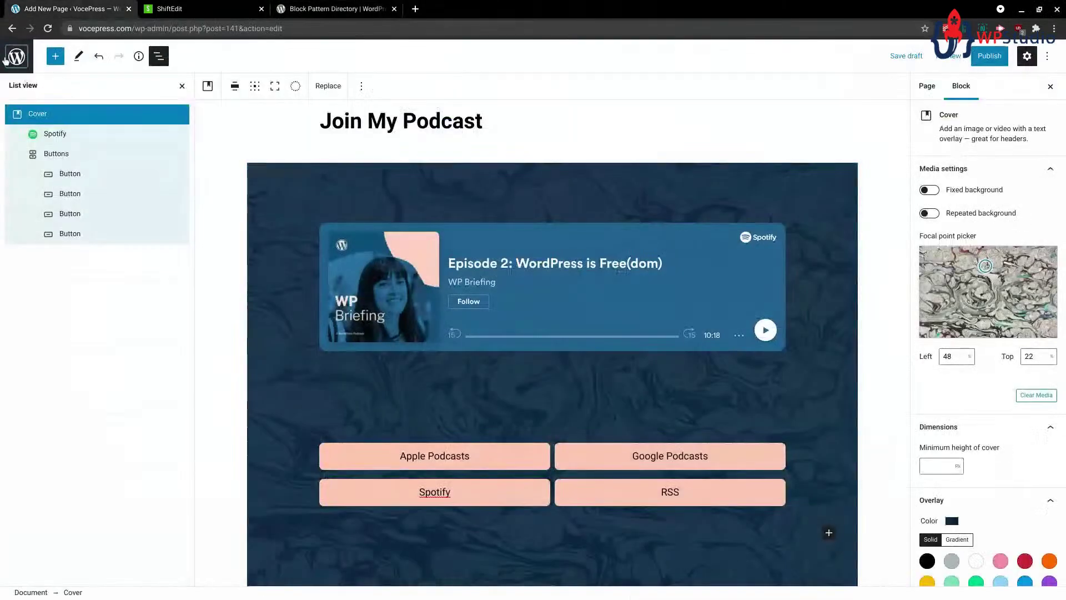
- Switch back to the site, leave the Join My Podcast page editor without saving, and open the Media Library
key(ctrl+r)
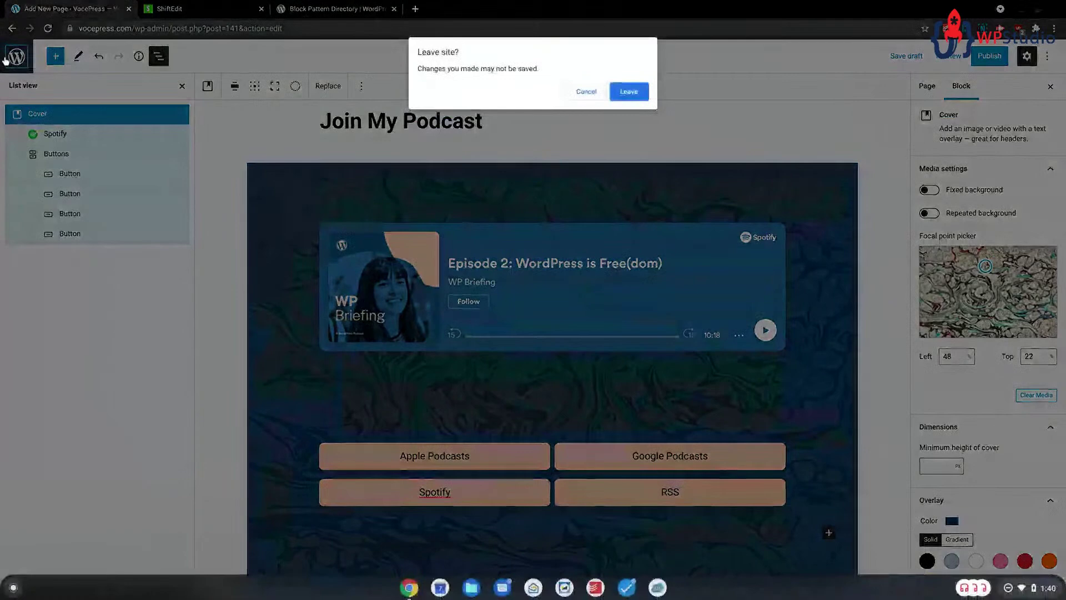
click(629, 91)
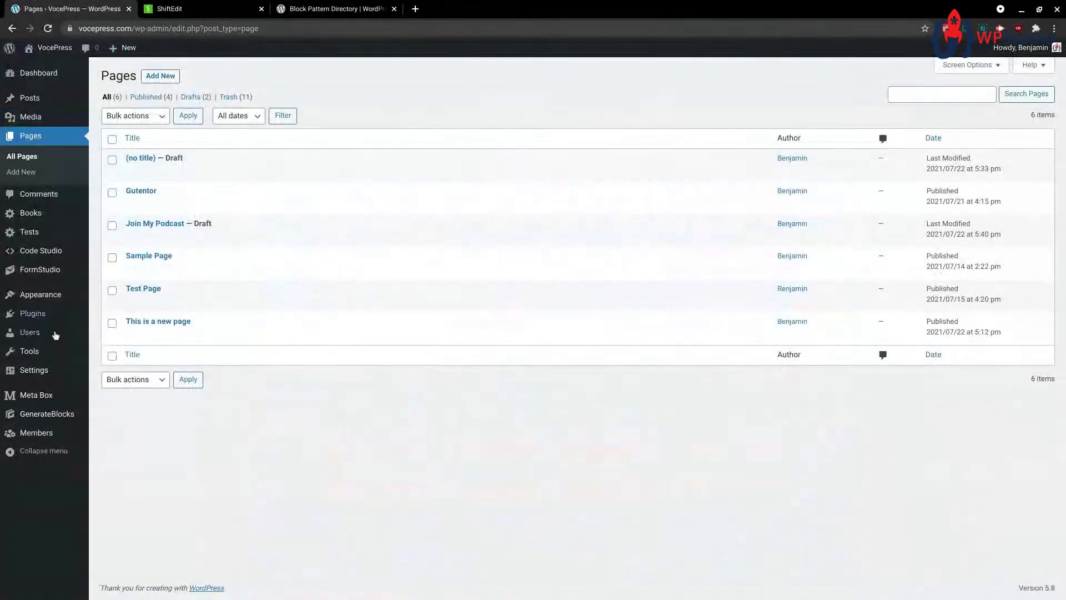
click(31, 124)
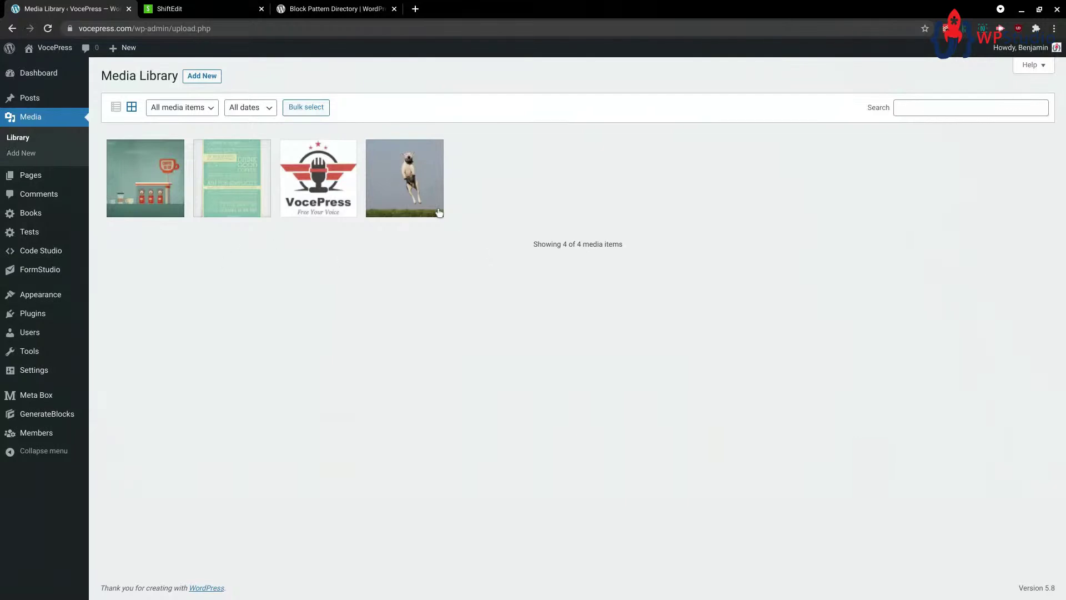
mouse_move(9, 218)
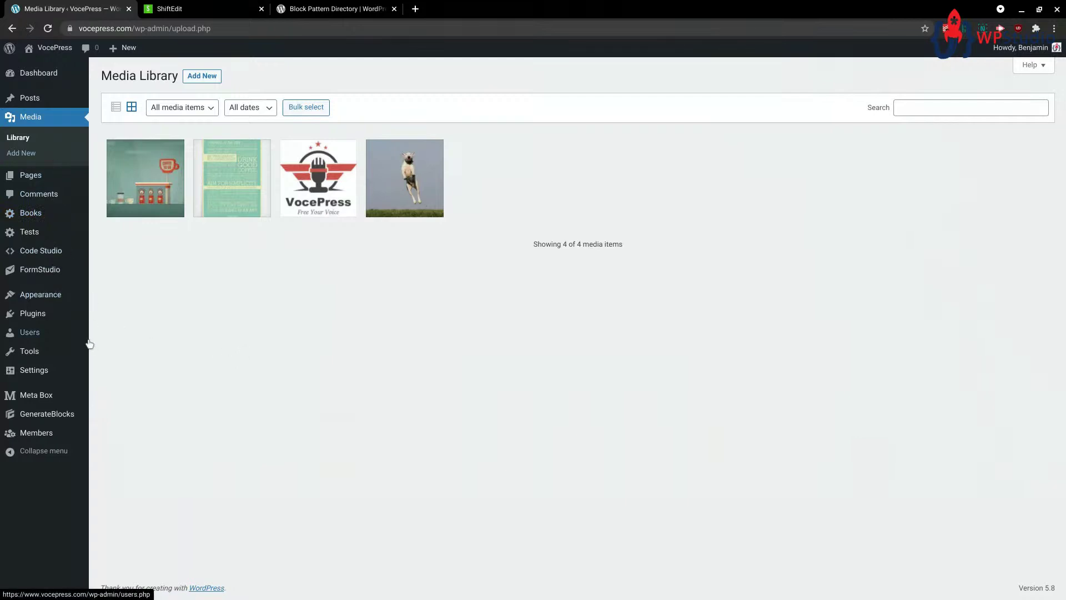
mouse_move(45, 301)
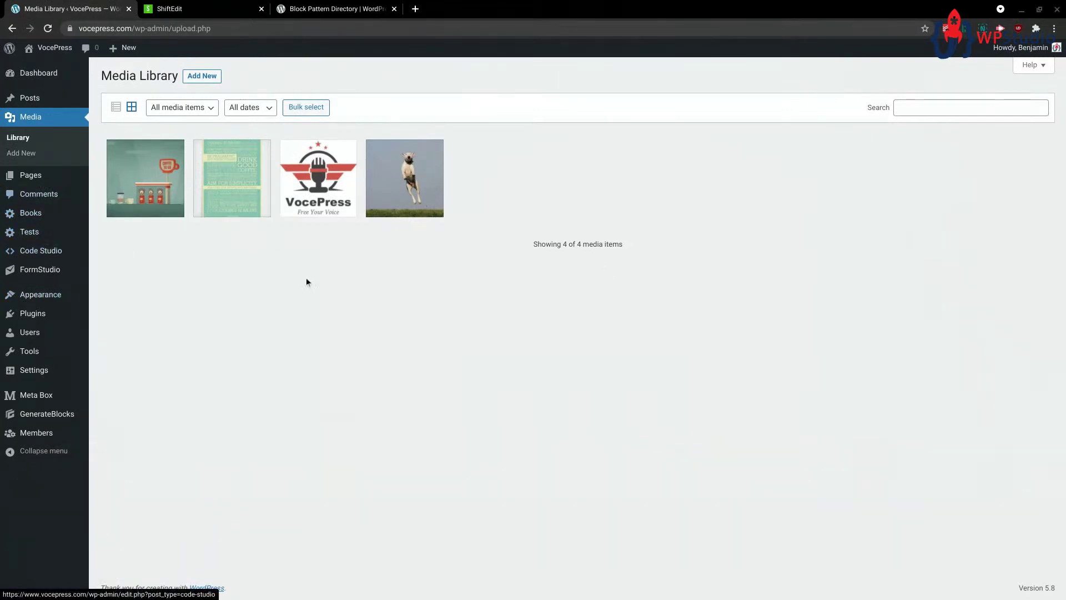
- Go to the Dashboard, open the About WordPress page and examine its Theme.json section for developers
click(25, 76)
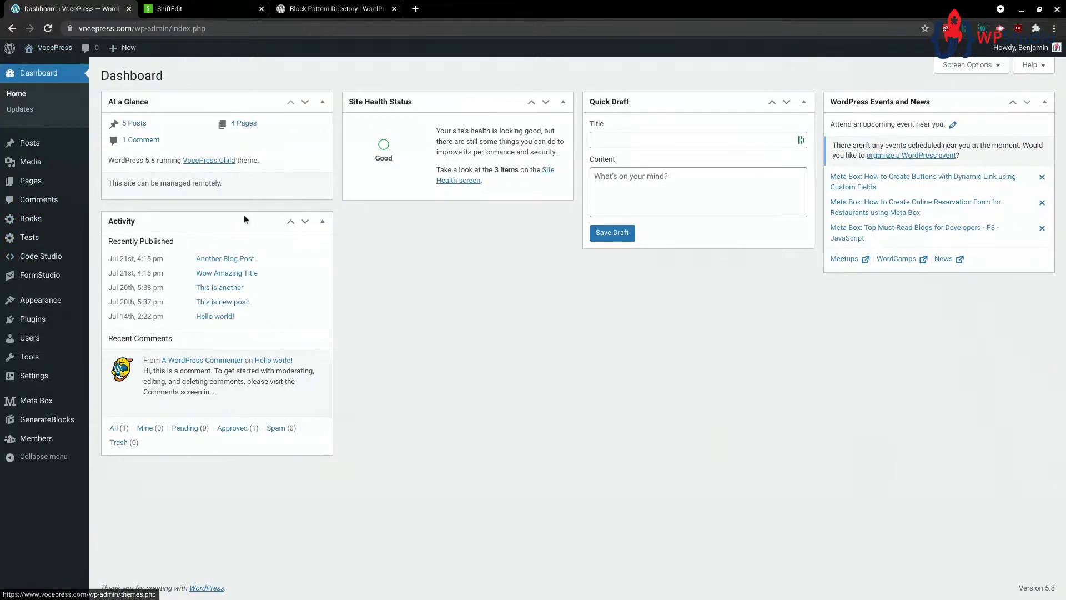
click(10, 48)
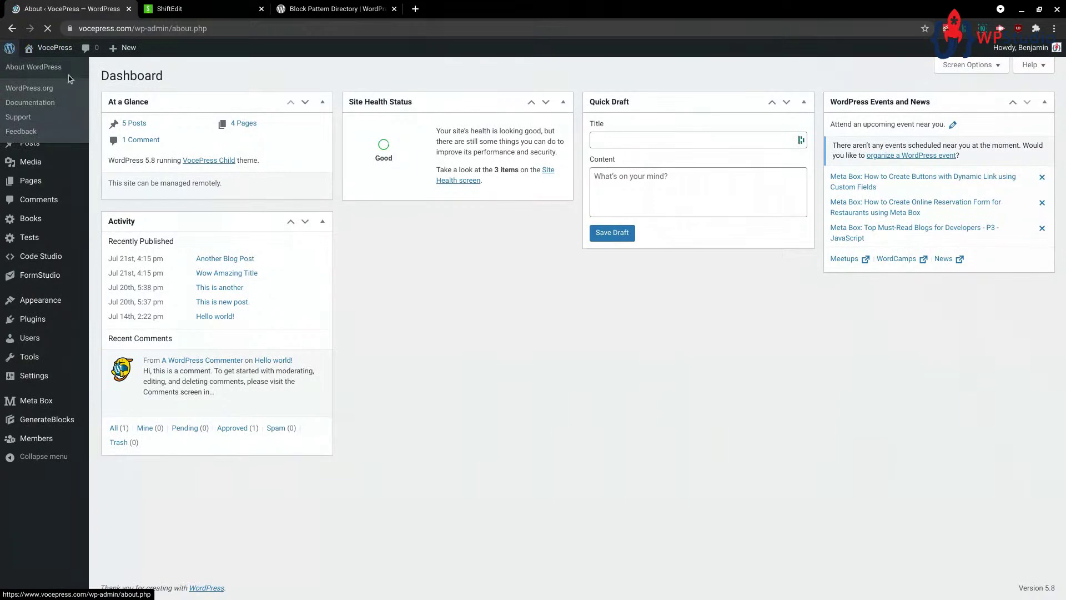
scroll(712, 378, down, 10)
scroll(743, 385, down, 14)
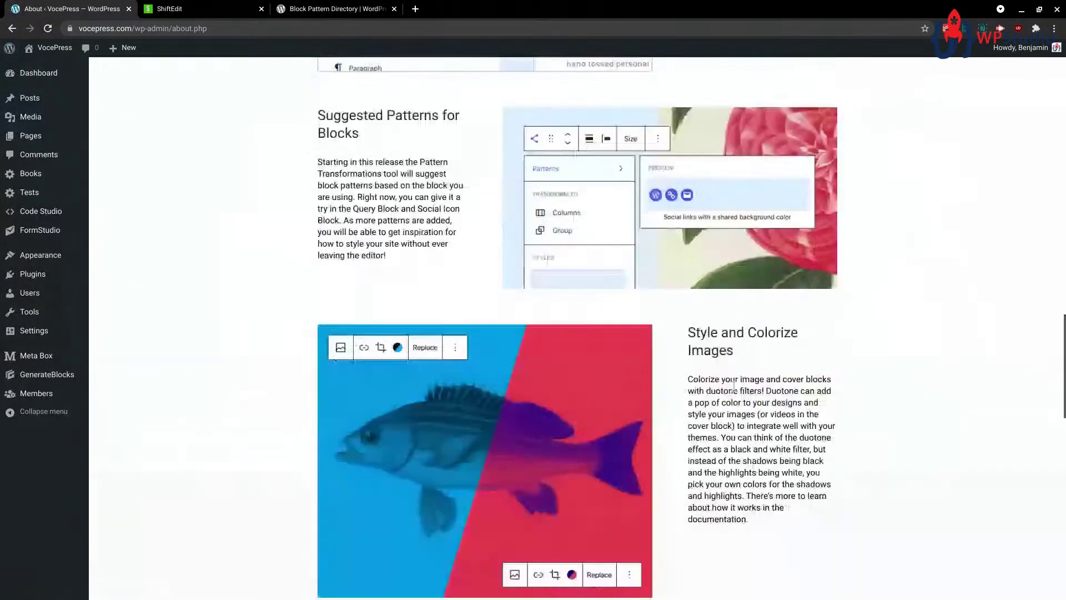
scroll(734, 385, down, 10)
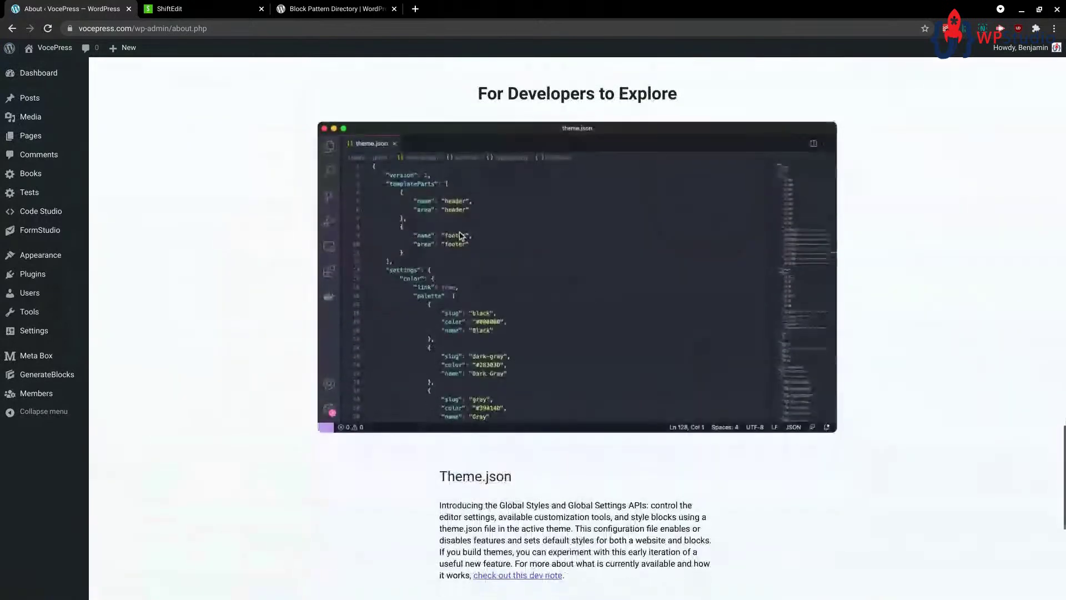
scroll(580, 342, down, 2)
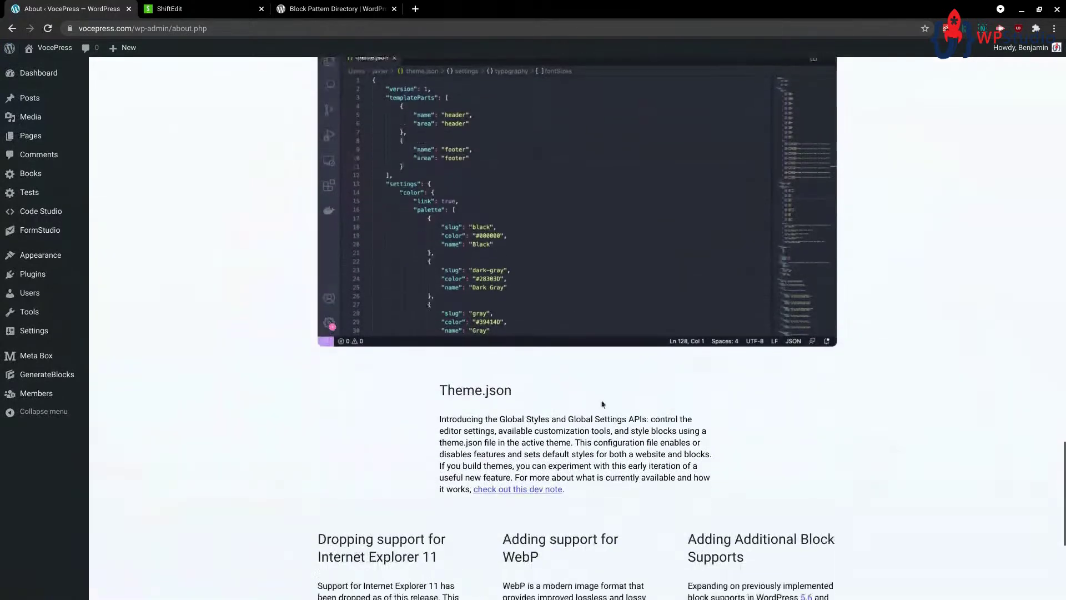
scroll(577, 437, up, 1)
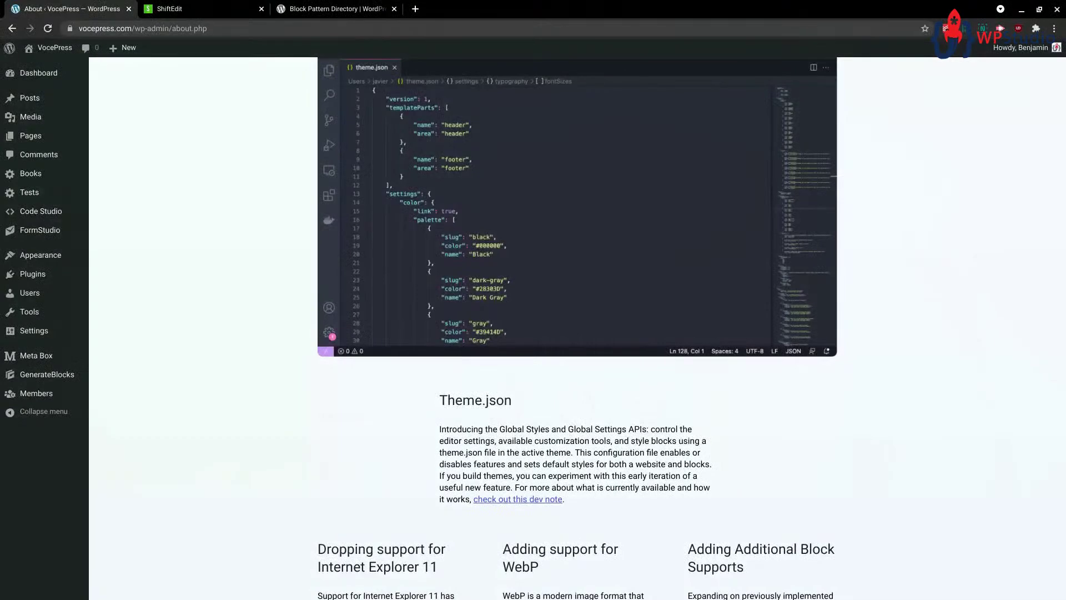
scroll(602, 375, down, 1)
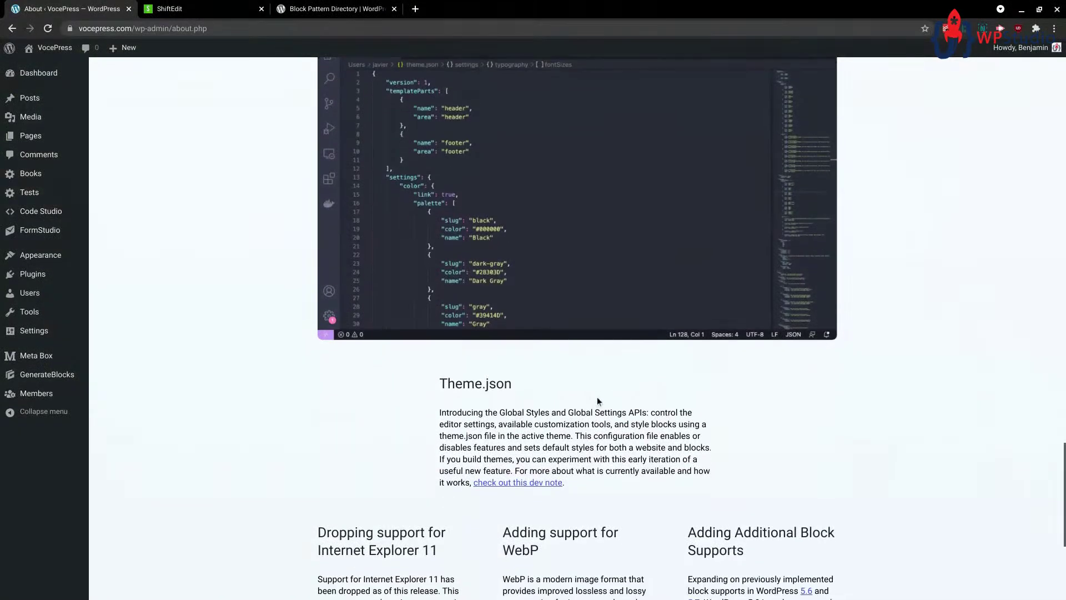
scroll(578, 405, up, 1)
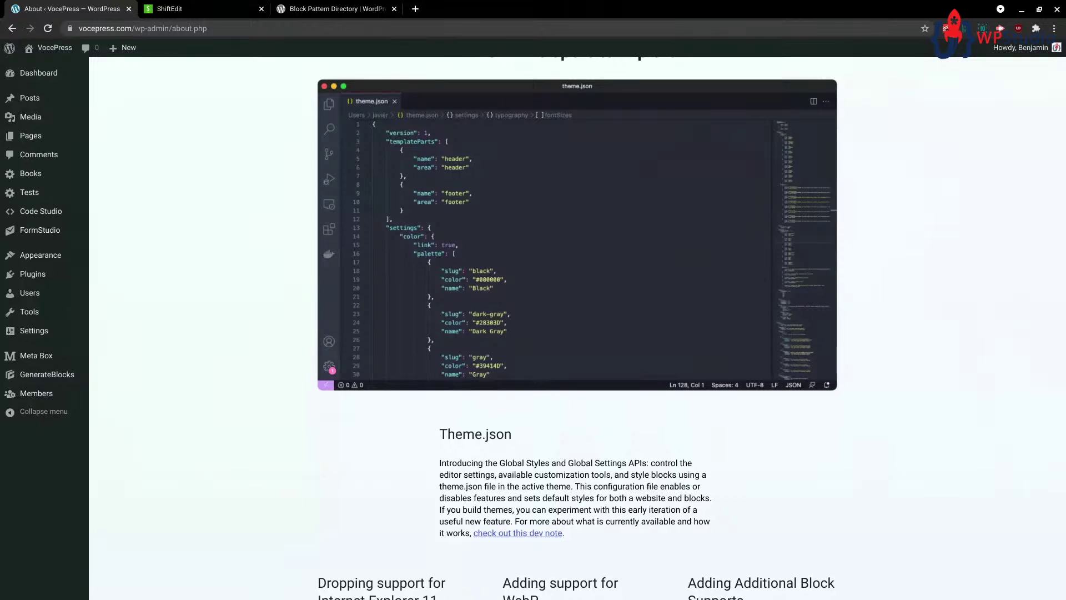
- Review the About page's Style and Colorize Images, developer, template editing and workflow helper sections
scroll(597, 465, up, 10)
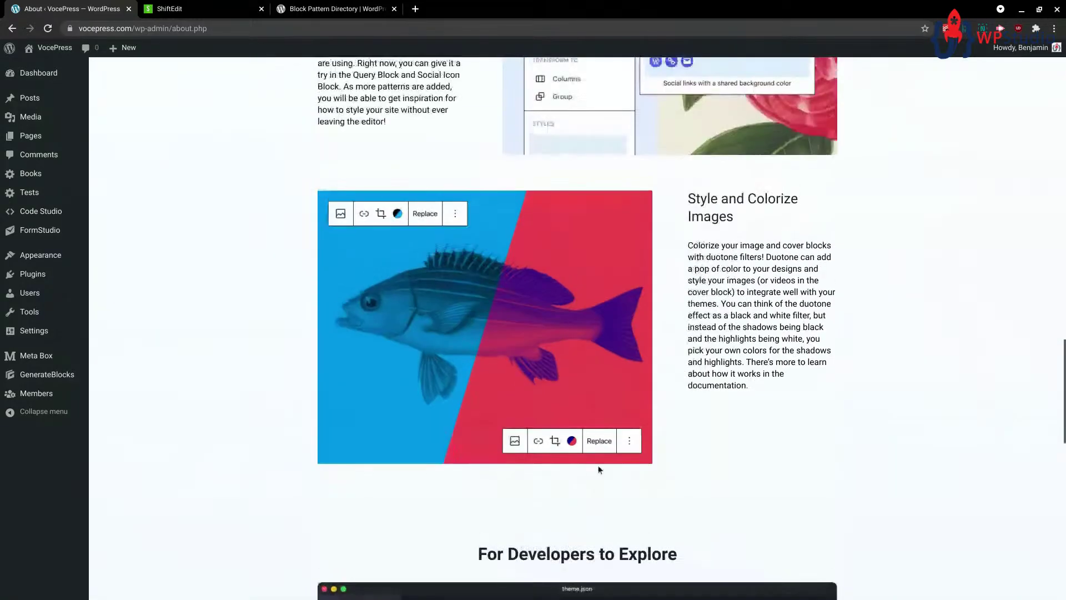
scroll(571, 362, up, 1)
scroll(624, 379, down, 2)
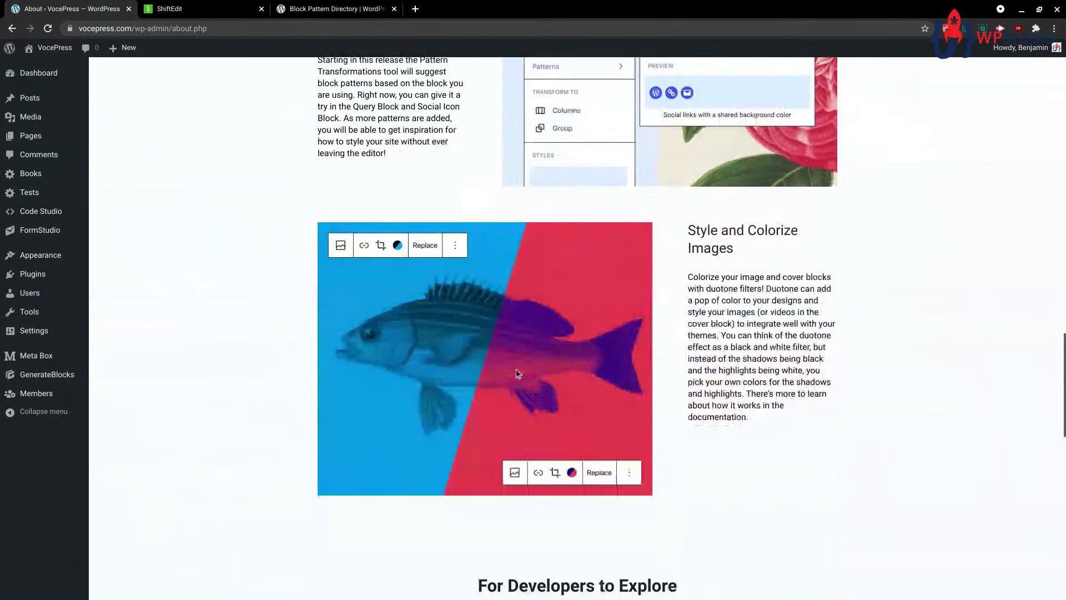
scroll(680, 392, down, 15)
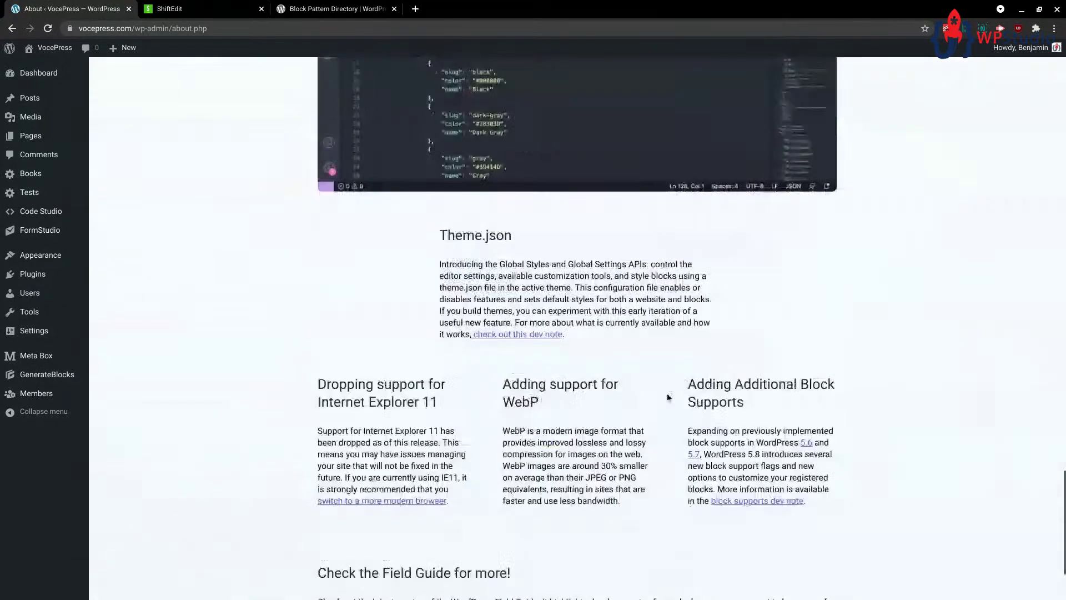
scroll(664, 401, up, 20)
scroll(666, 402, up, 8)
scroll(668, 404, down, 5)
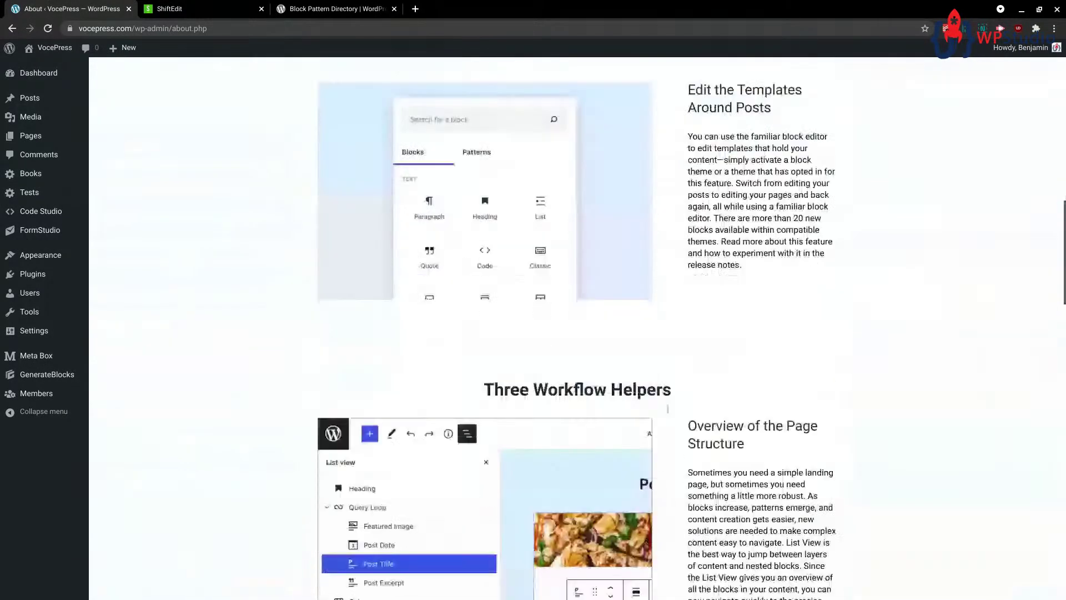
scroll(669, 407, down, 10)
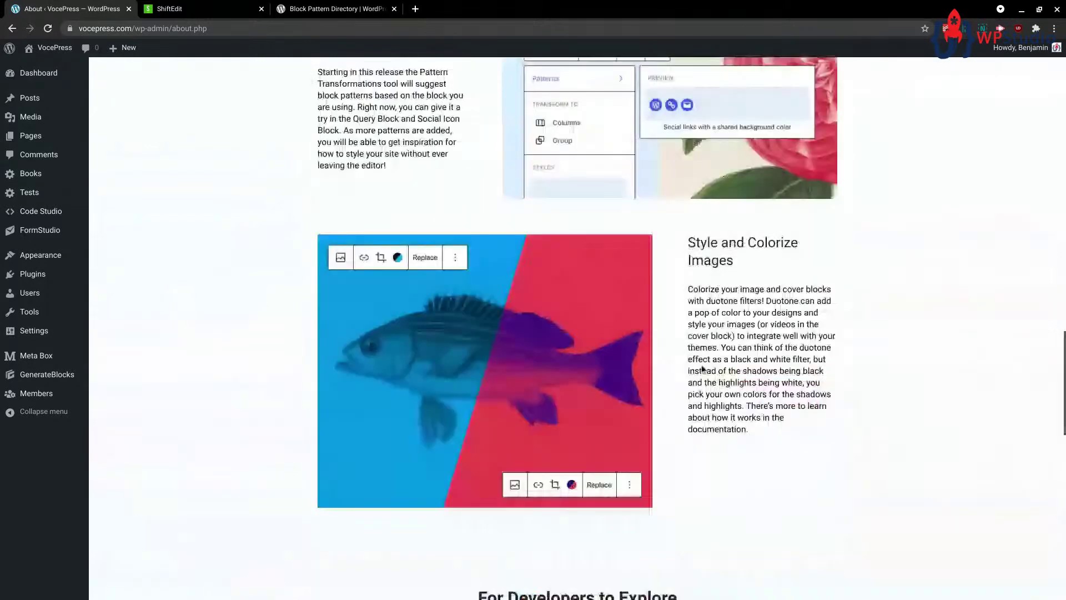
- Review the About page from Style and Colorize Images through Theme.json to the Dropping support for Internet Explorer 11 section
scroll(602, 413, up, 1)
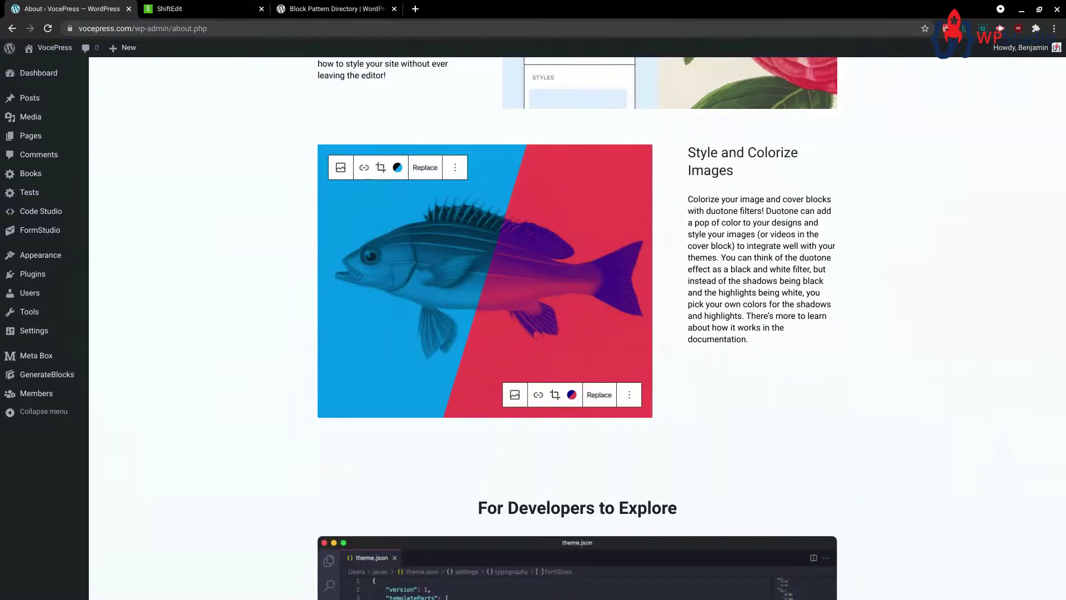
scroll(483, 448, down, 3)
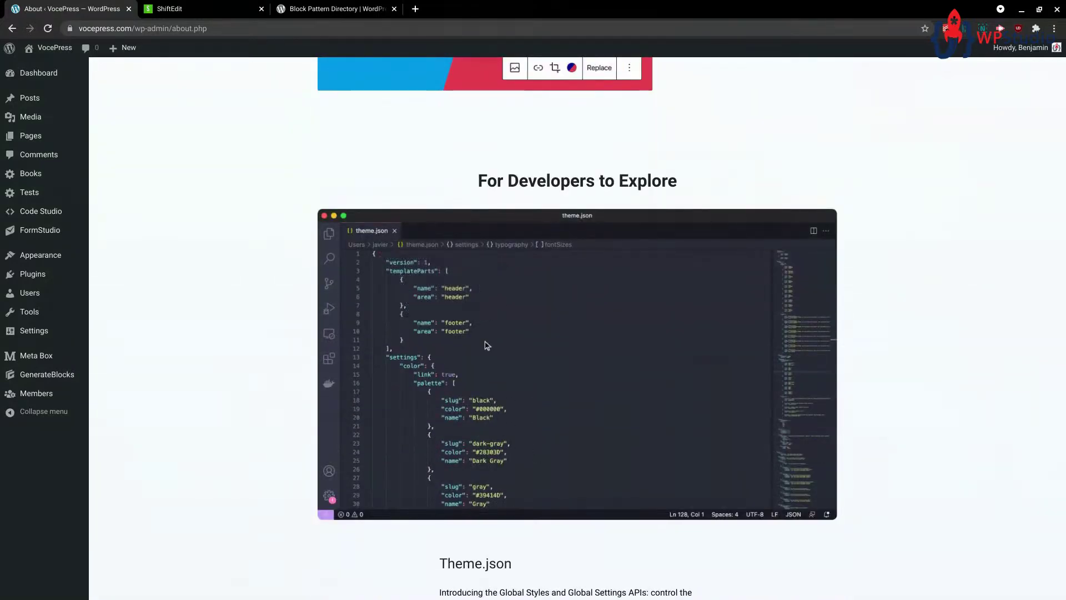
scroll(486, 345, down, 2)
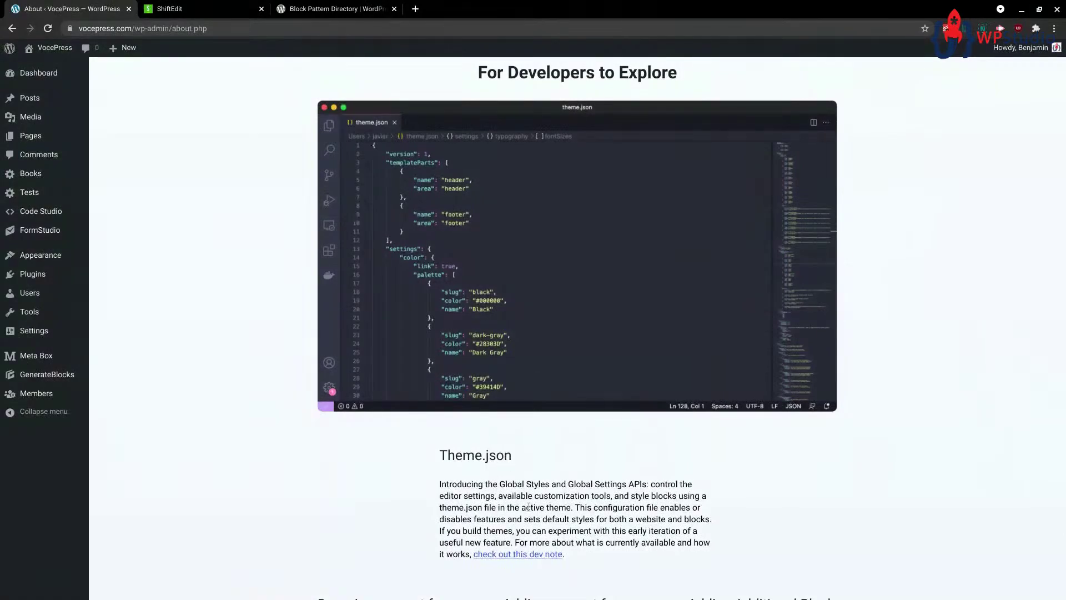
mouse_move(25, 261)
scroll(495, 413, down, 1)
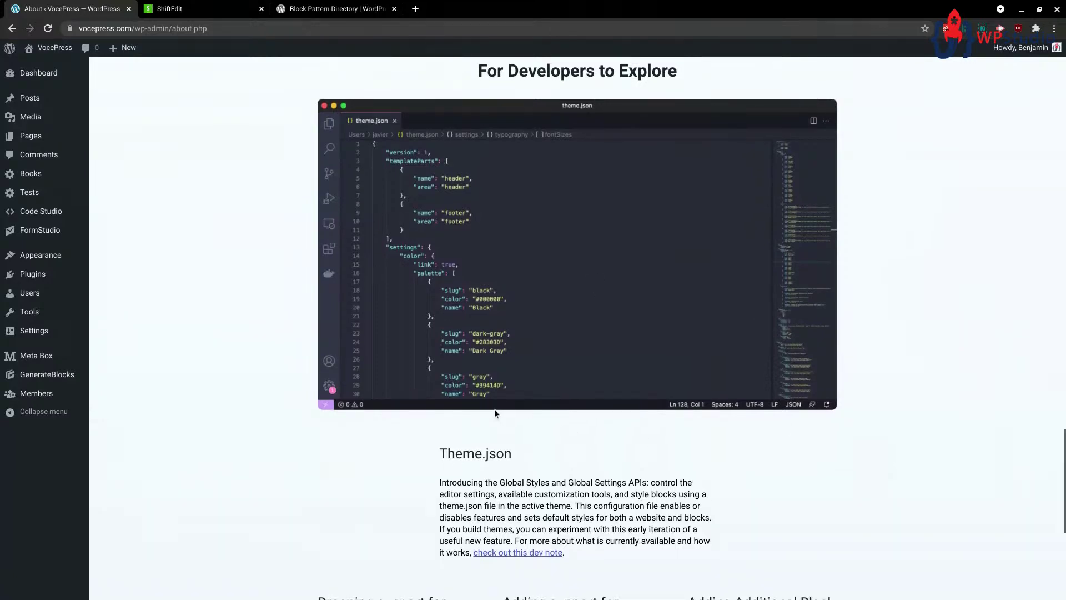
scroll(496, 413, up, 3)
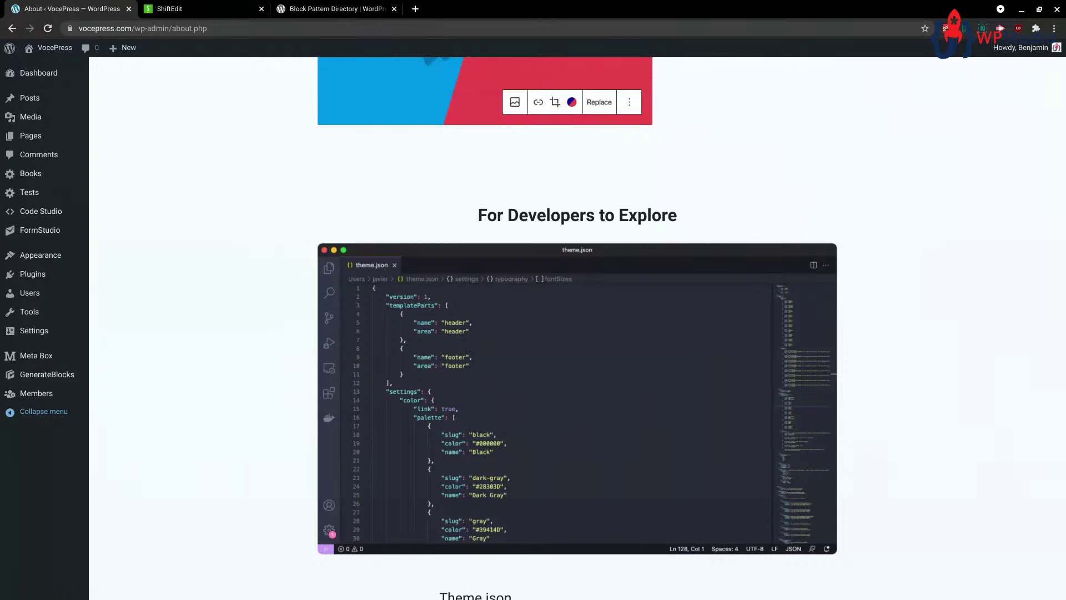
scroll(622, 283, down, 9)
drag(317, 248, 455, 367)
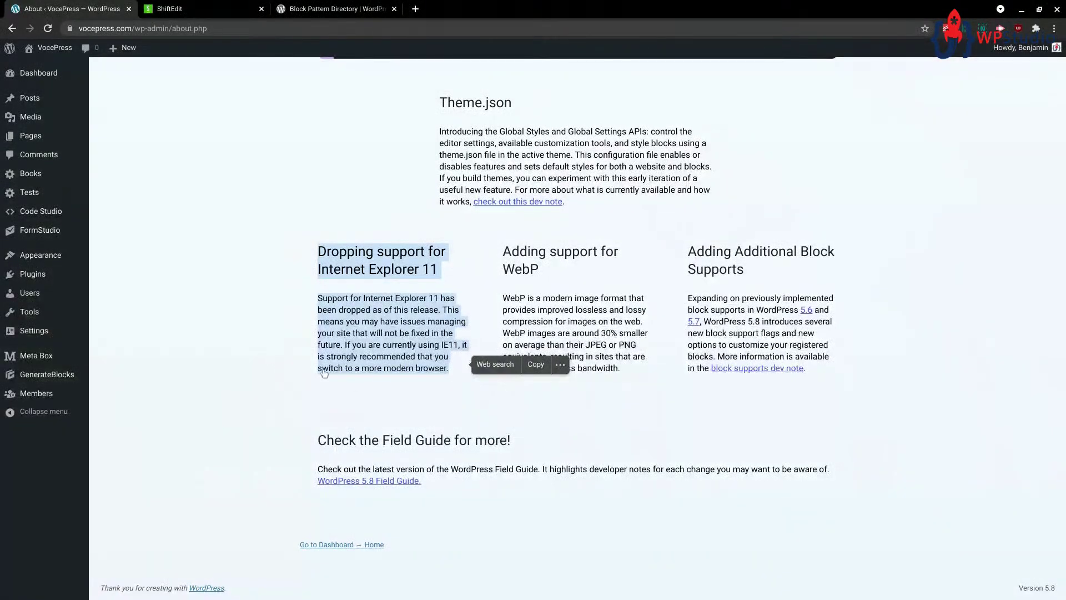
scroll(600, 439, up, 10)
scroll(599, 438, up, 10)
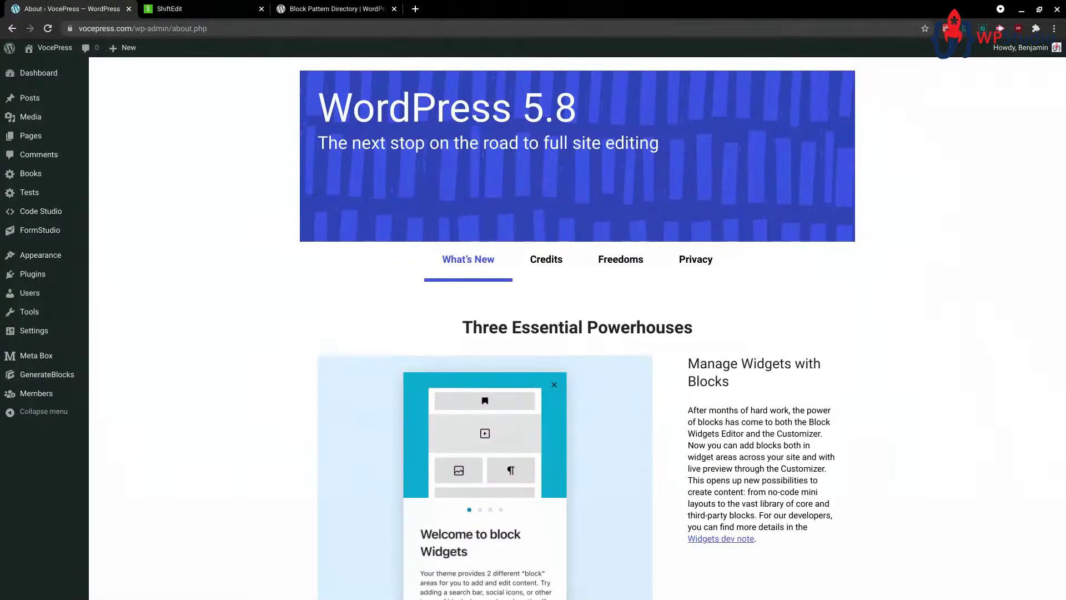
- Find the Classic Editor plugin among the installed plugins and activate it
click(44, 274)
scroll(172, 468, down, 2)
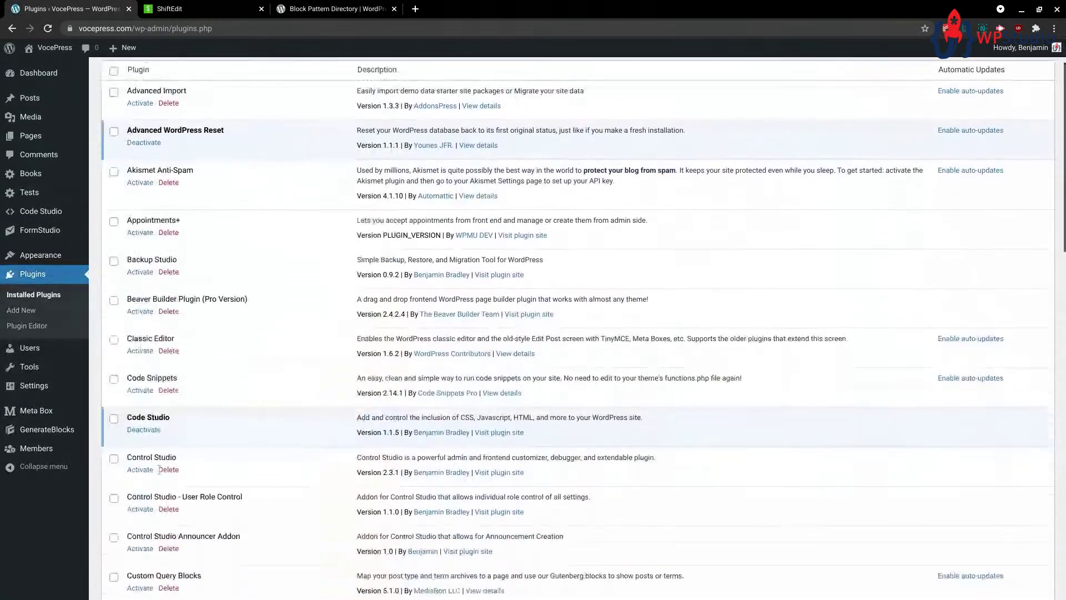
scroll(160, 469, down, 4)
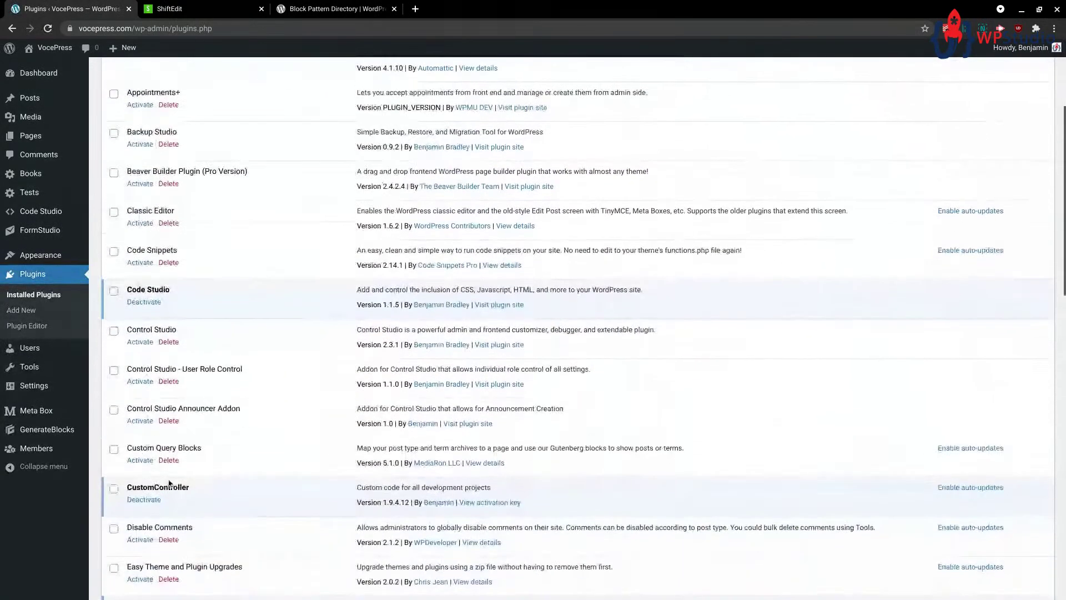
scroll(166, 361, up, 1)
click(135, 266)
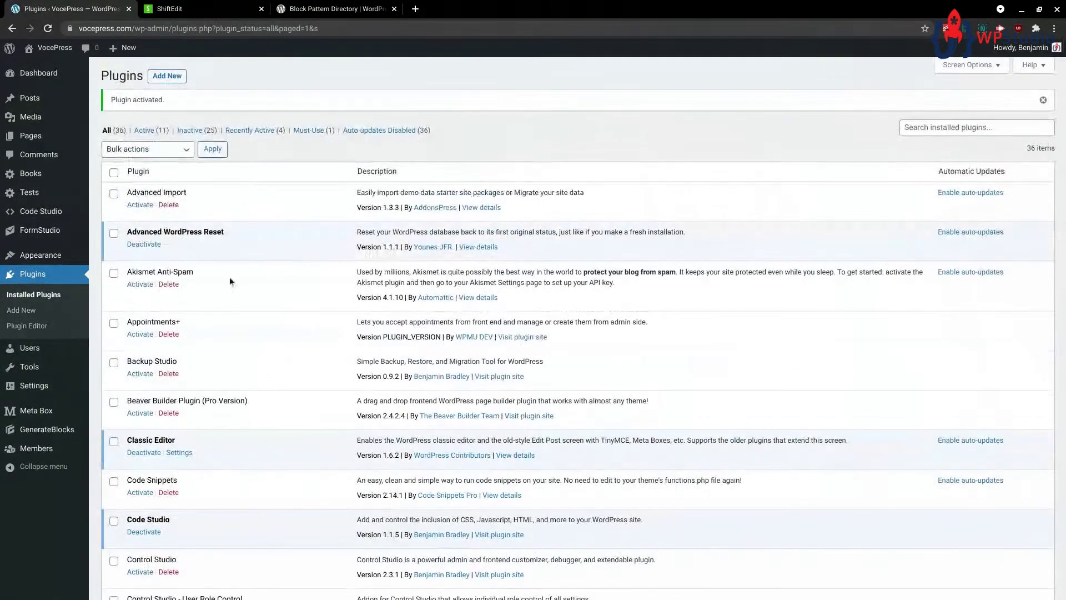
- Start a new page in the classic editor and examine the available options for its Template attribute
mouse_move(33, 135)
click(121, 152)
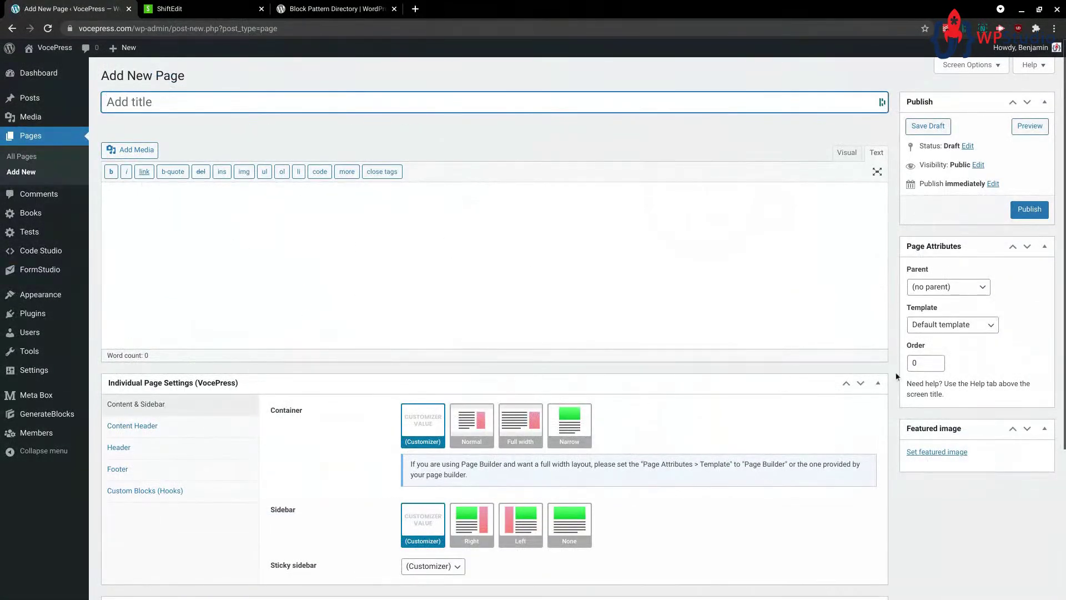
click(951, 325)
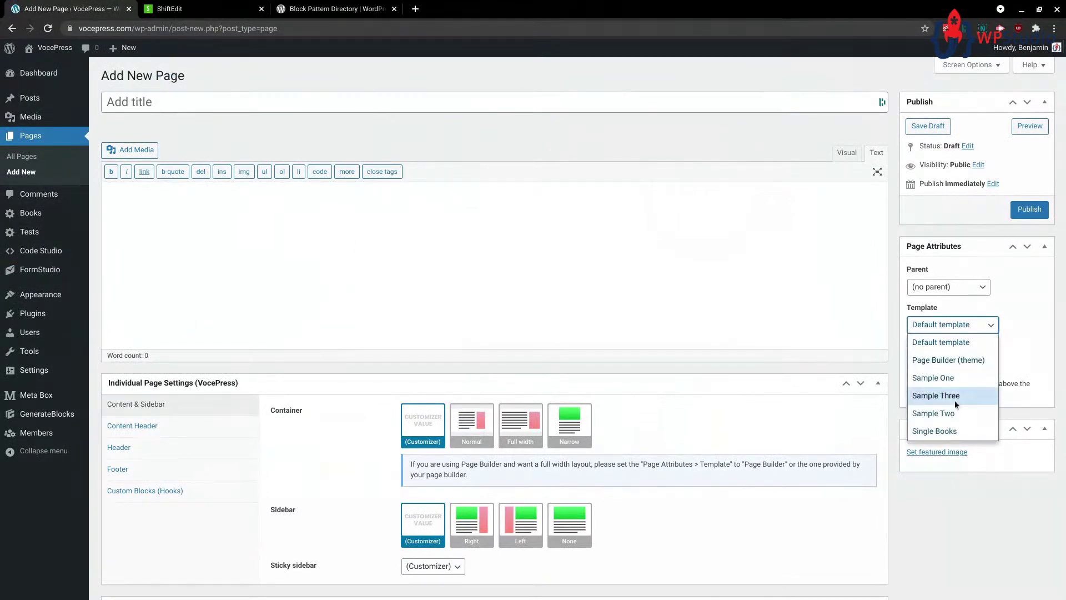
click(1022, 336)
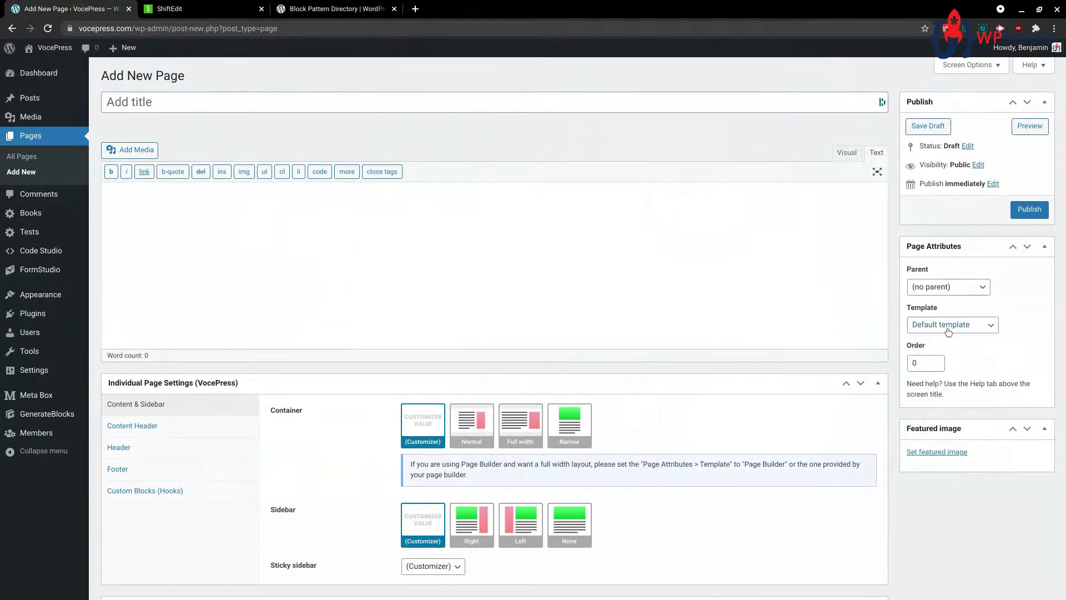
click(950, 329)
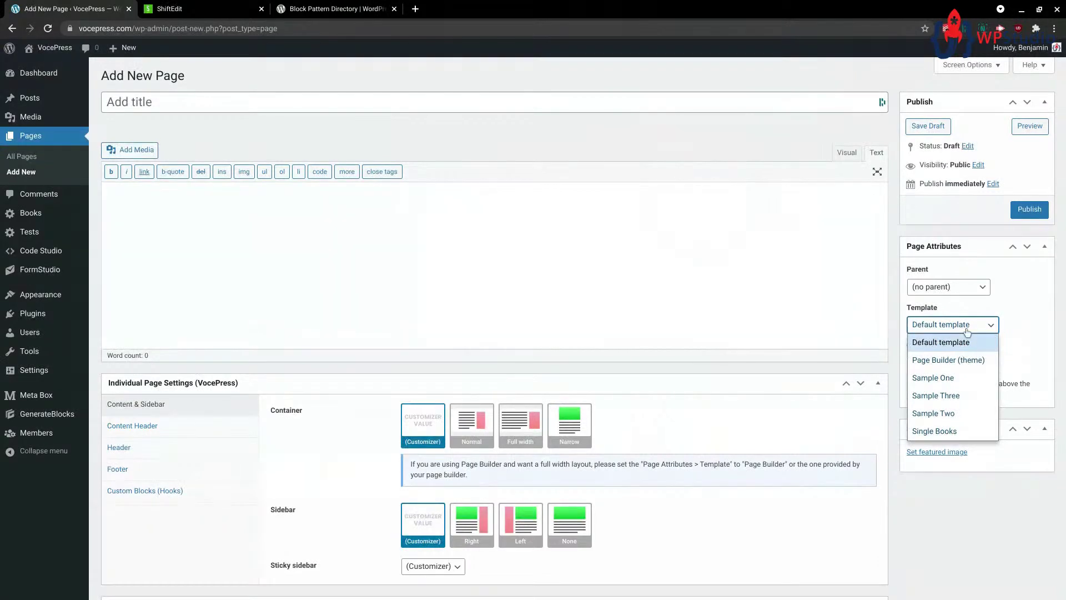
click(1005, 377)
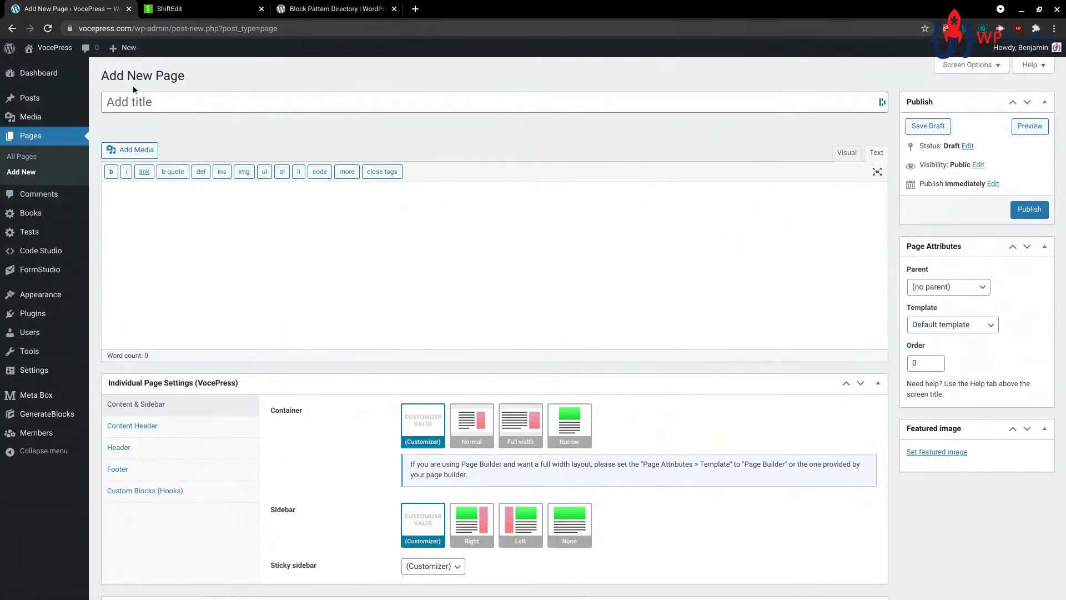
- Switch the new page's content editor to Visual mode, reload the page and view the Template options again
drag(93, 78, 850, 157)
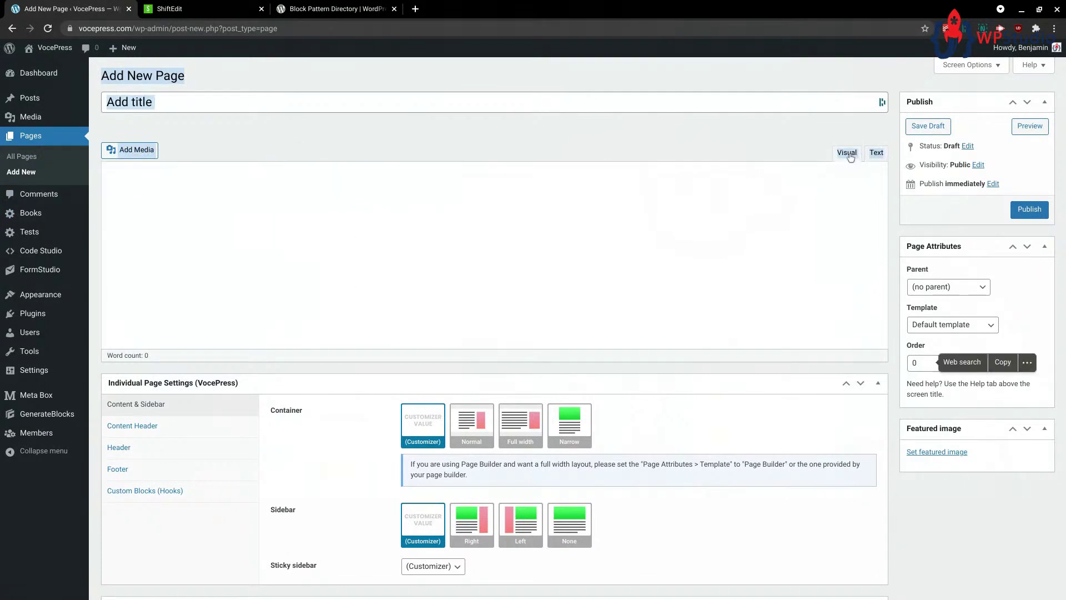
click(354, 208)
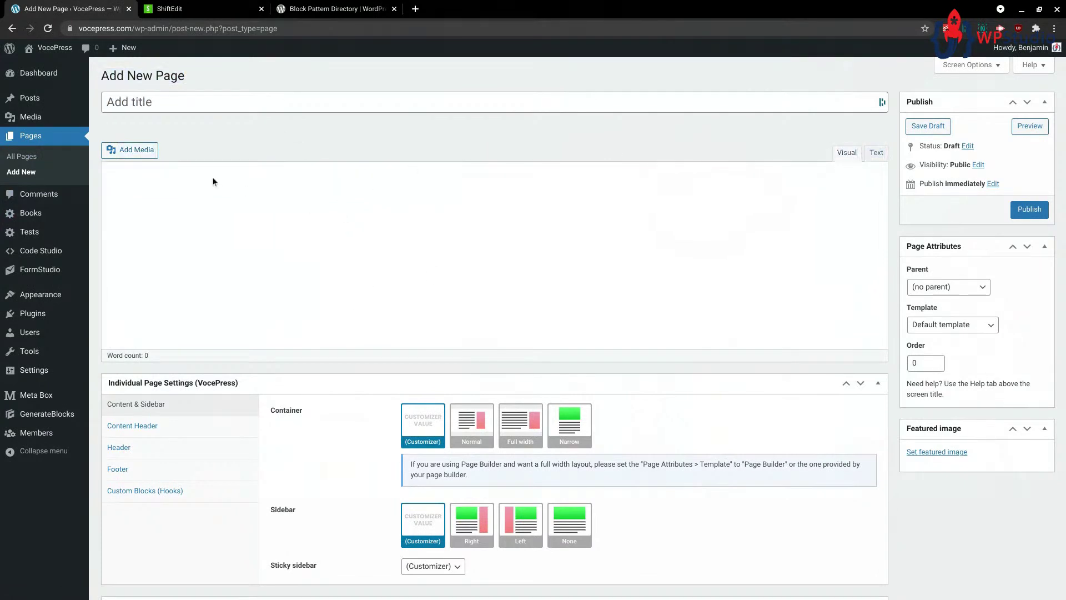
click(878, 155)
click(857, 158)
click(48, 29)
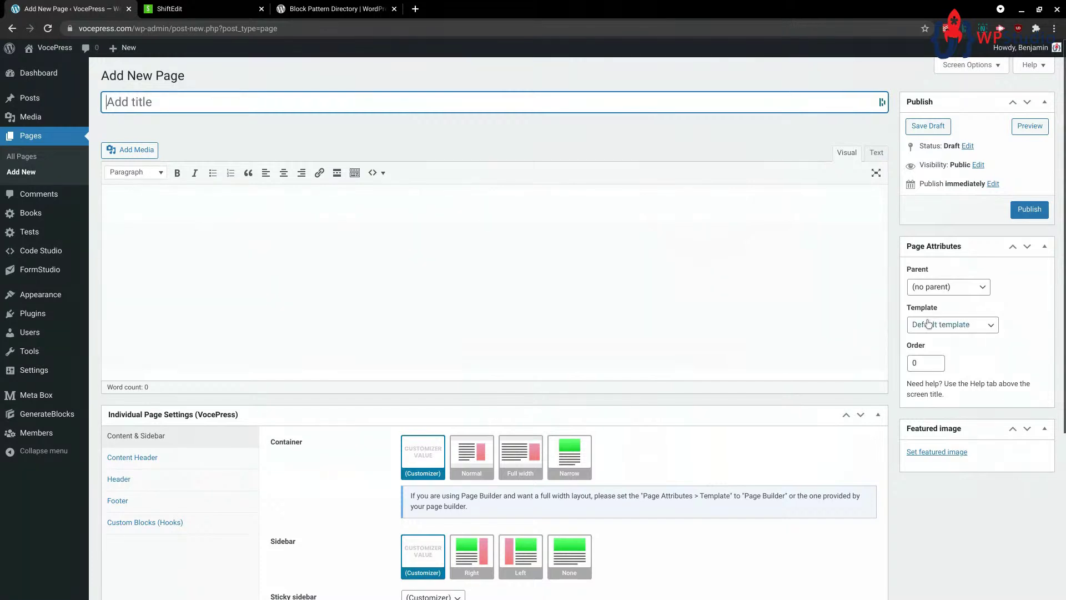
click(960, 330)
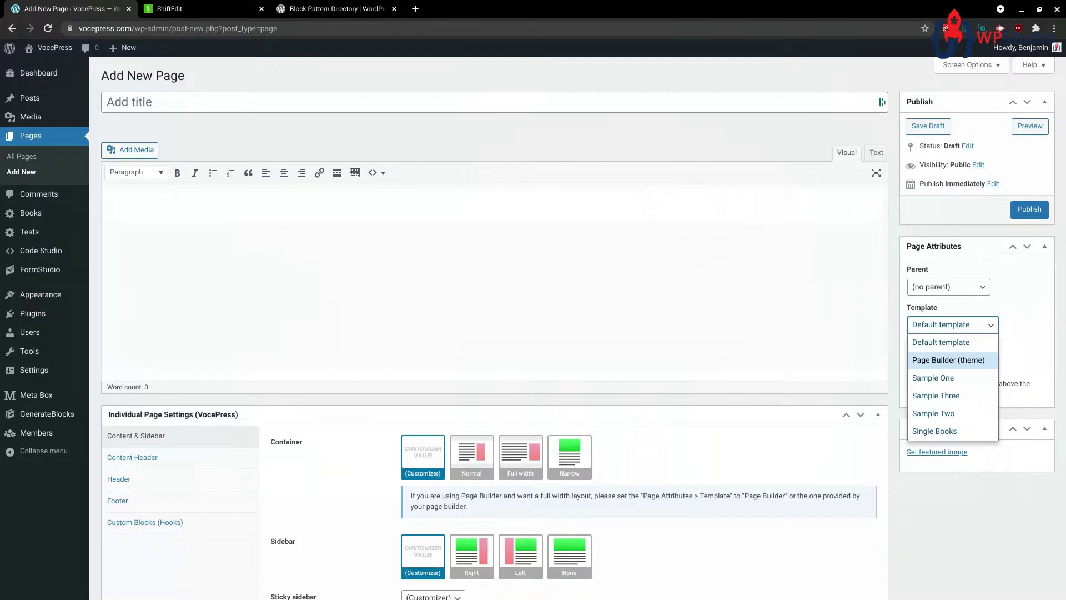
click(272, 74)
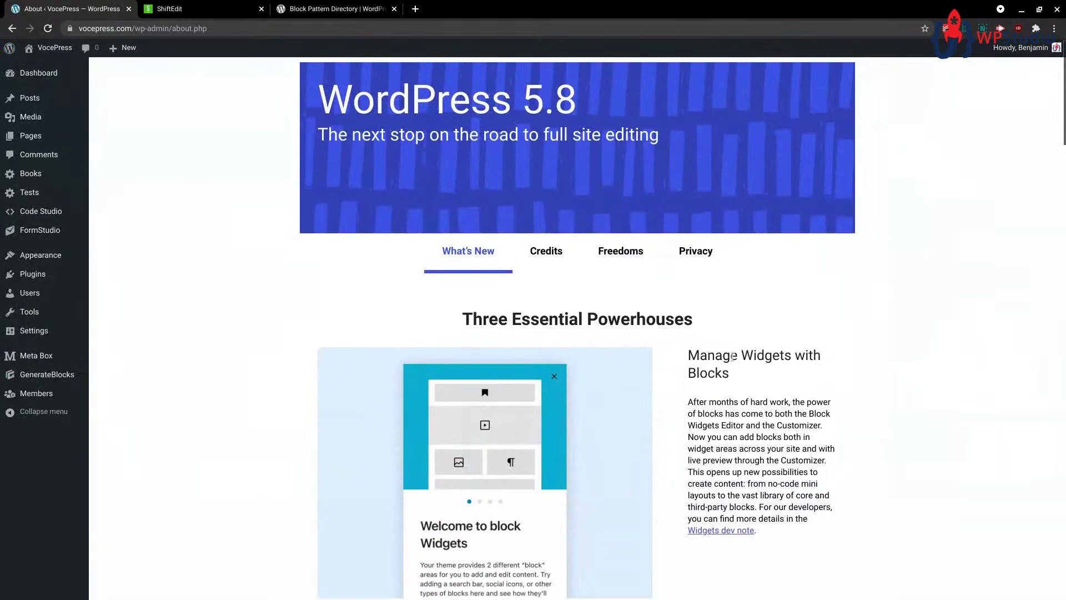
- Skim the About page, switch to the pattern directory and copy the "Media and text with image on the right" pattern
scroll(738, 364, down, 5)
scroll(812, 365, down, 3)
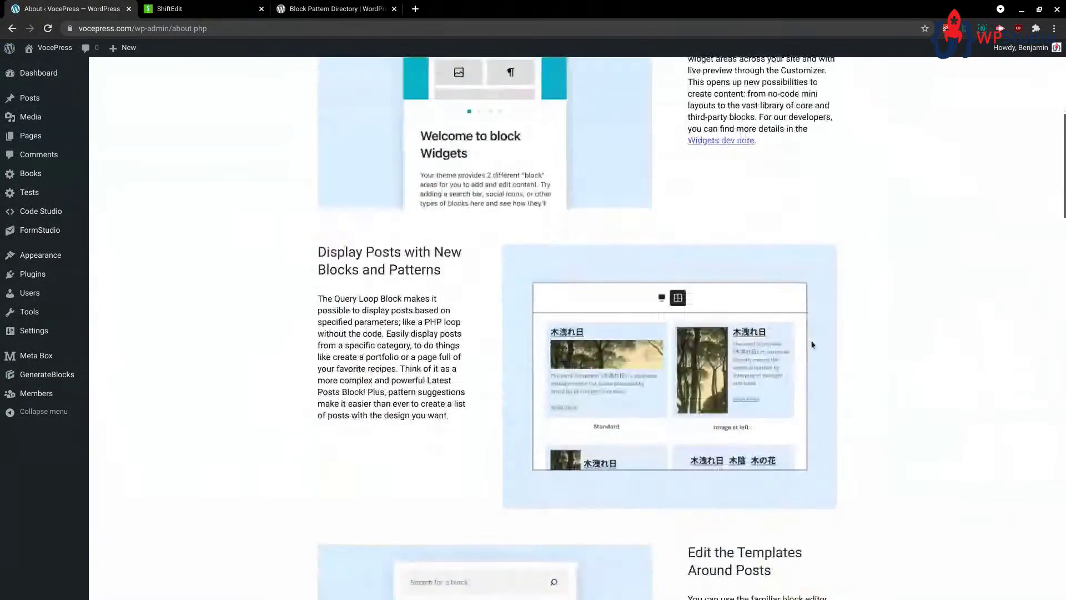
click(341, 10)
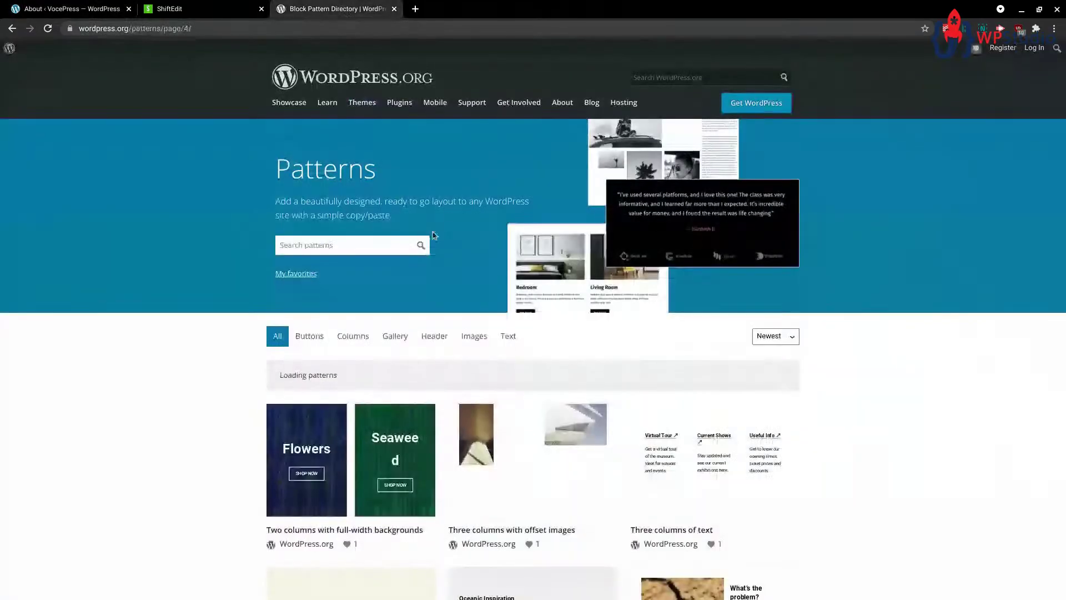
scroll(448, 275, down, 2)
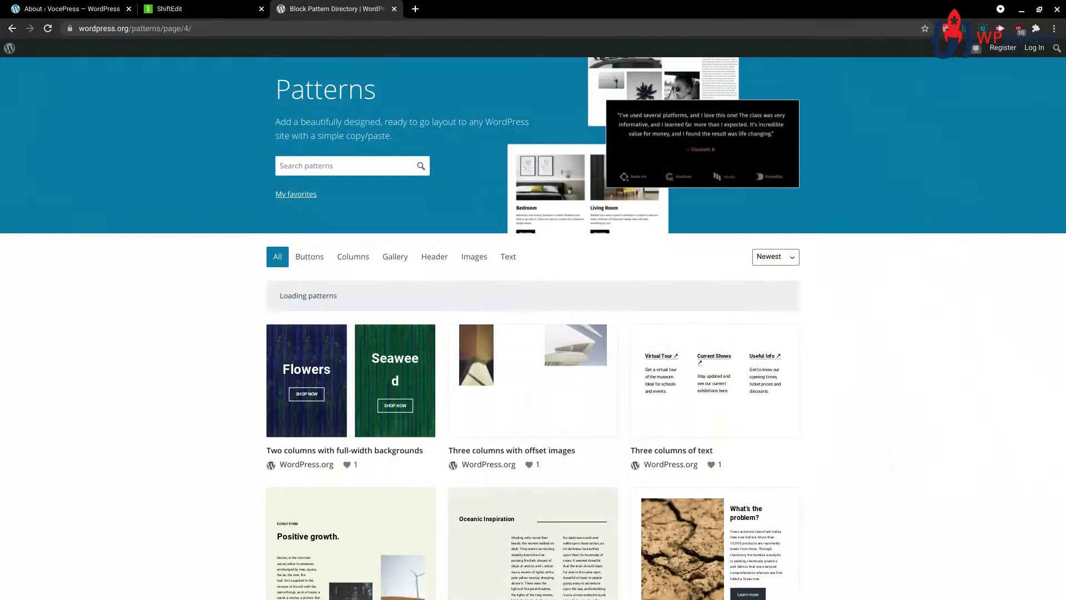
scroll(361, 305, down, 2)
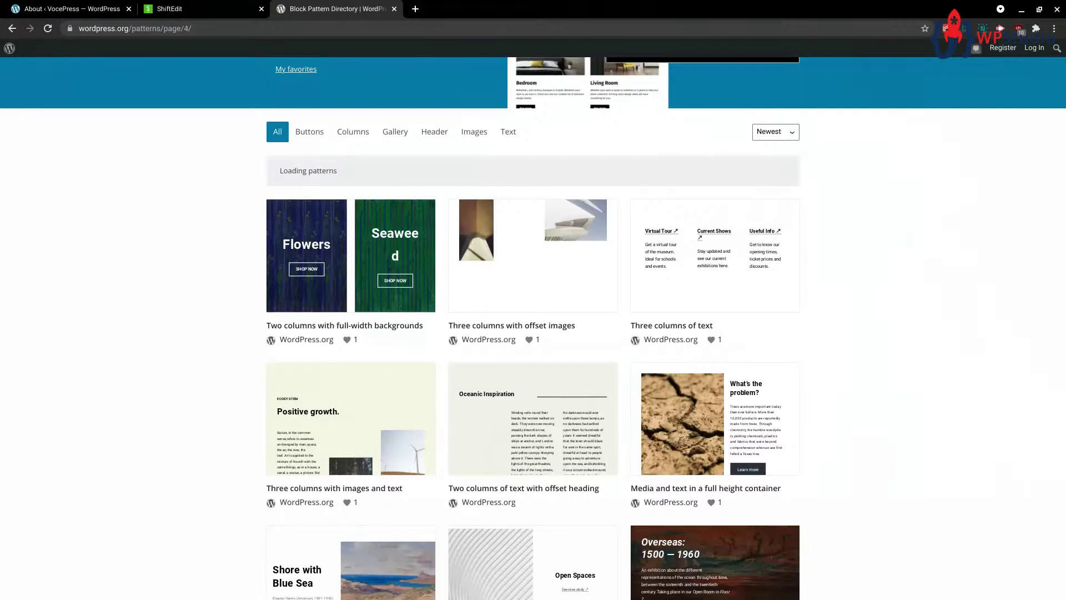
scroll(515, 415, down, 1)
click(356, 499)
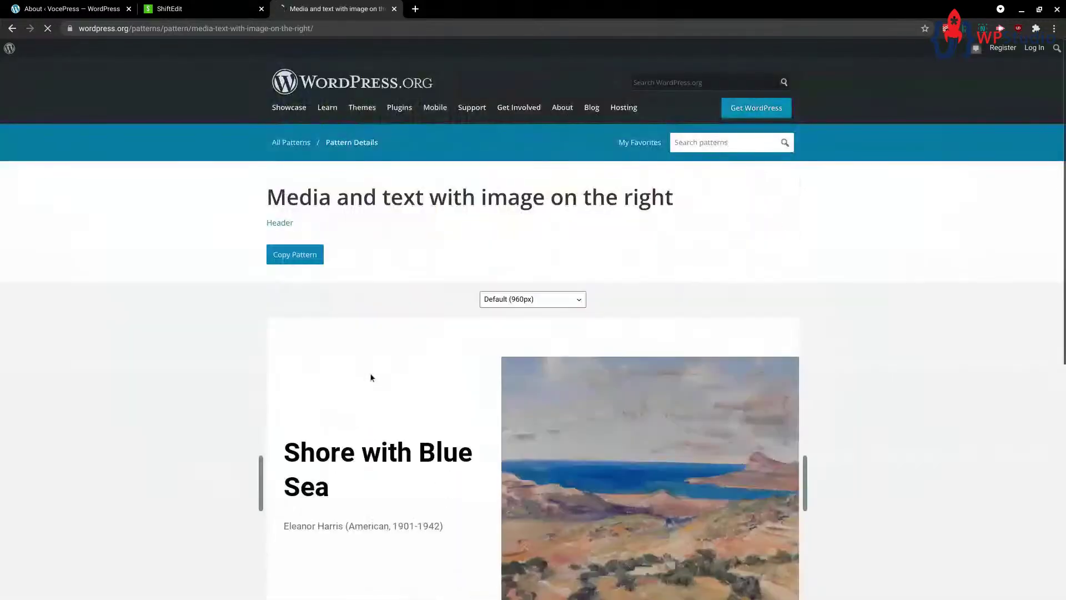
click(291, 254)
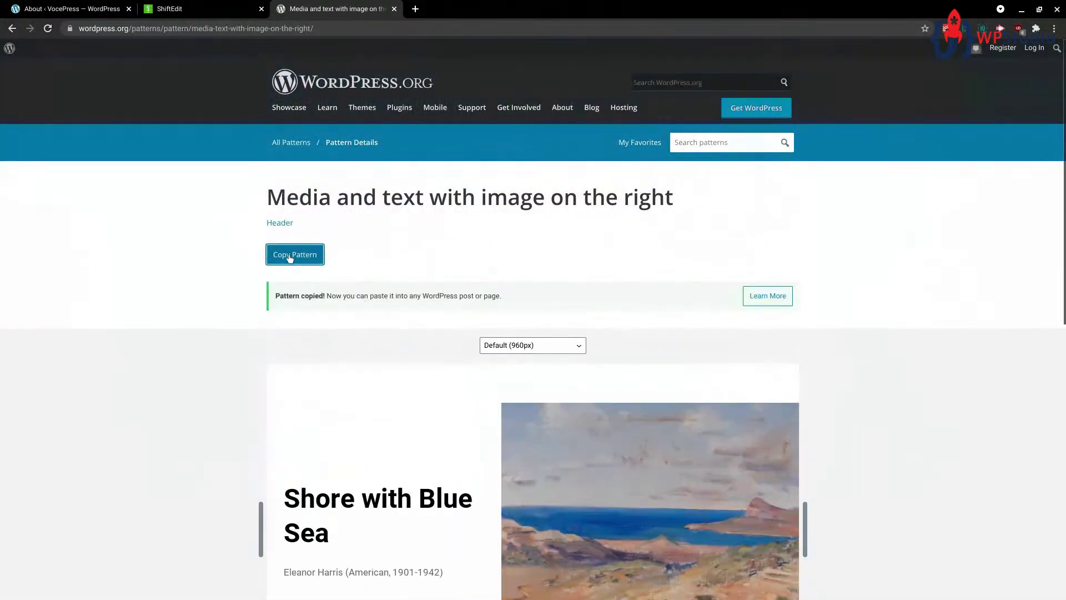
- Look over the copied pattern's preview and return to all patterns to browse the directory's first page
scroll(433, 311, down, 6)
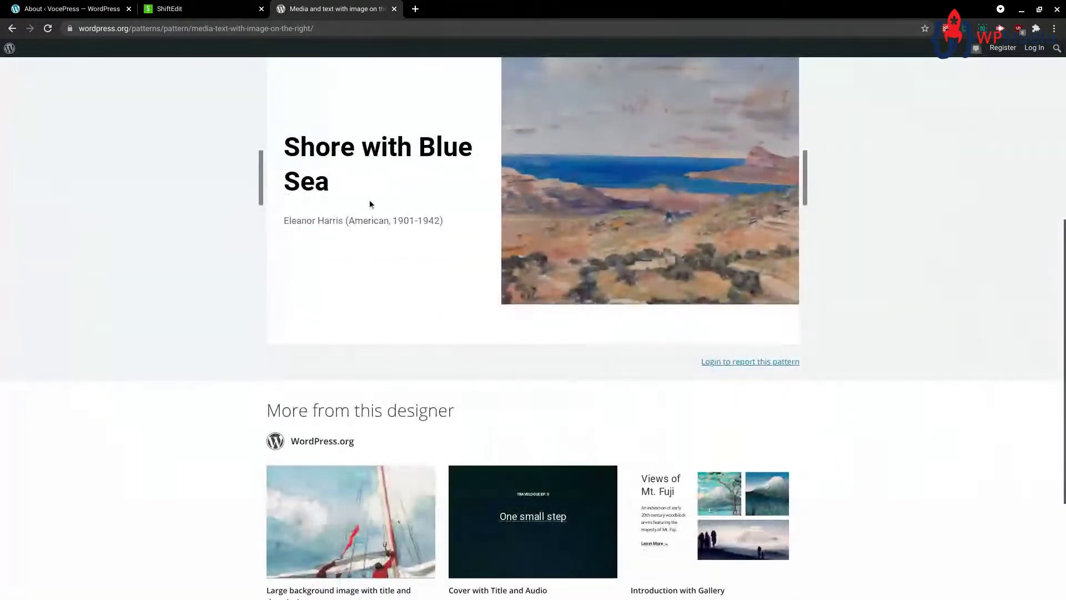
scroll(472, 300, up, 1)
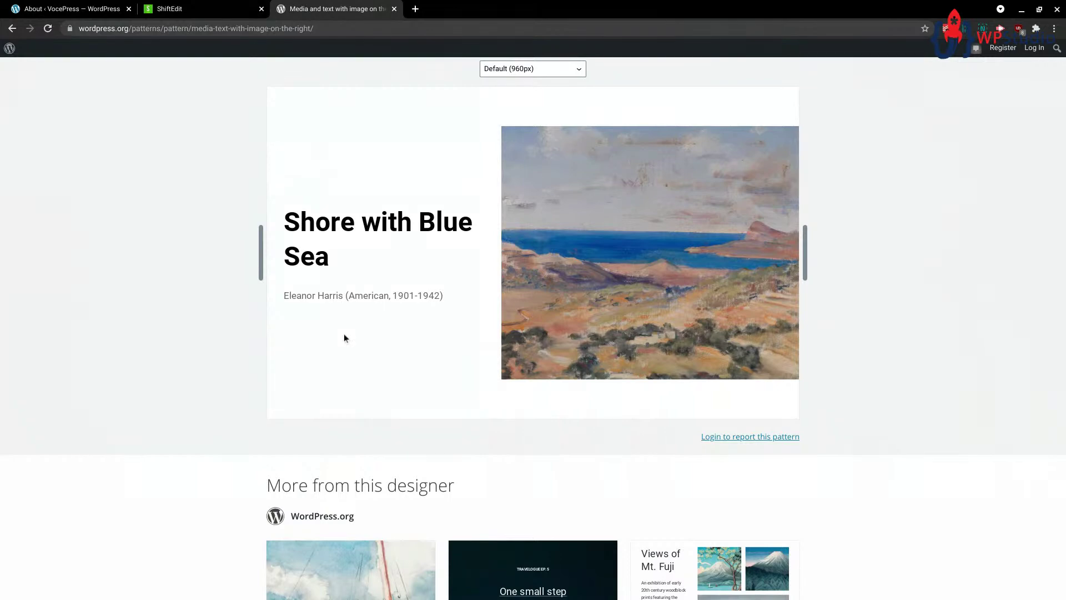
scroll(460, 302, up, 2)
scroll(460, 304, up, 3)
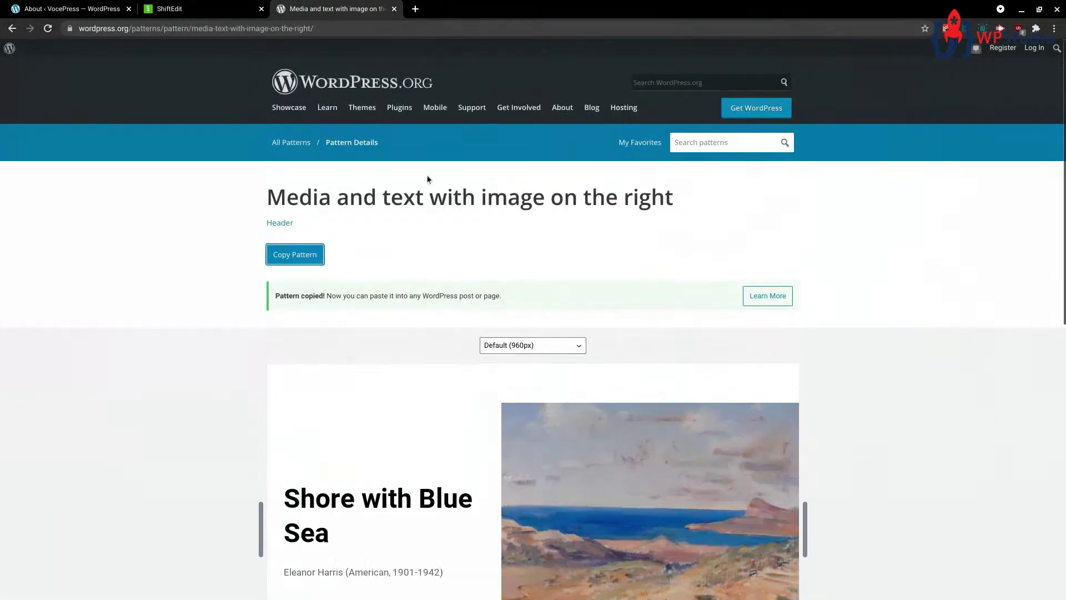
click(293, 143)
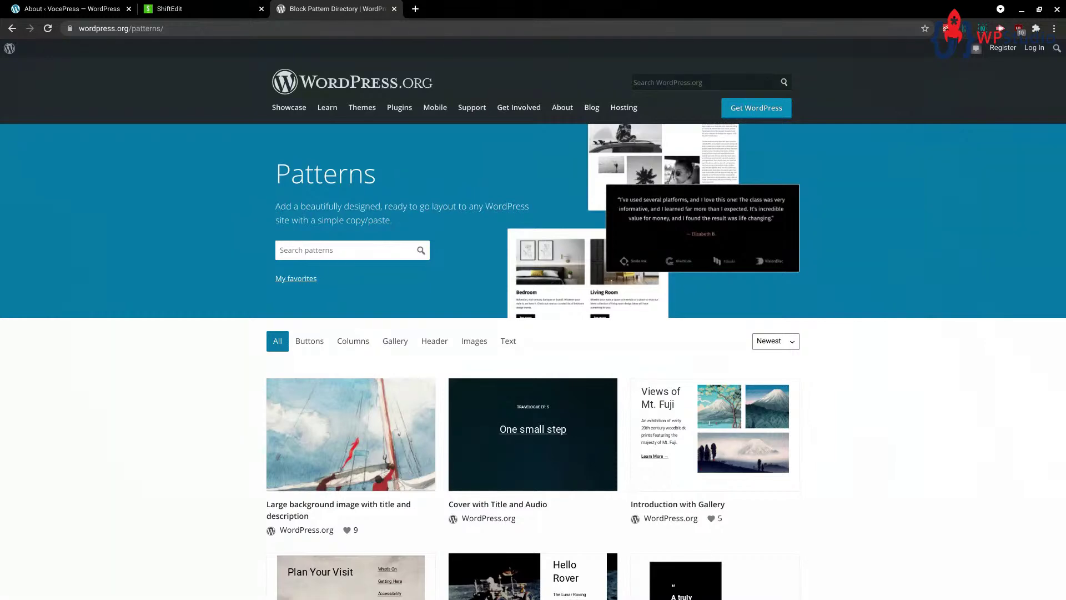
scroll(665, 445, down, 20)
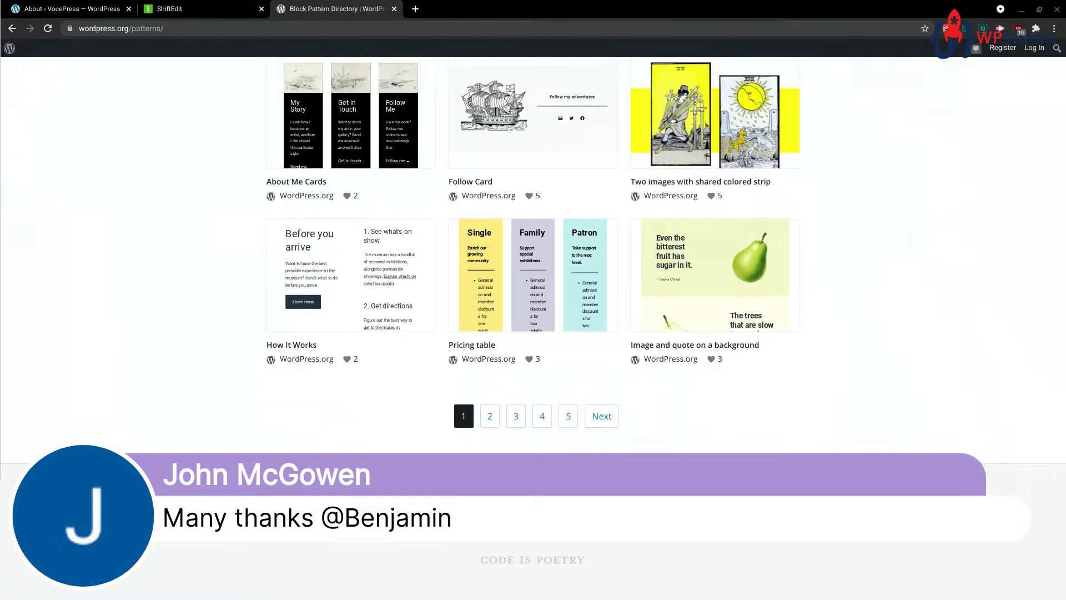
- View the WPStudio.com home page in a separate tab, down to its newsletter sign-up form
drag(2, 83, 491, 7)
scroll(577, 254, down, 3)
scroll(577, 254, down, 15)
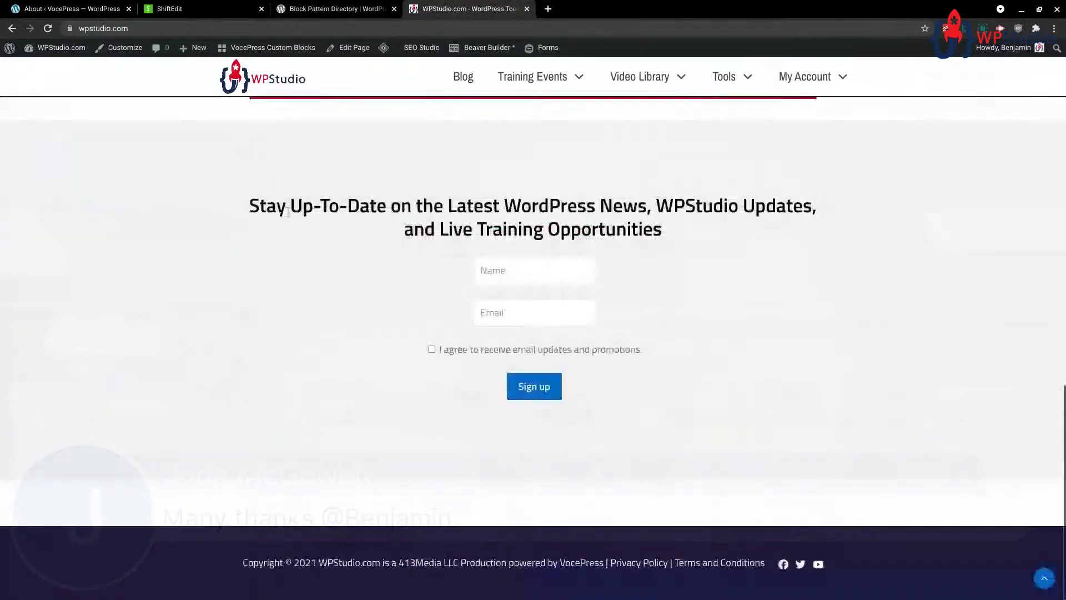
drag(267, 208, 715, 386)
click(632, 427)
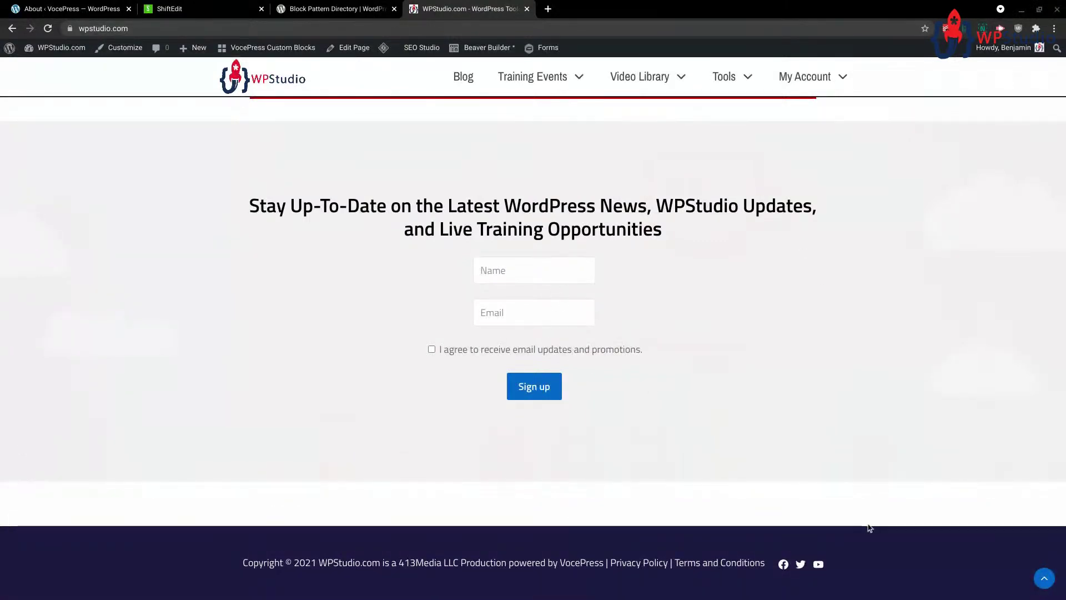
scroll(716, 444, up, 2)
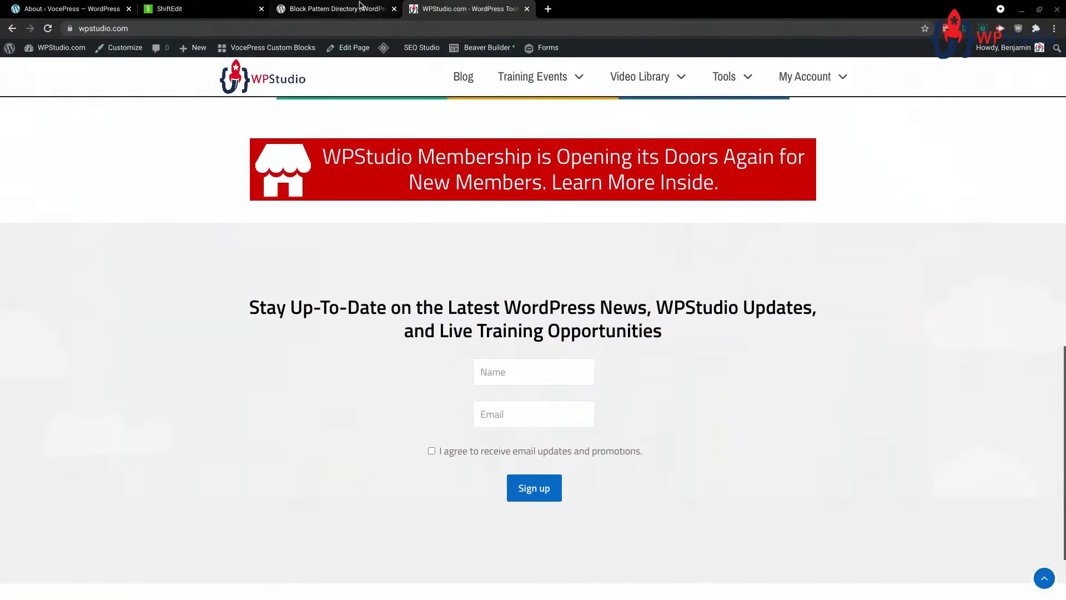
- Close the WPStudio, Block Pattern Directory and ShiftEdit tabs and return to the beginning of the About page
click(527, 9)
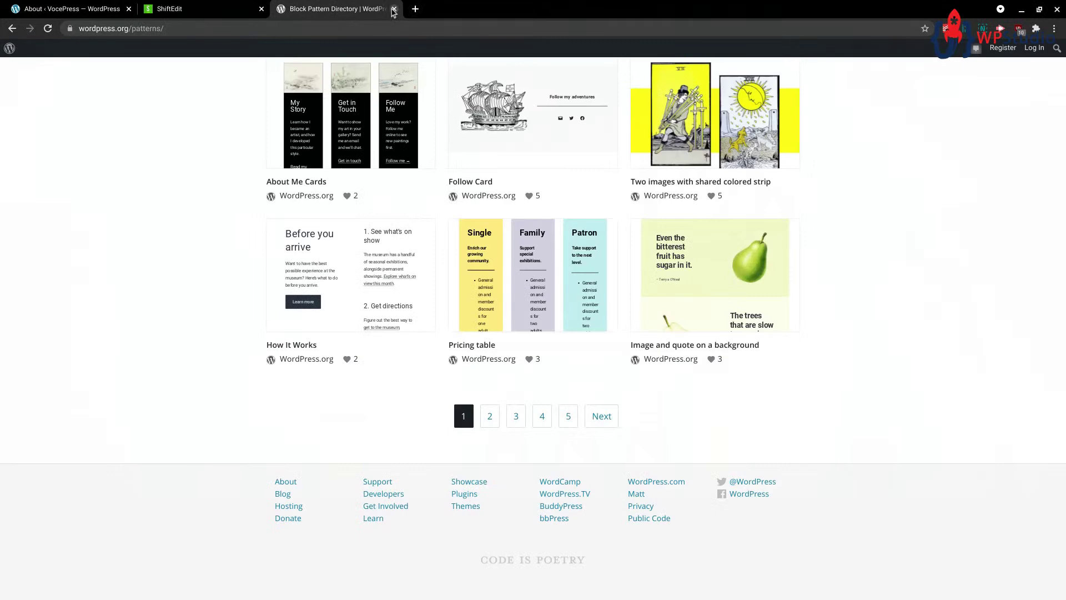
click(393, 9)
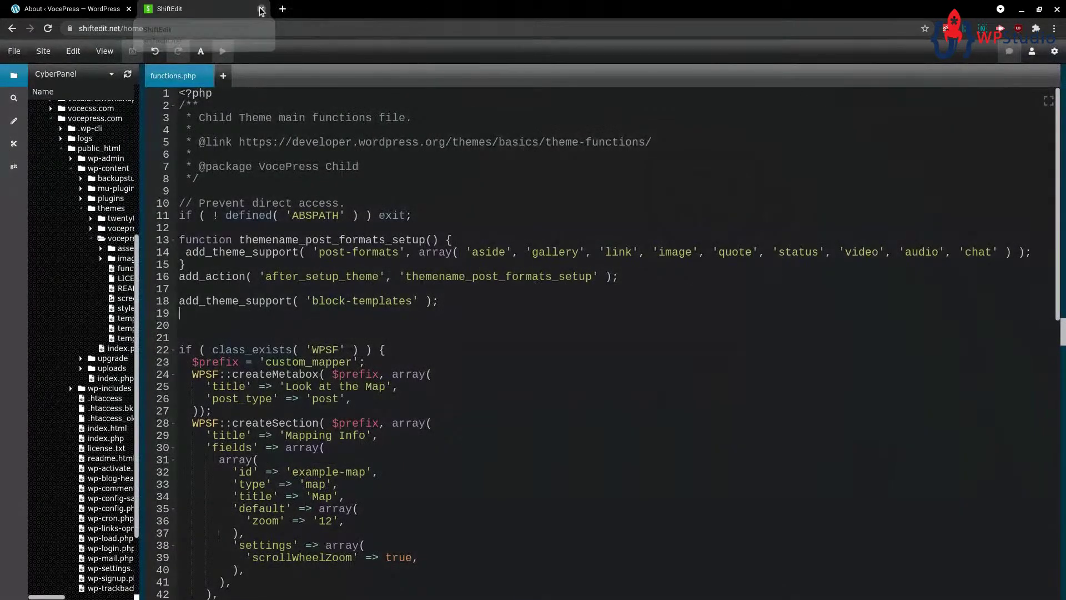
click(261, 10)
scroll(436, 345, up, 8)
mouse_move(4, 117)
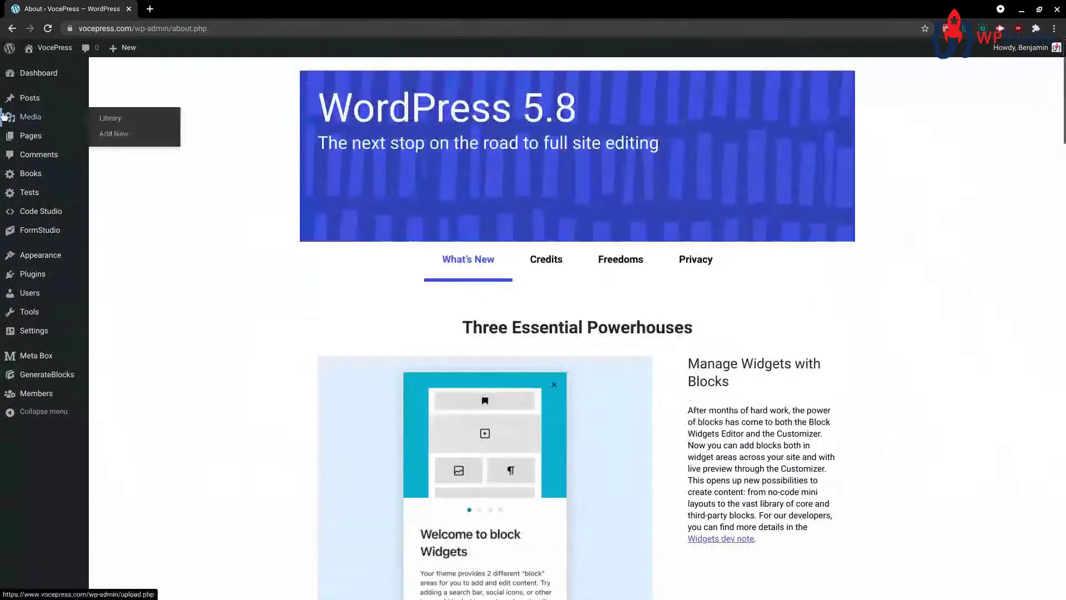